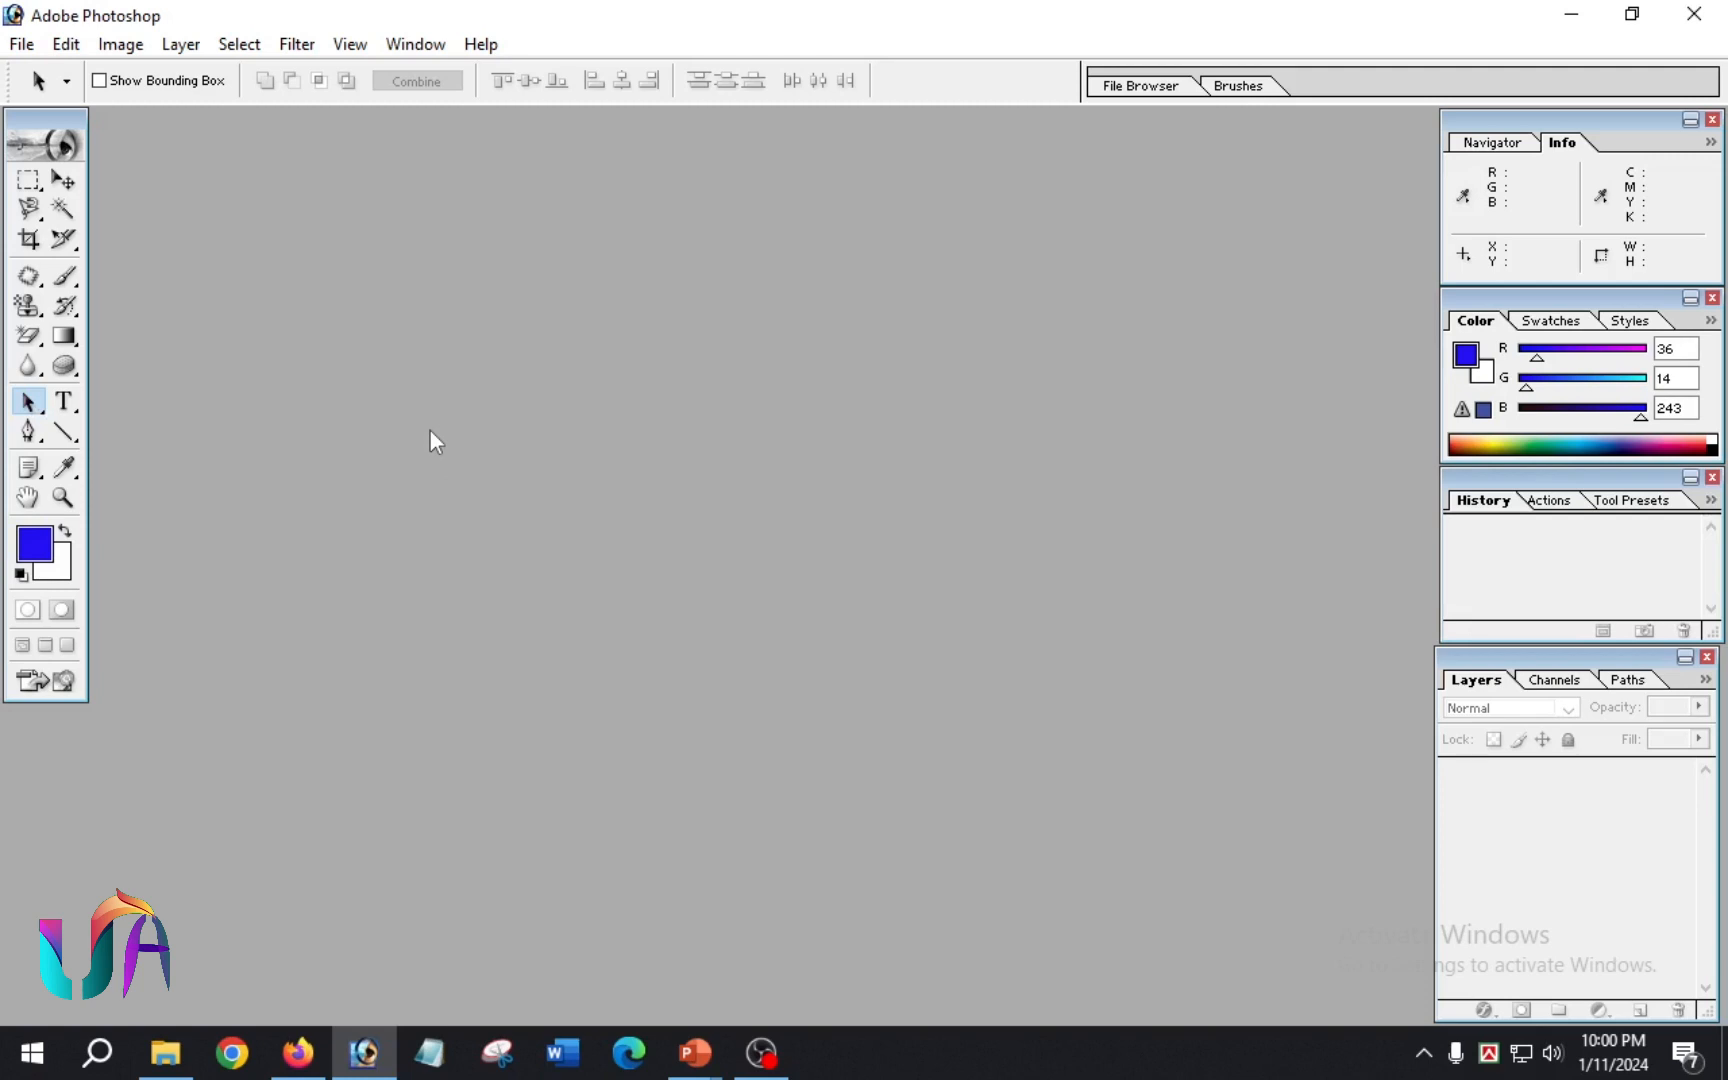
Step: Create a new document from the A4 preset with RGB Color mode and white contents, and maximize its window
key(ctrl+n)
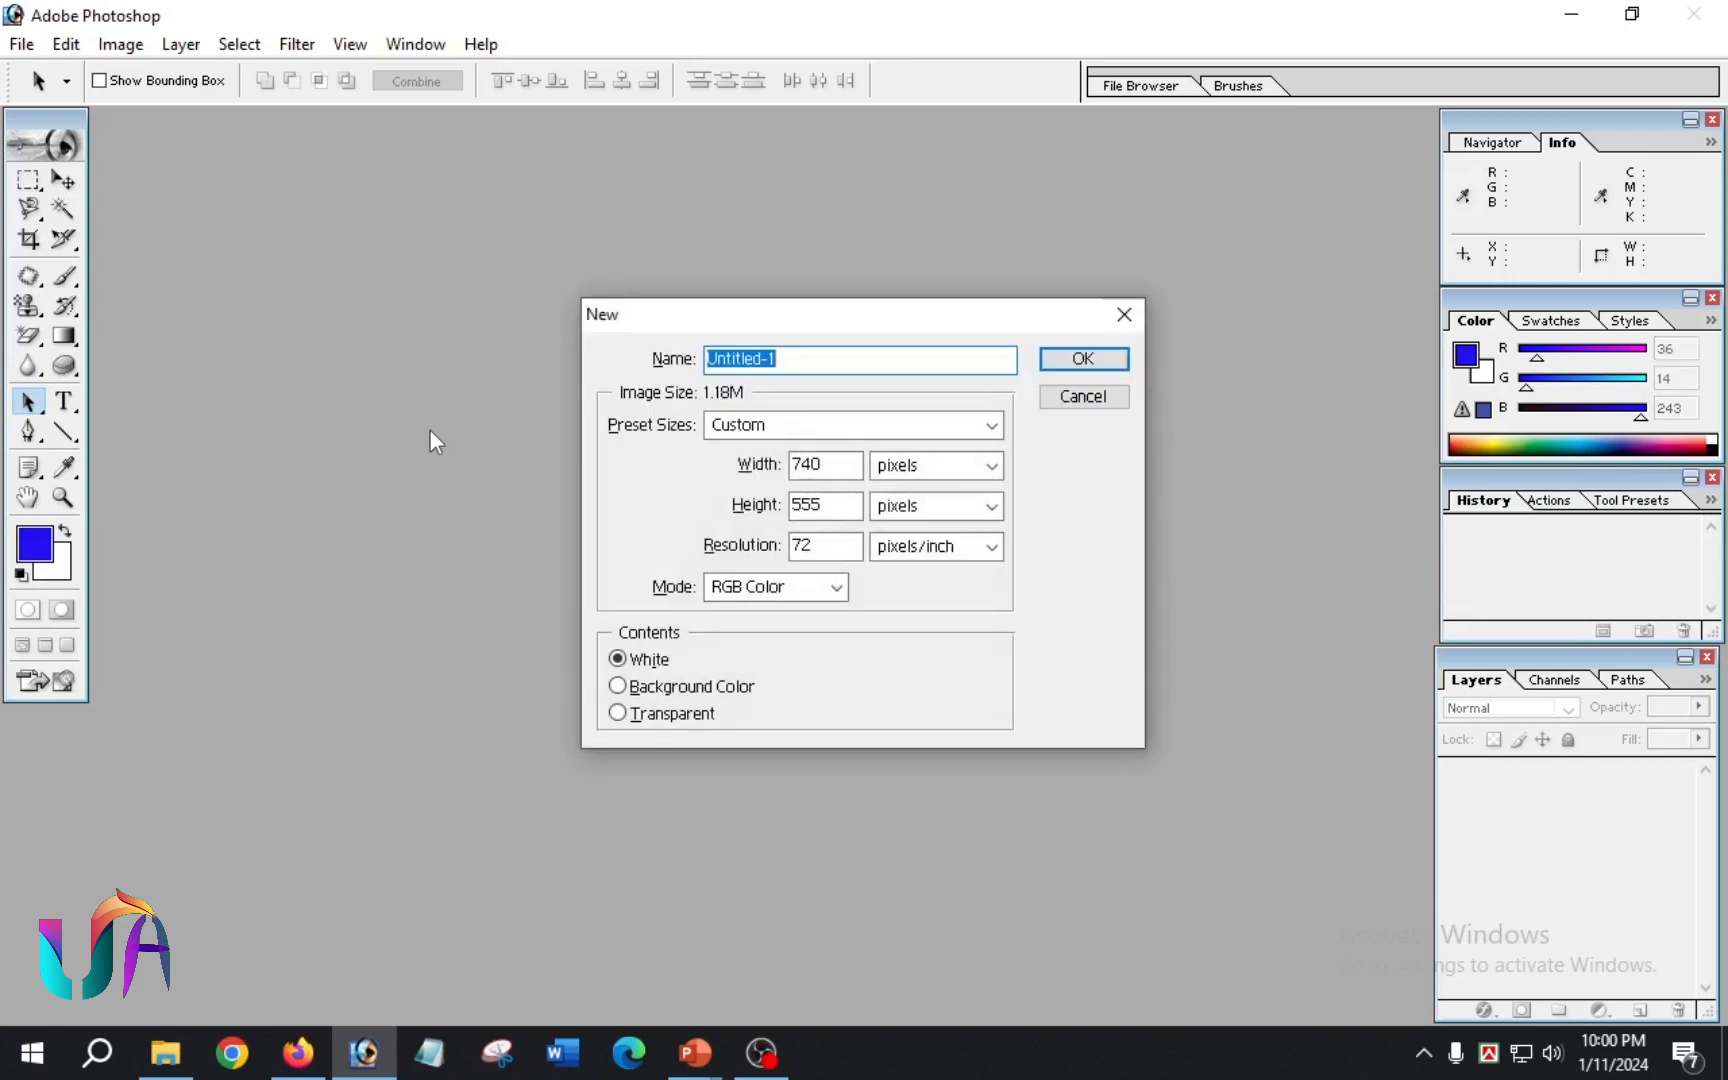
click(988, 425)
click(764, 595)
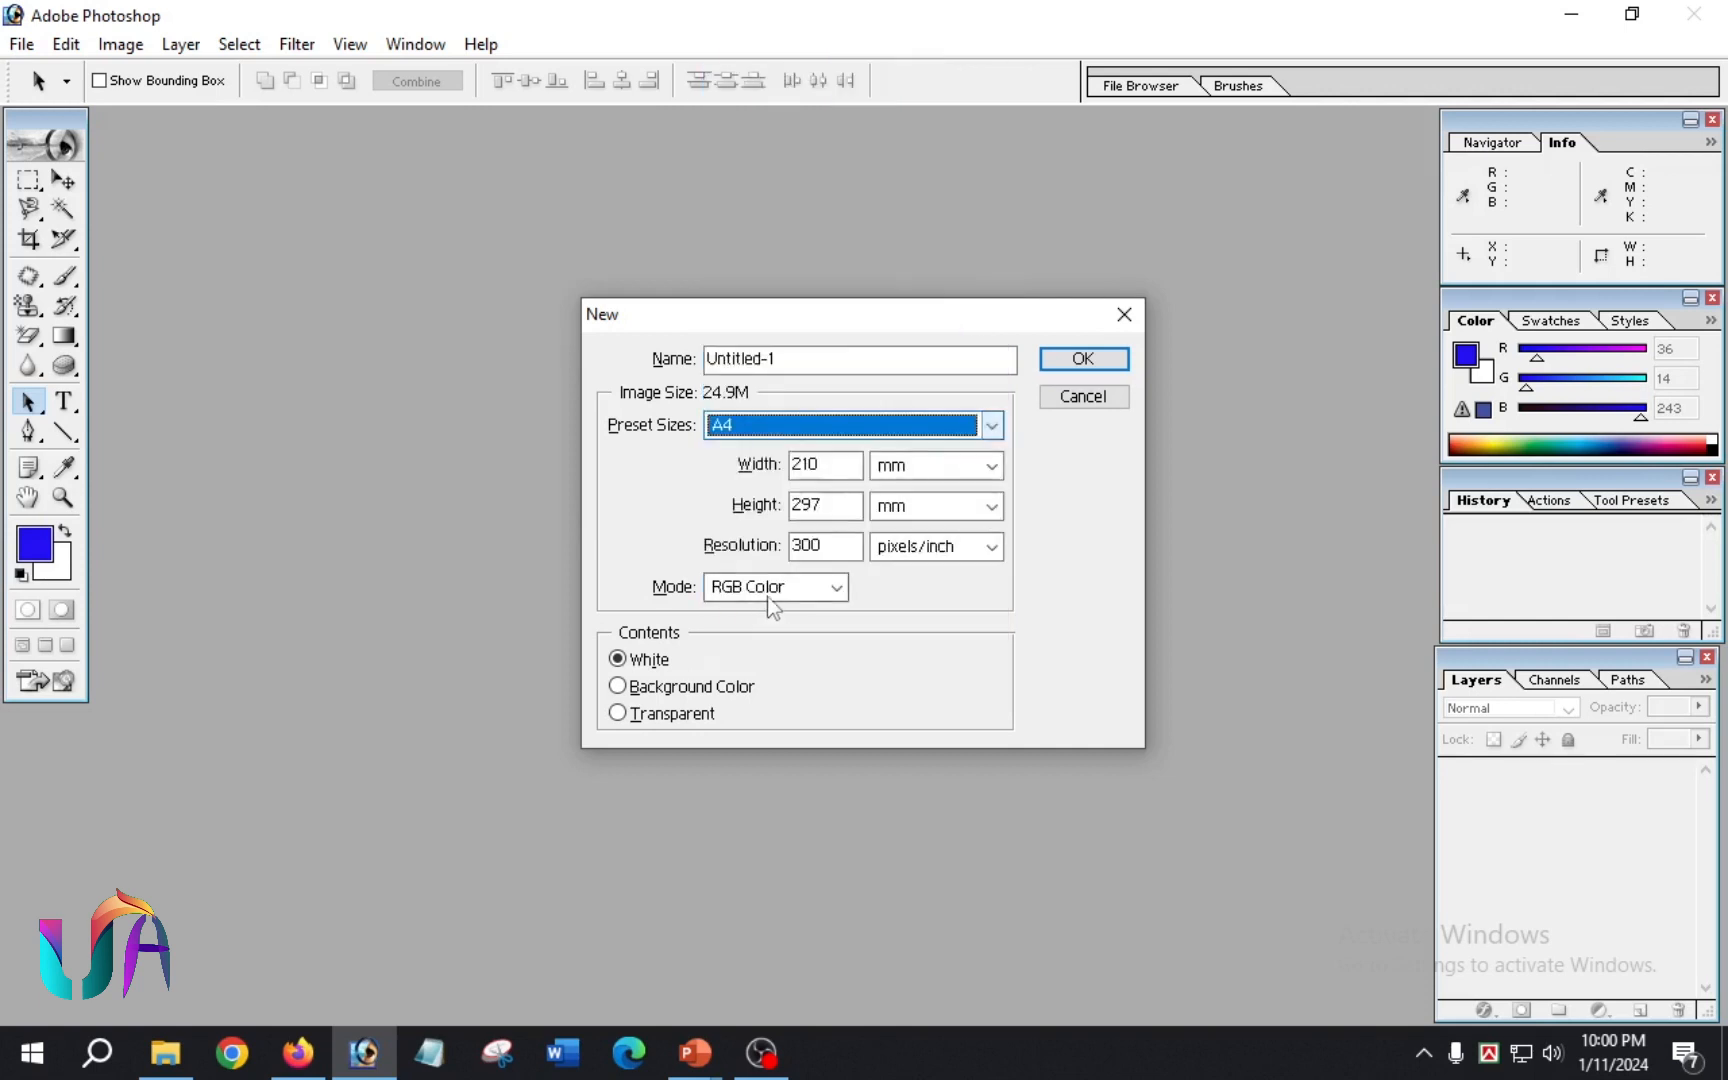
drag(754, 357, 743, 349)
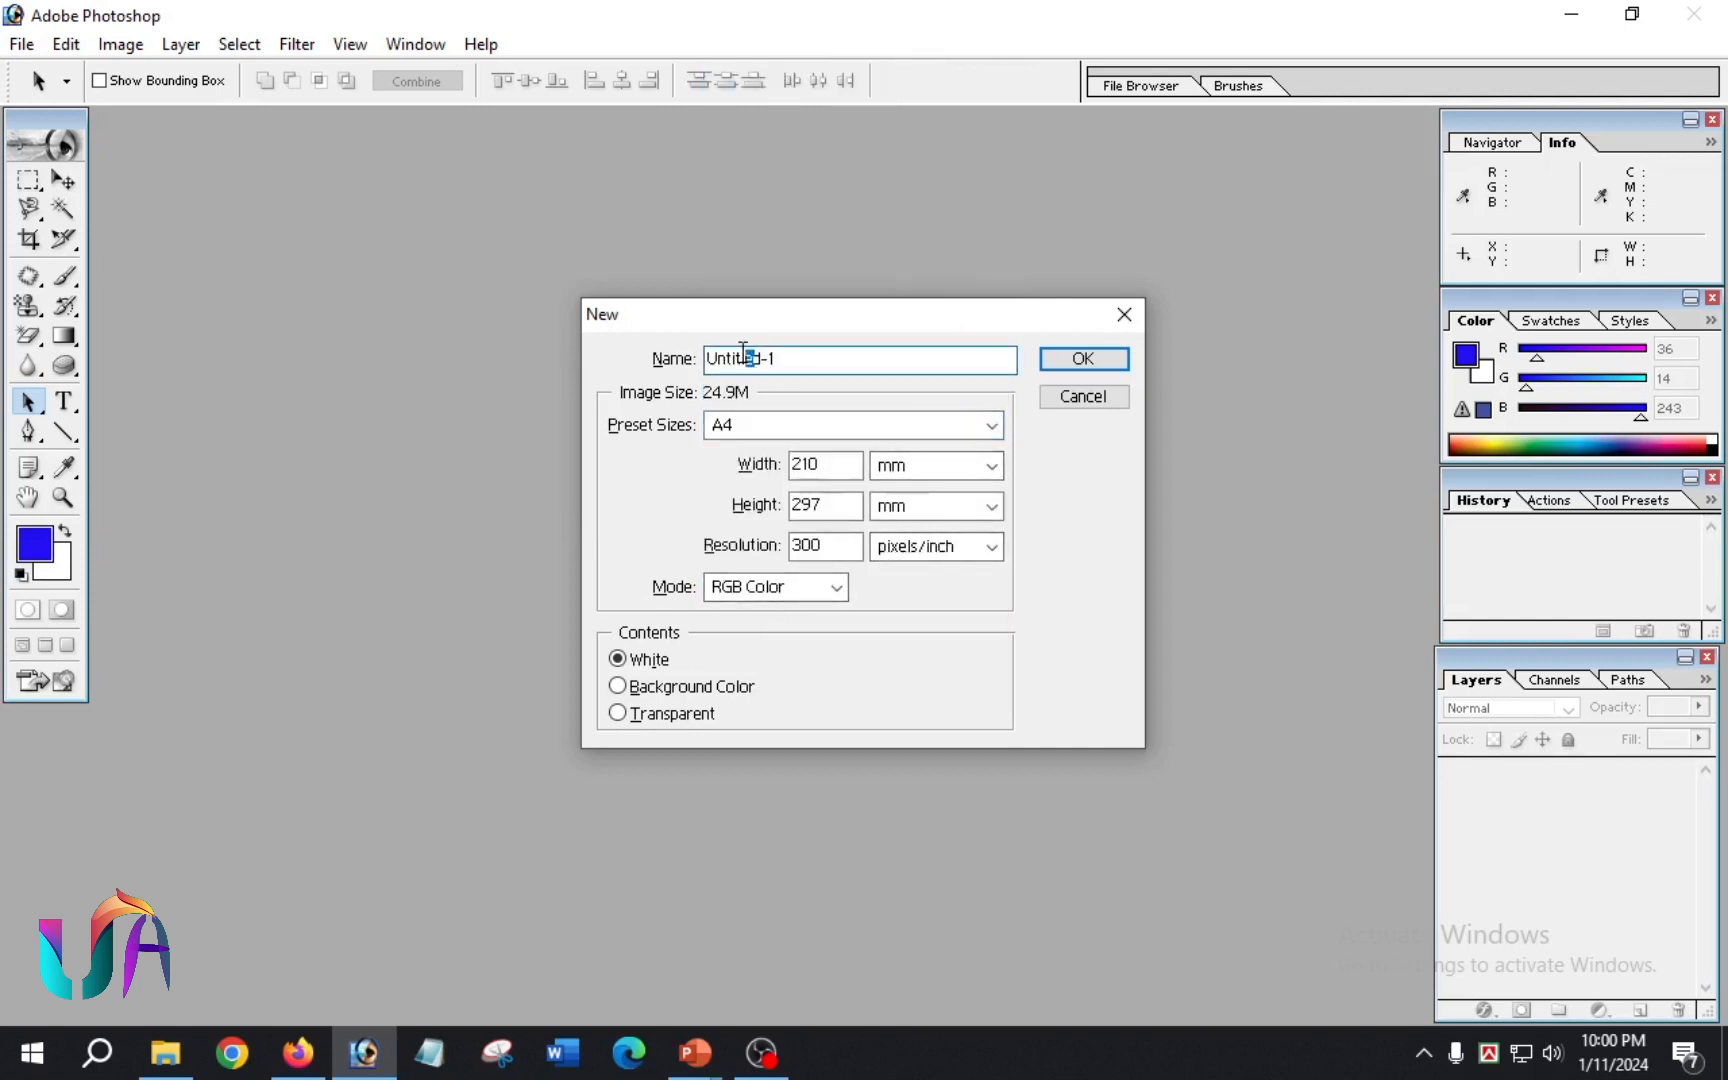
key(Return)
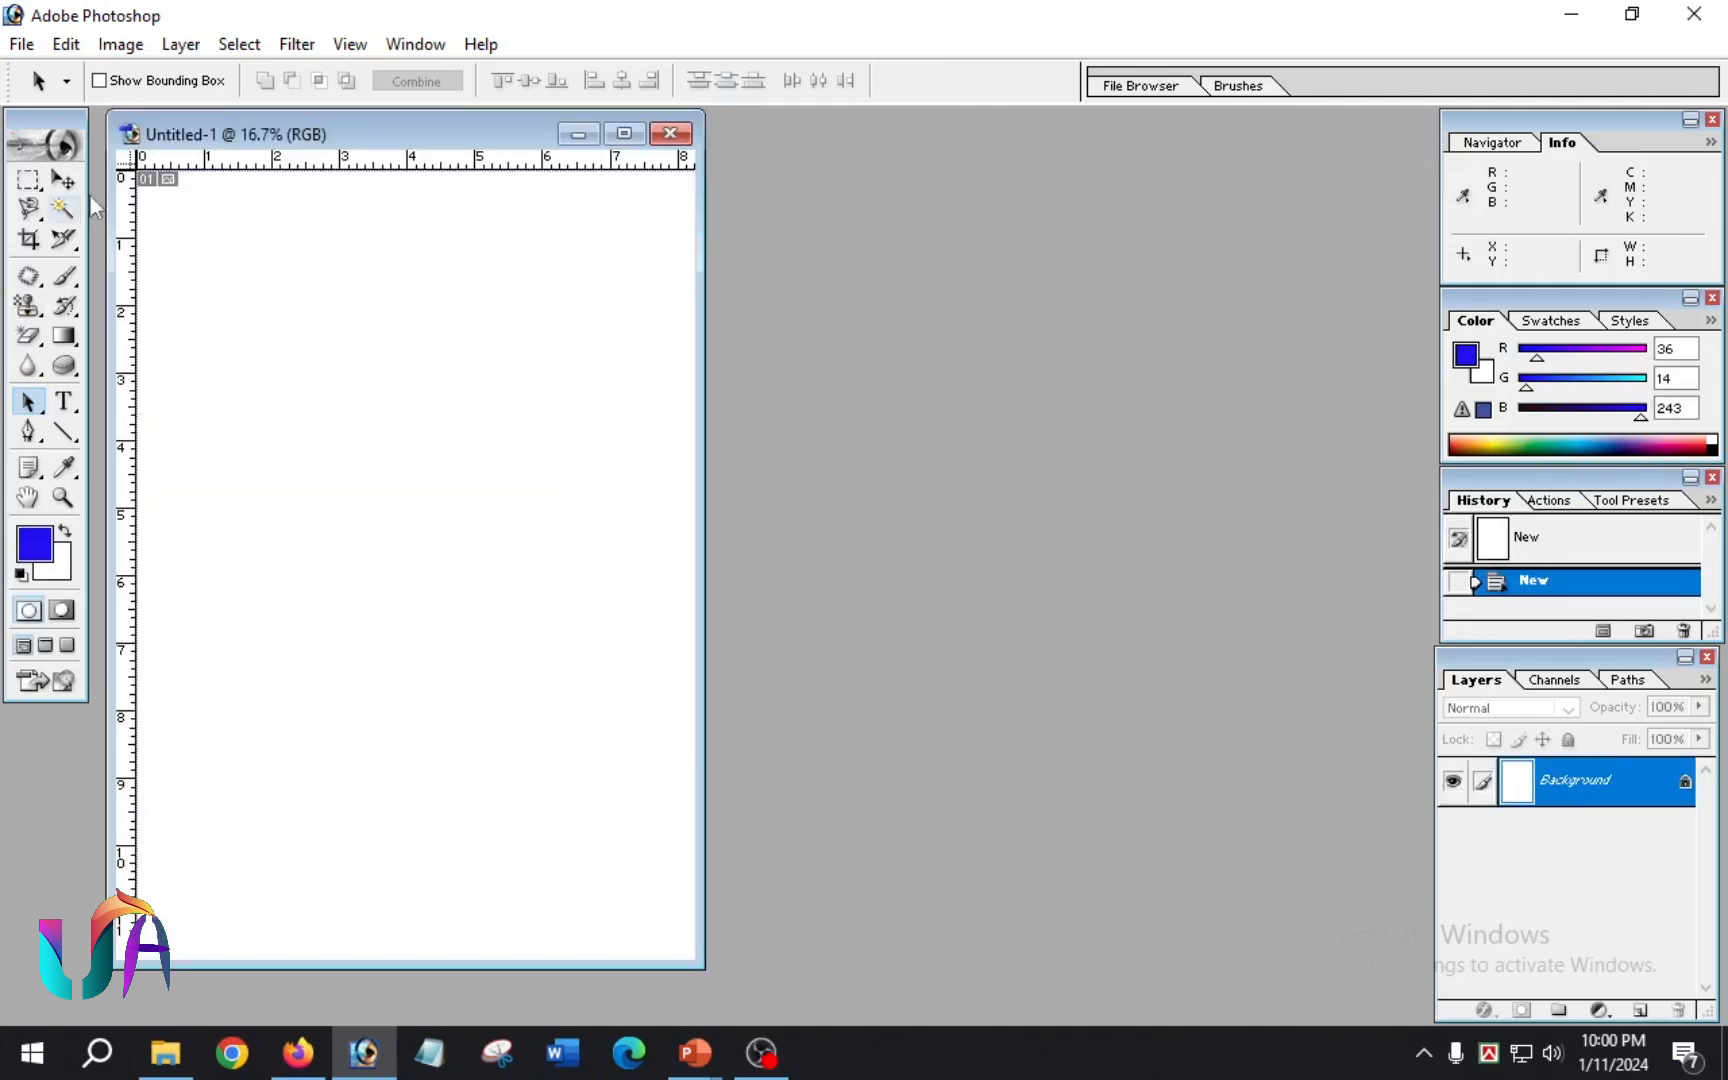
click(625, 134)
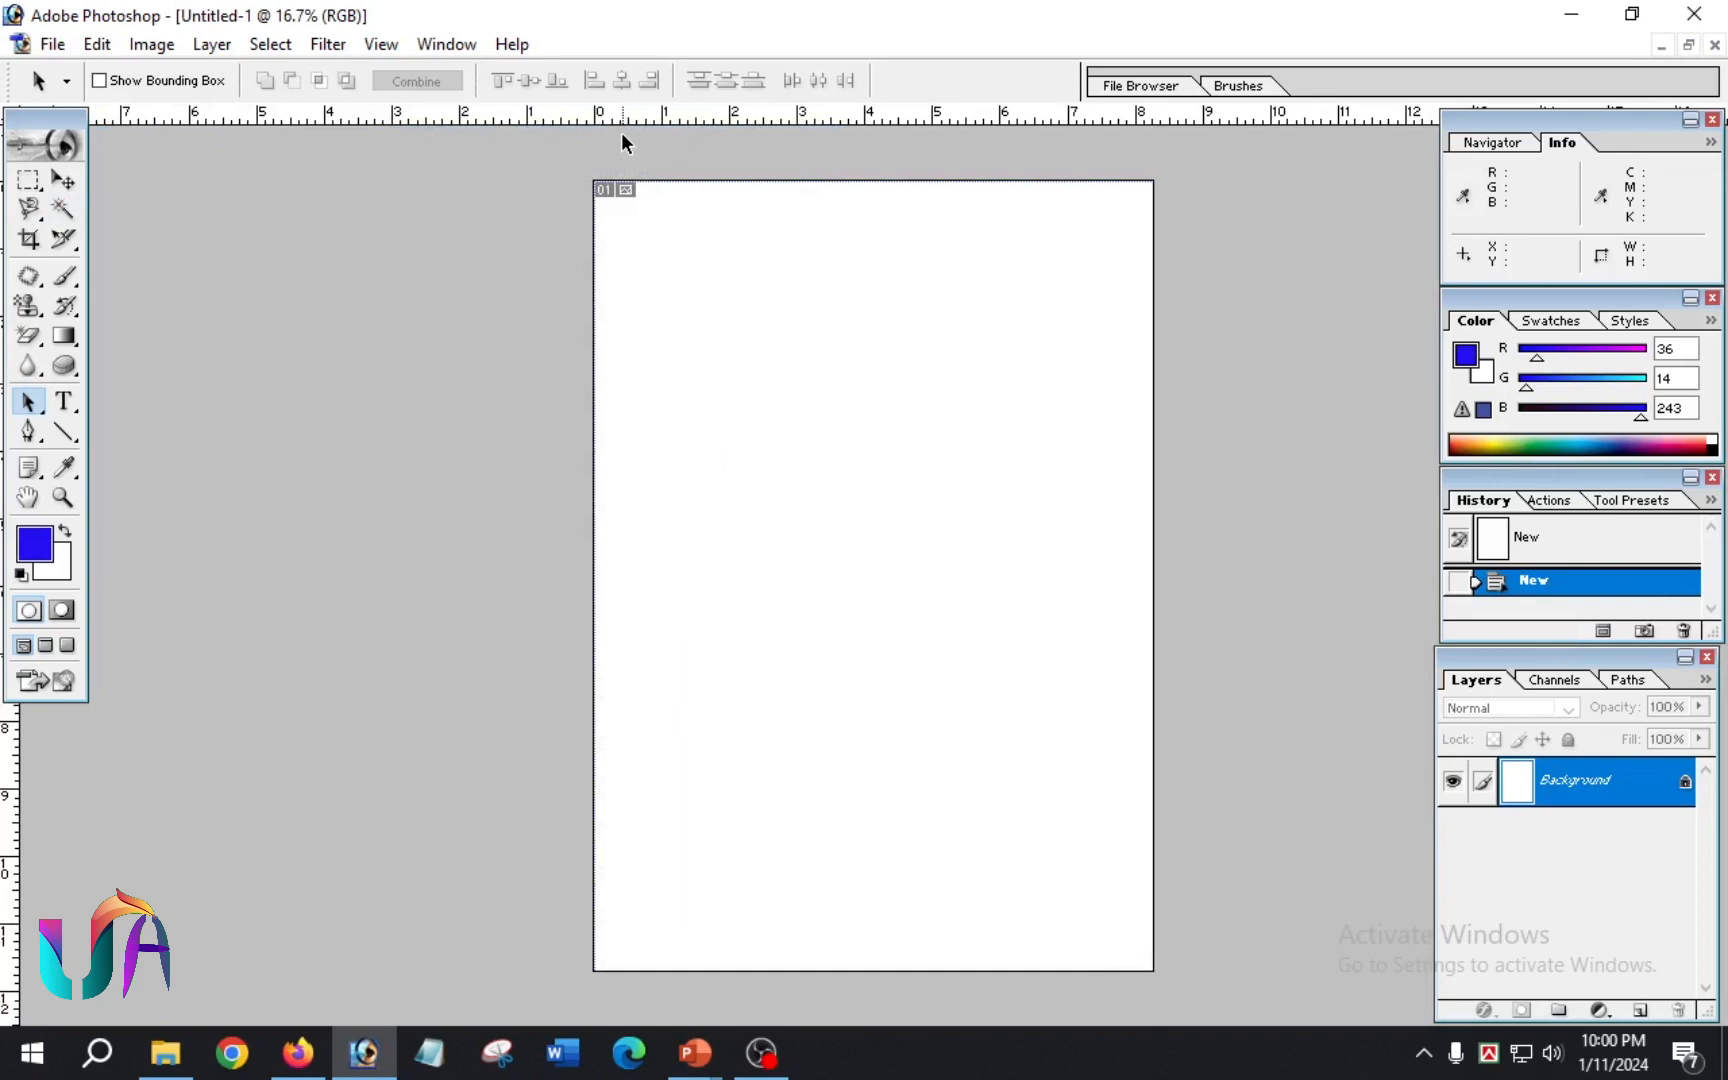
click(28, 401)
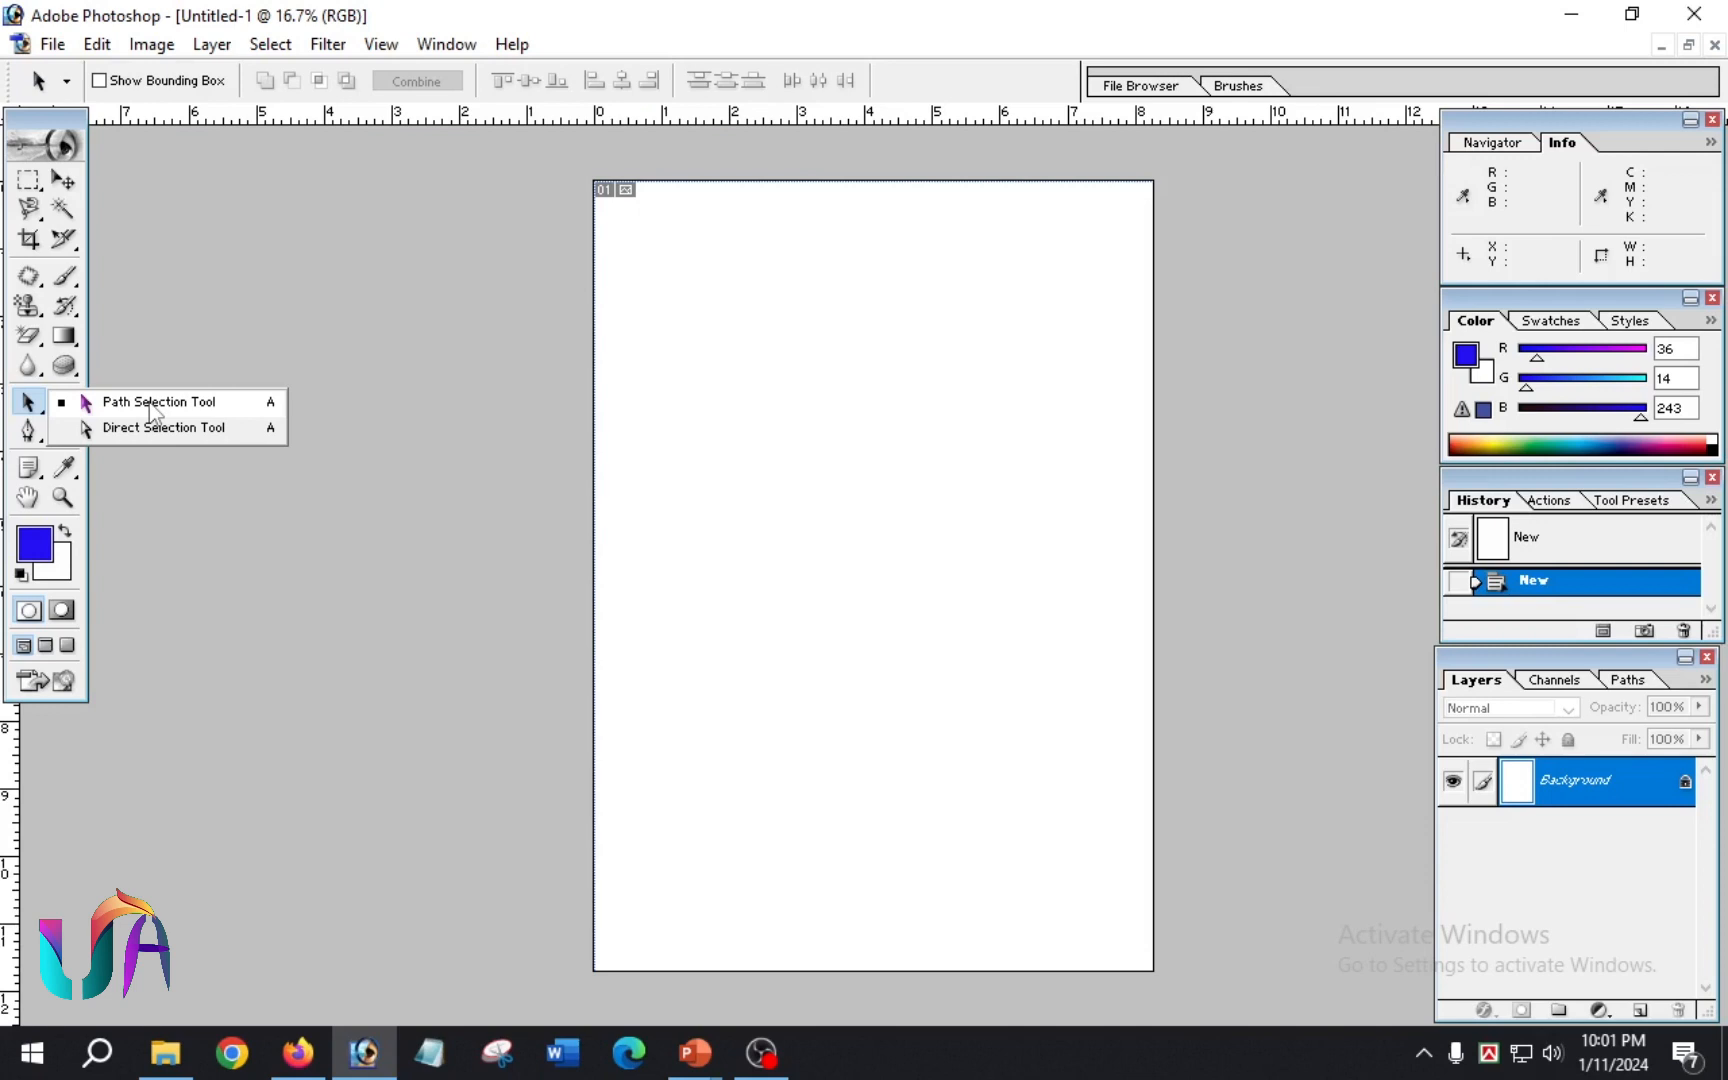
click(152, 402)
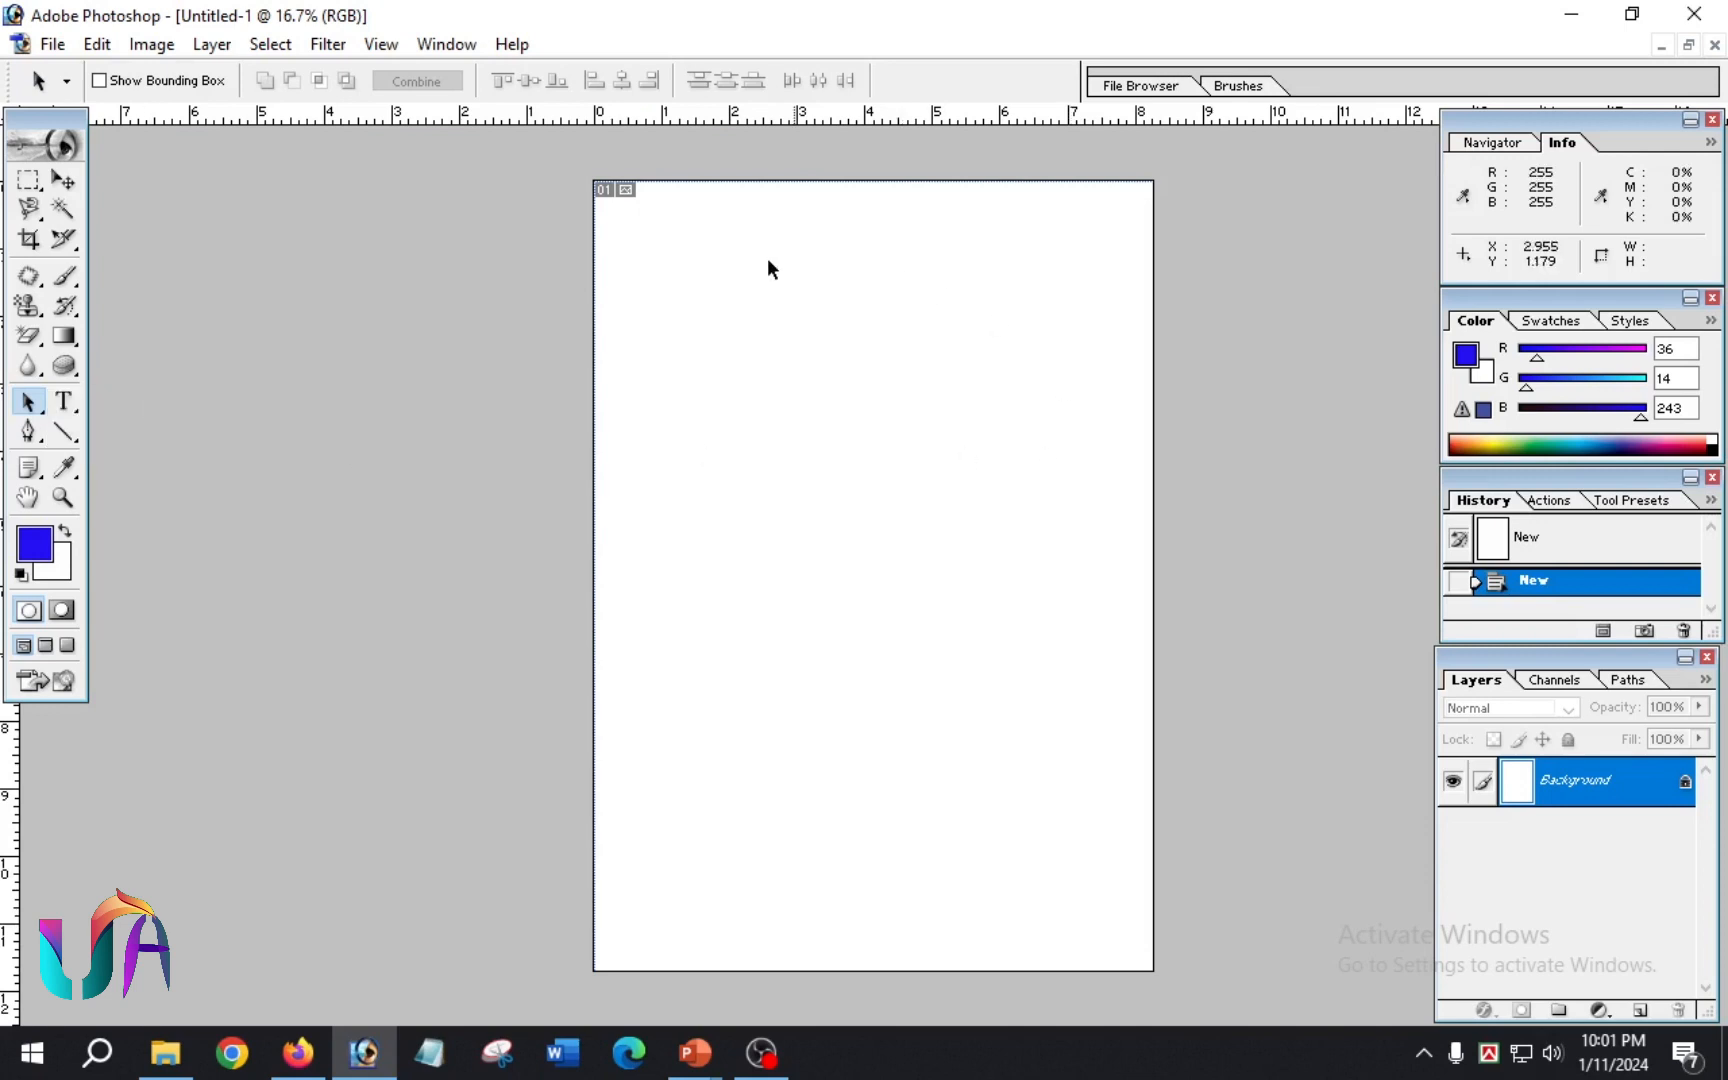
drag(713, 398, 813, 578)
Step: Add the horizontal text "hello world" in the upper-left part of the page with the Horizontal Type Tool
click(64, 401)
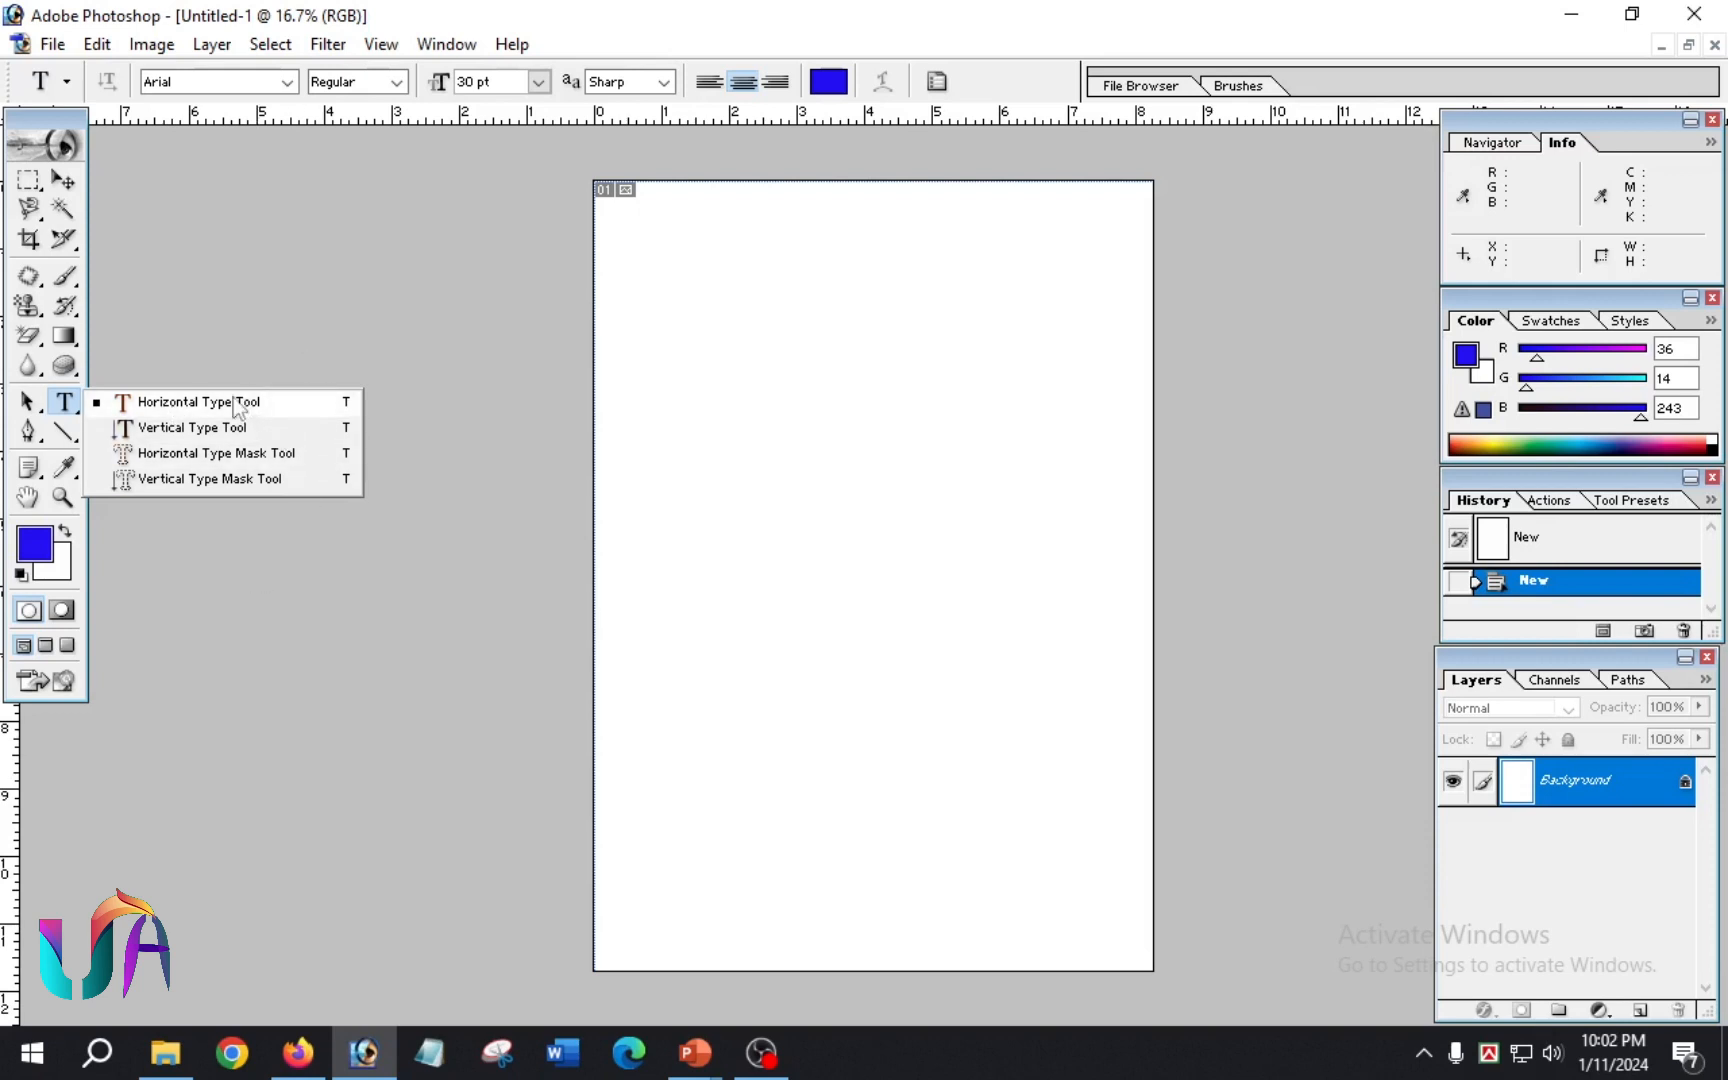
click(212, 402)
scroll(721, 434, up, 4)
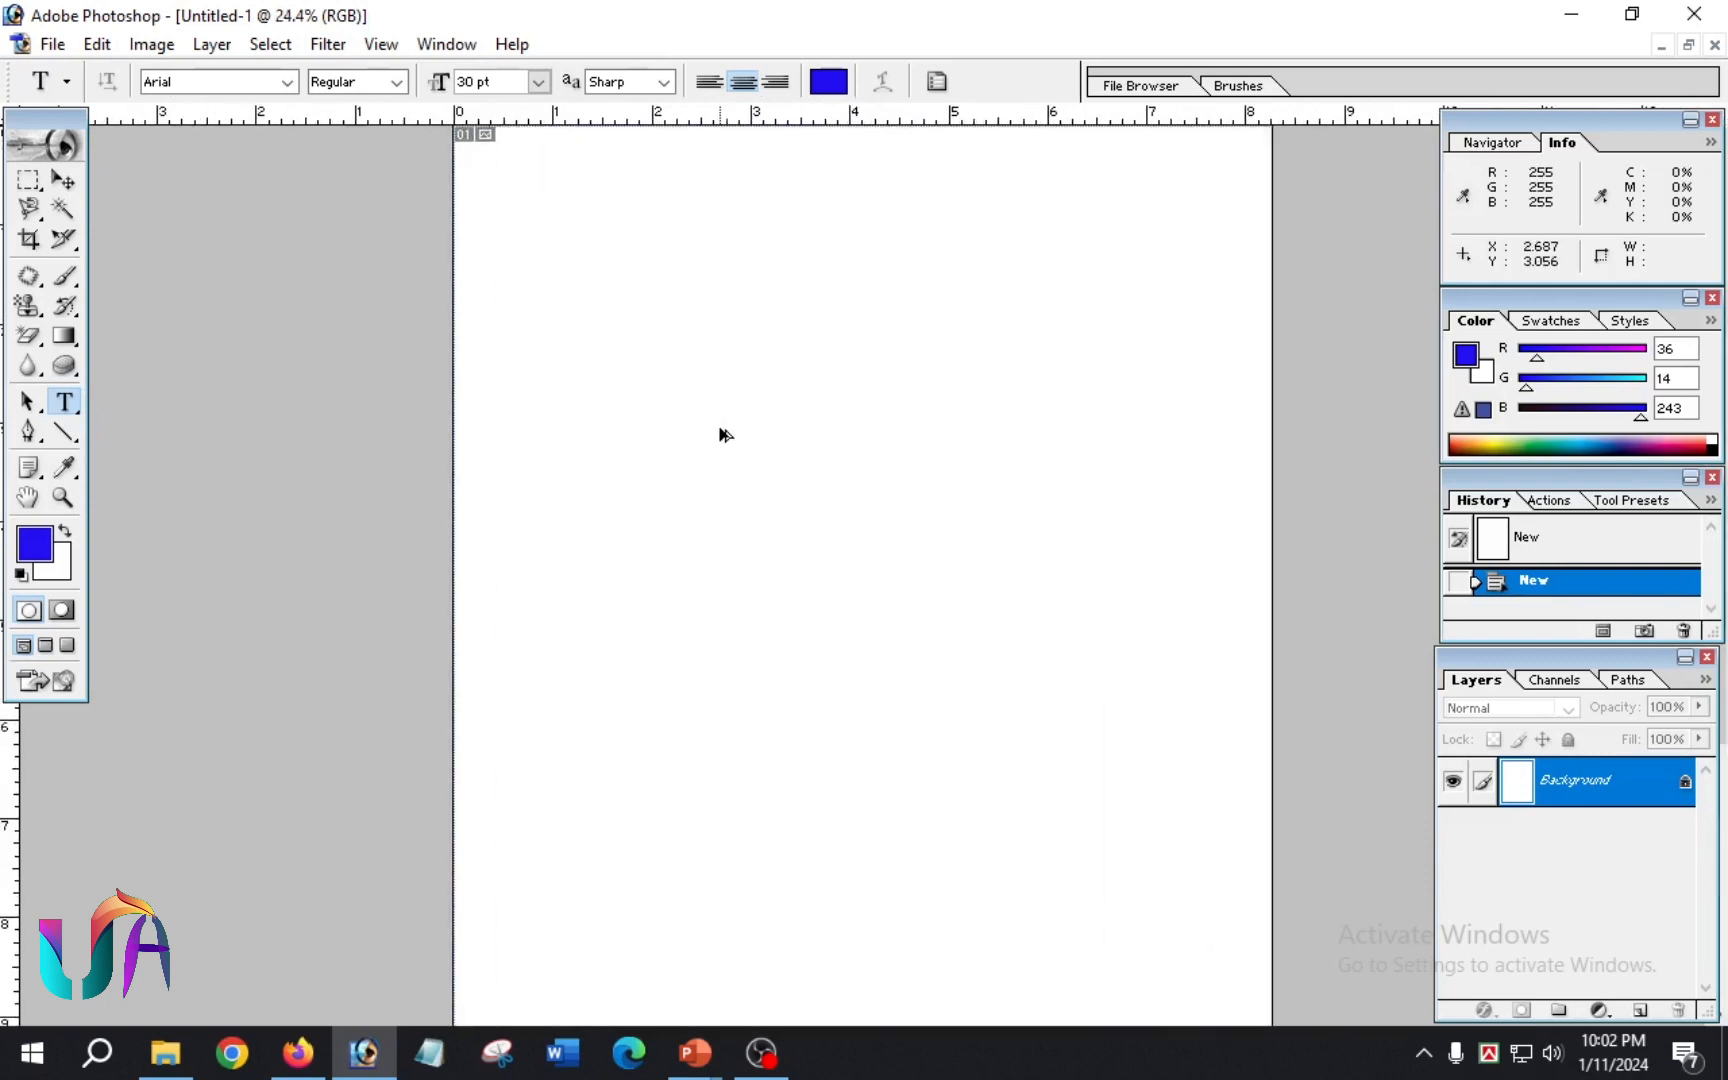
scroll(721, 434, up, 1)
click(660, 380)
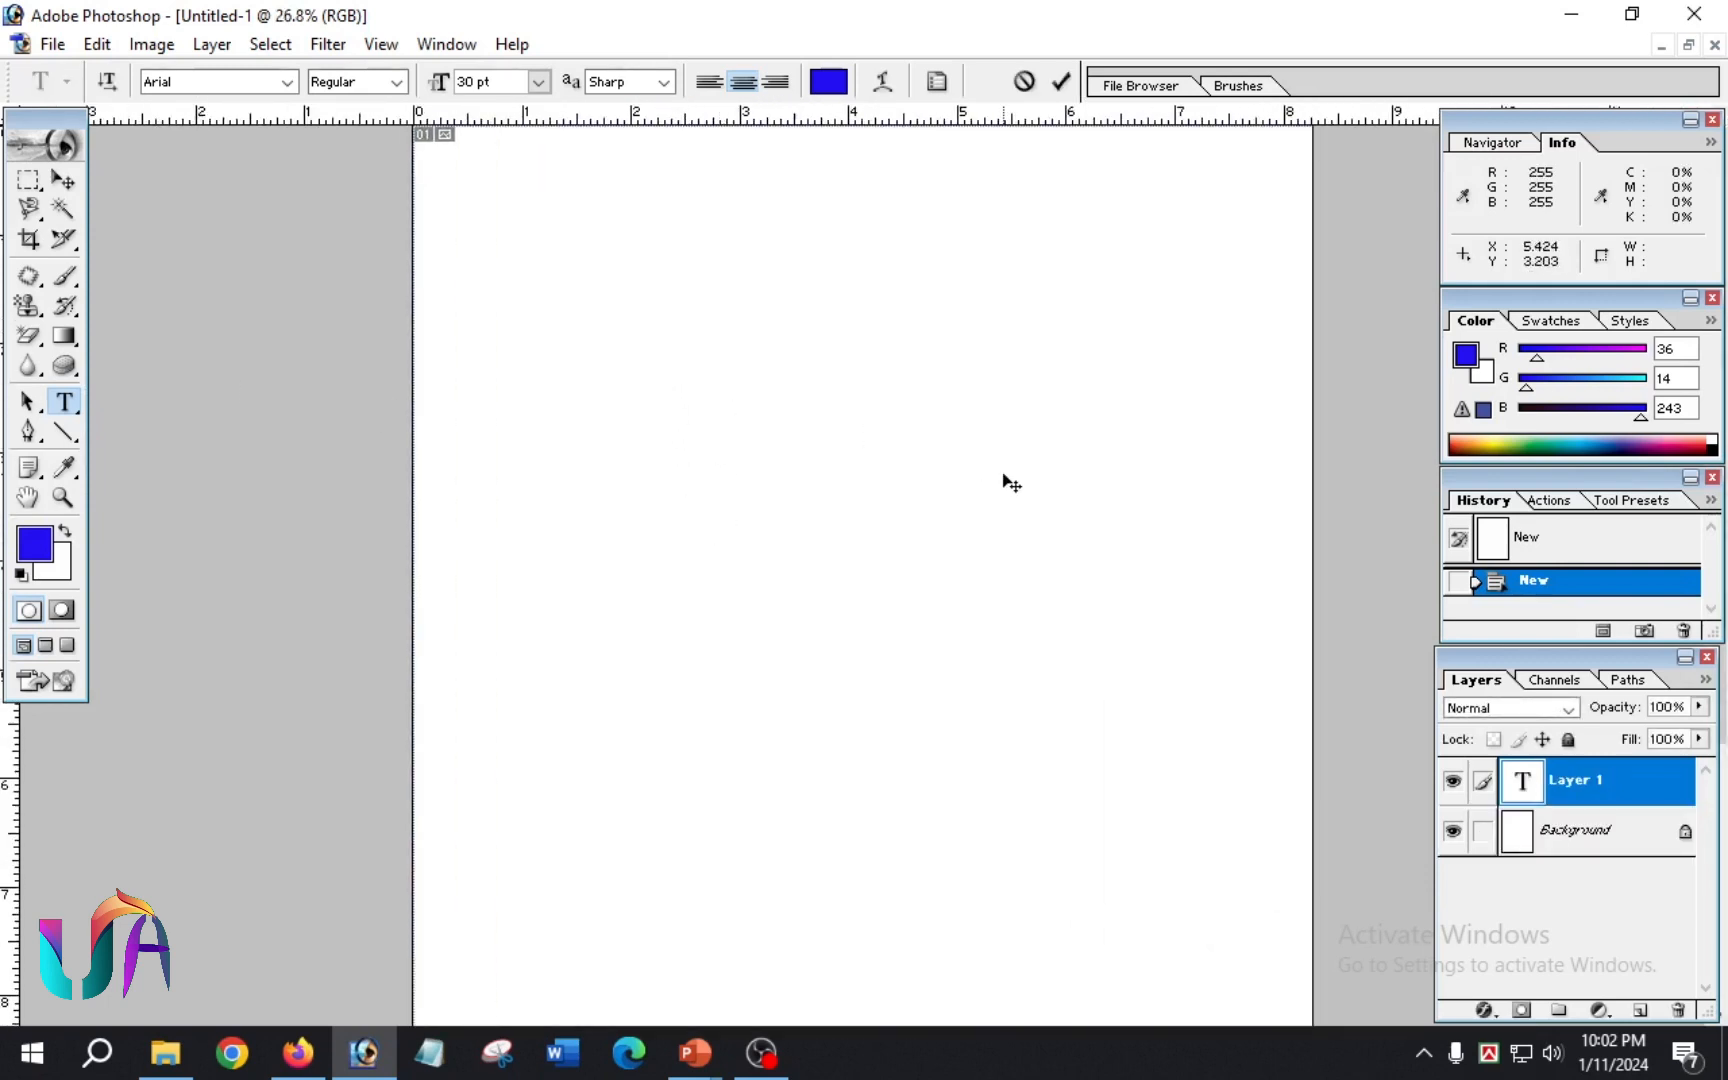
text(hello )
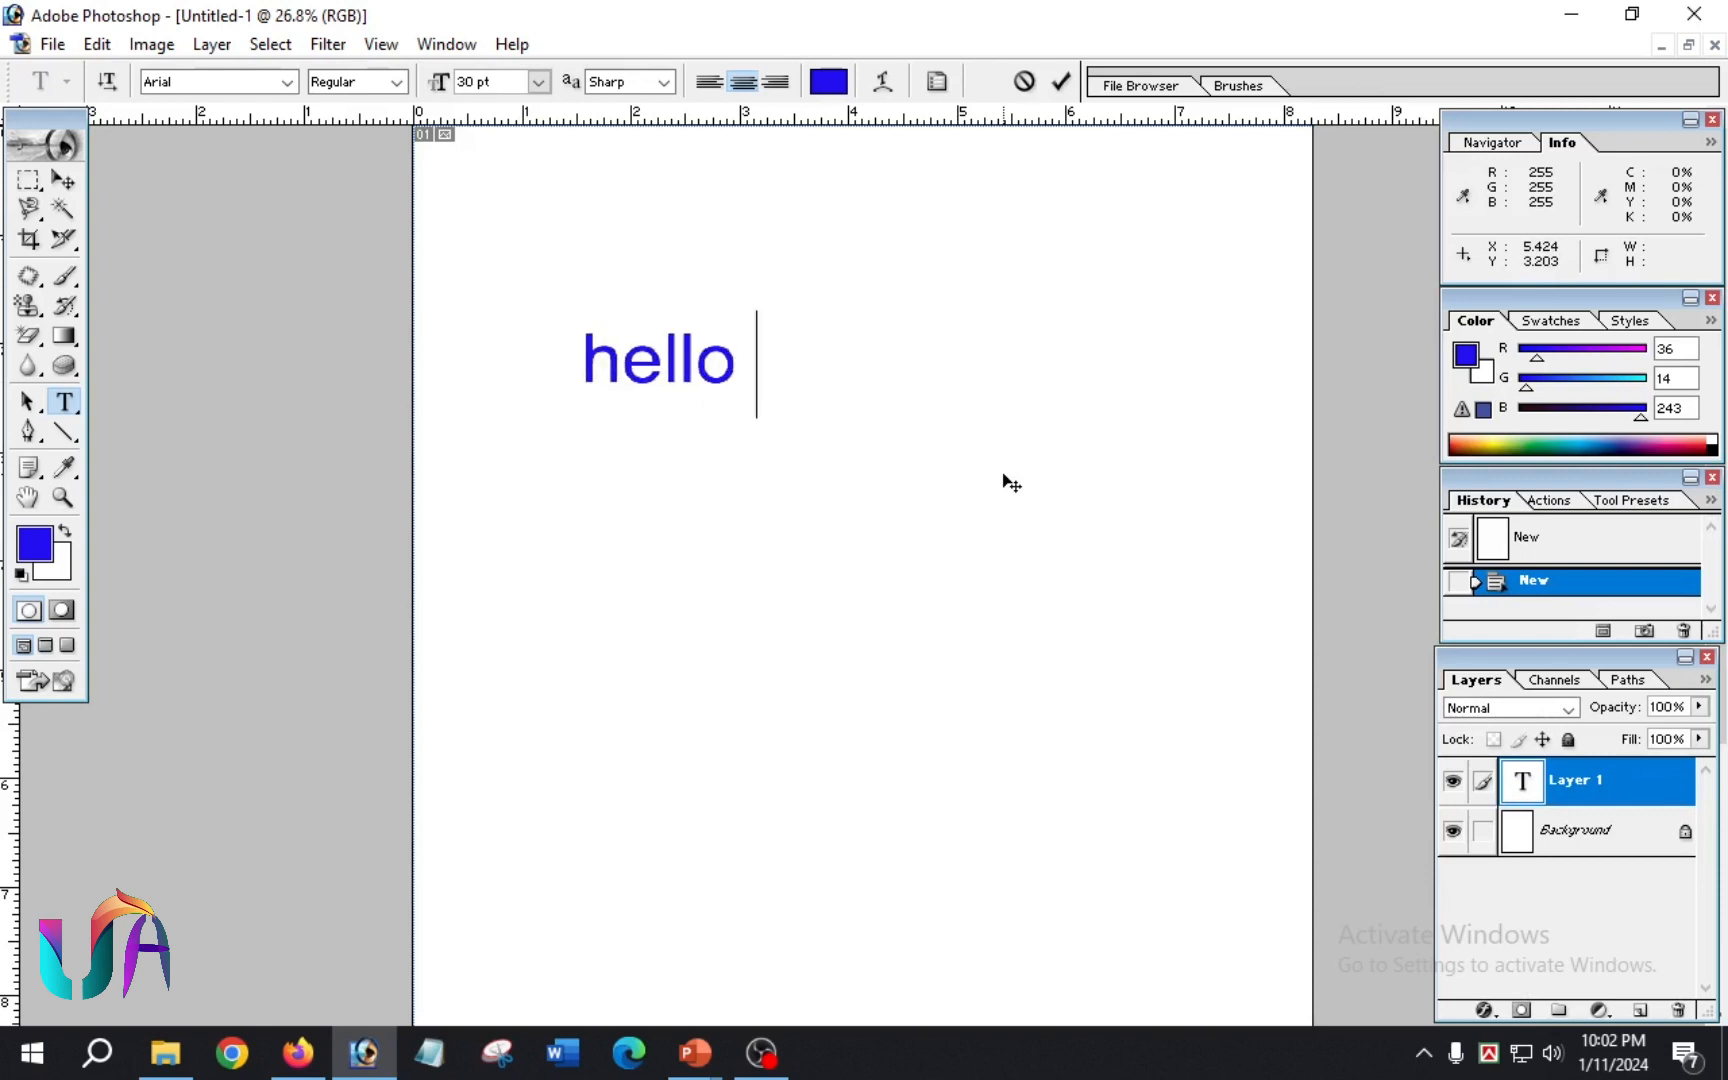
text(world)
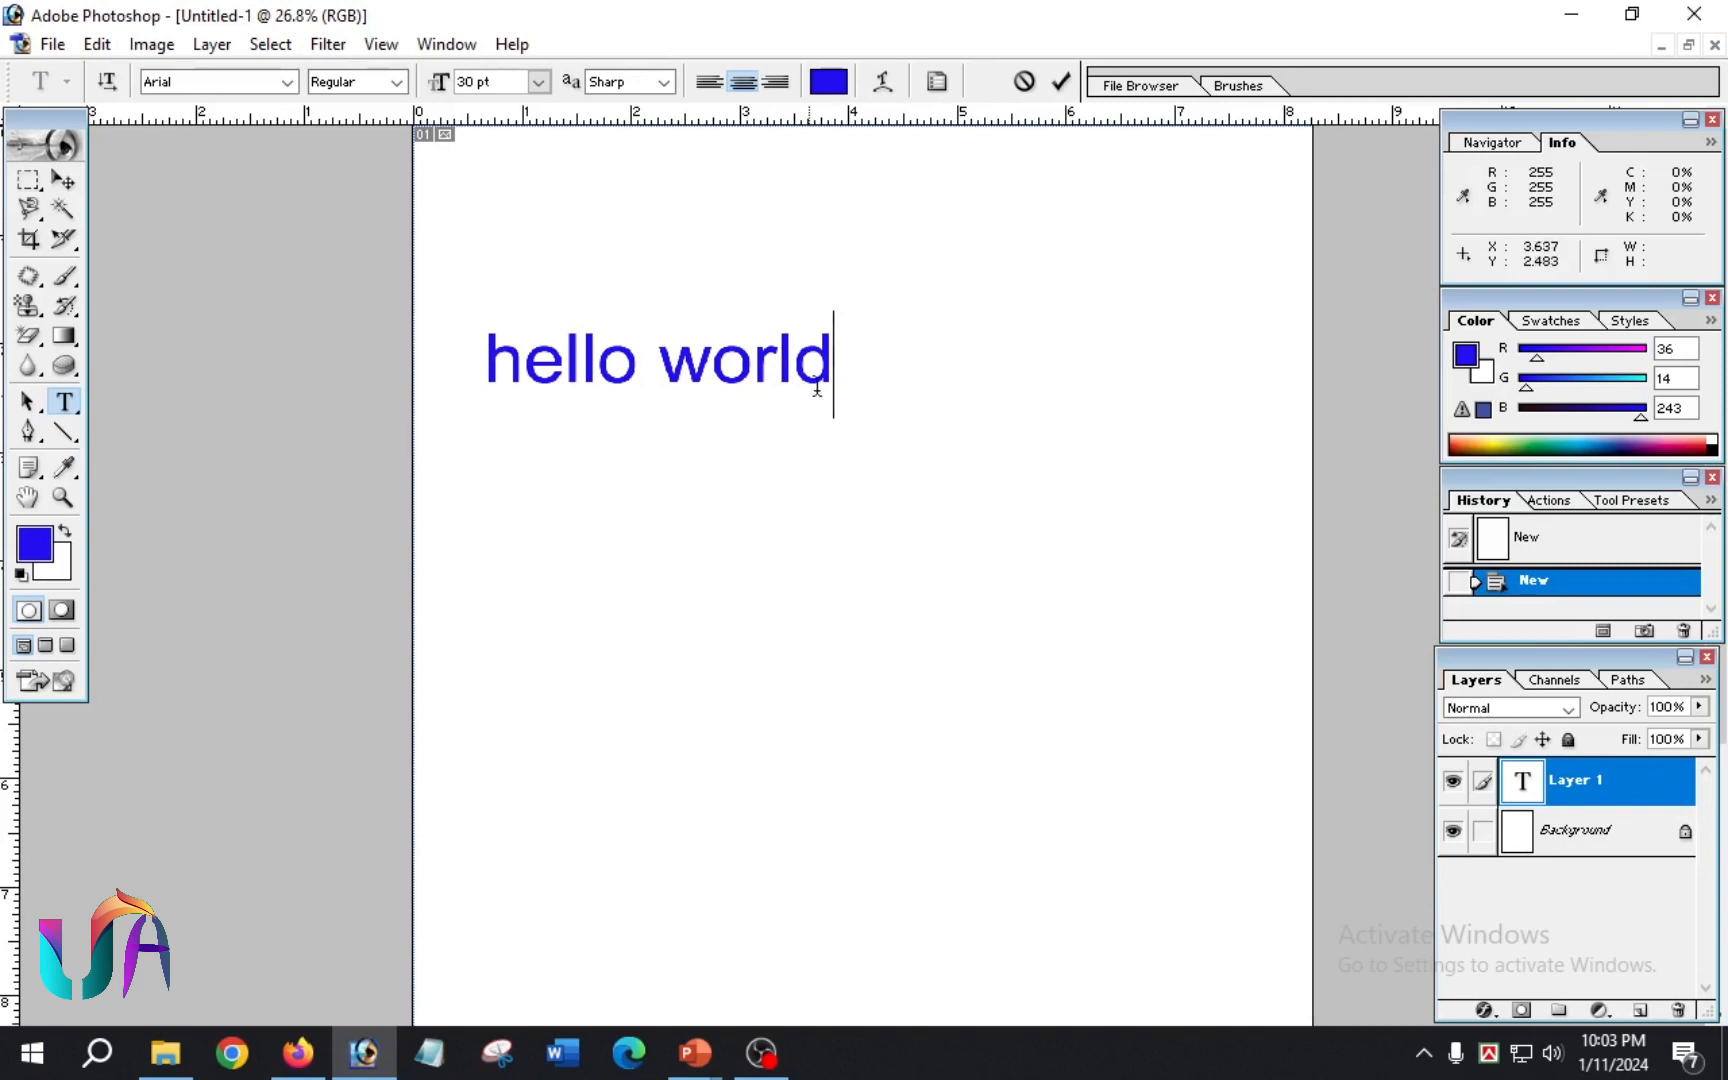
Step: Select all of "hello world", toggle its orientation to vertical and back, and set its font to Ink Free
drag(834, 362, 413, 382)
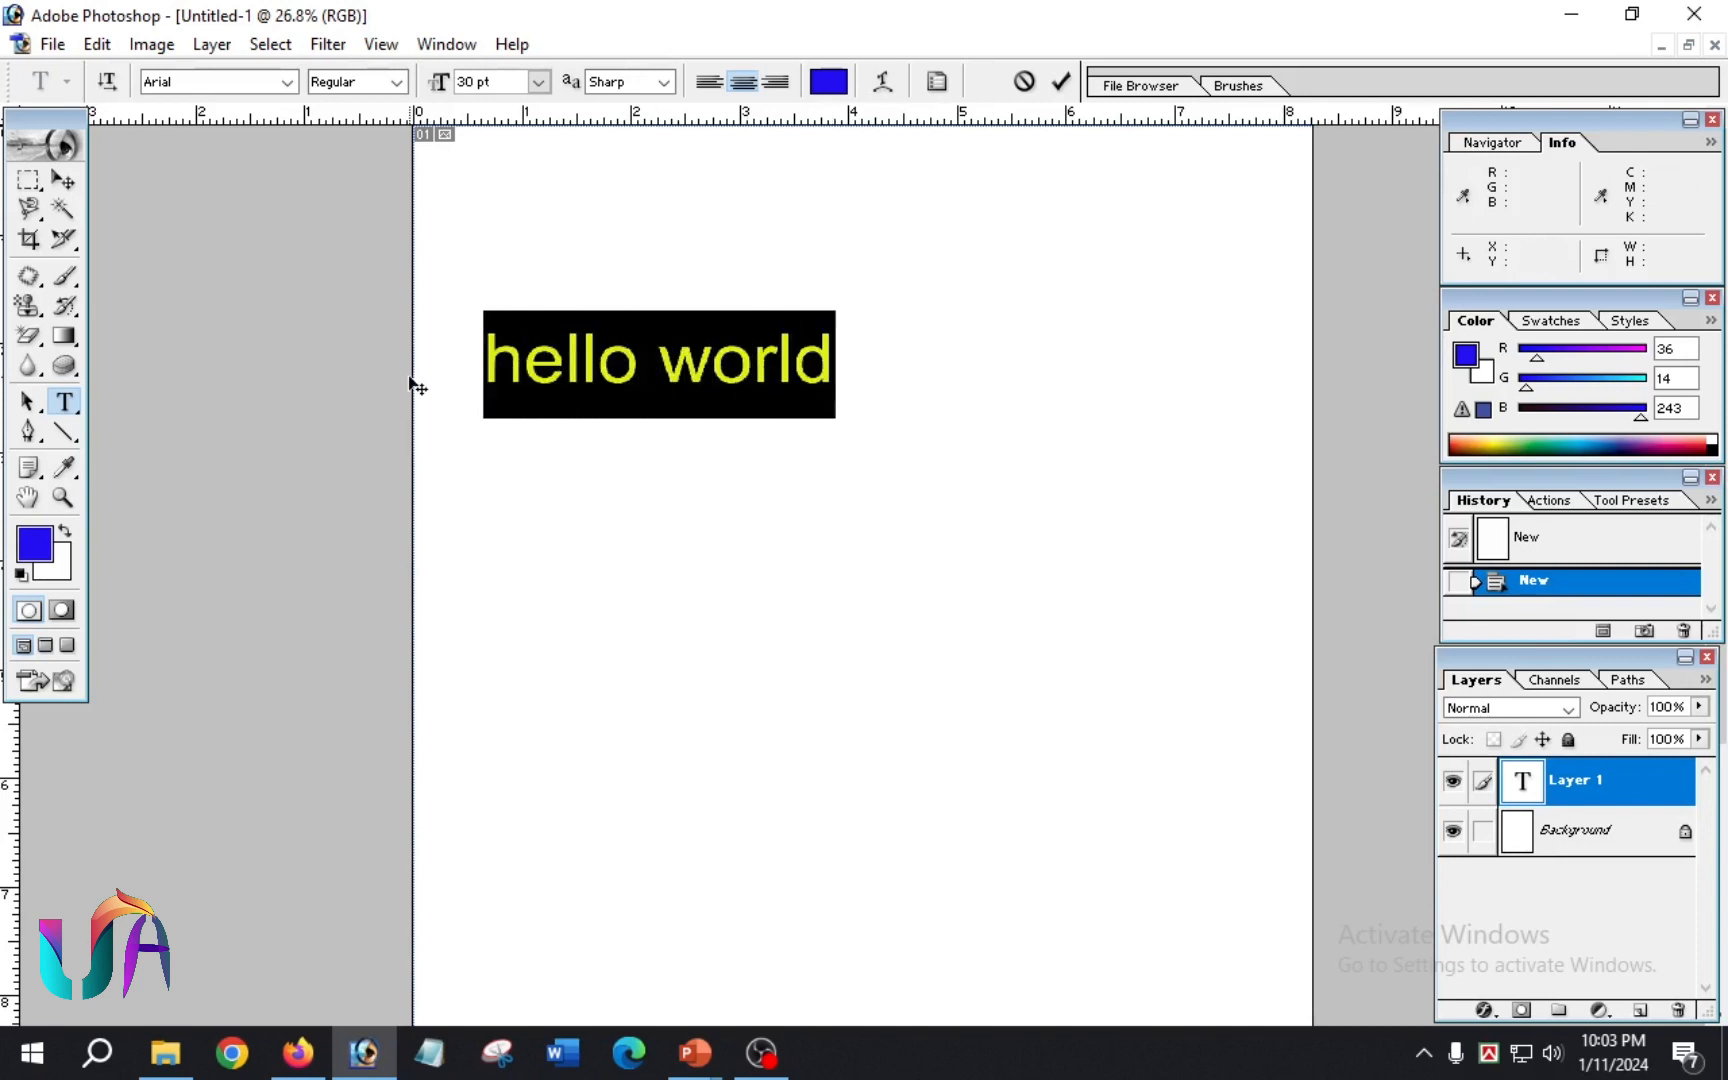
click(110, 82)
click(107, 81)
click(294, 84)
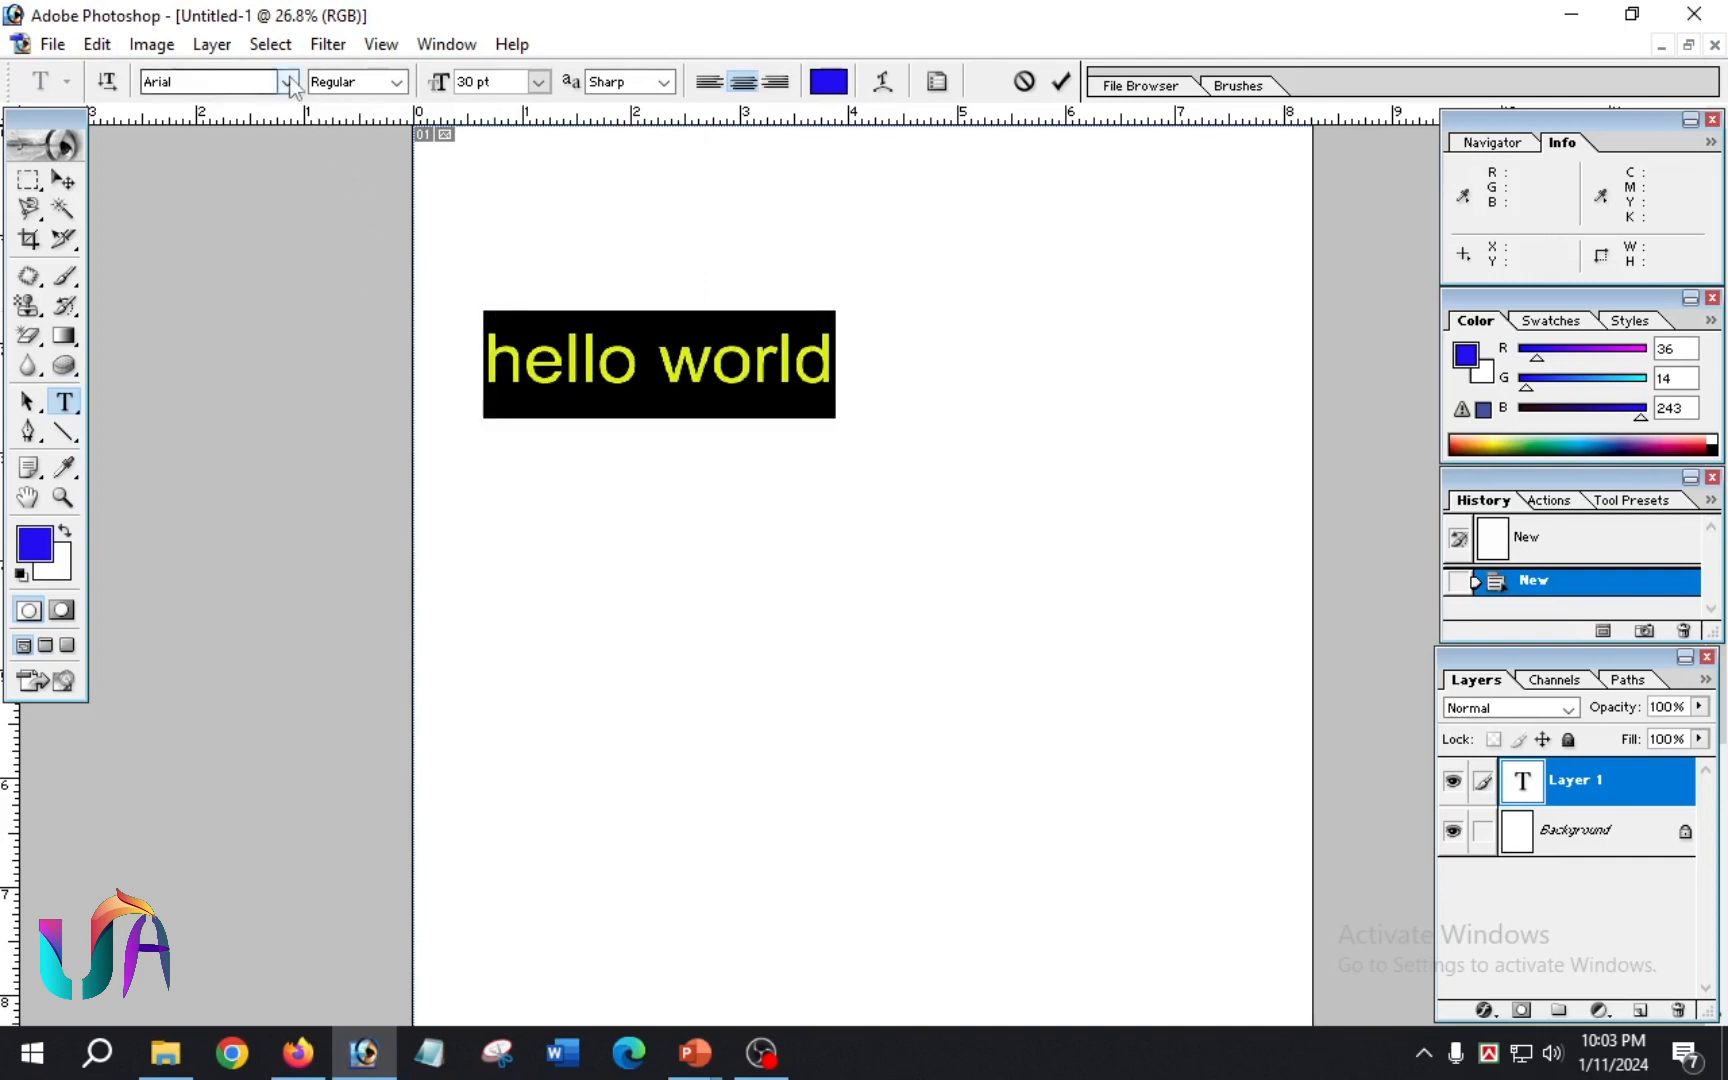
scroll(220, 400, down, 20)
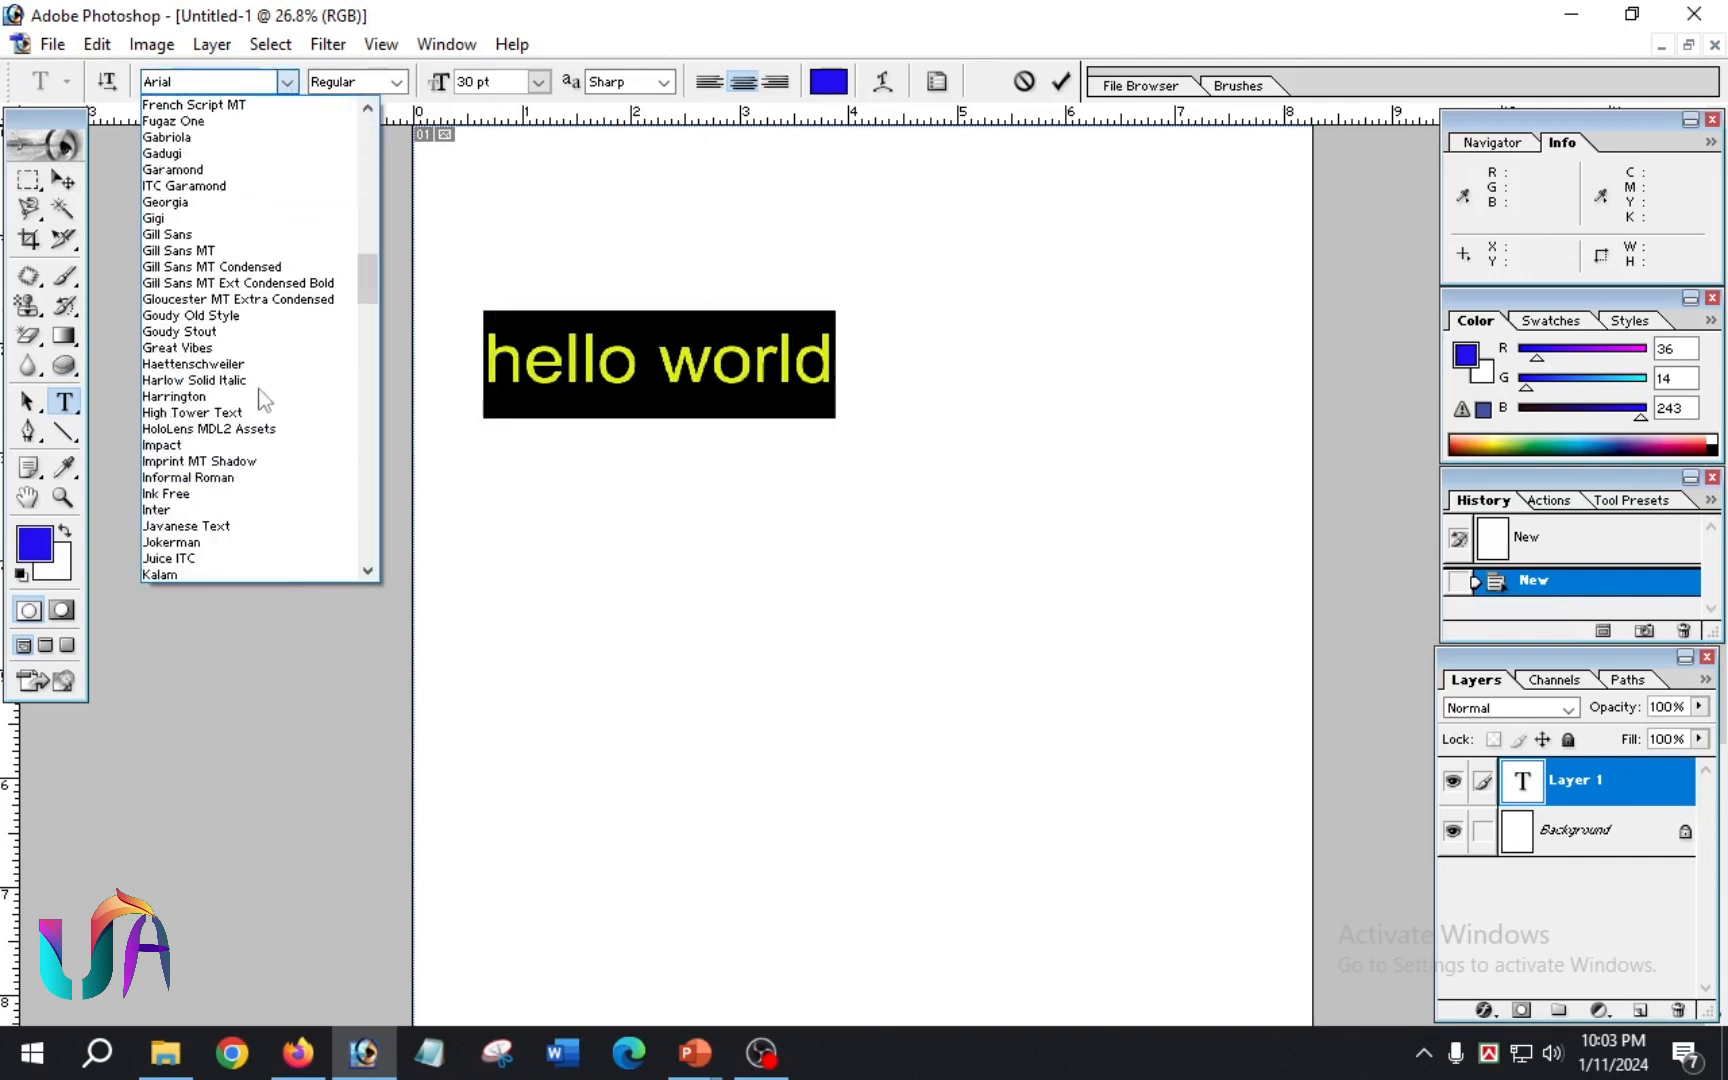
click(200, 493)
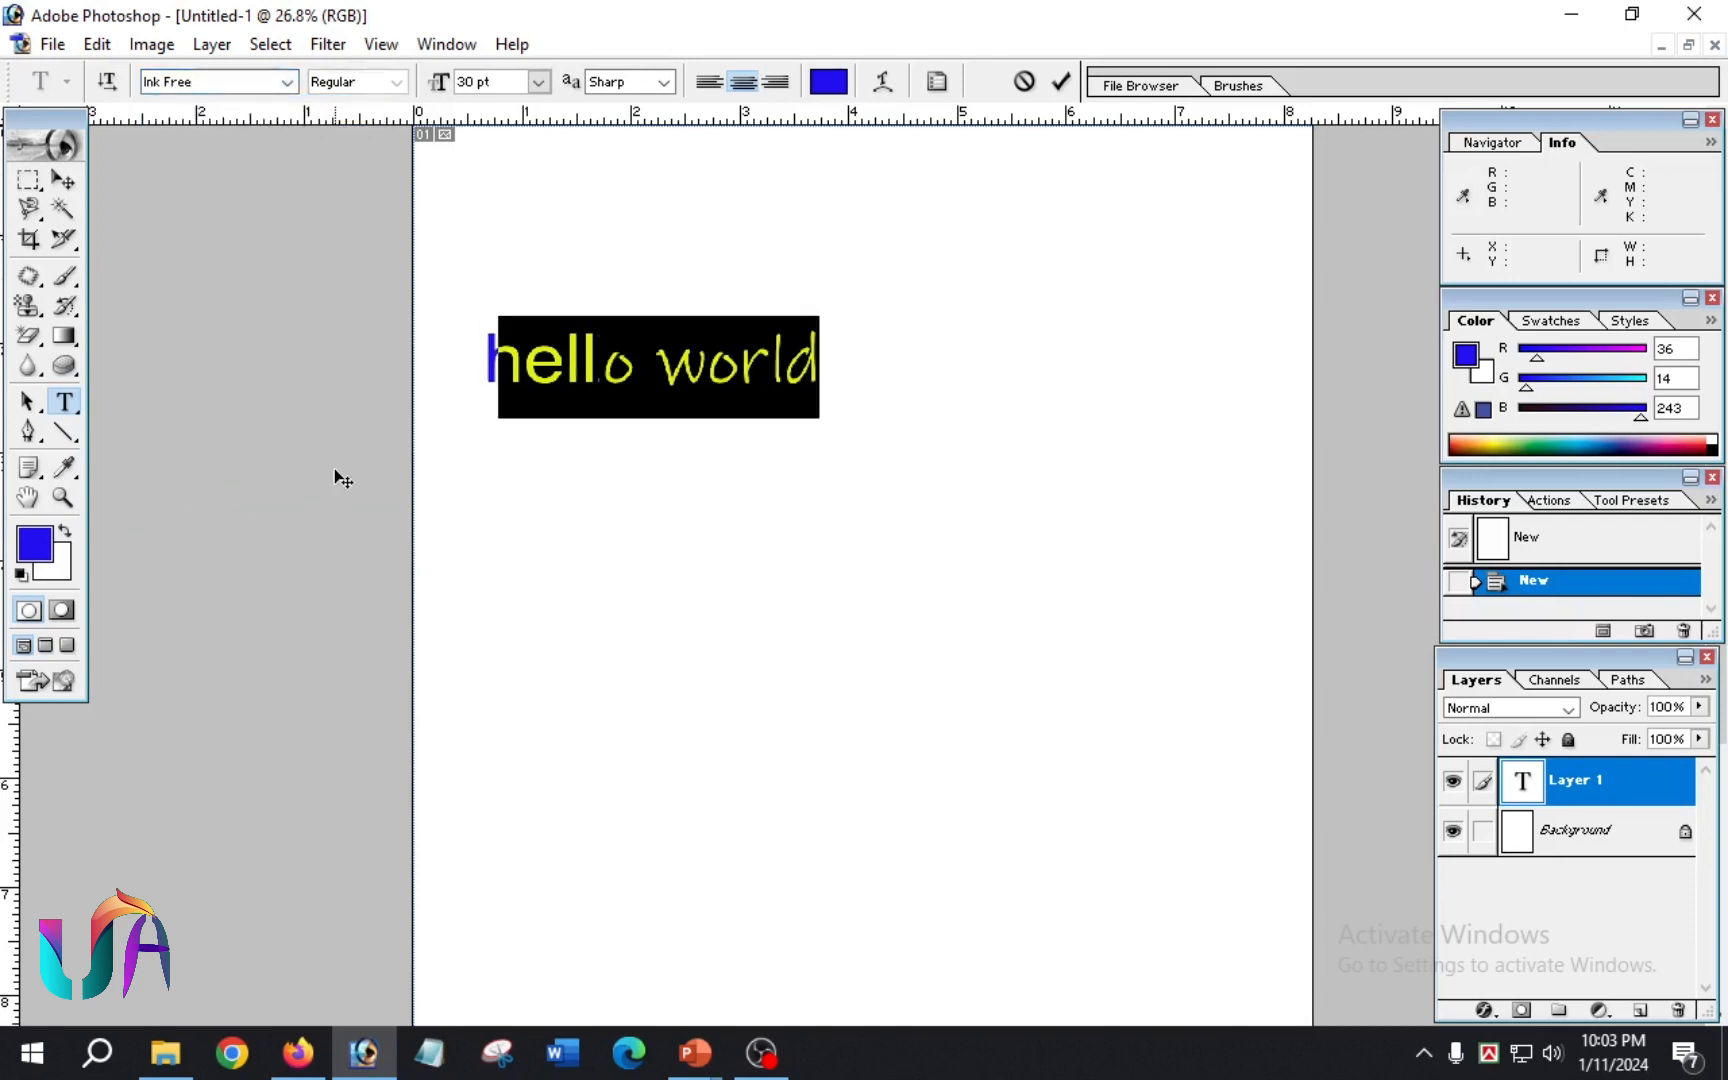
Step: Set the font of the selected "hello world" text to Arial and commit the text
click(172, 83)
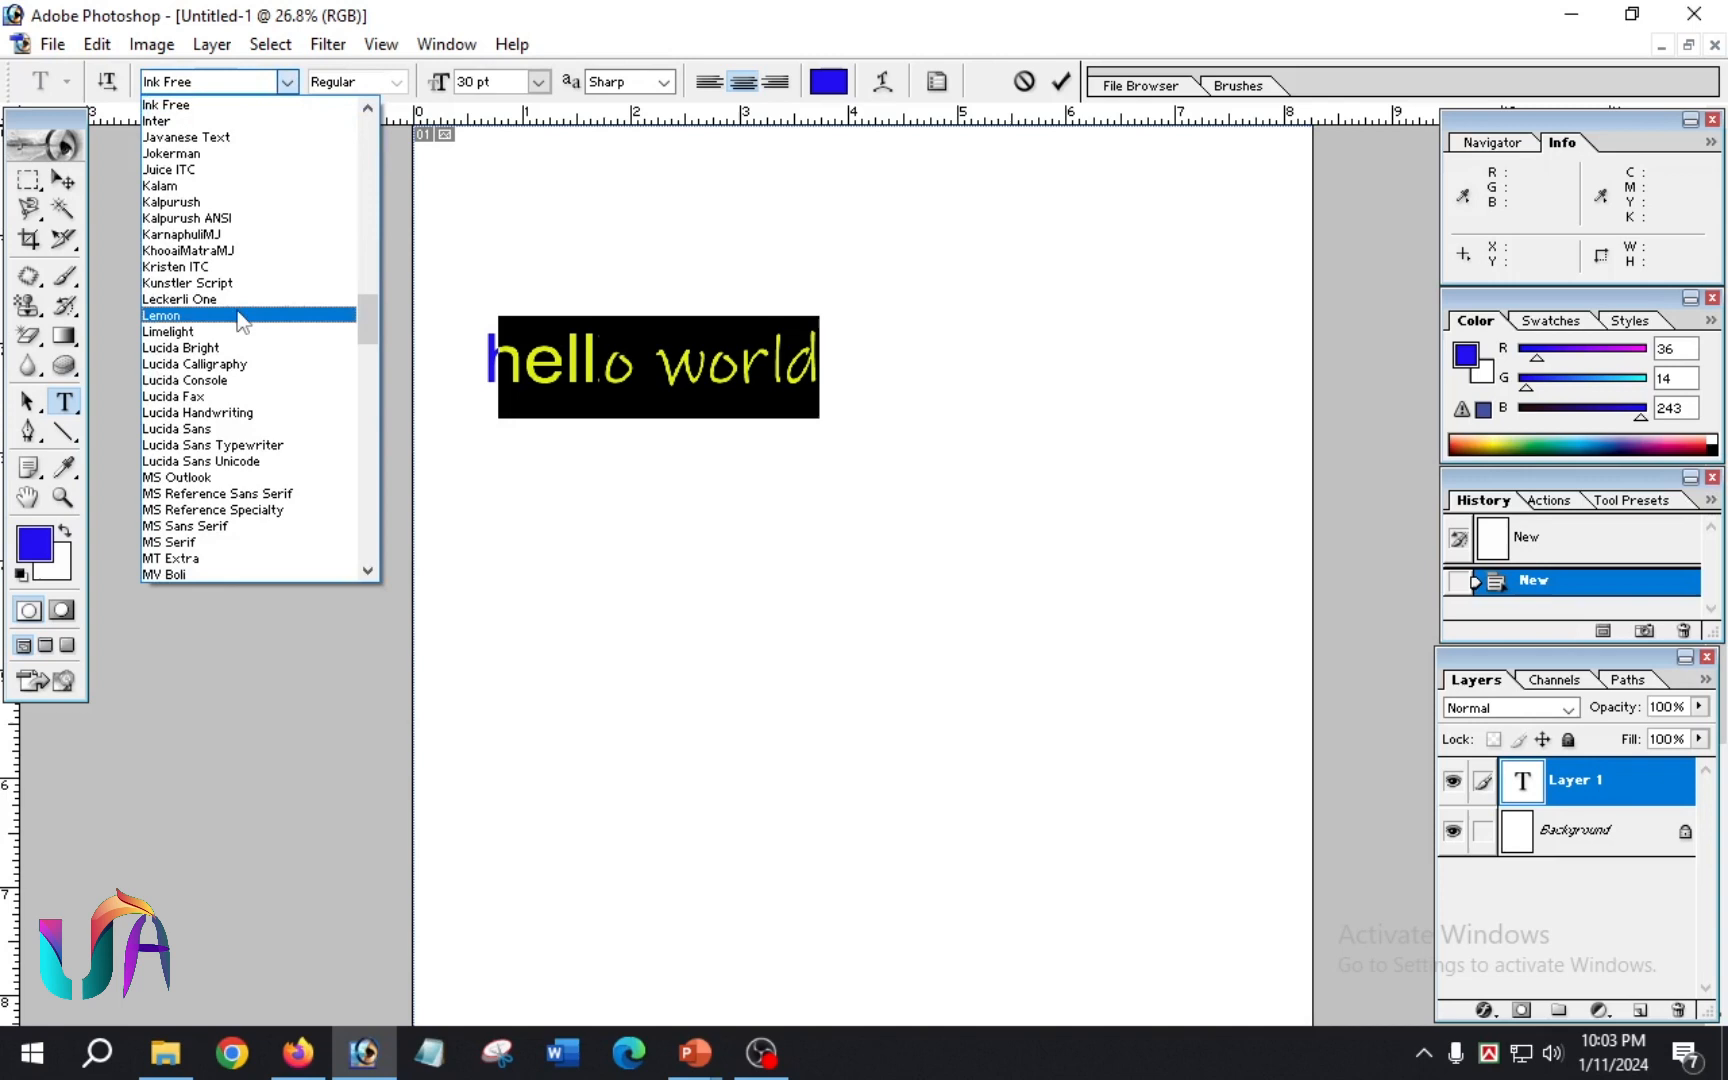
click(175, 87)
click(187, 84)
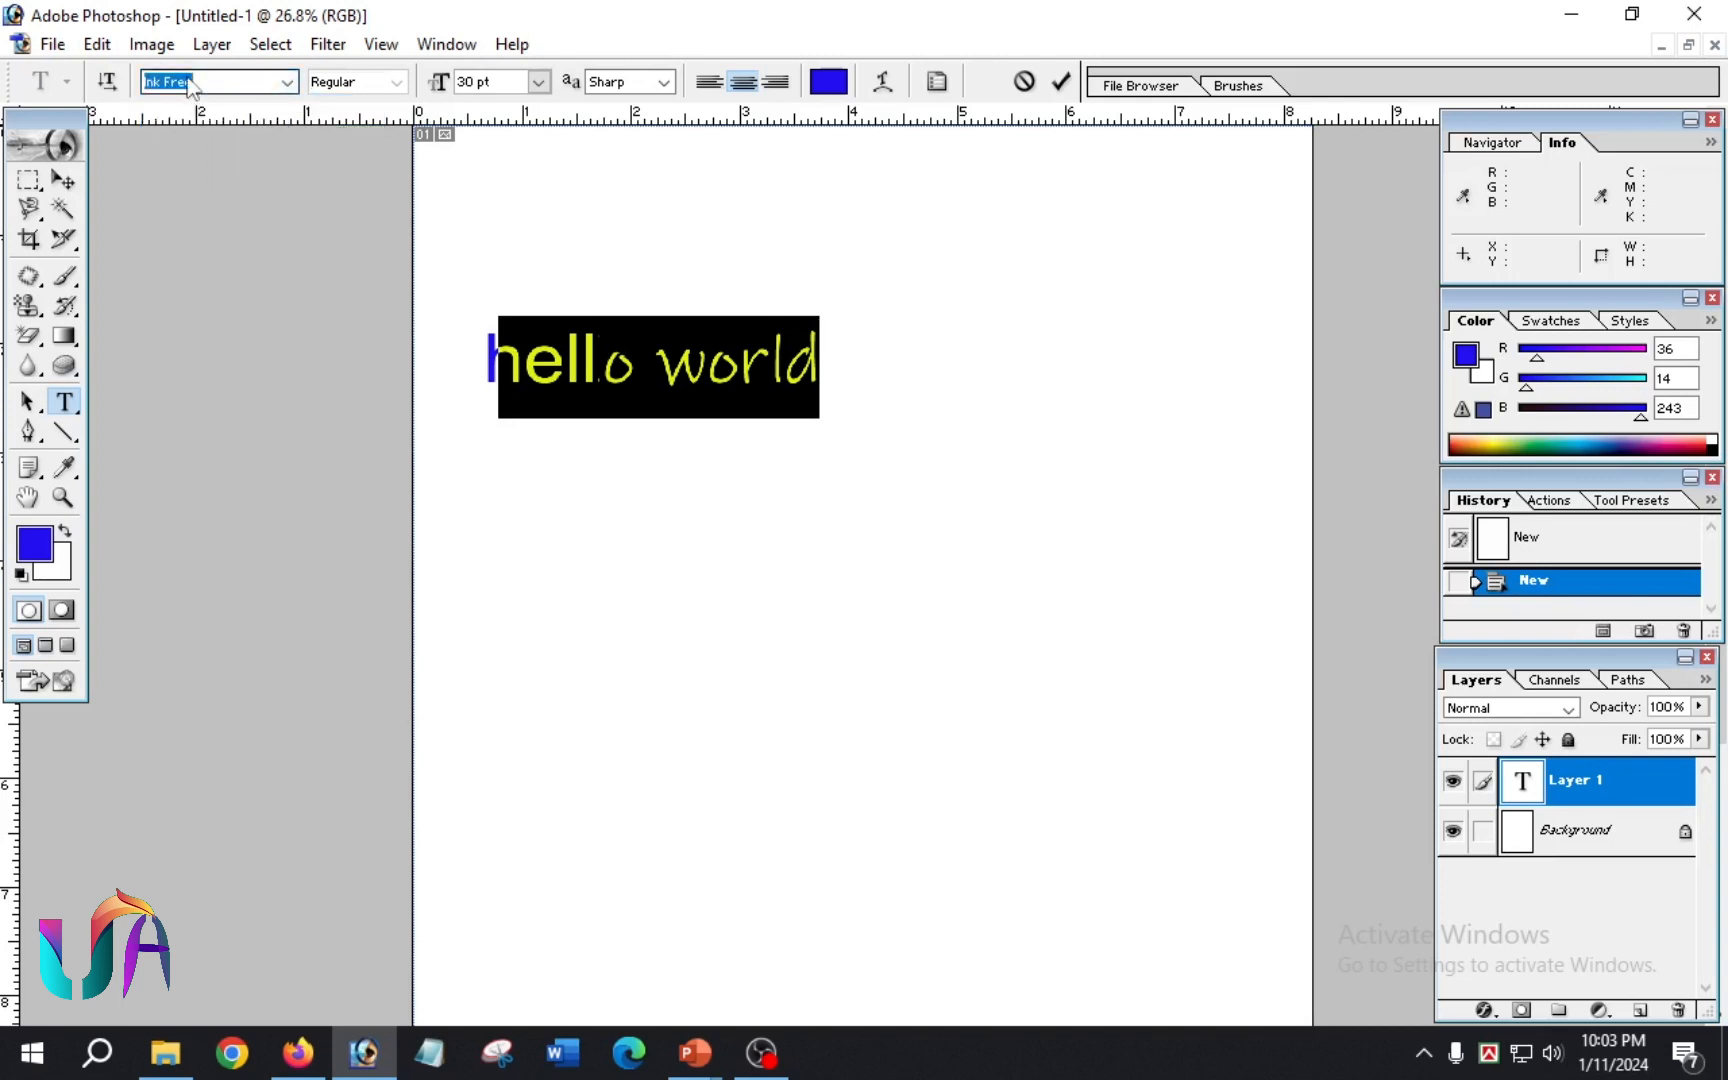
text(Arial)
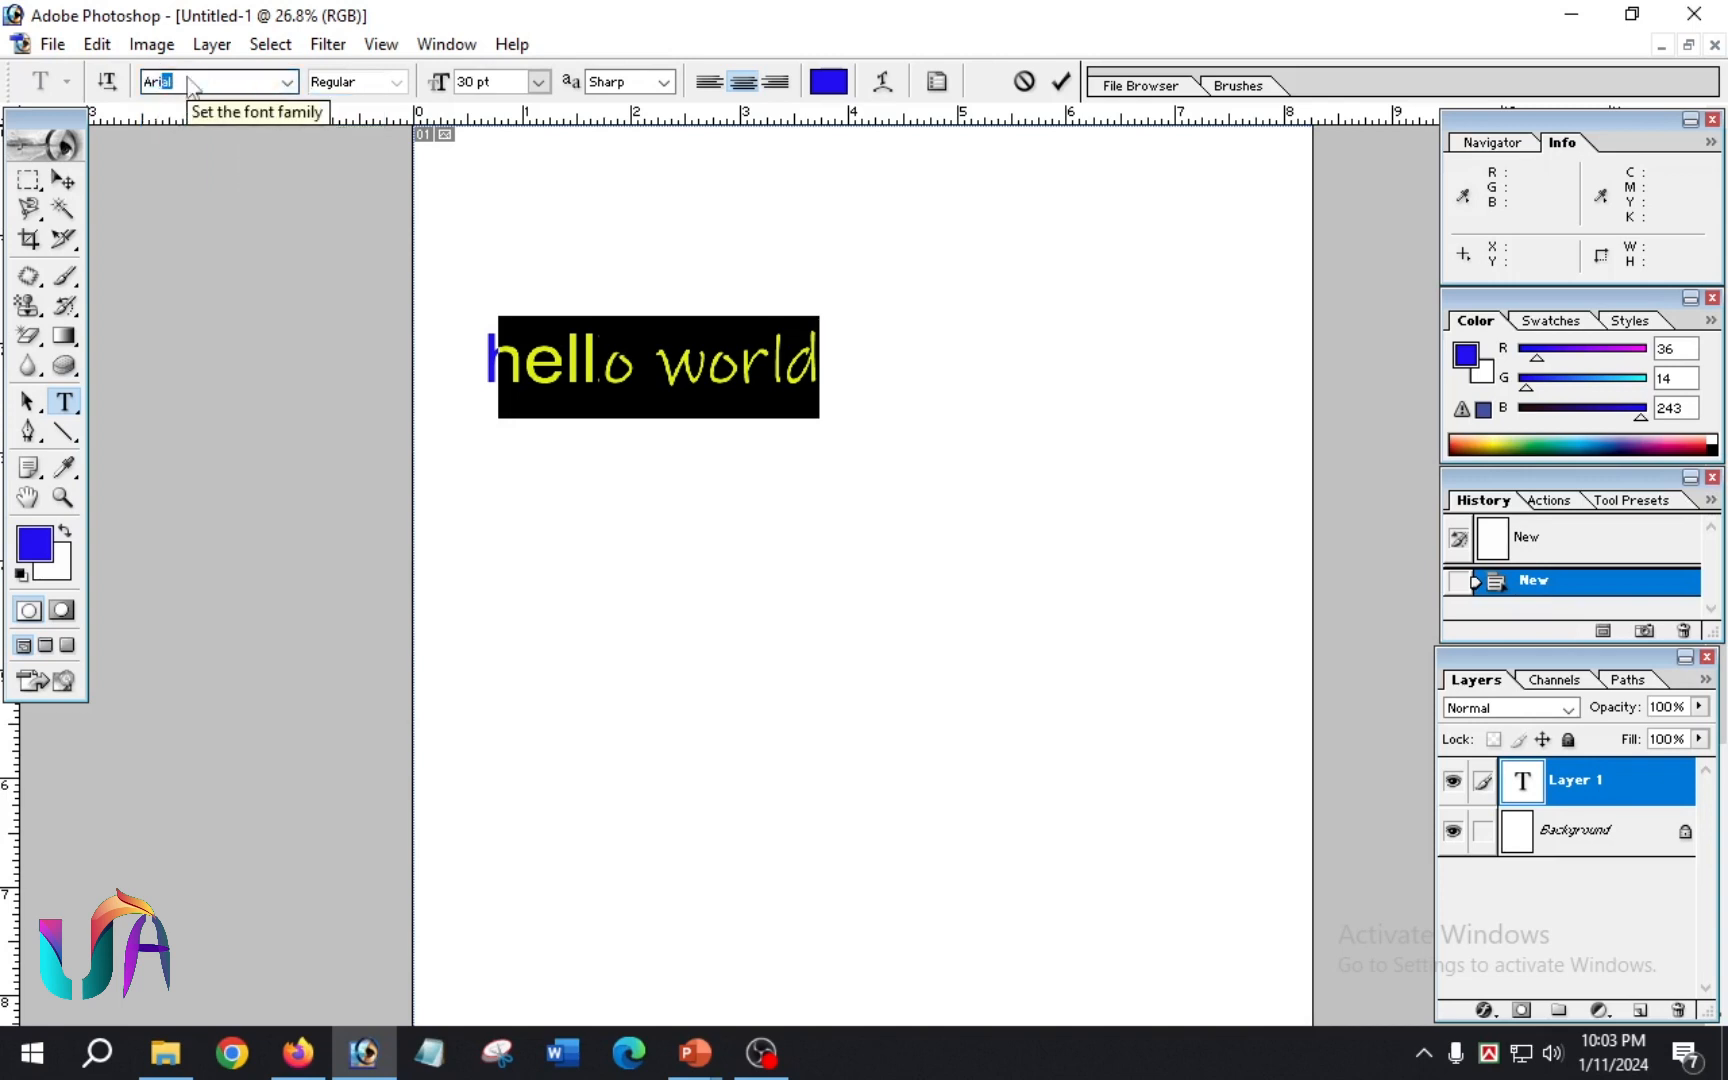
key(Return)
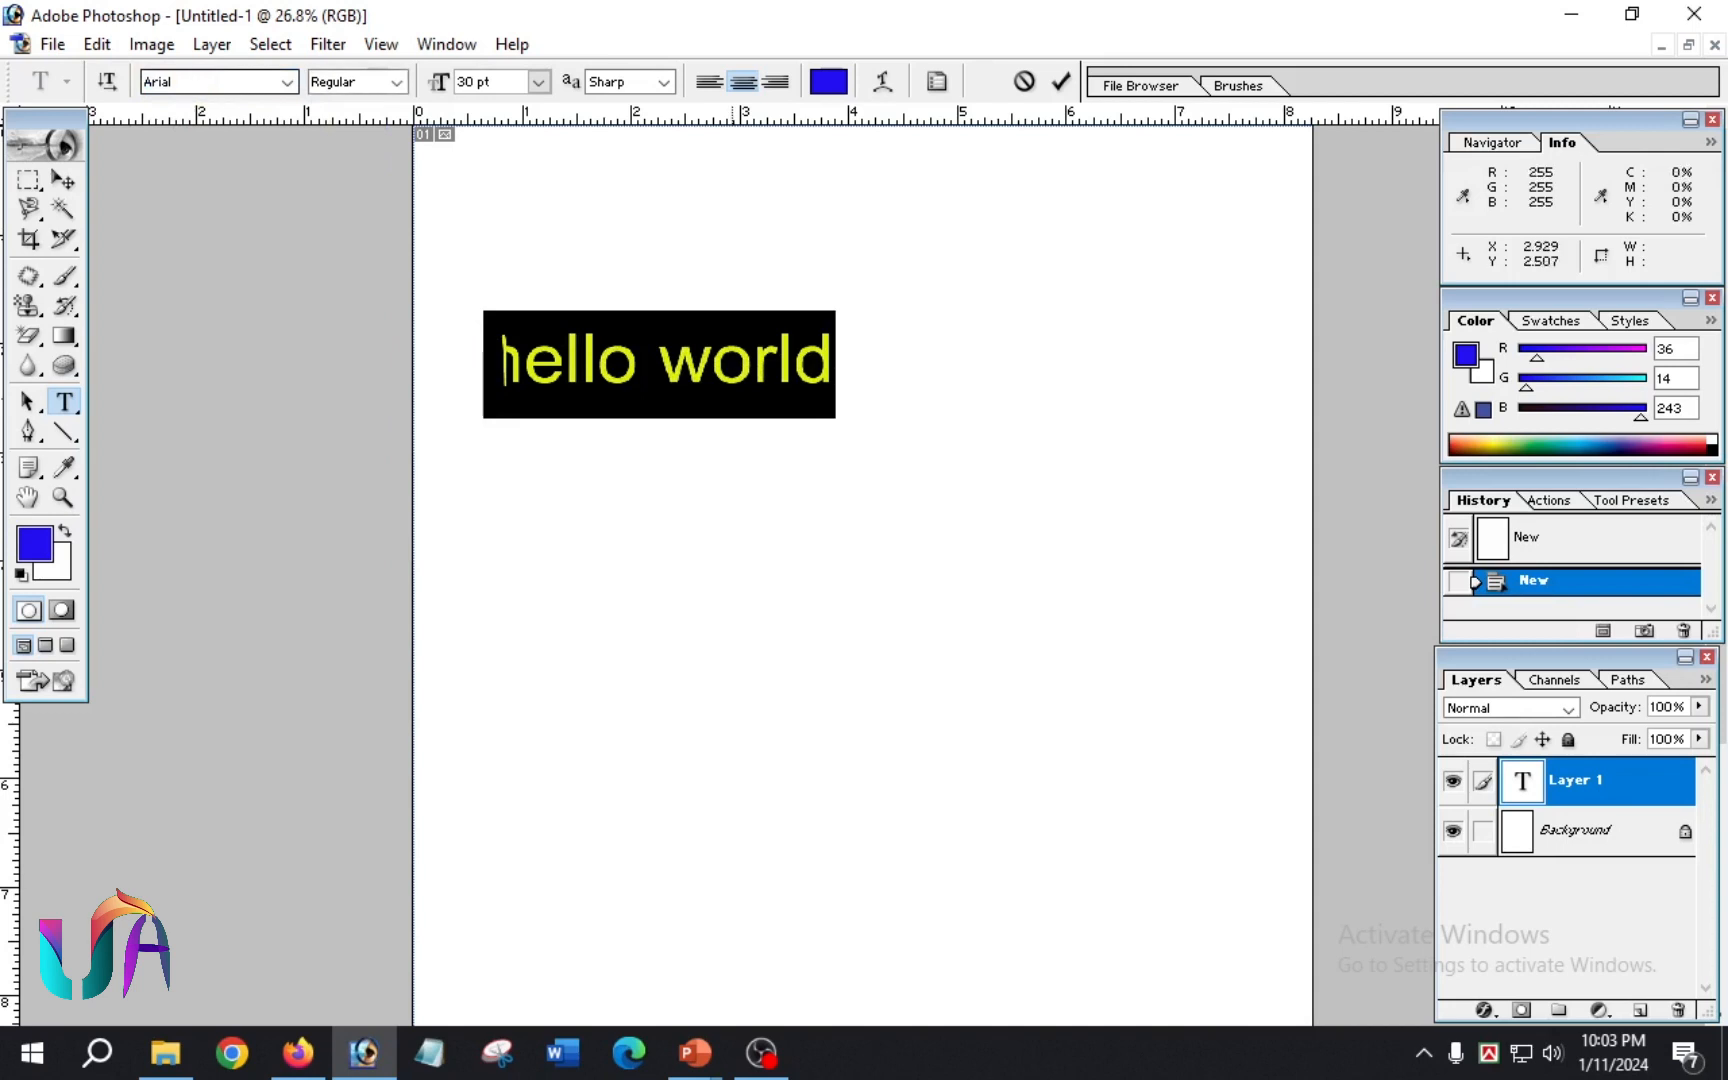
click(1061, 81)
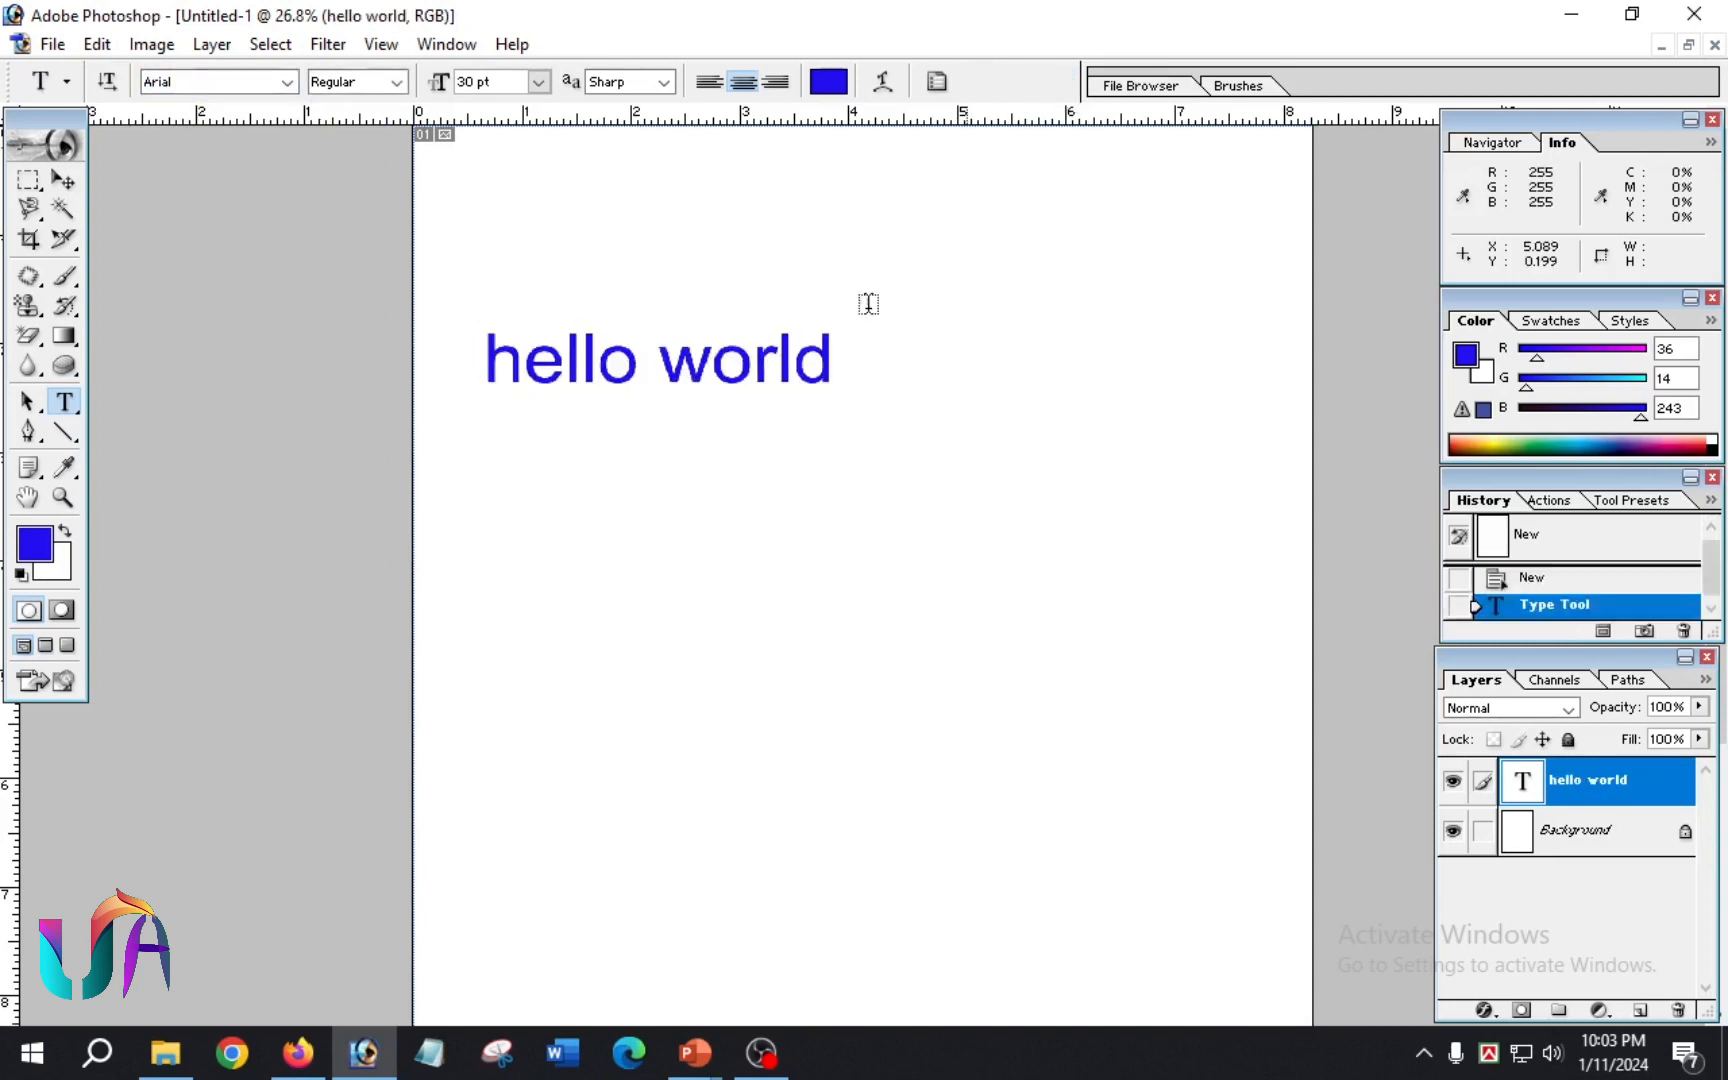
Step: Try the Bold Italic and Black font styles on the whole "hello world" text
click(698, 372)
drag(838, 355, 459, 375)
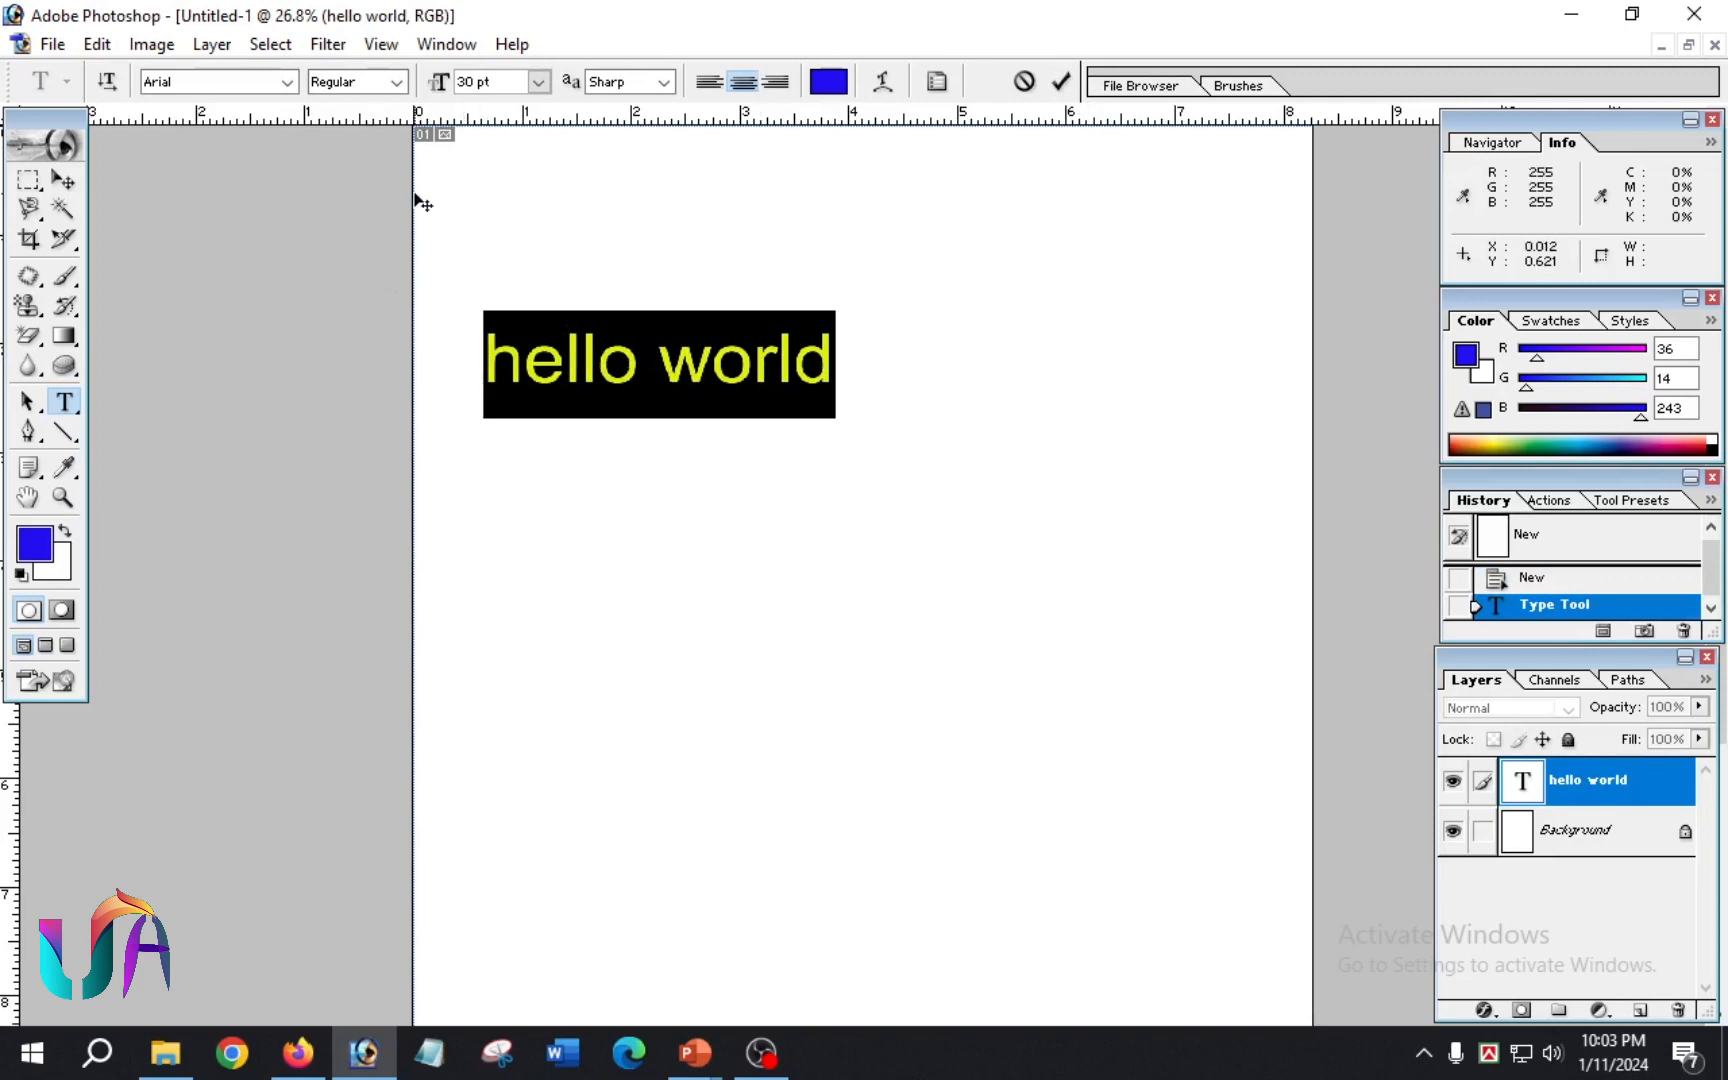
click(395, 82)
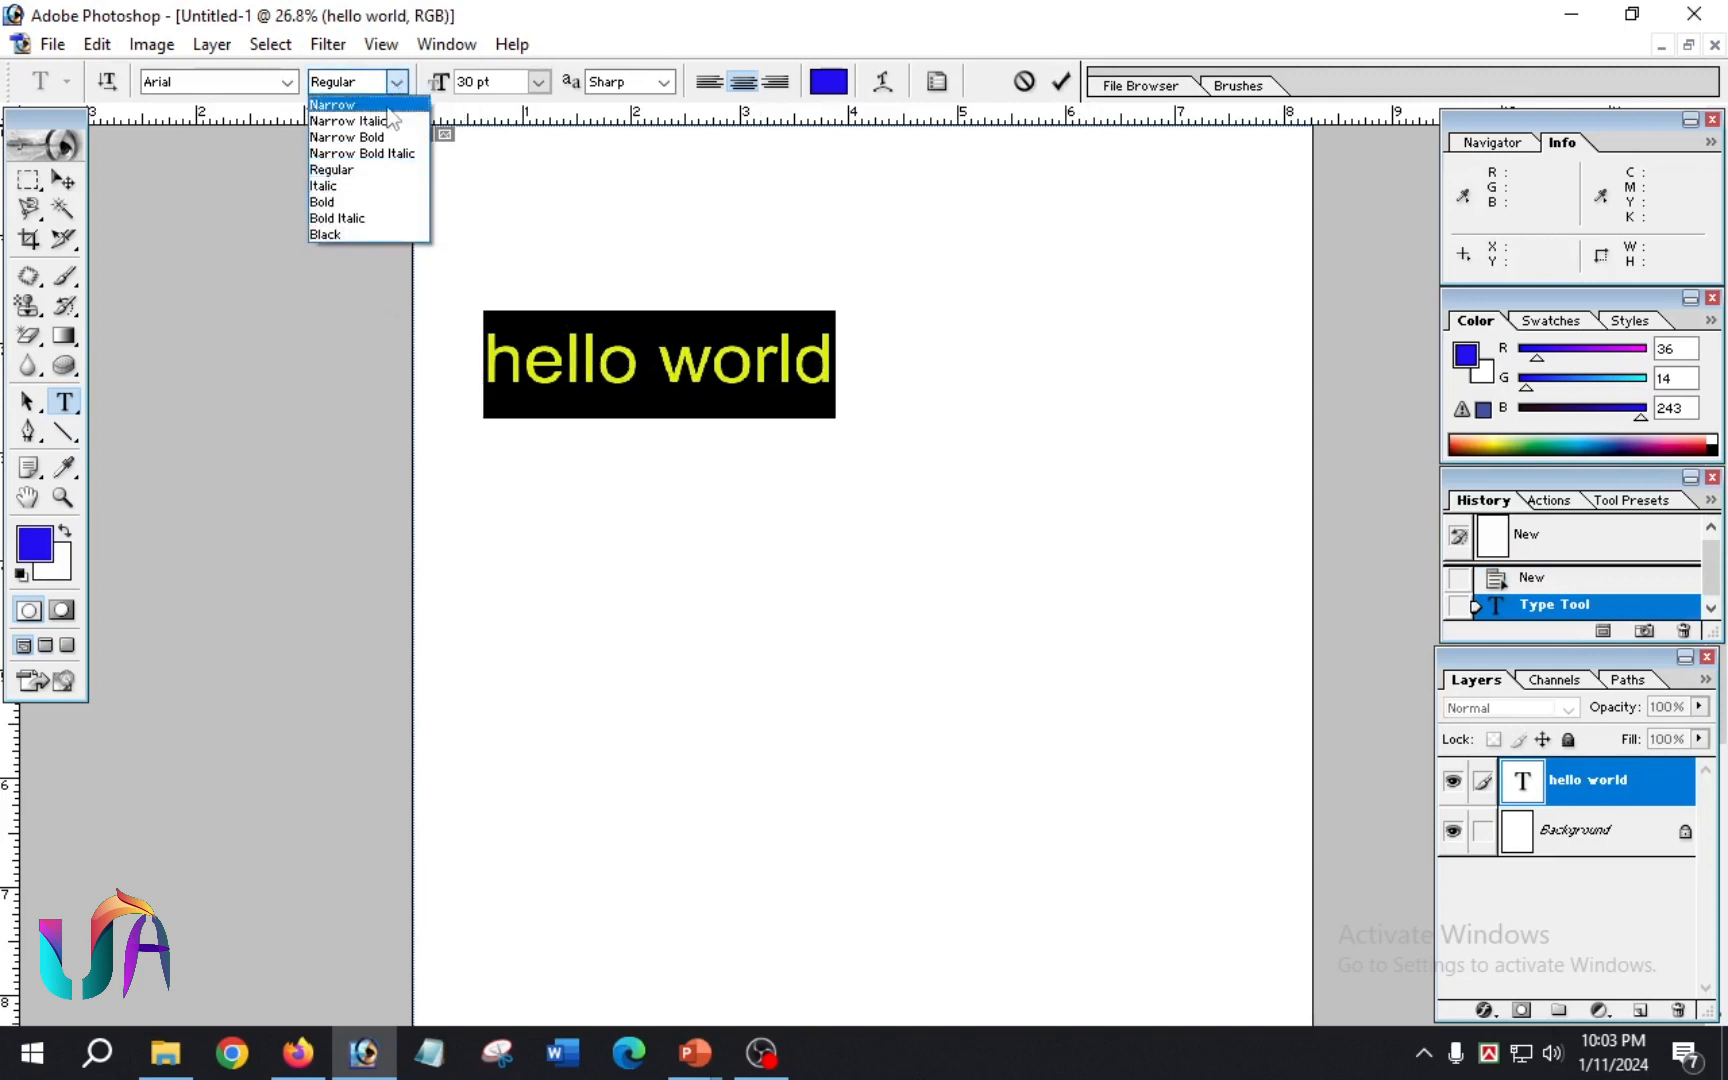
click(368, 219)
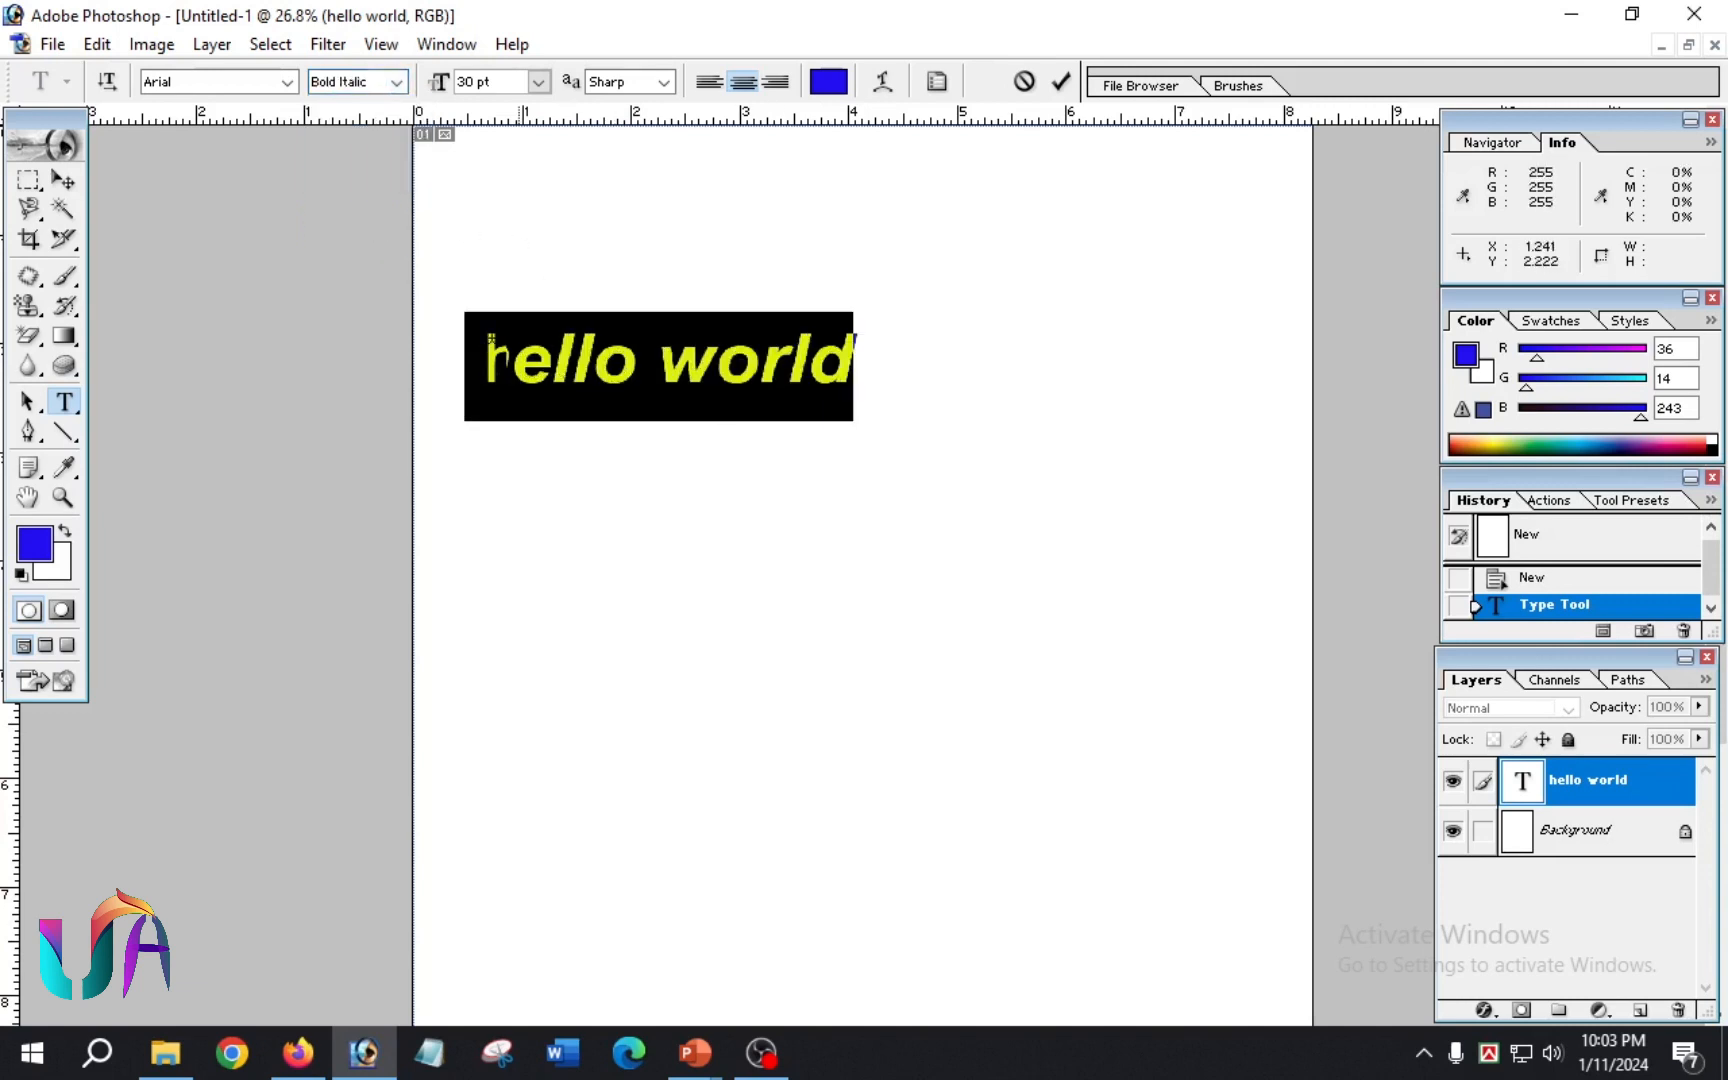
click(397, 82)
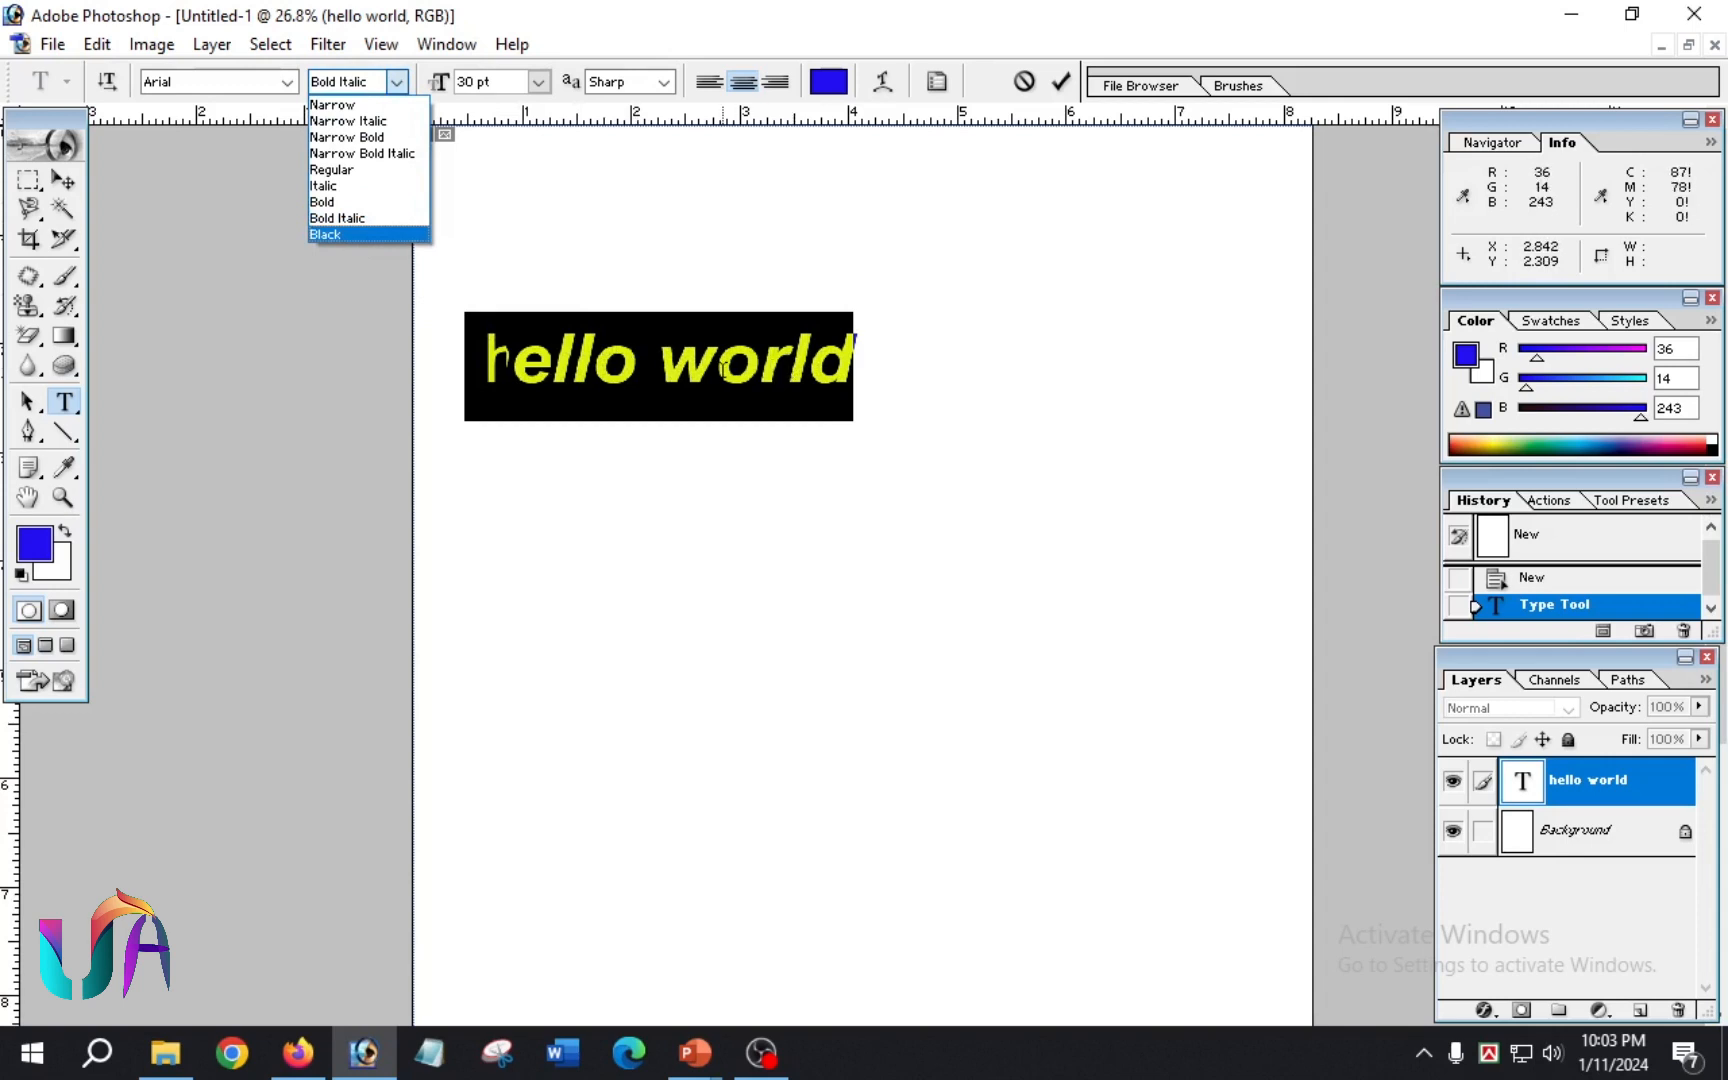
click(325, 235)
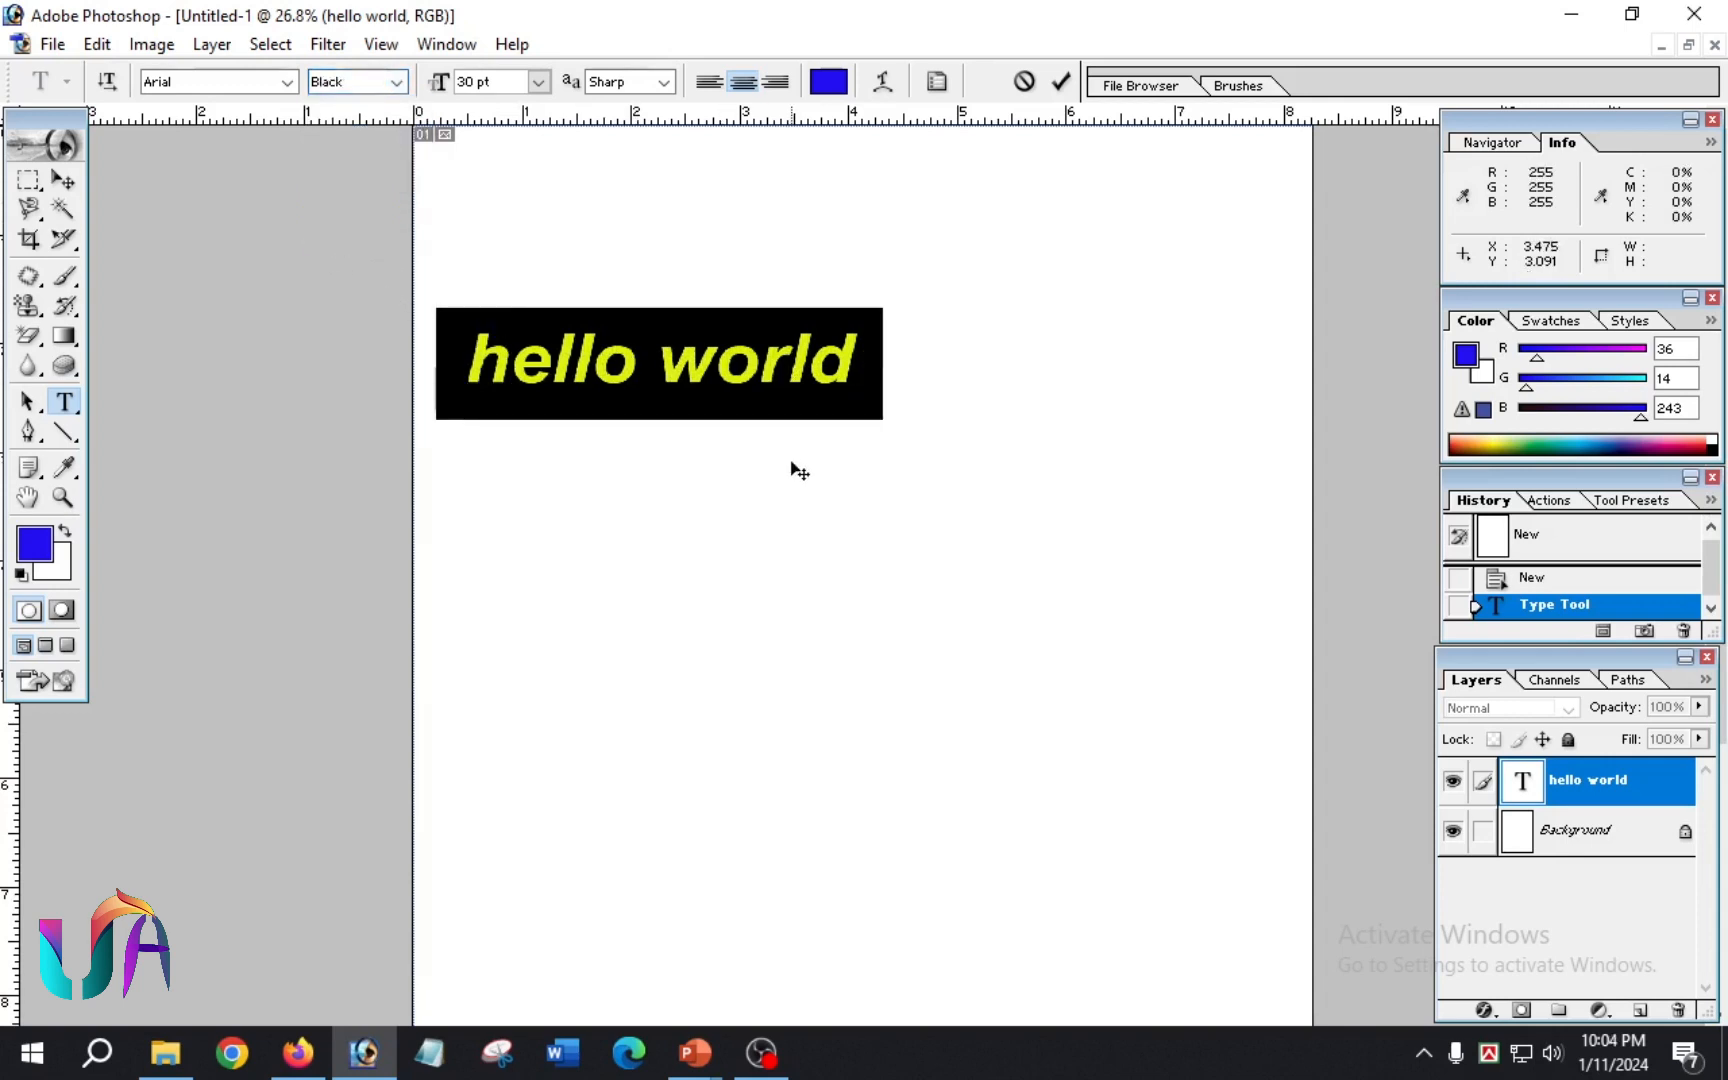
Step: Set the font style of "hello world" to Regular and commit the text edit
click(372, 84)
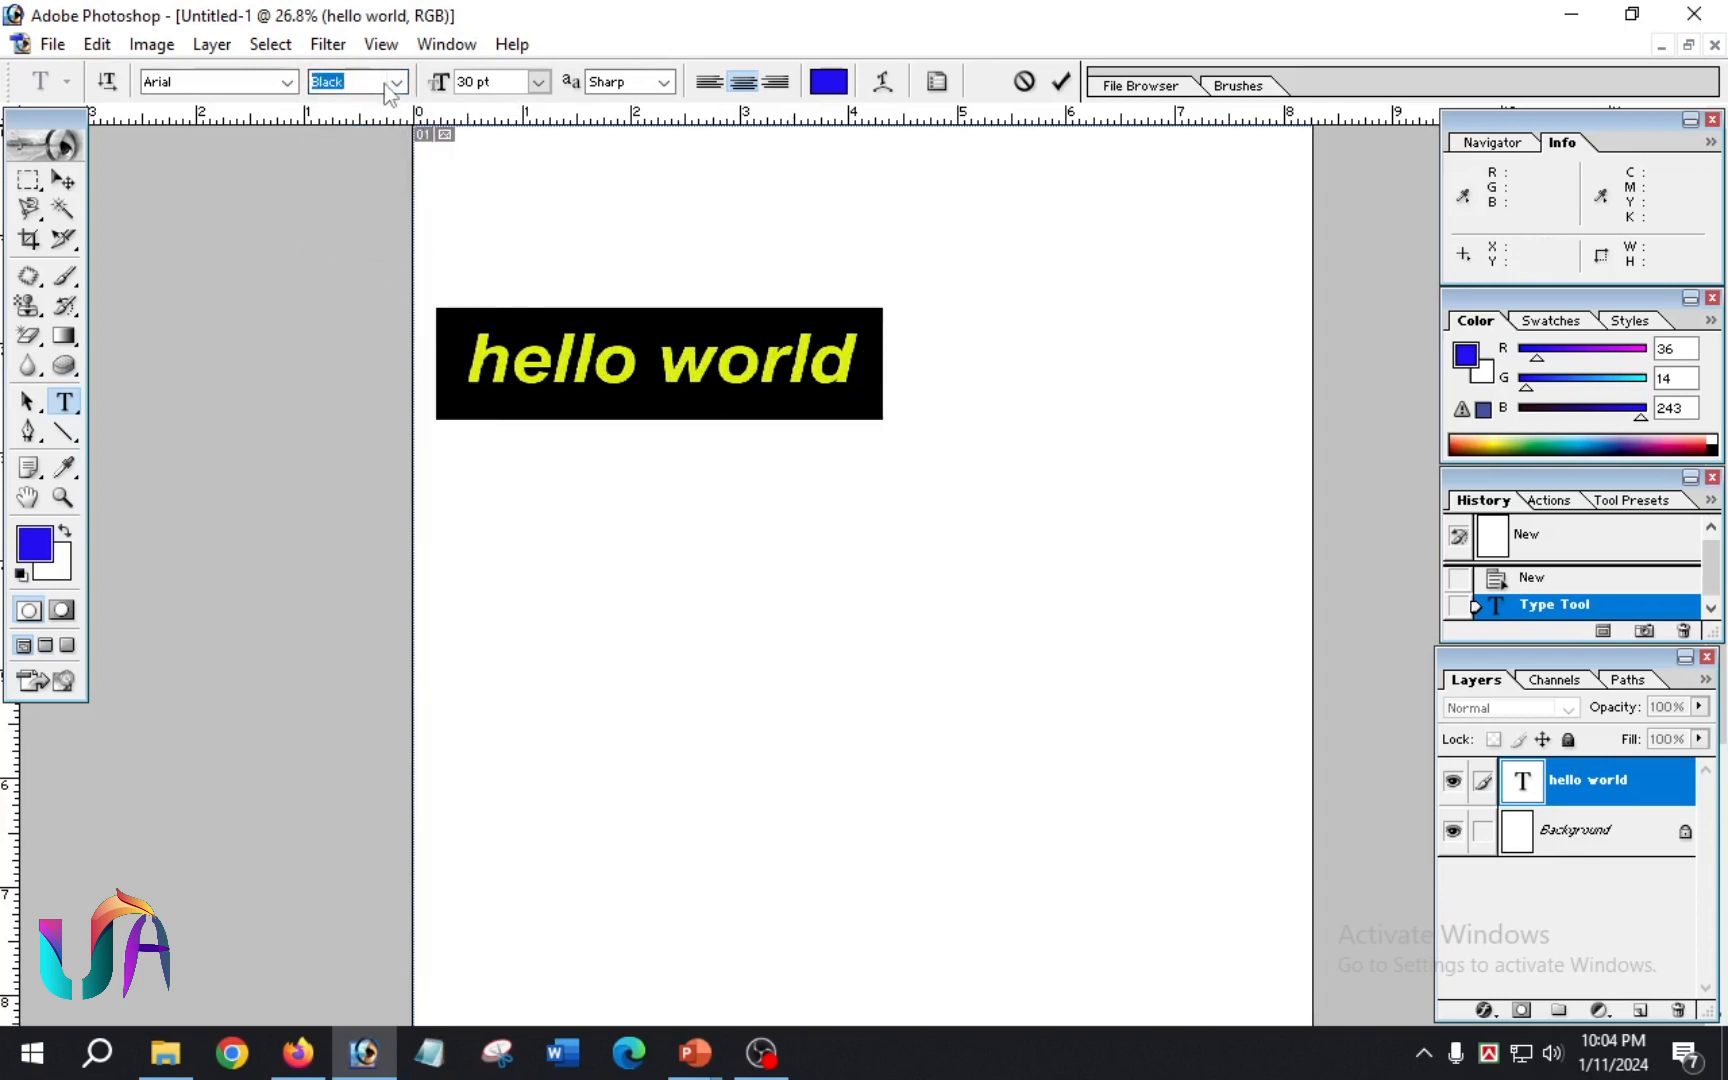
click(386, 84)
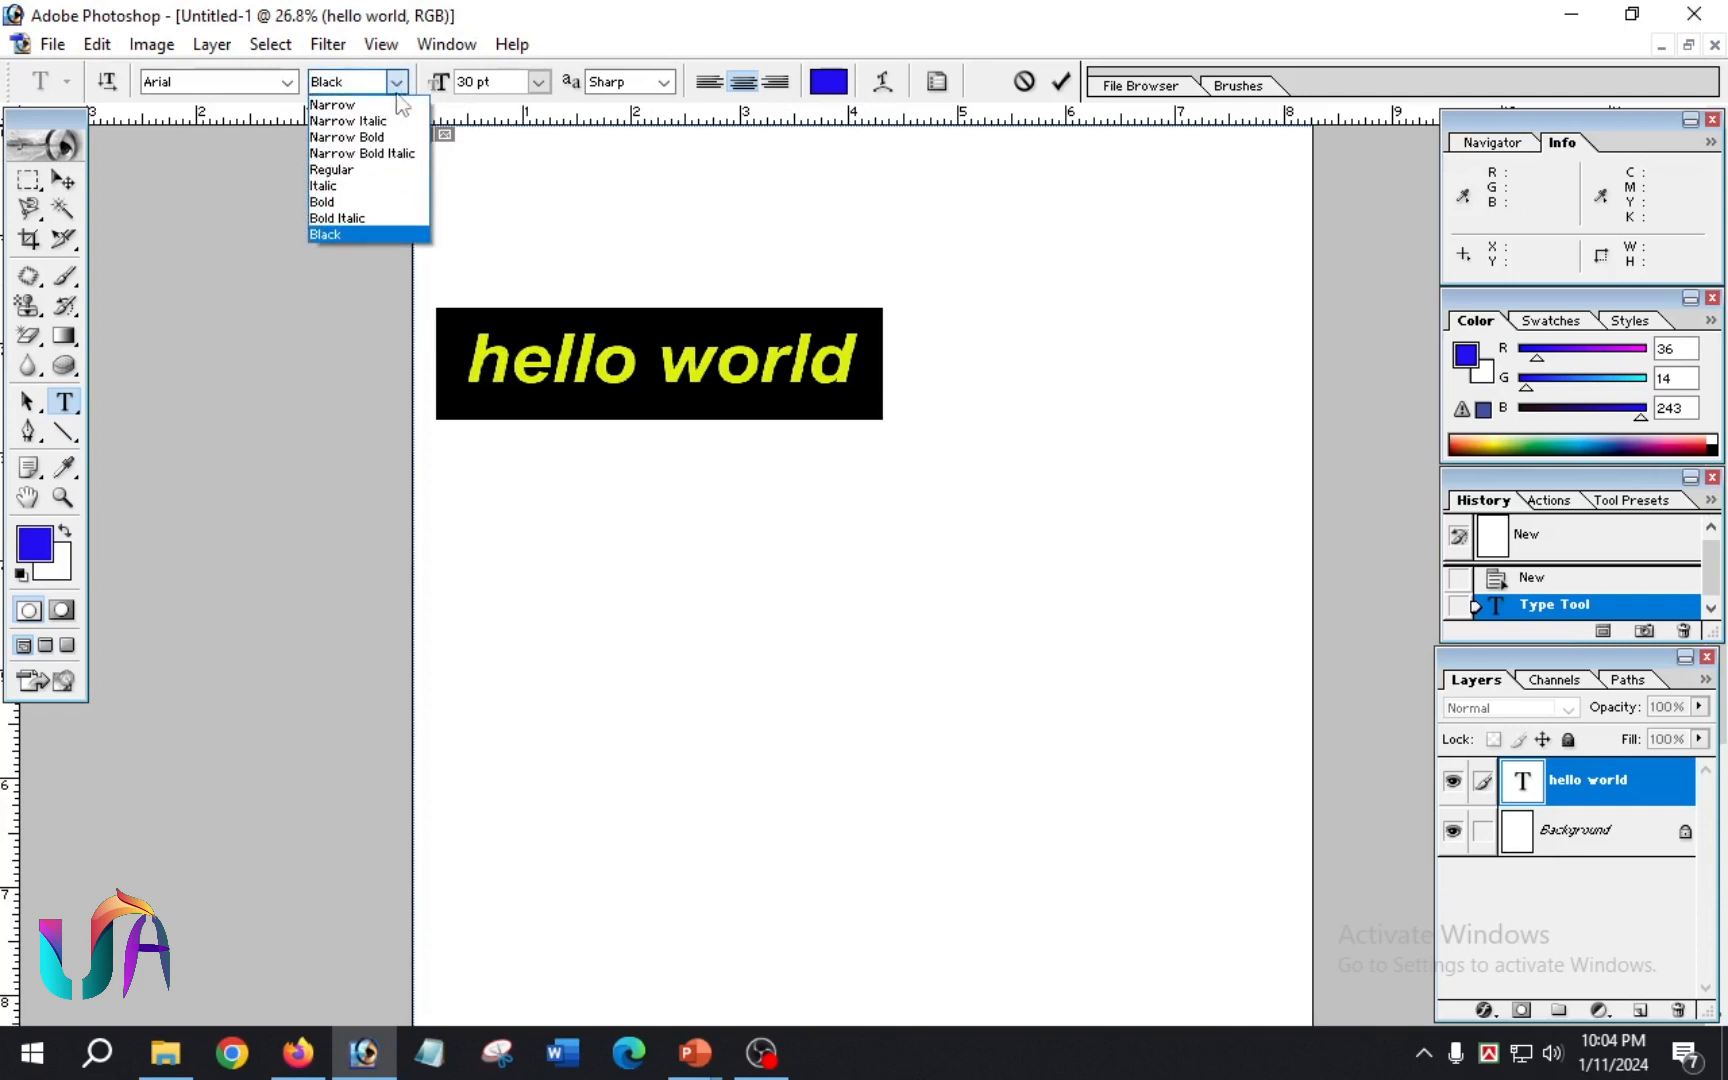
click(357, 171)
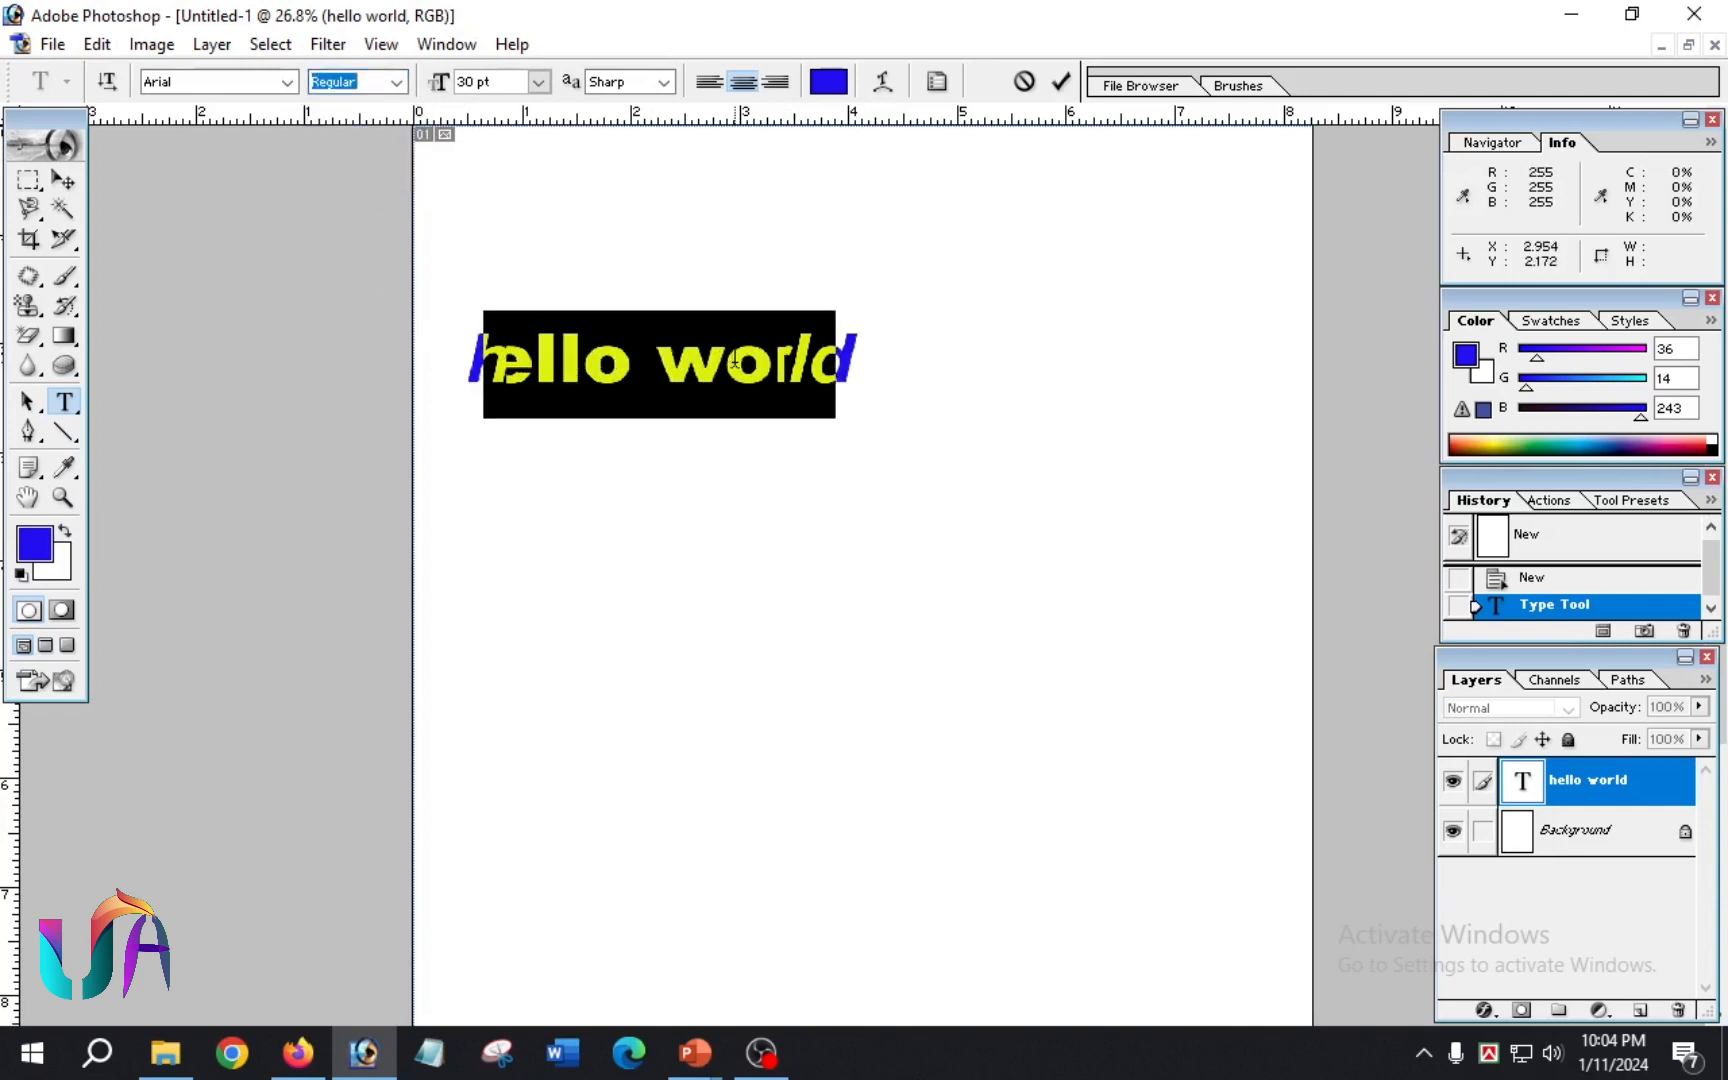
click(735, 362)
click(1061, 81)
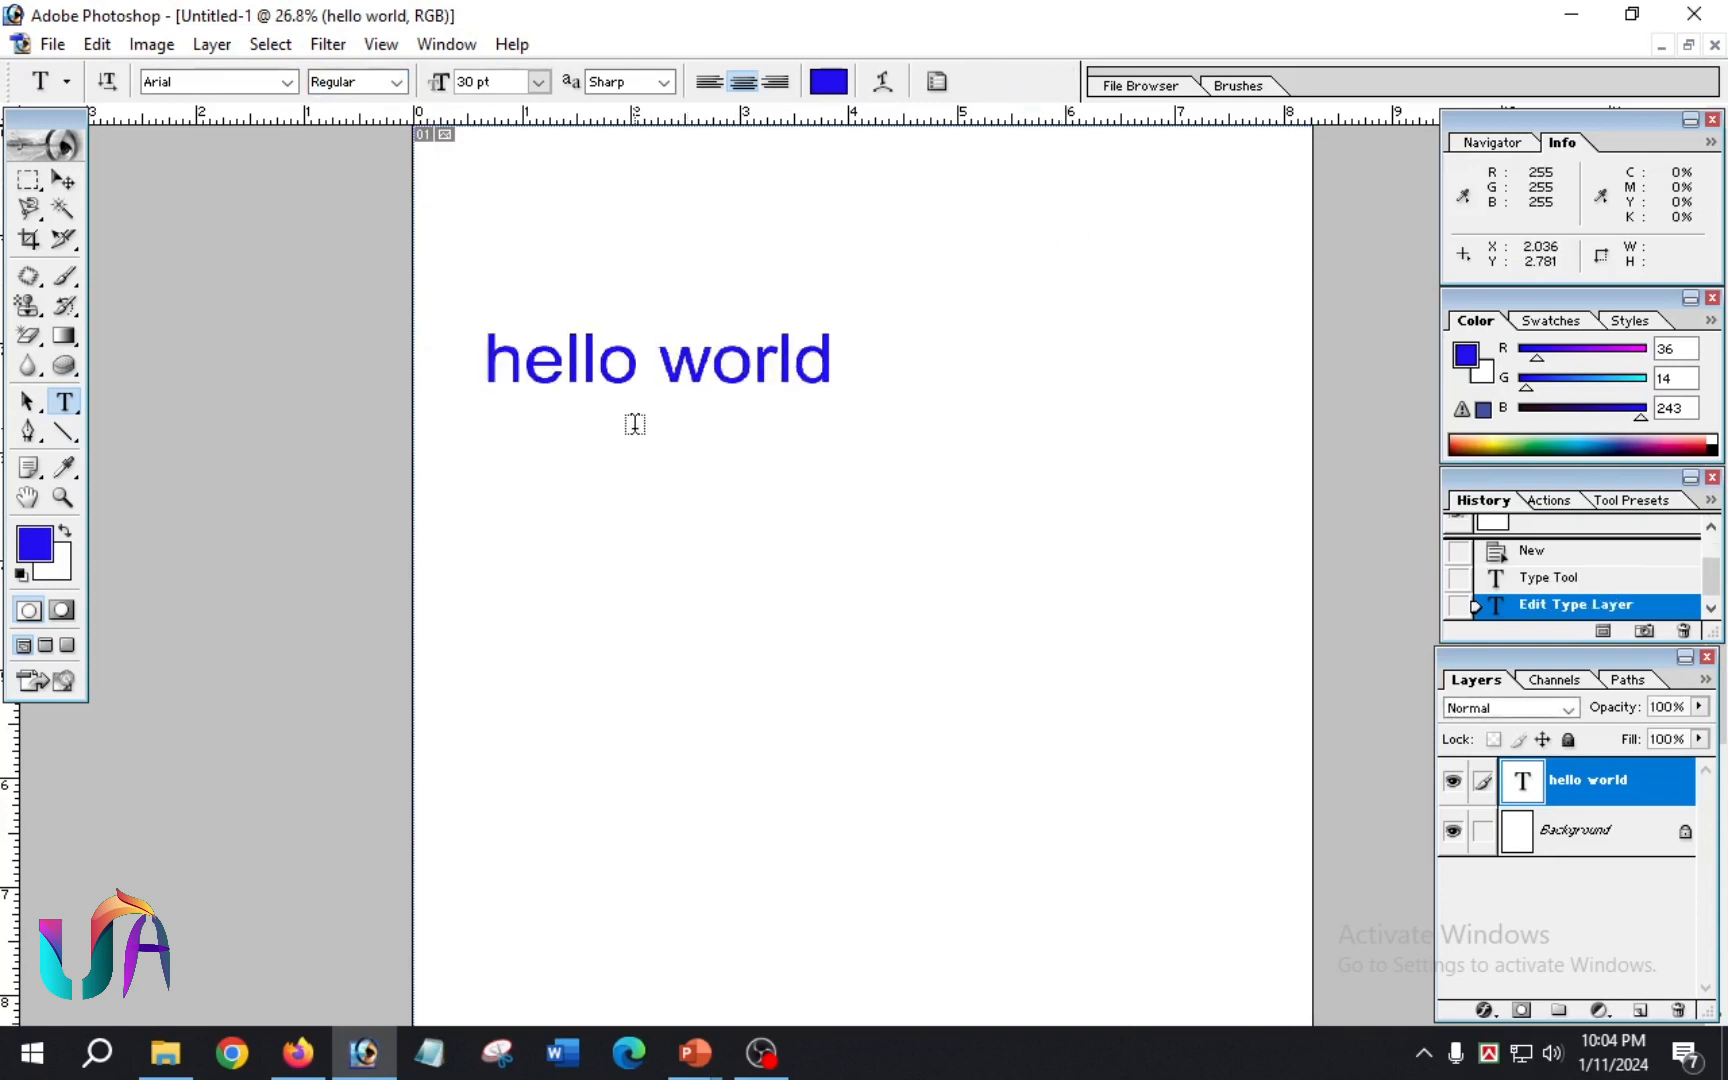
Step: Set the font size of the whole "hello world" text to 36 pt and commit the edit
click(791, 357)
drag(842, 362, 480, 365)
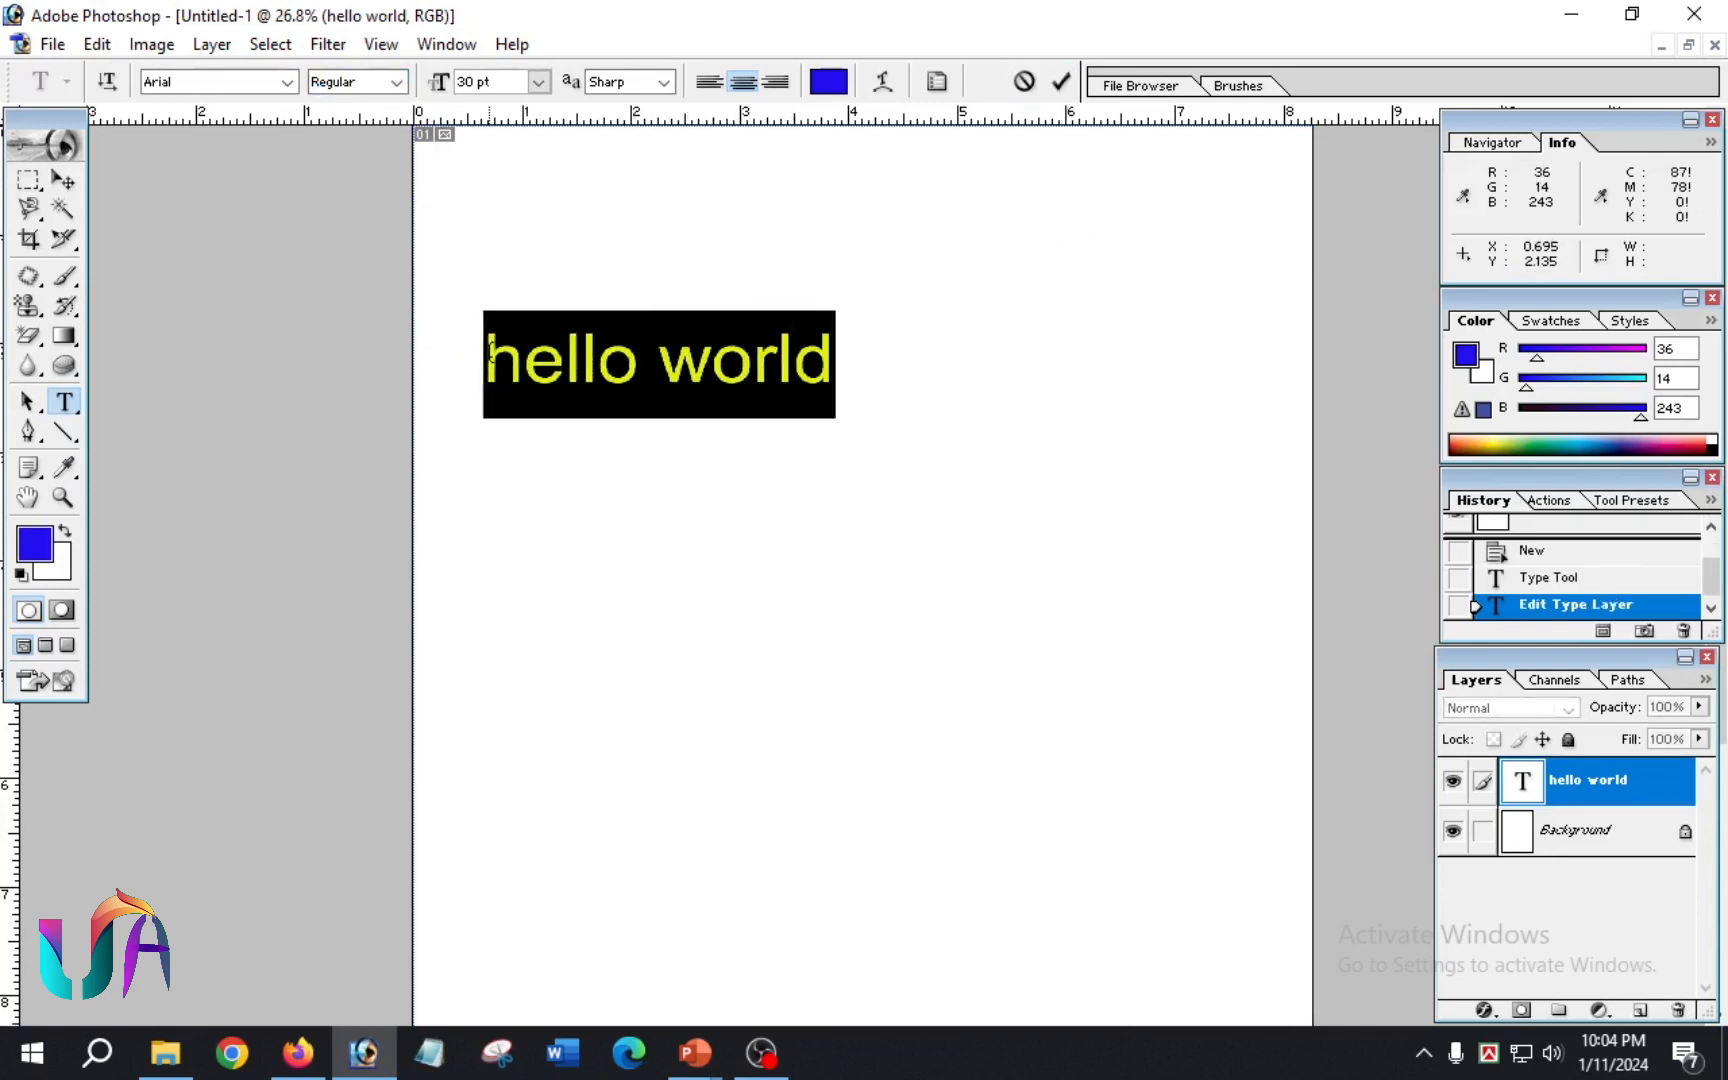
click(538, 84)
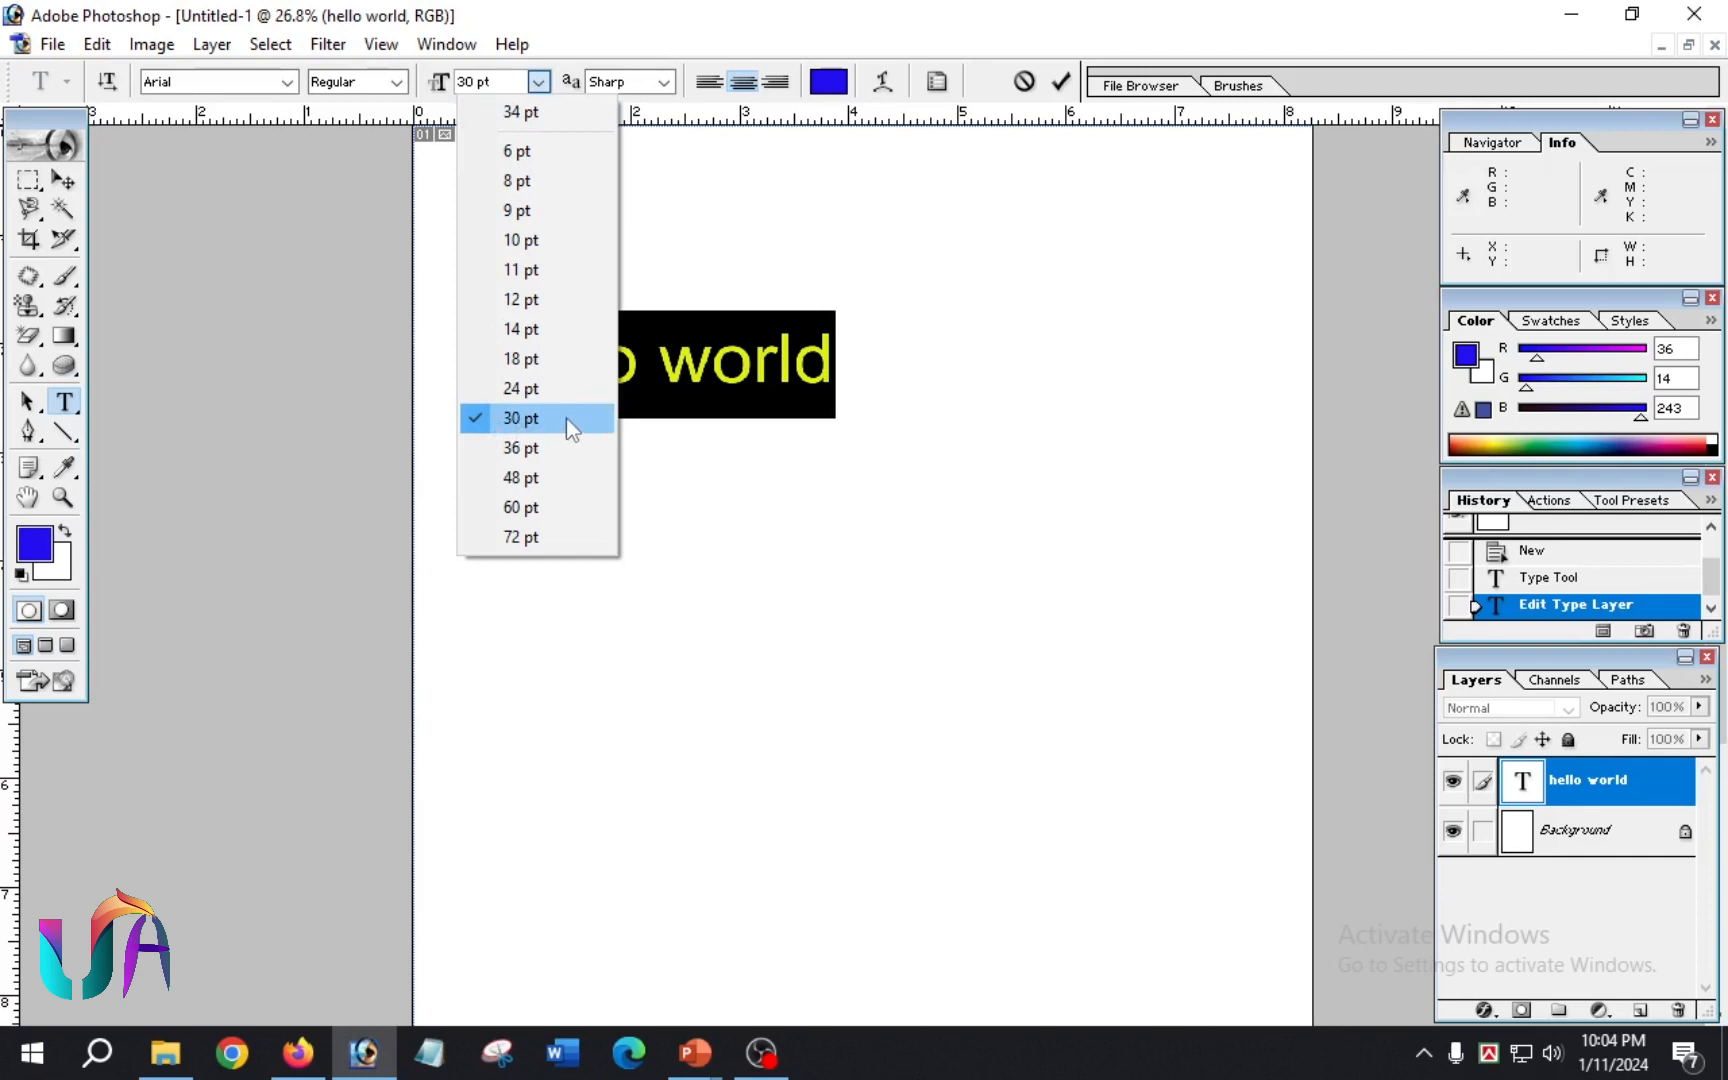
click(520, 448)
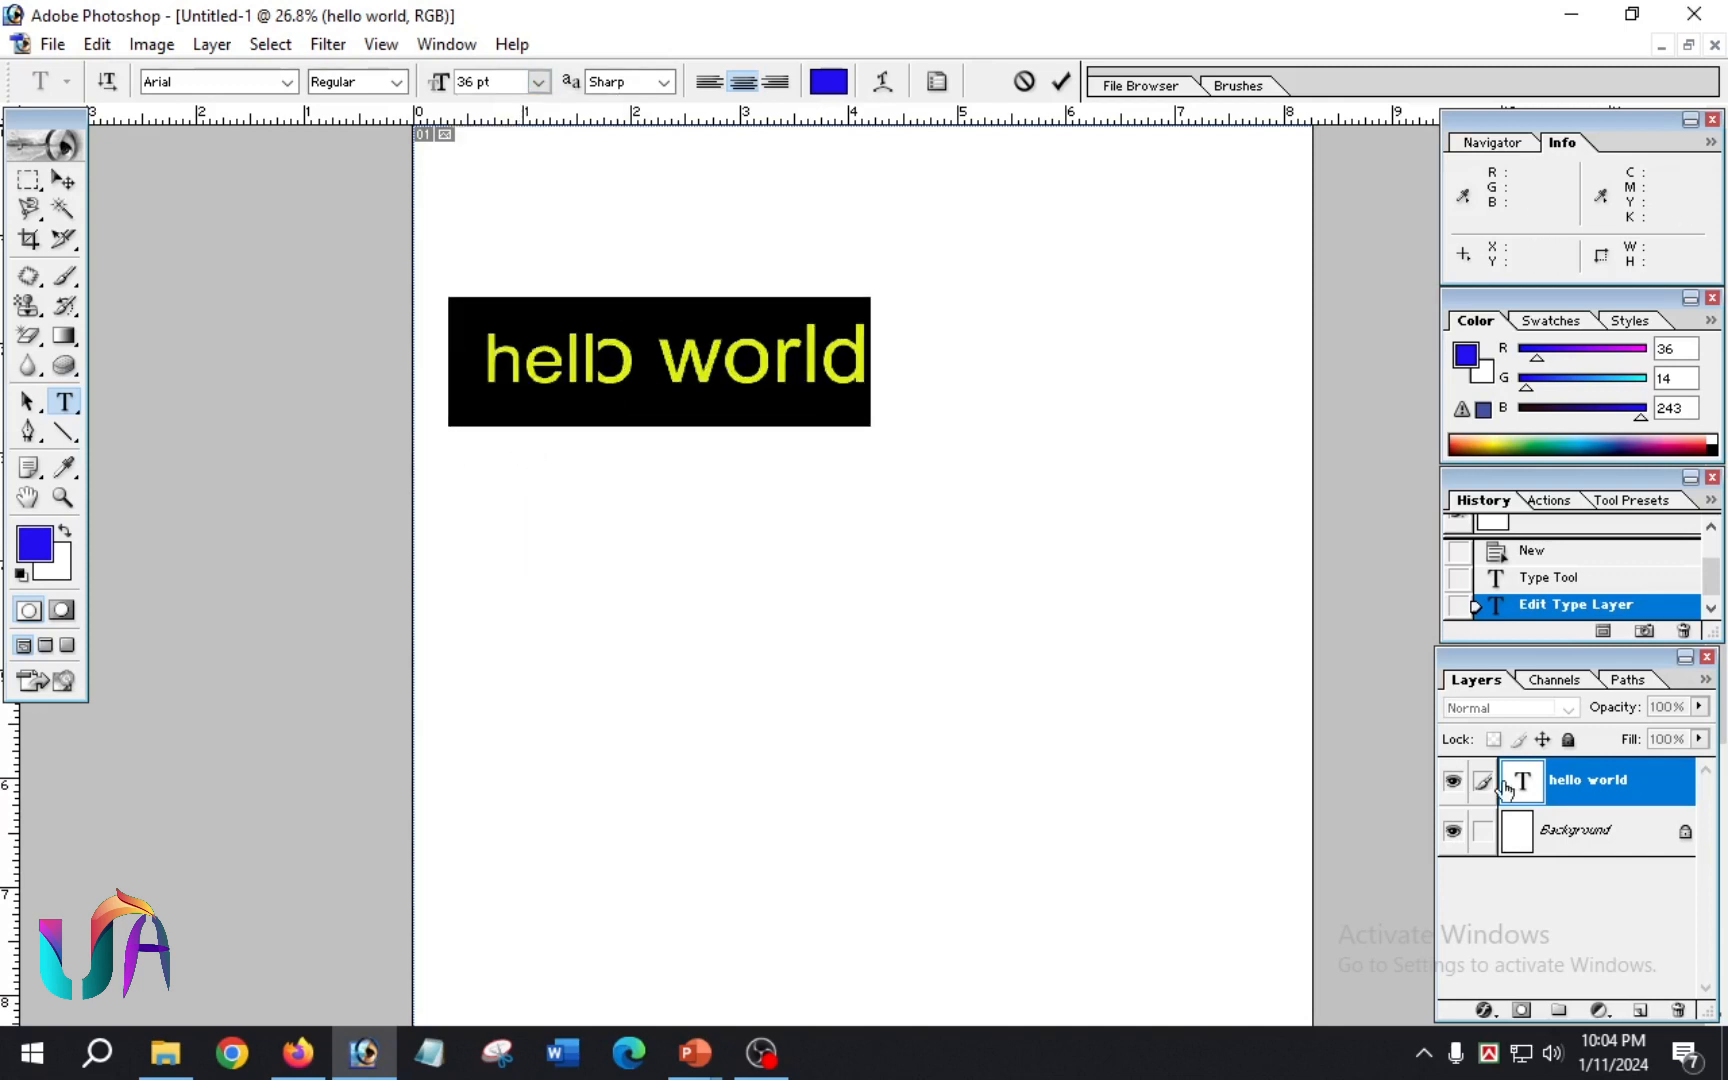
click(1060, 81)
Step: Commit the 36 pt "hello world" text edit and look through the anti-aliasing methods for the reselected text, keeping Sharp
click(820, 363)
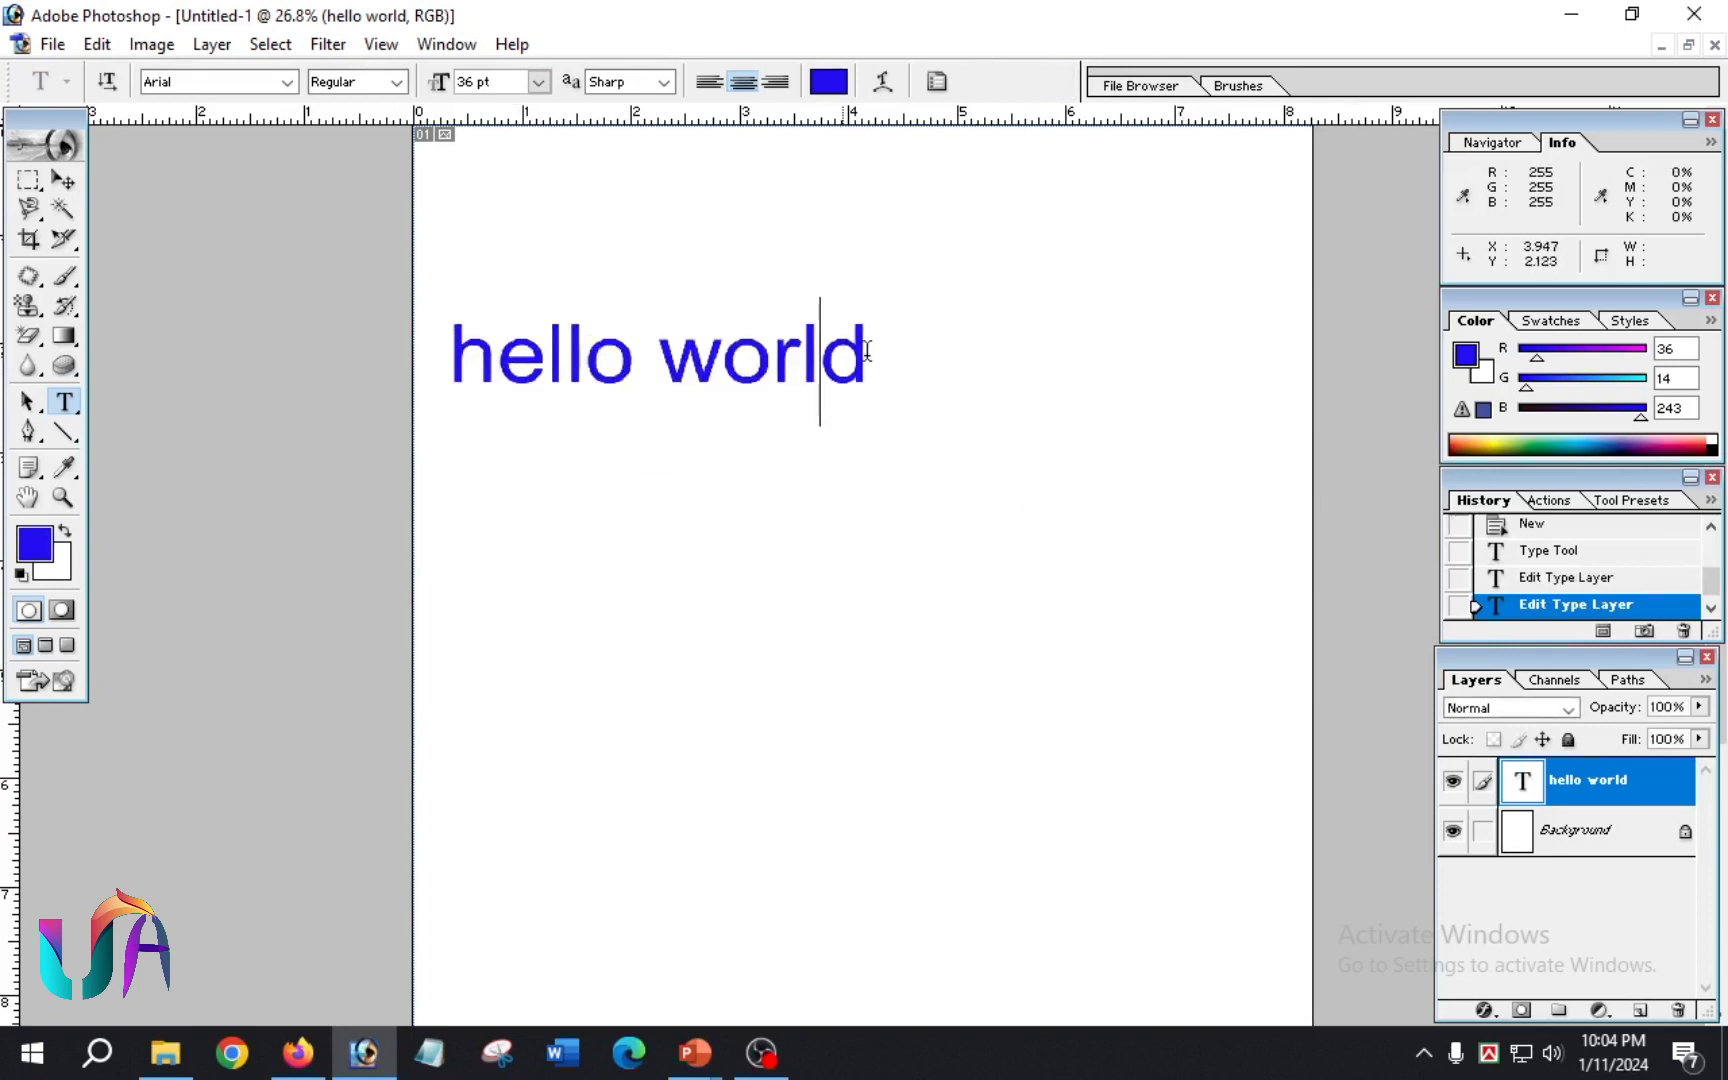
click(1060, 81)
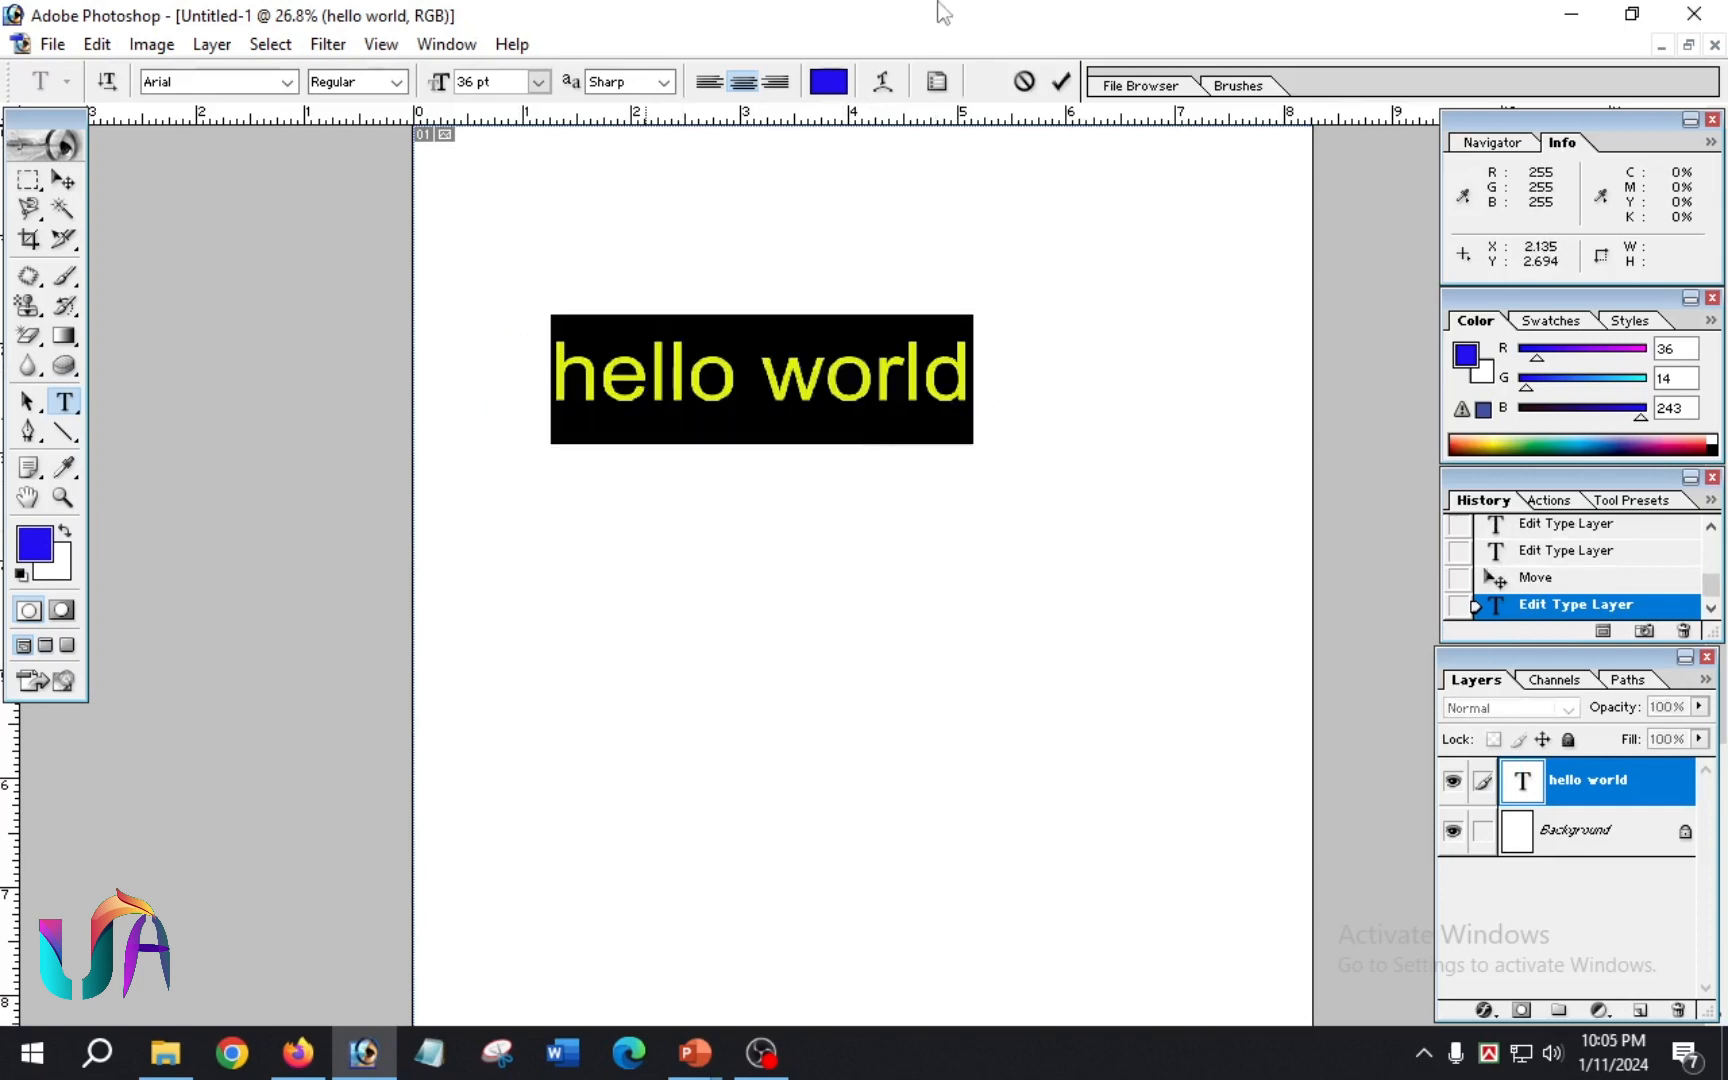
click(662, 82)
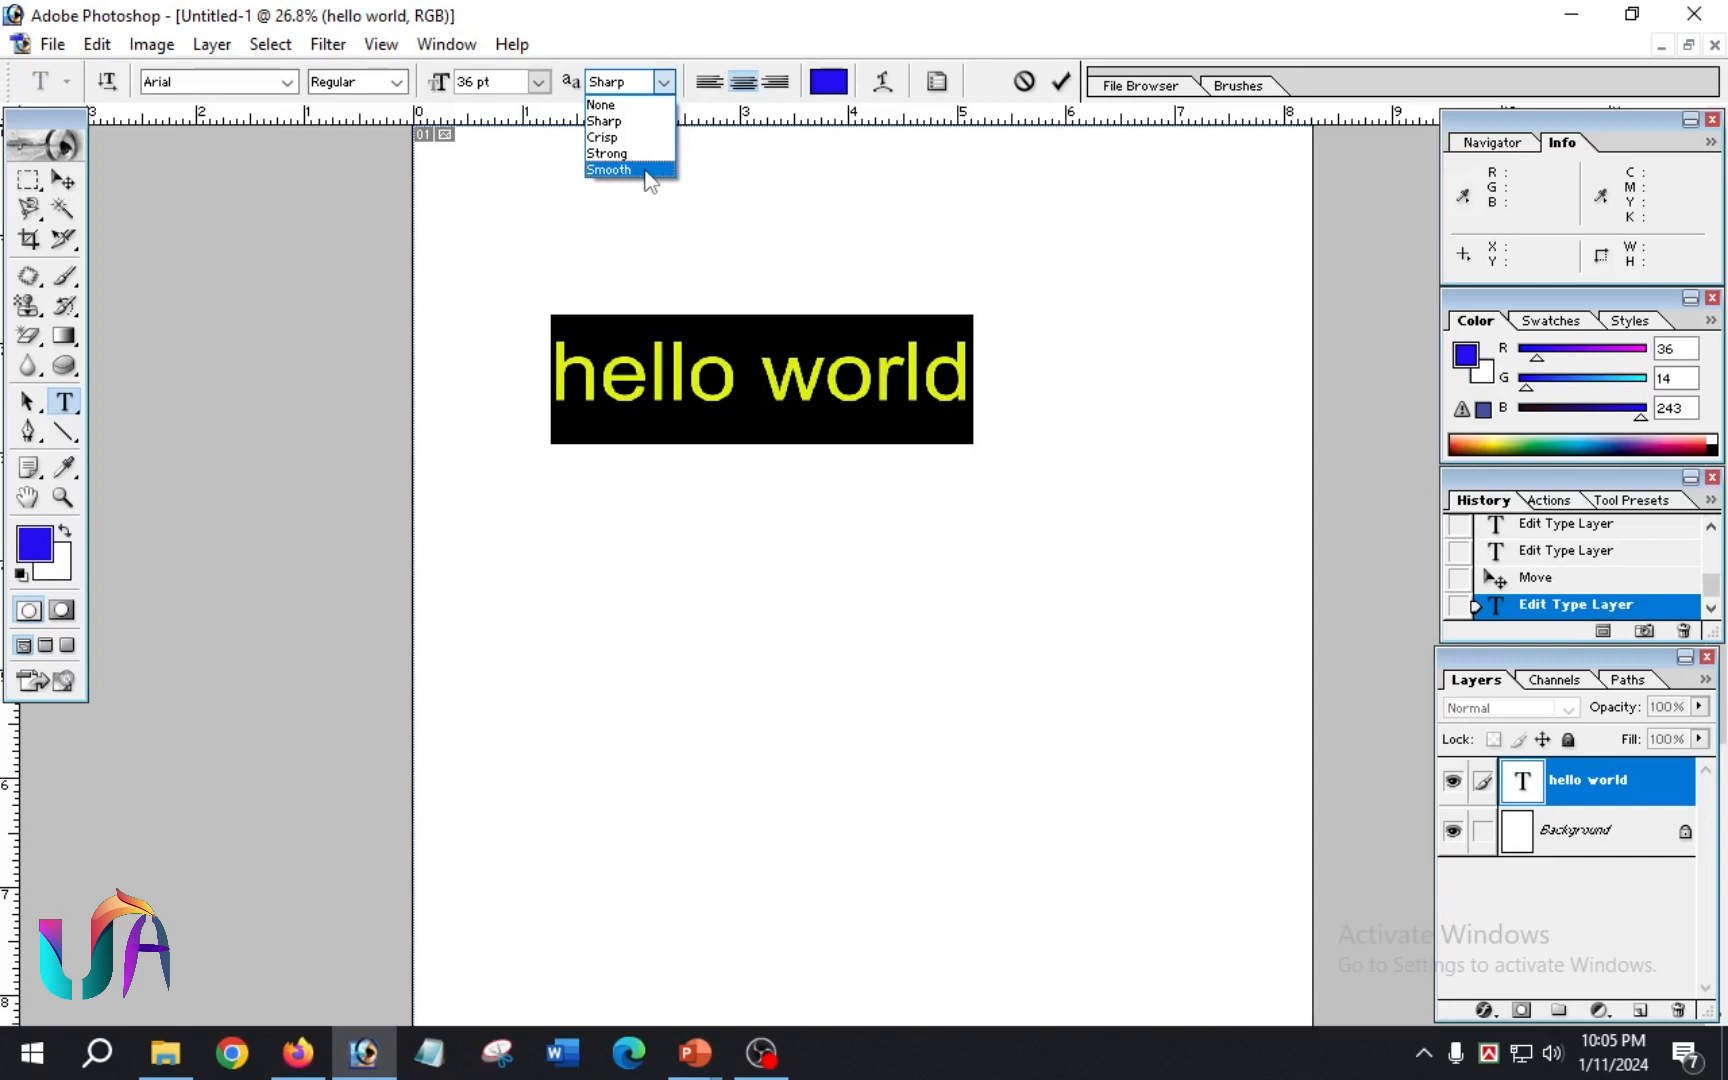
click(780, 553)
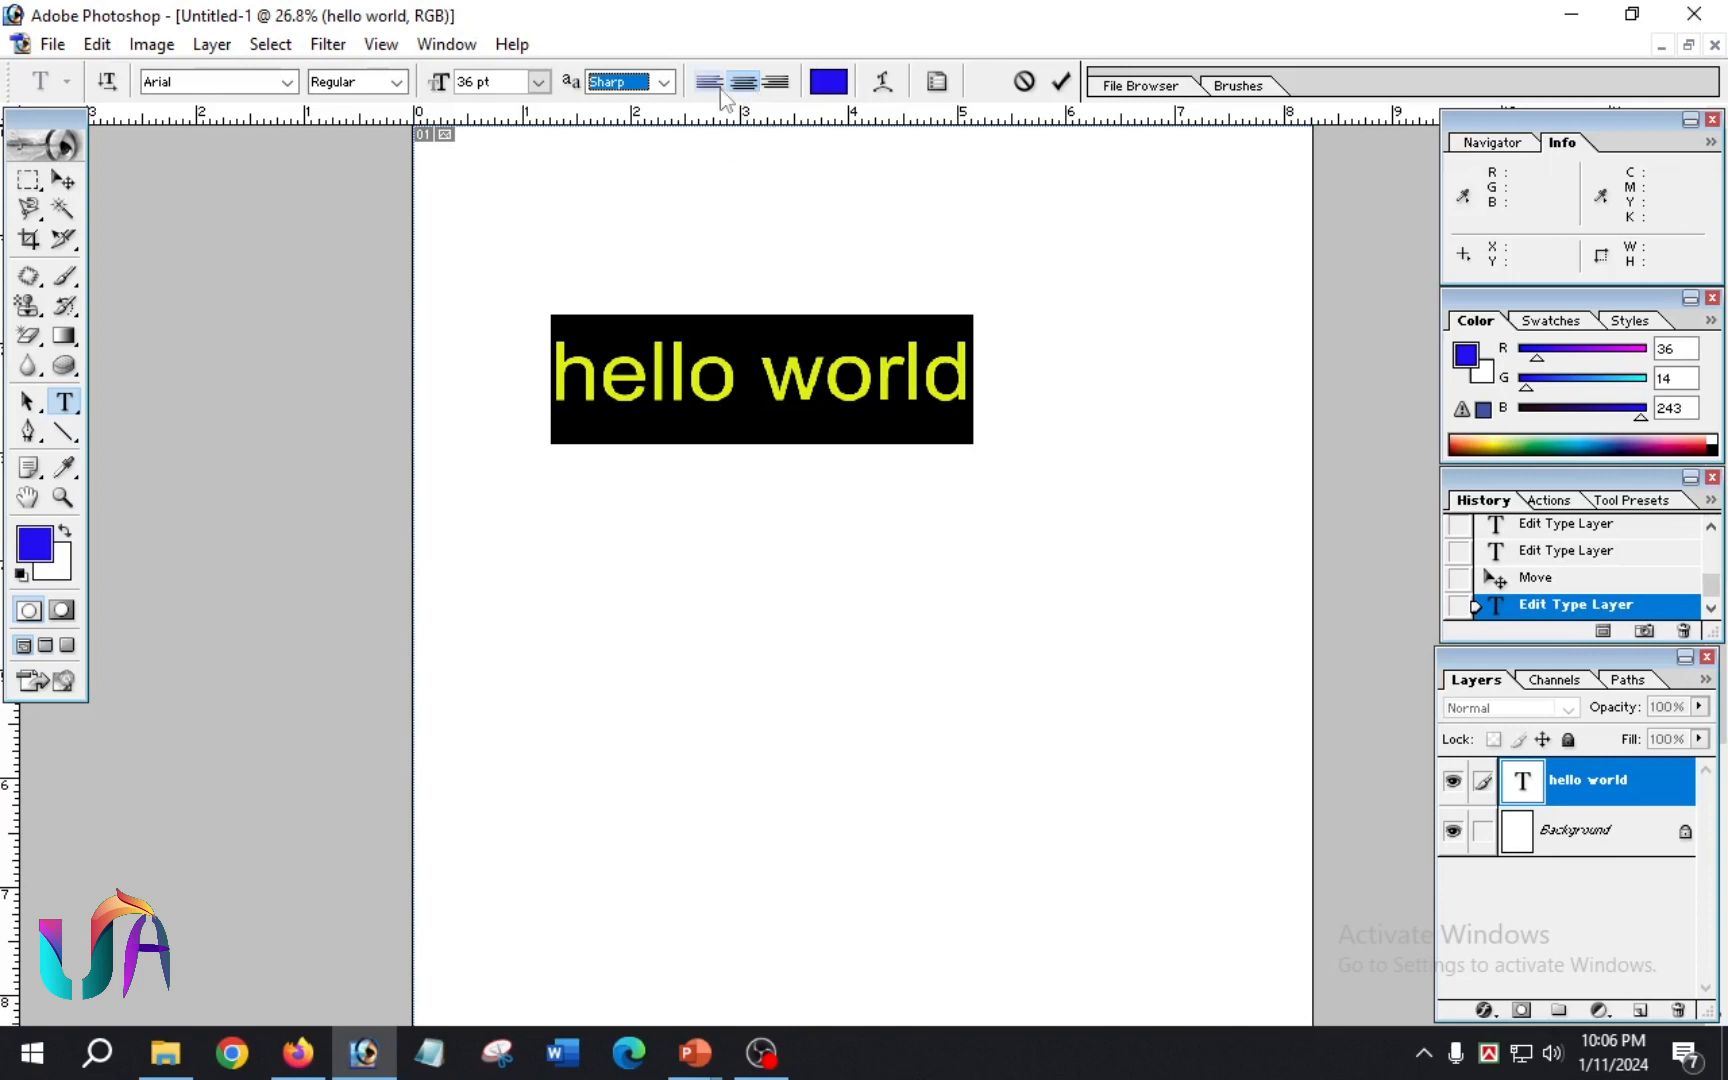
Step: Try left and right alignment on the selected "hello world" text and return it to centre alignment
click(707, 82)
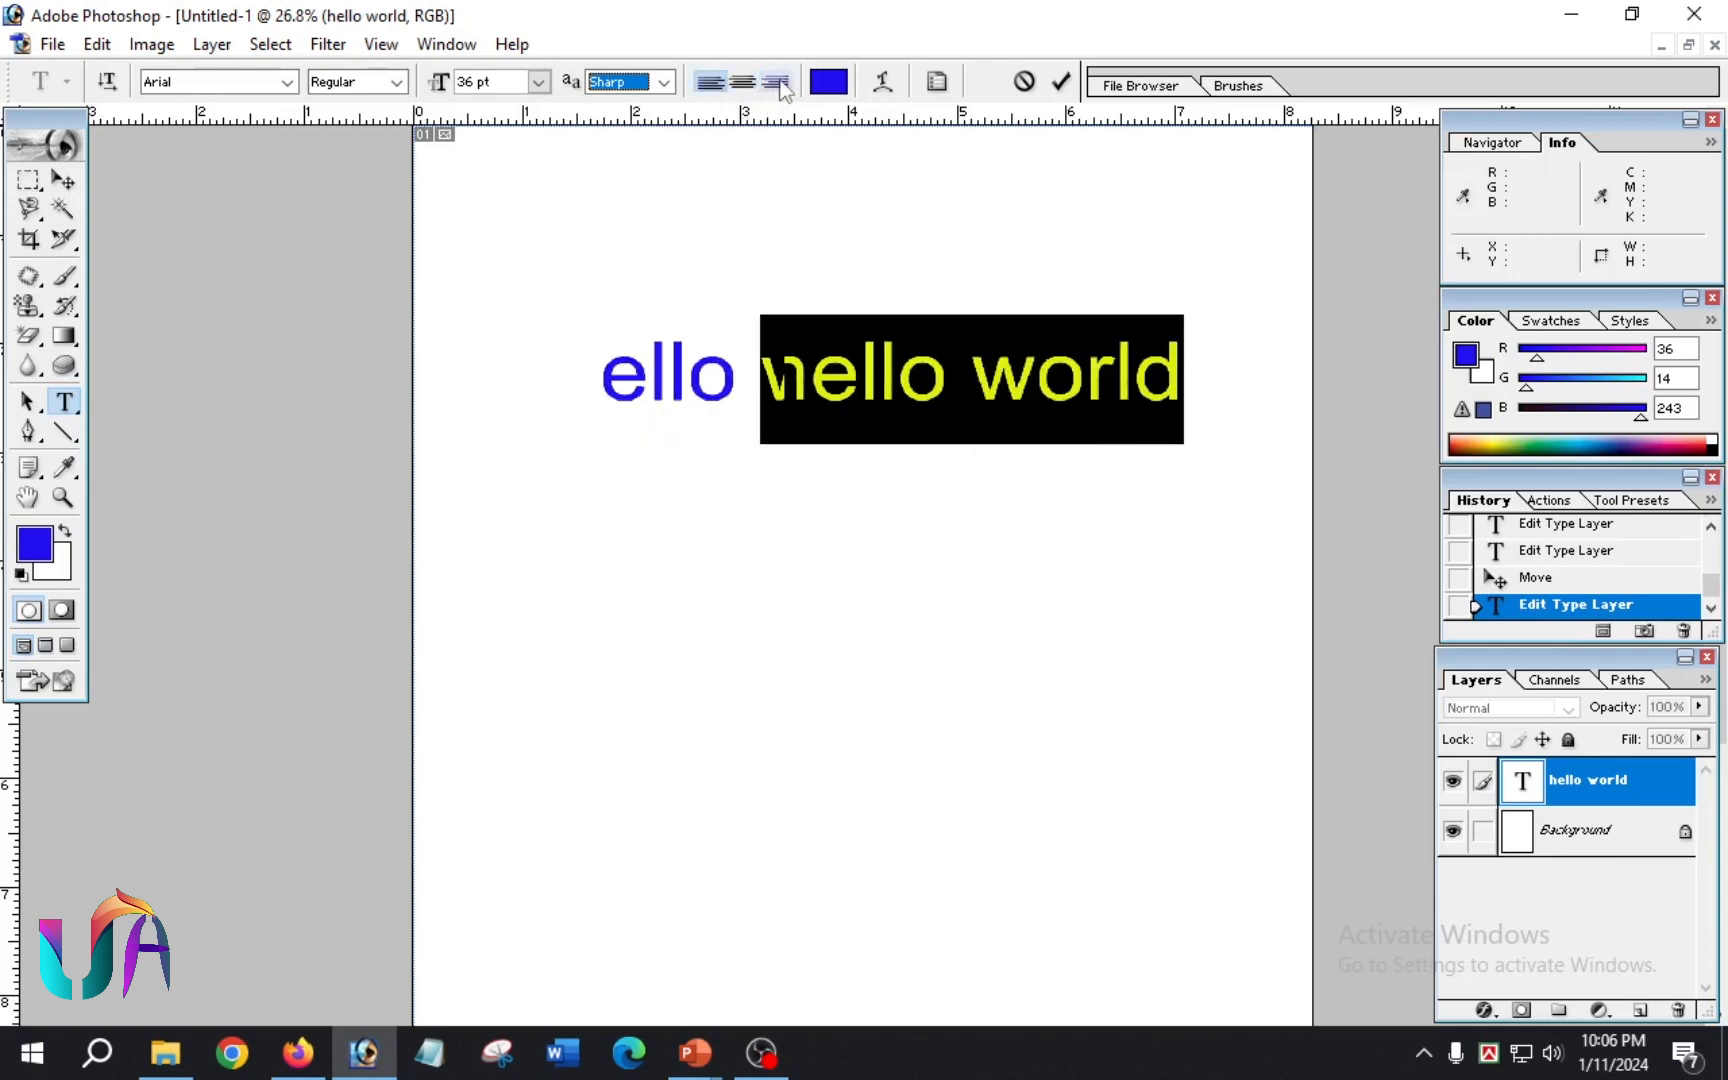
click(776, 82)
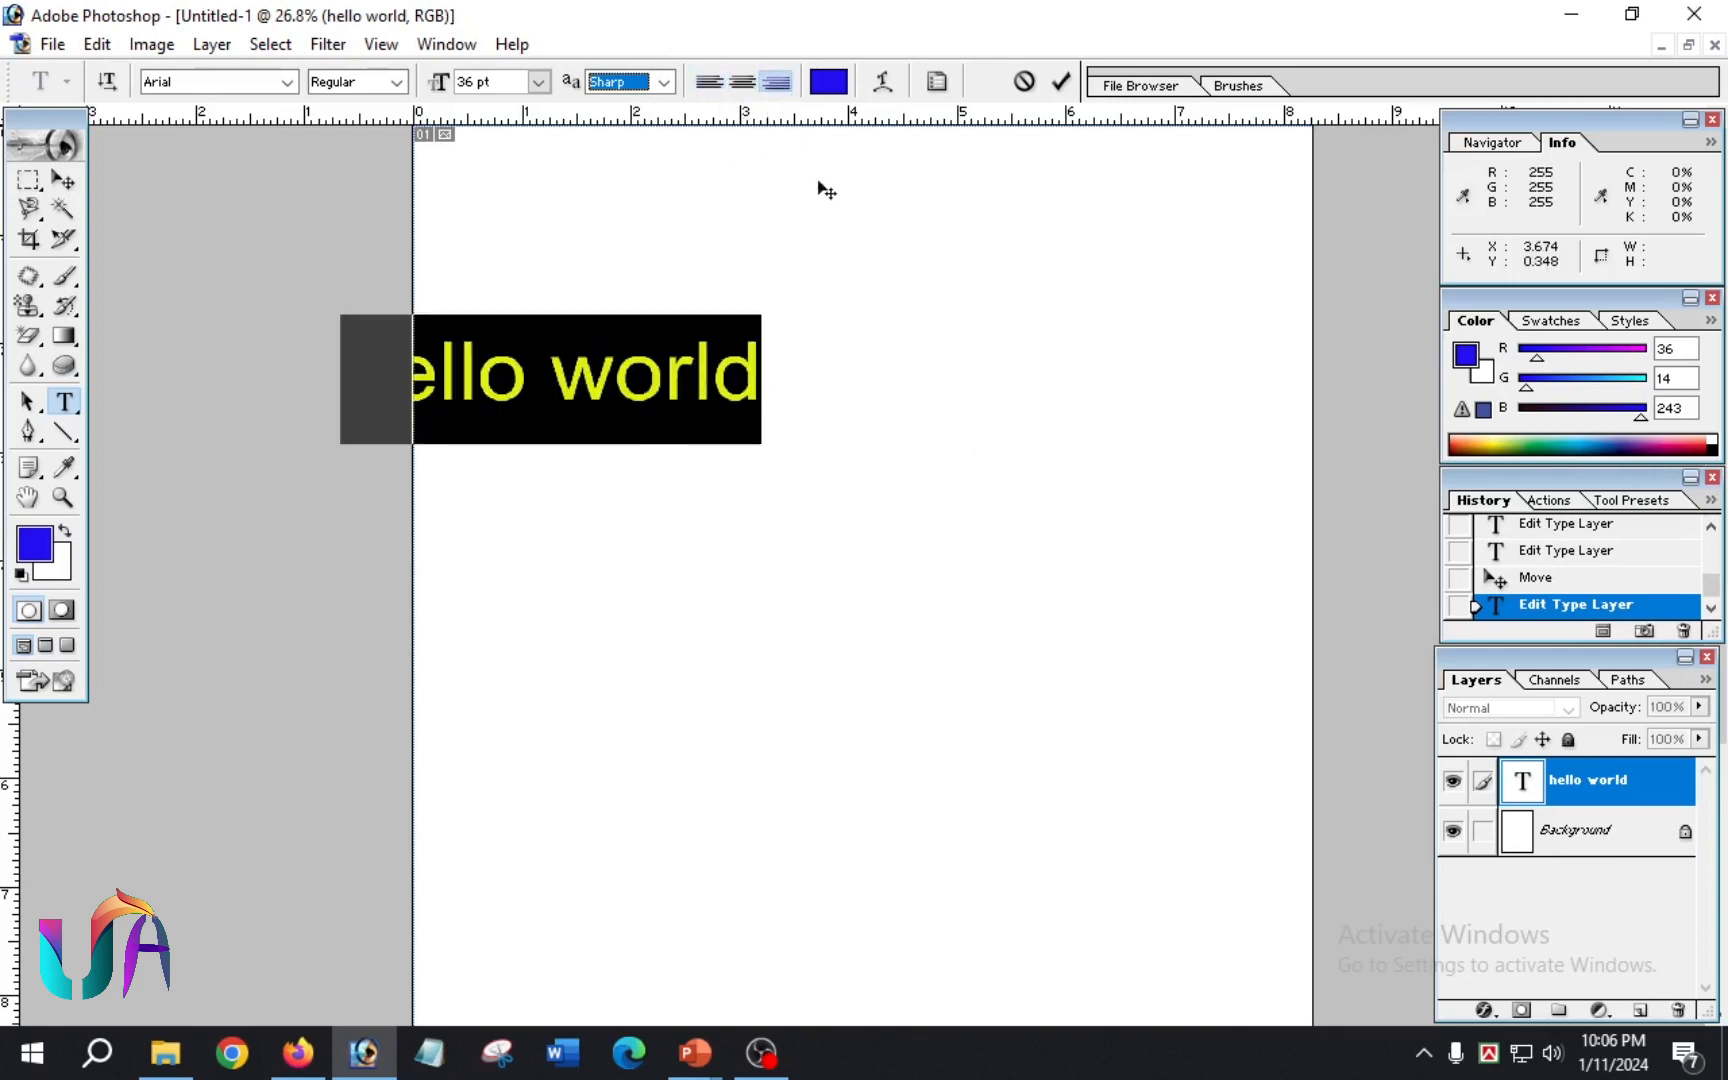
click(742, 82)
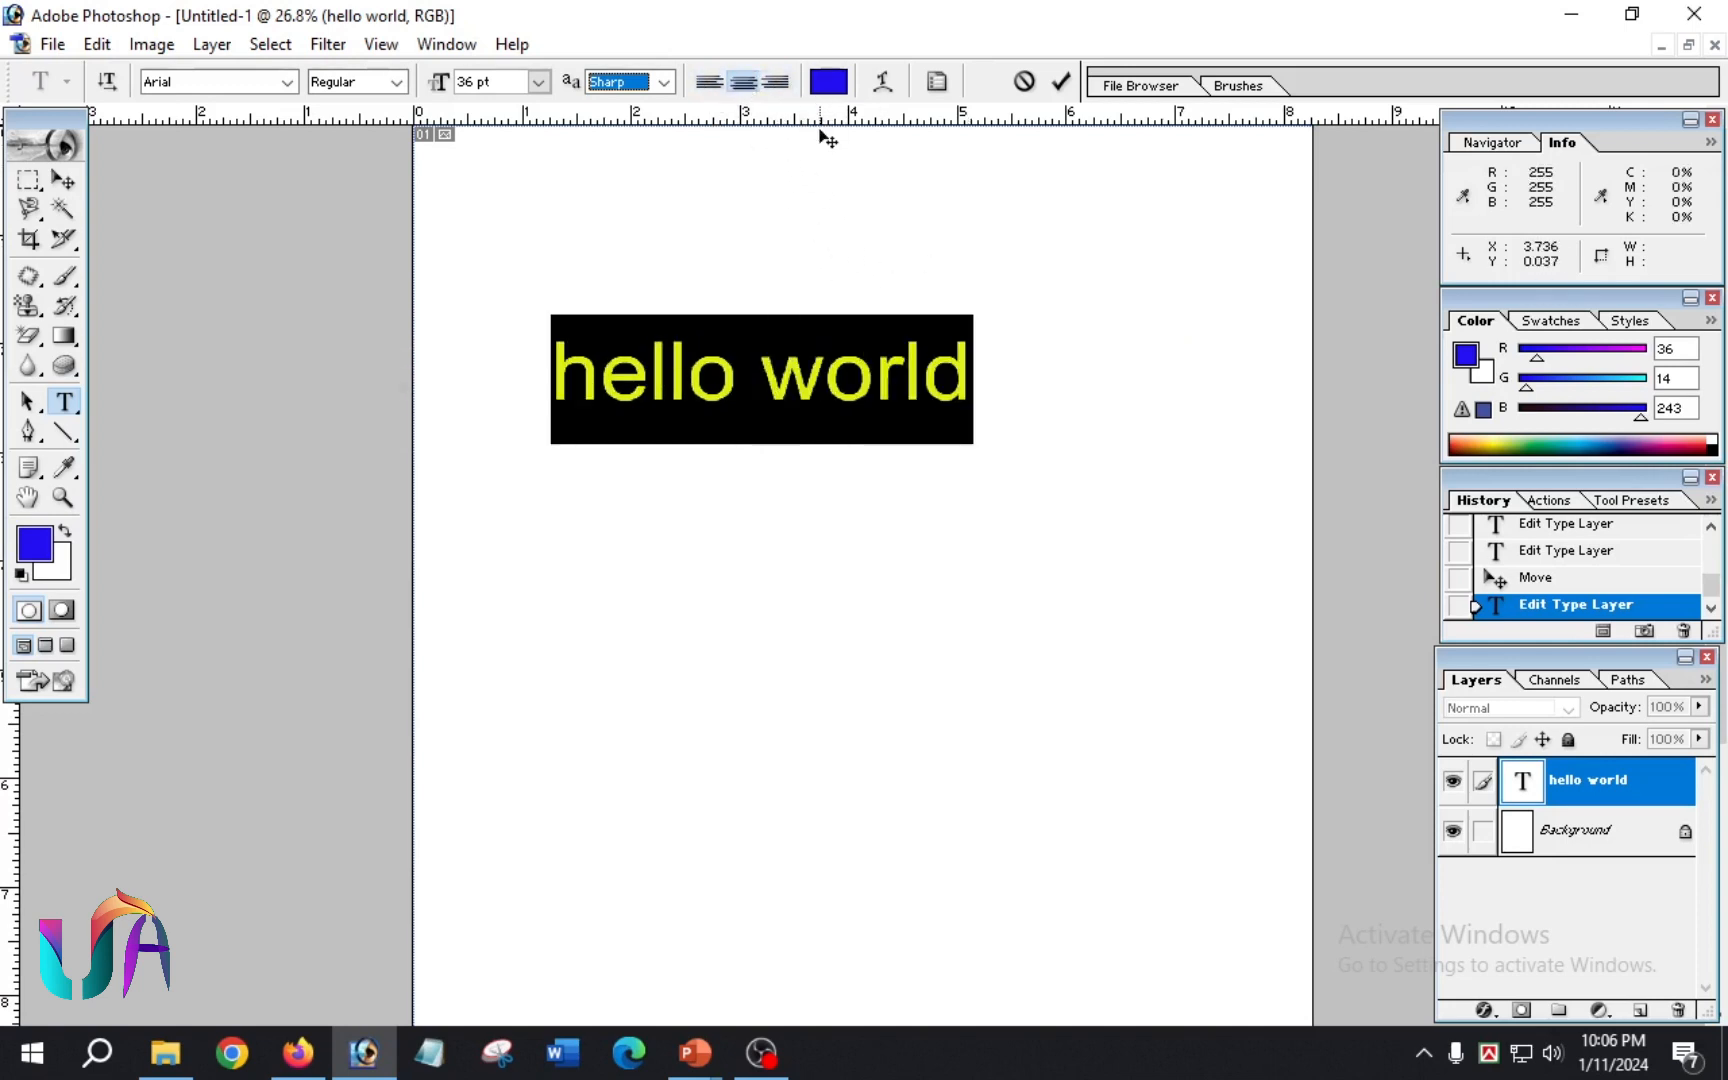
Step: Recolour the selected "hello world" text to bright green and deselect it within the text edit
click(836, 88)
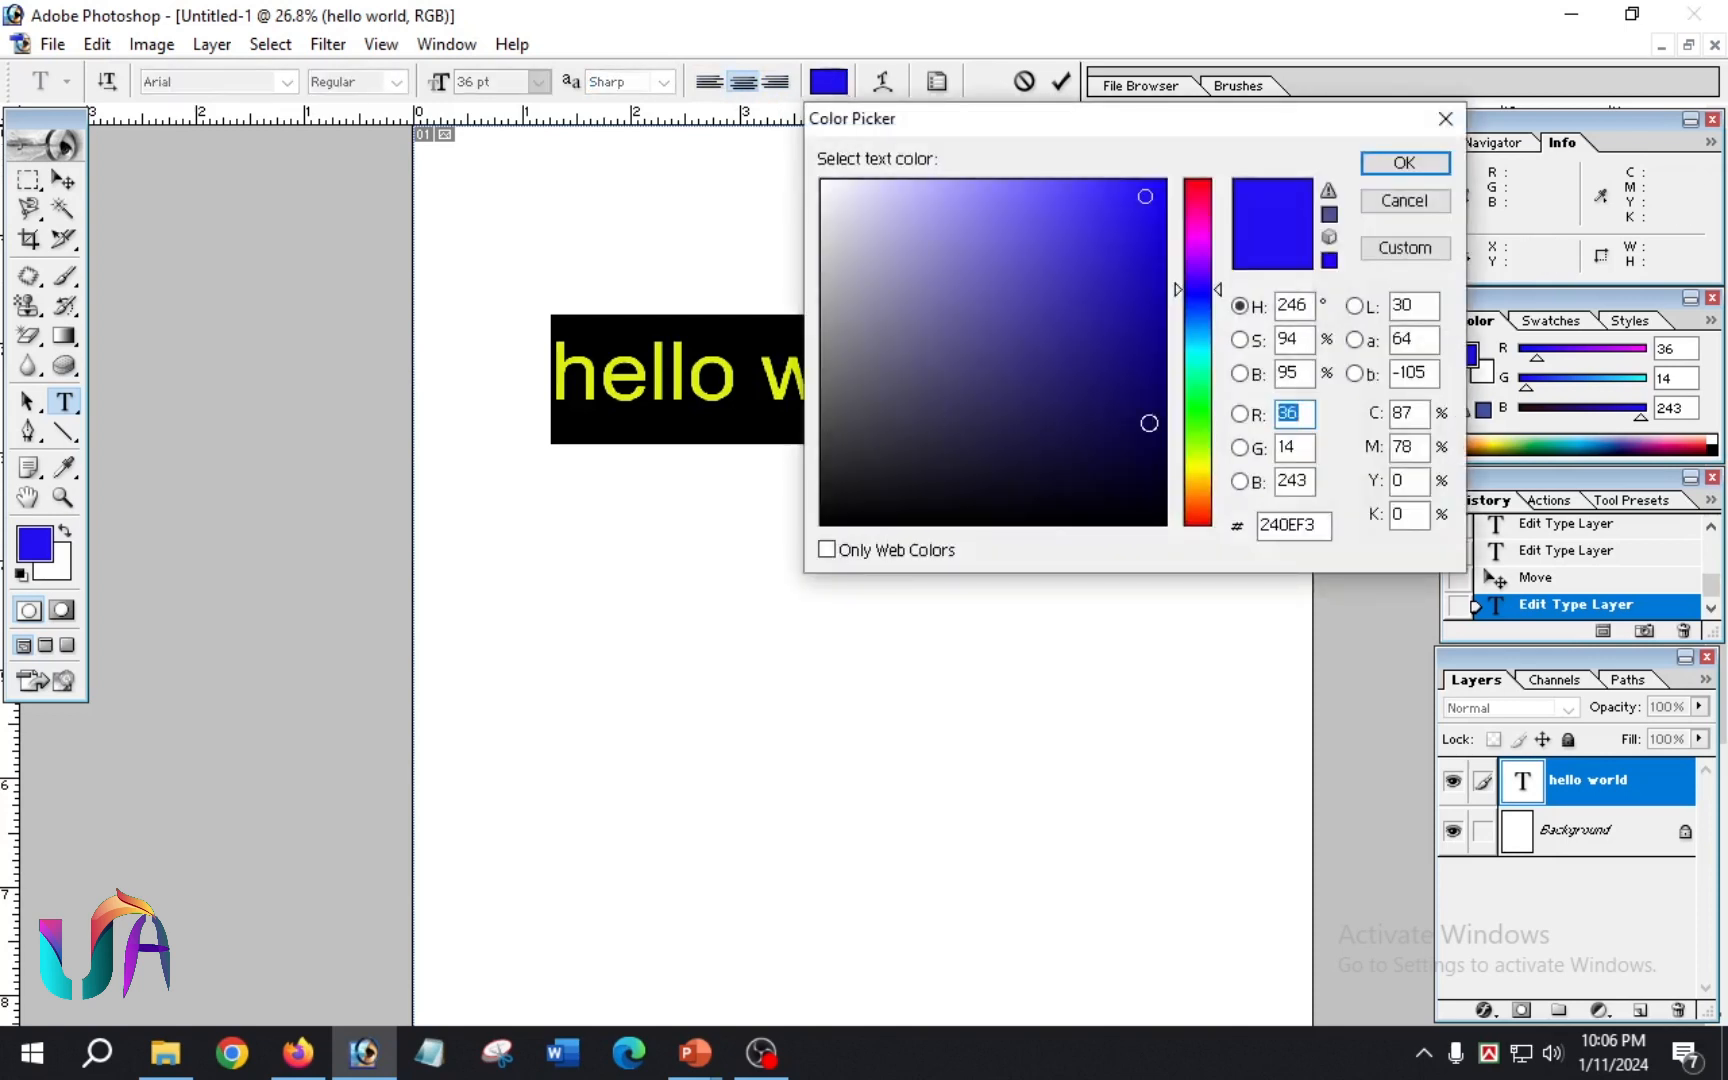
click(1212, 392)
mouse_move(1118, 238)
mouse_down()
mouse_move(1100, 201)
mouse_move(1157, 195)
mouse_up()
click(1400, 164)
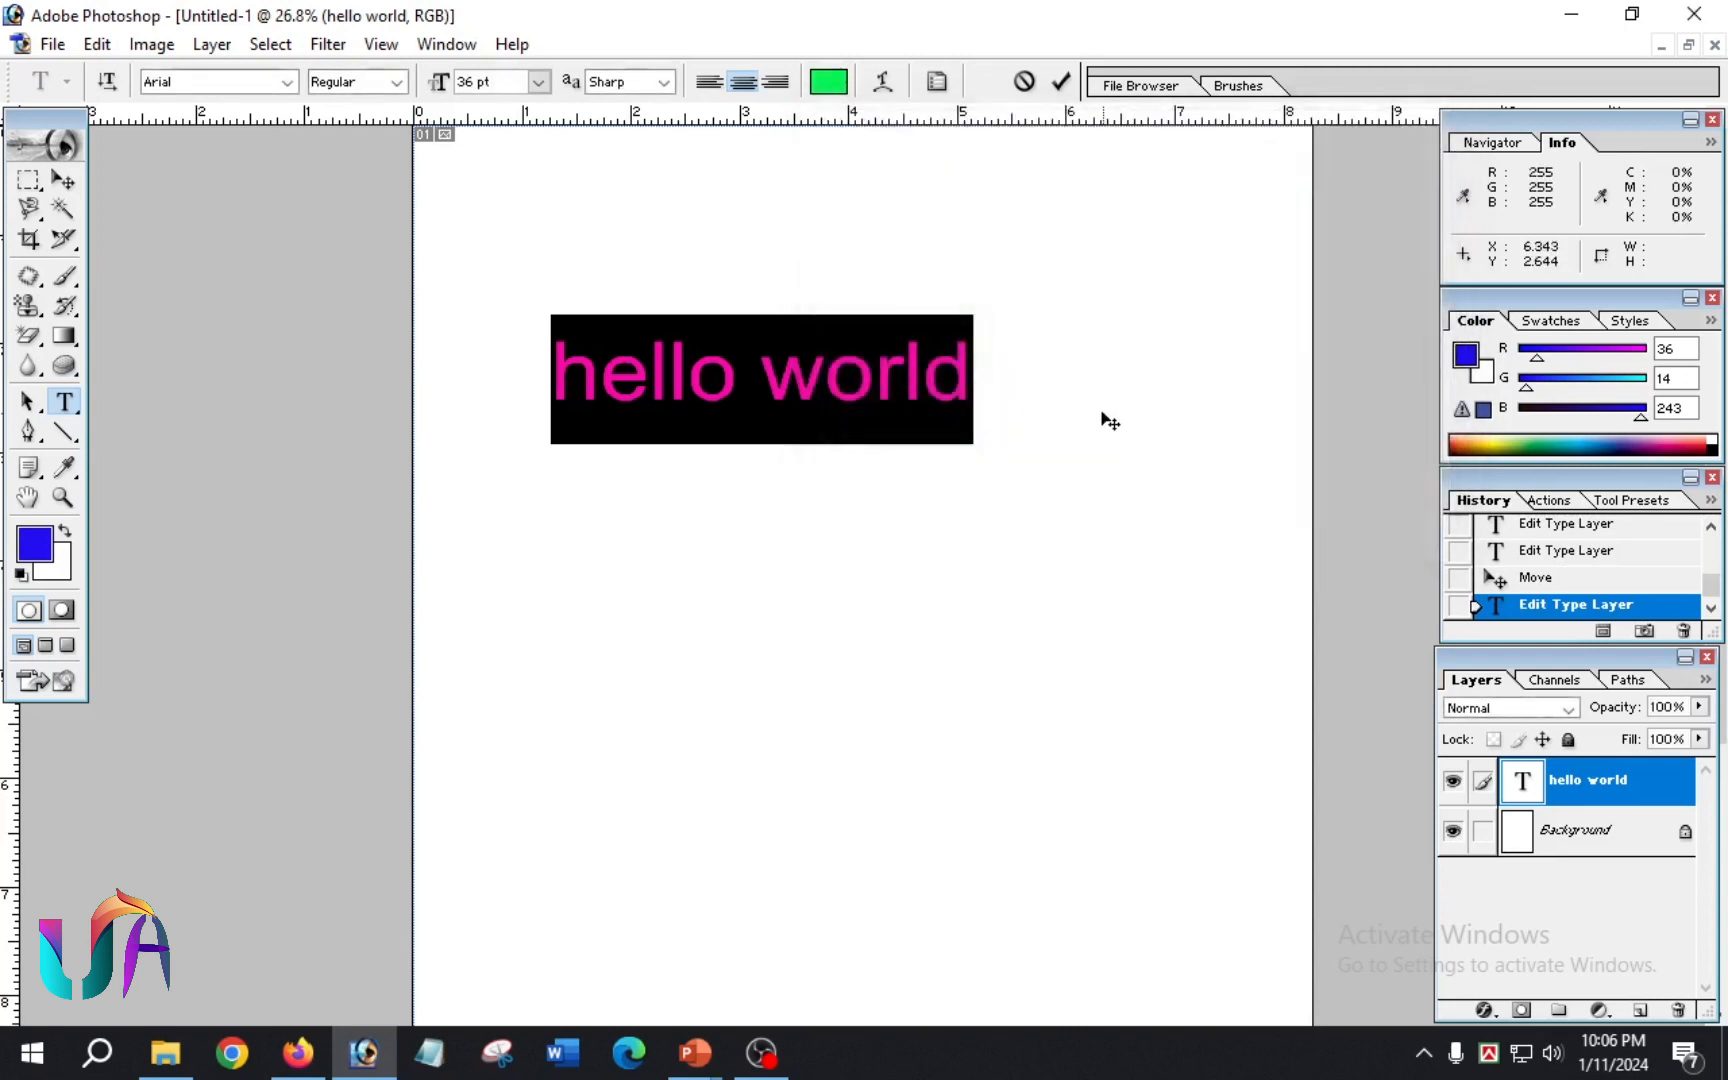
click(872, 385)
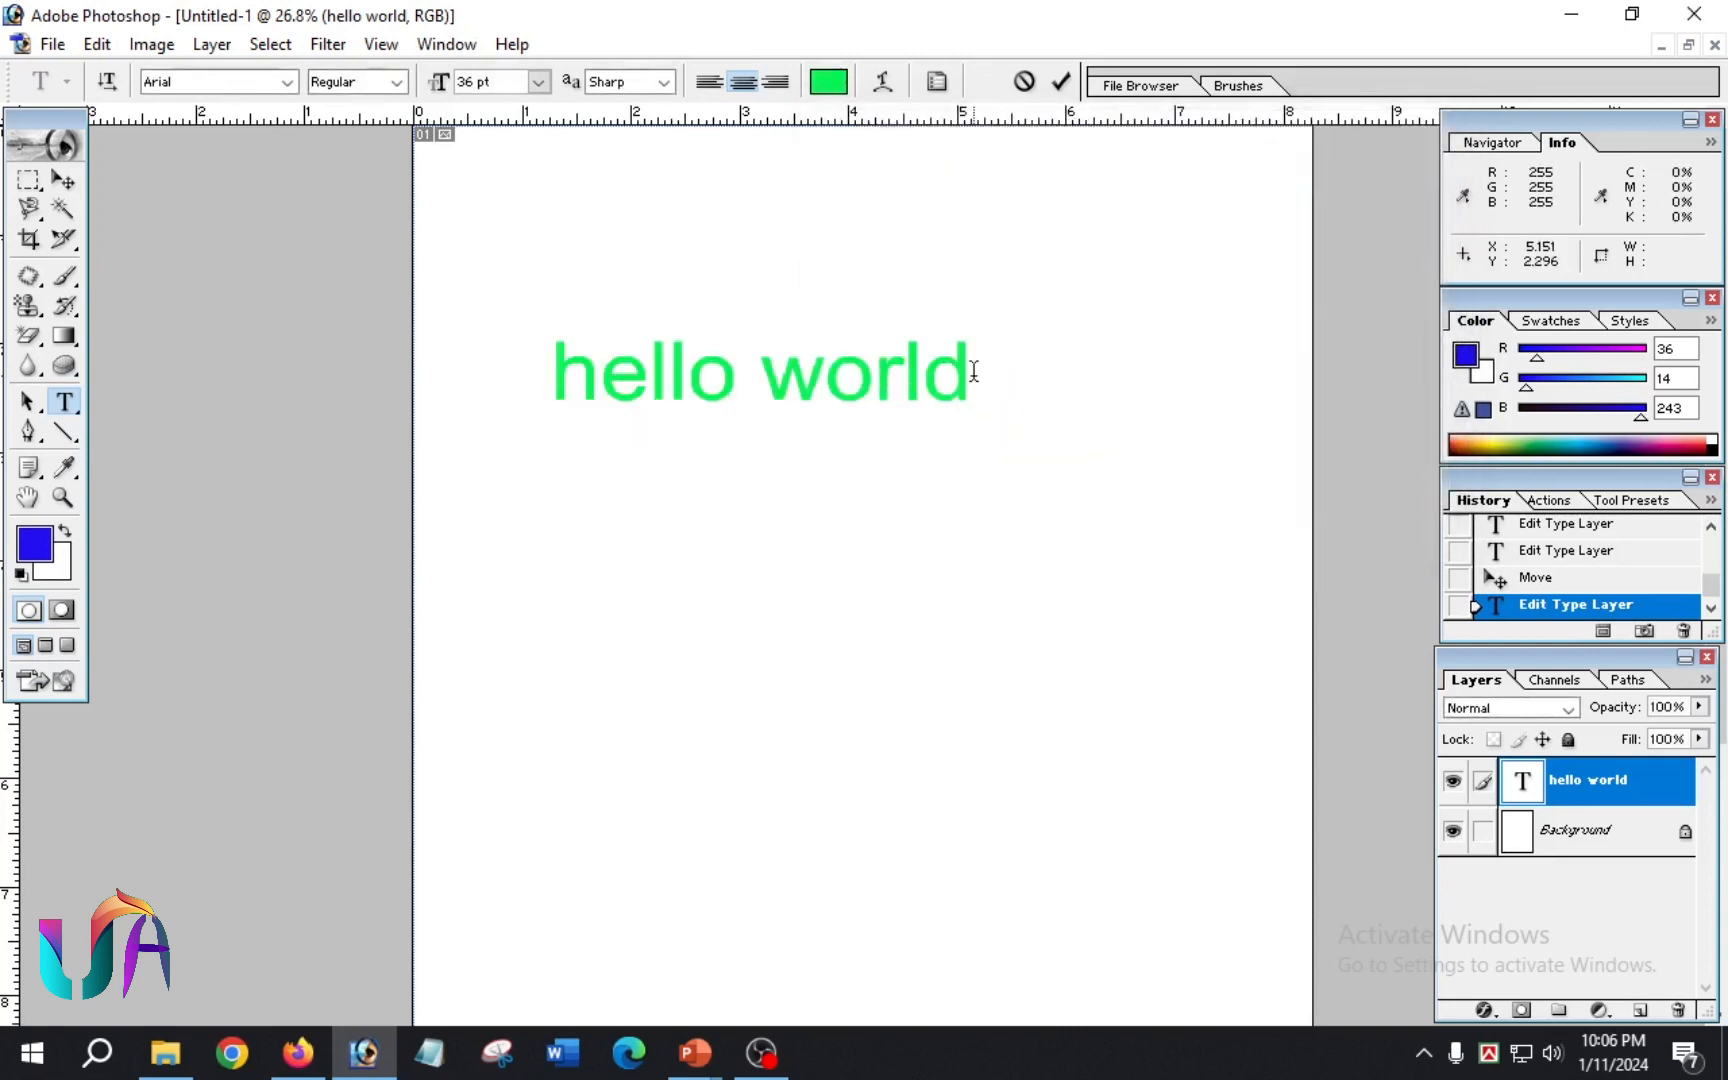
Step: Append the word "academy" to the "hello world" text, separated by a space
drag(975, 370, 520, 366)
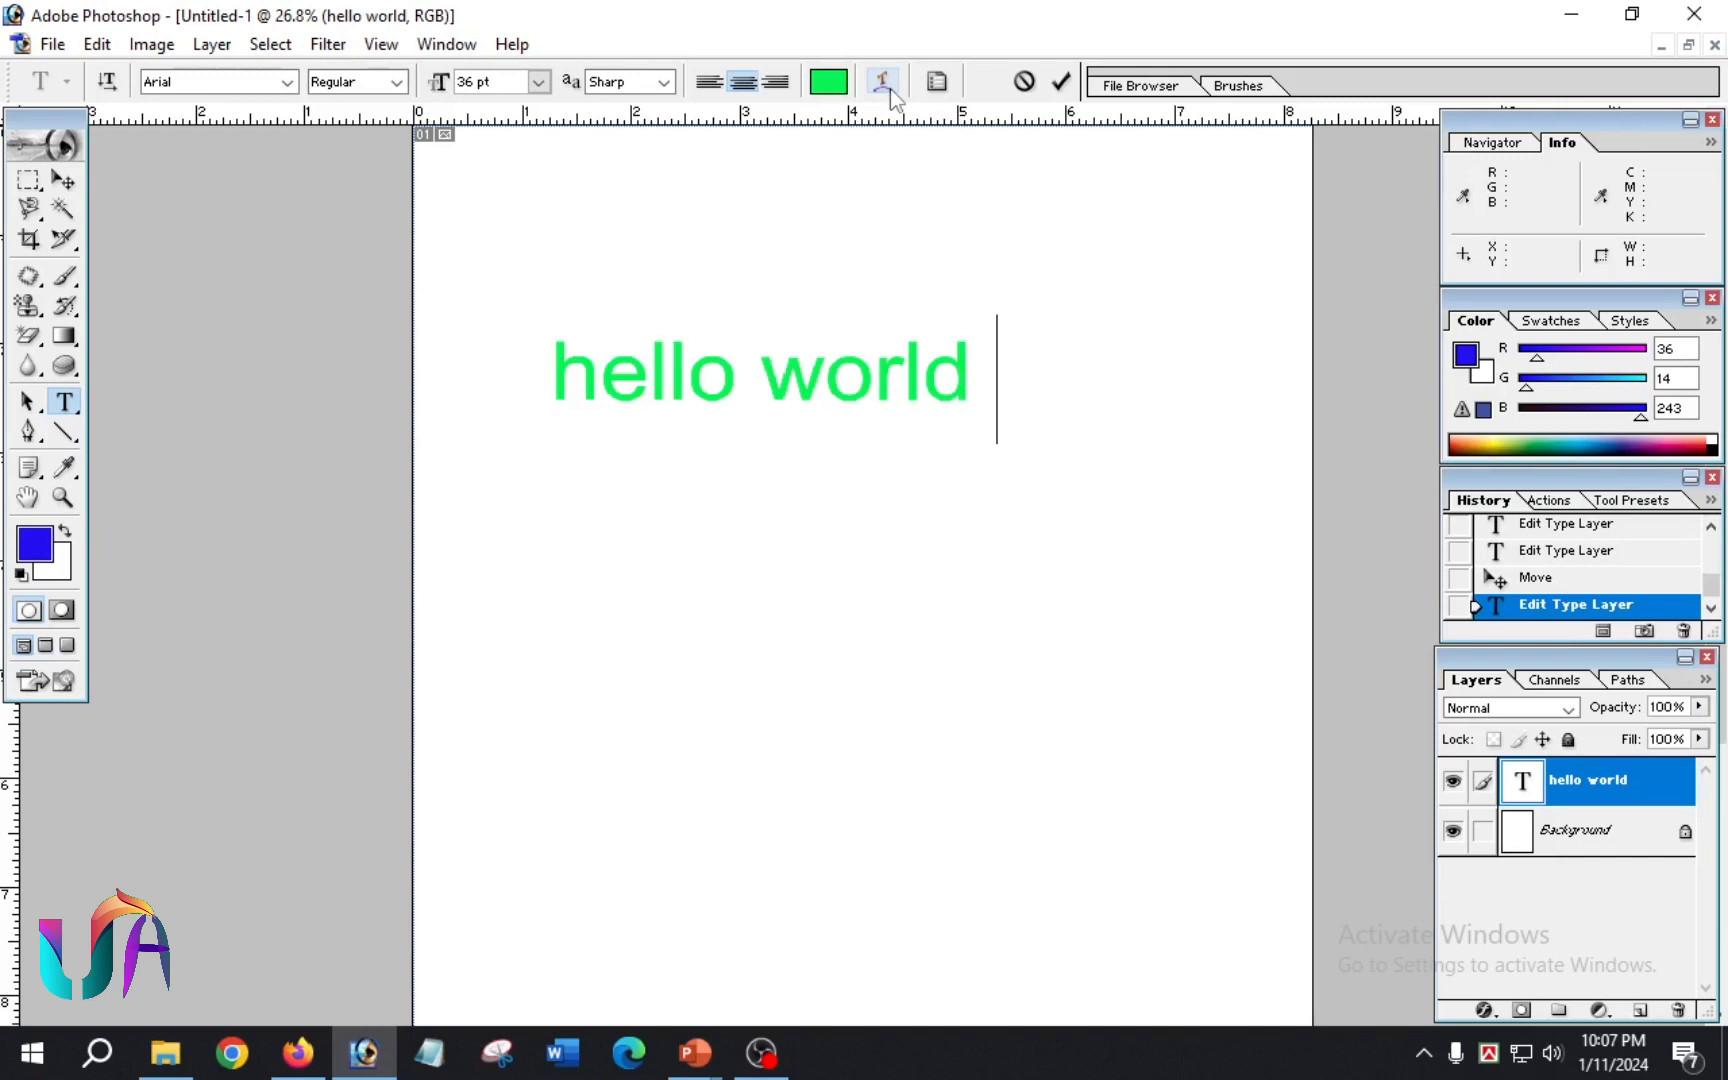
text(ac ademy)
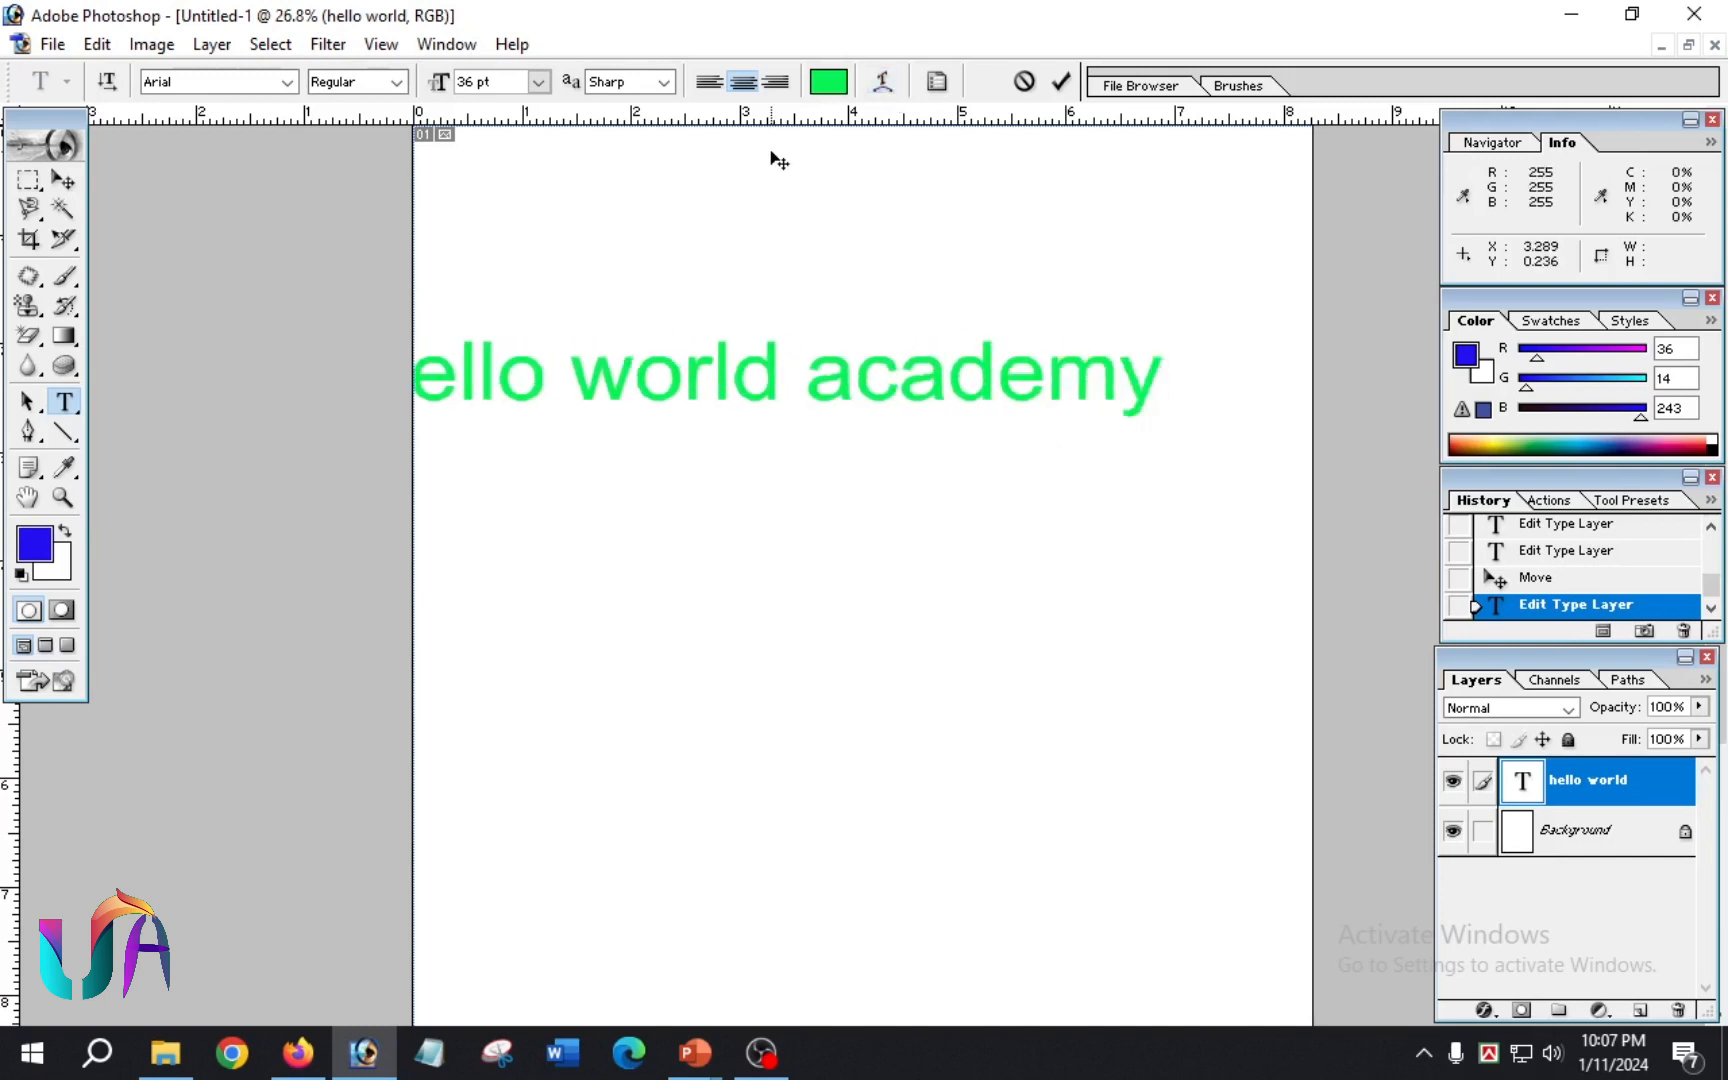
Step: Recolour the whole "hello world academy" text to orange-red F43806, commit it, and move it fully onto the page
click(828, 81)
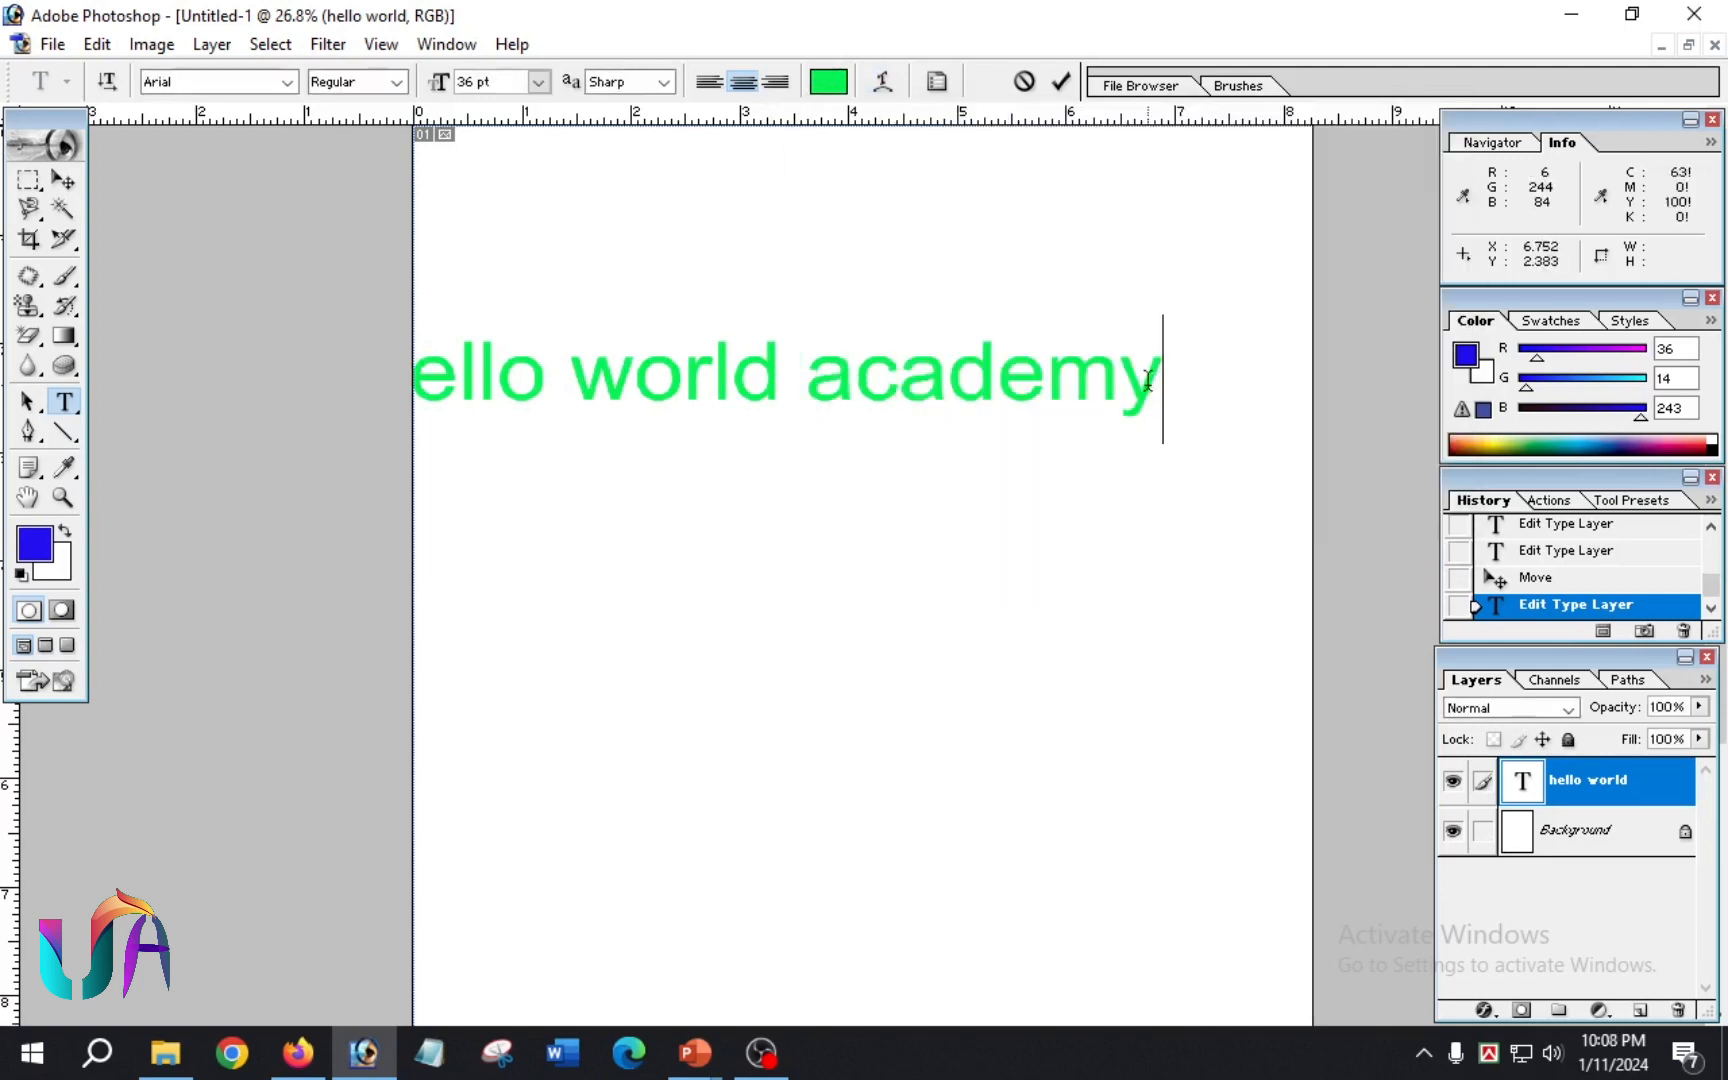
key(ctrl+a)
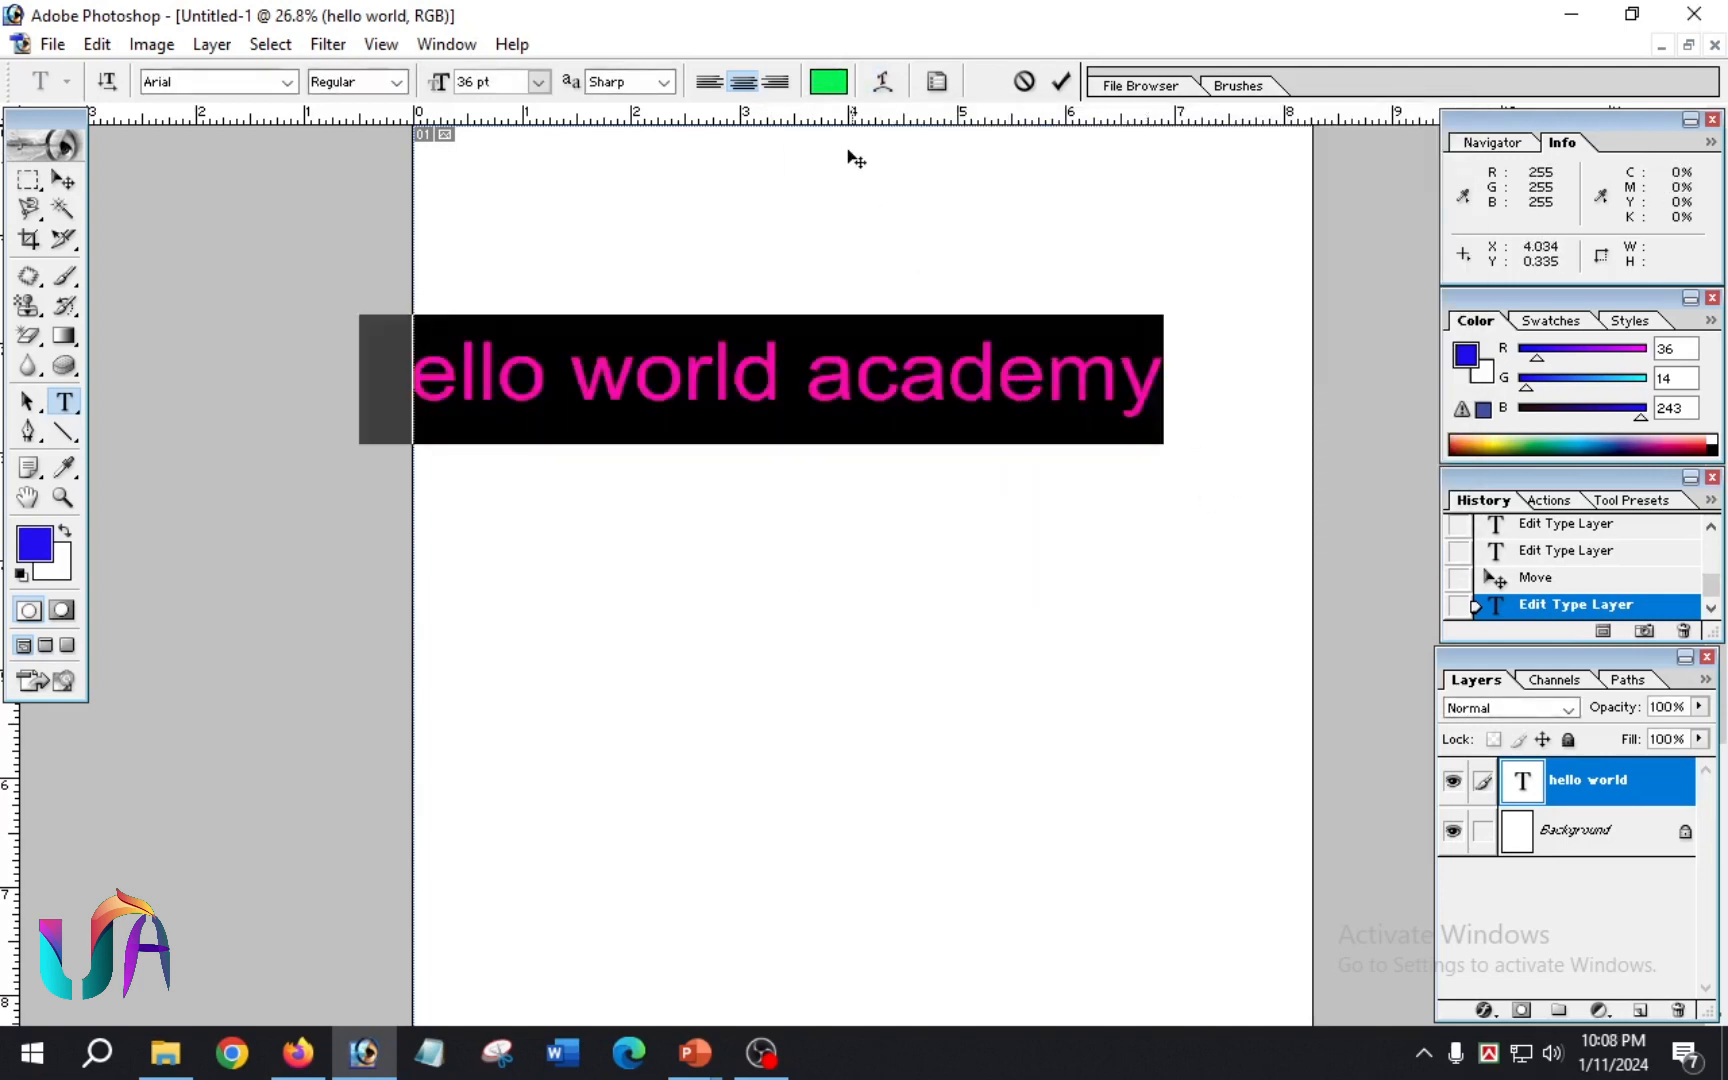
click(828, 81)
drag(1205, 493, 1205, 513)
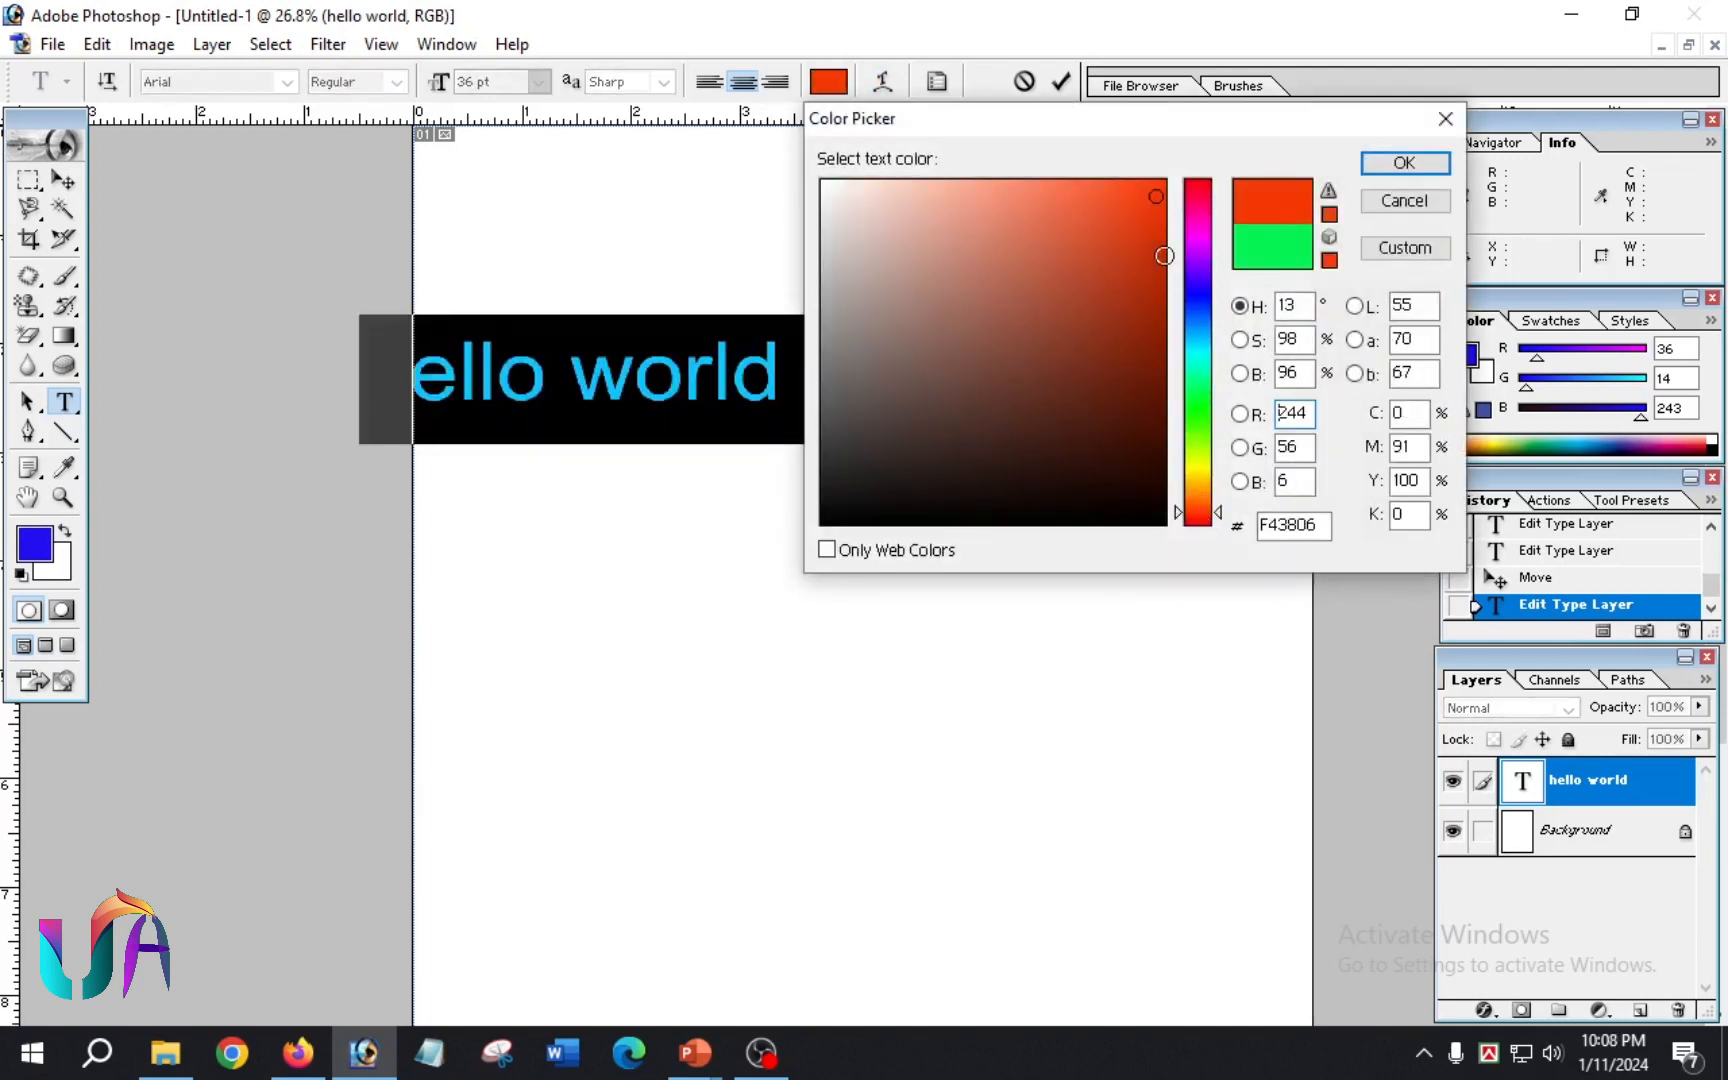
click(1404, 162)
key(ctrl+Return)
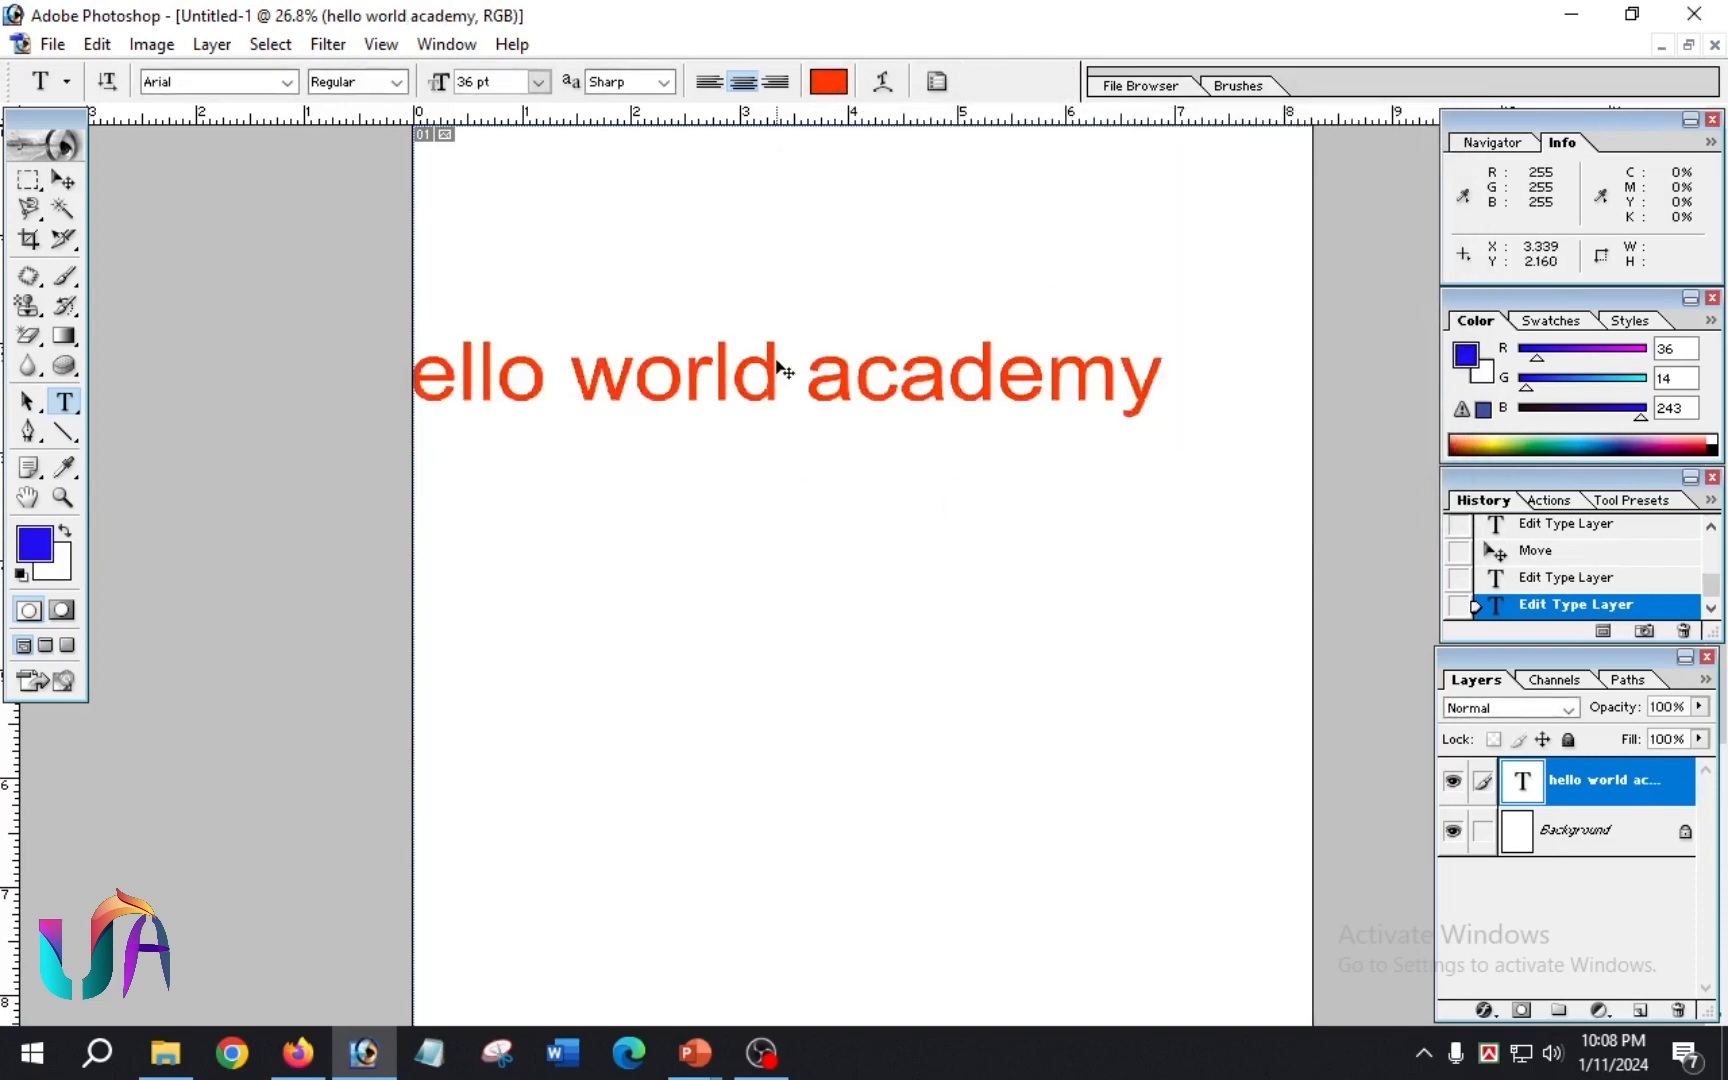
drag(778, 362, 865, 381)
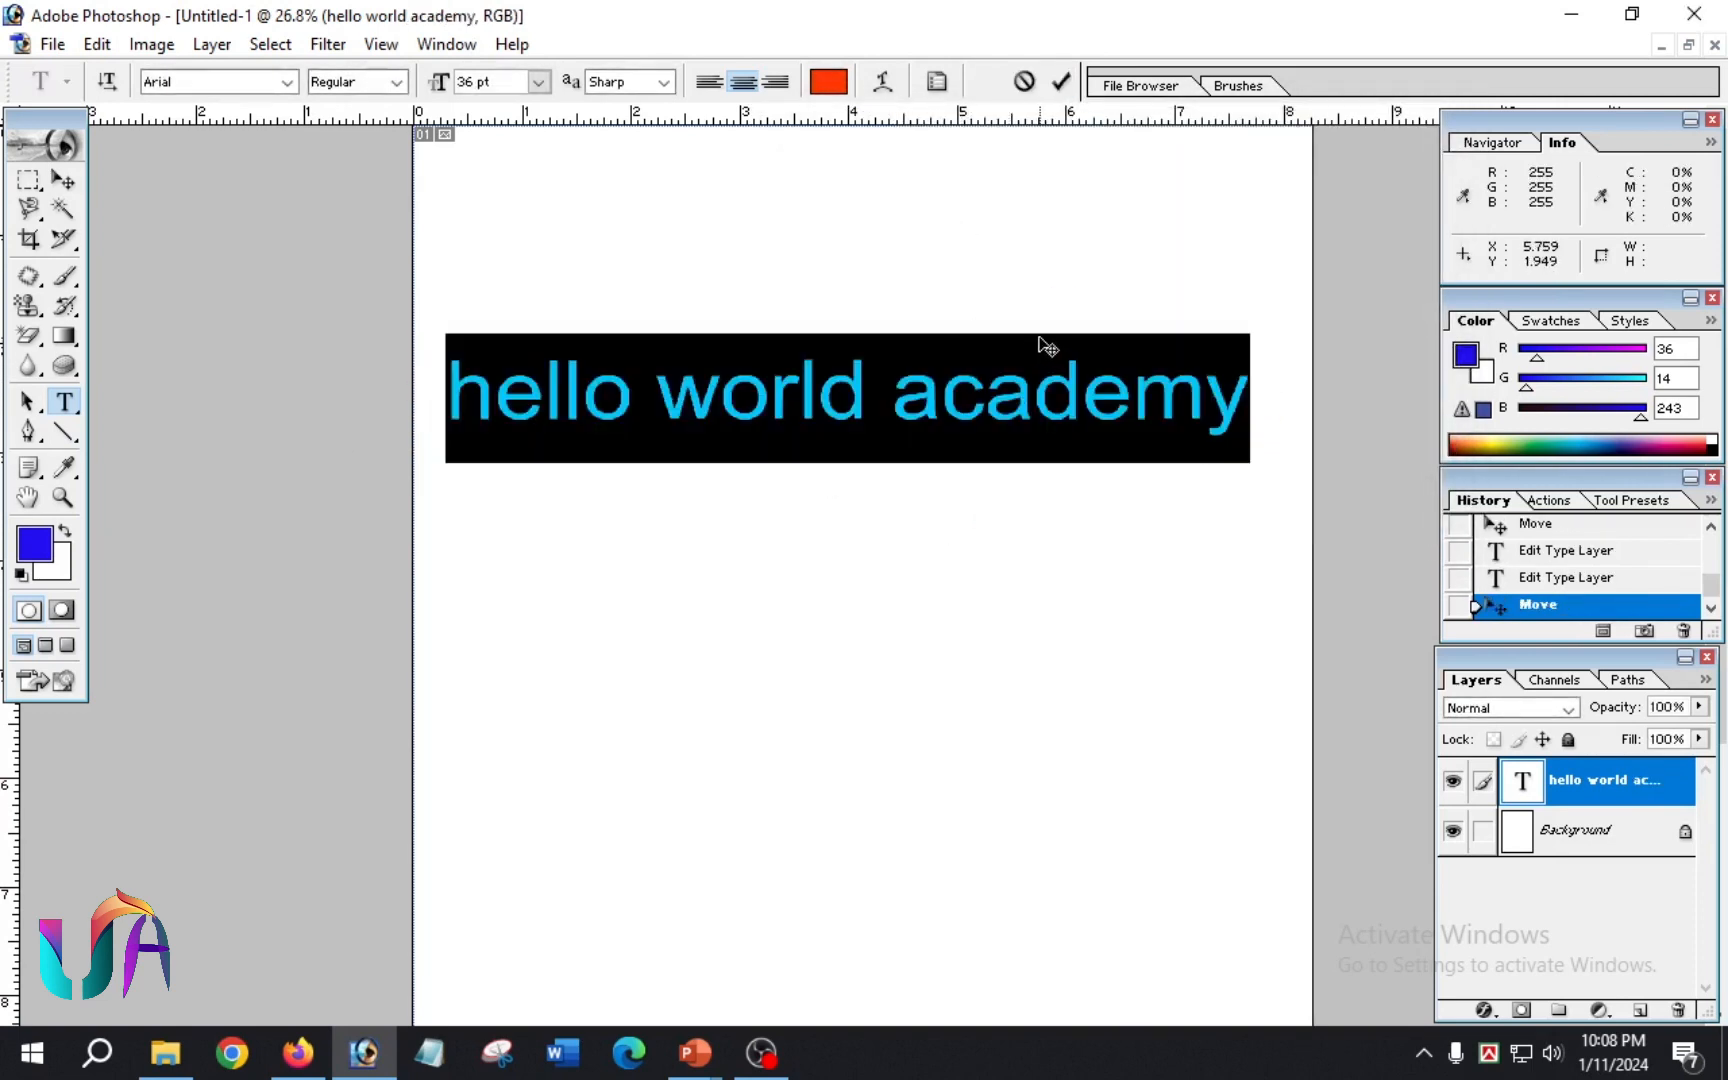
Step: Warp the selected text with a horizontal Arc style, bend +61%, horizontal distortion -19% and vertical distortion -2%
click(884, 84)
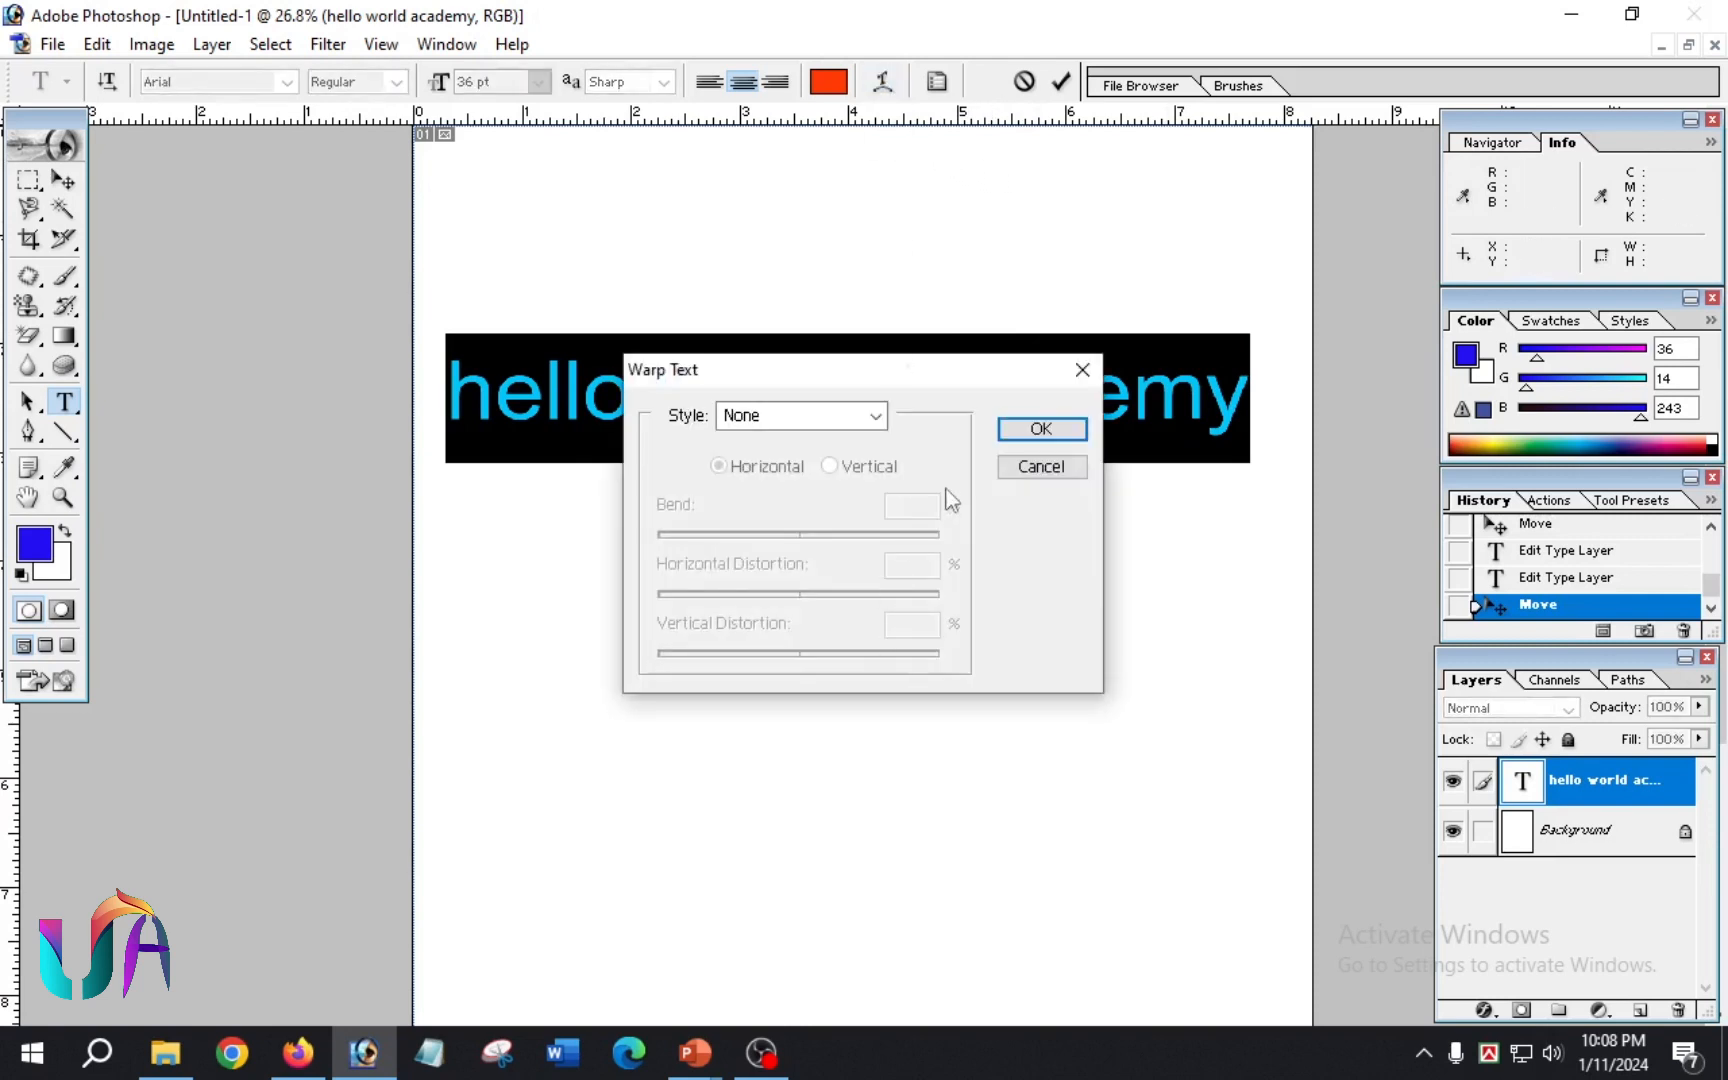
click(876, 416)
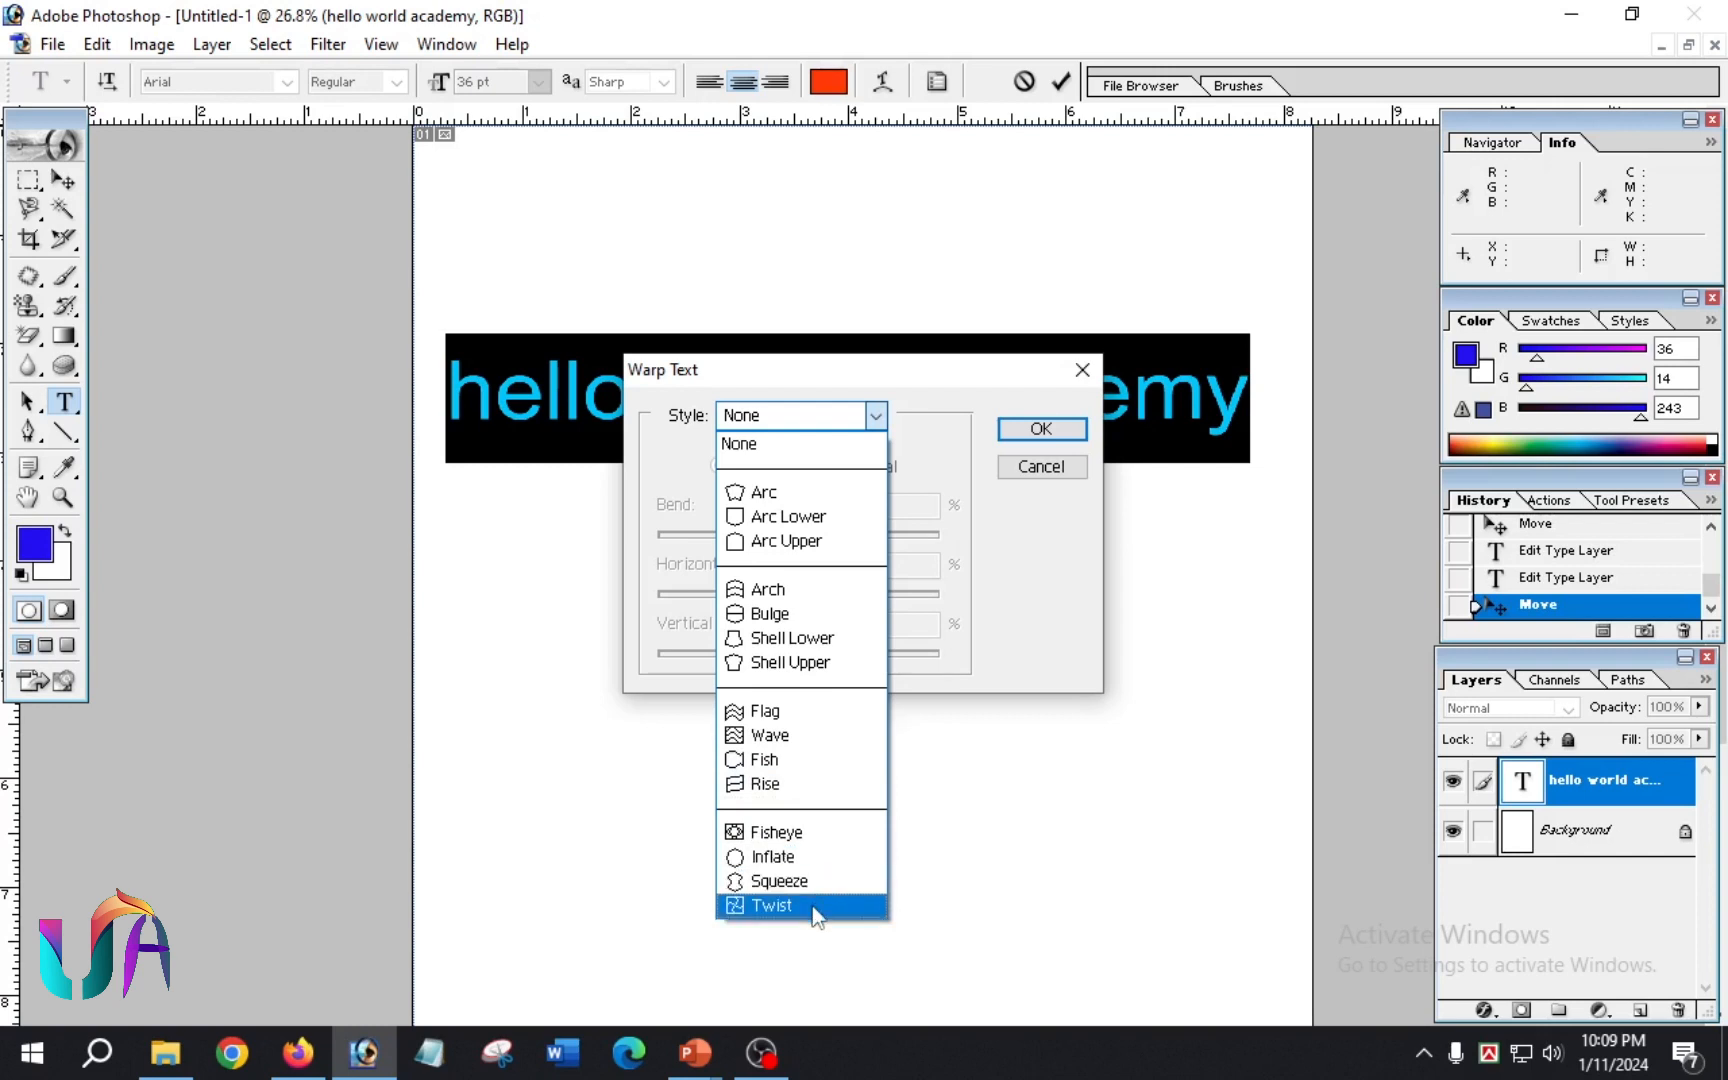
click(768, 492)
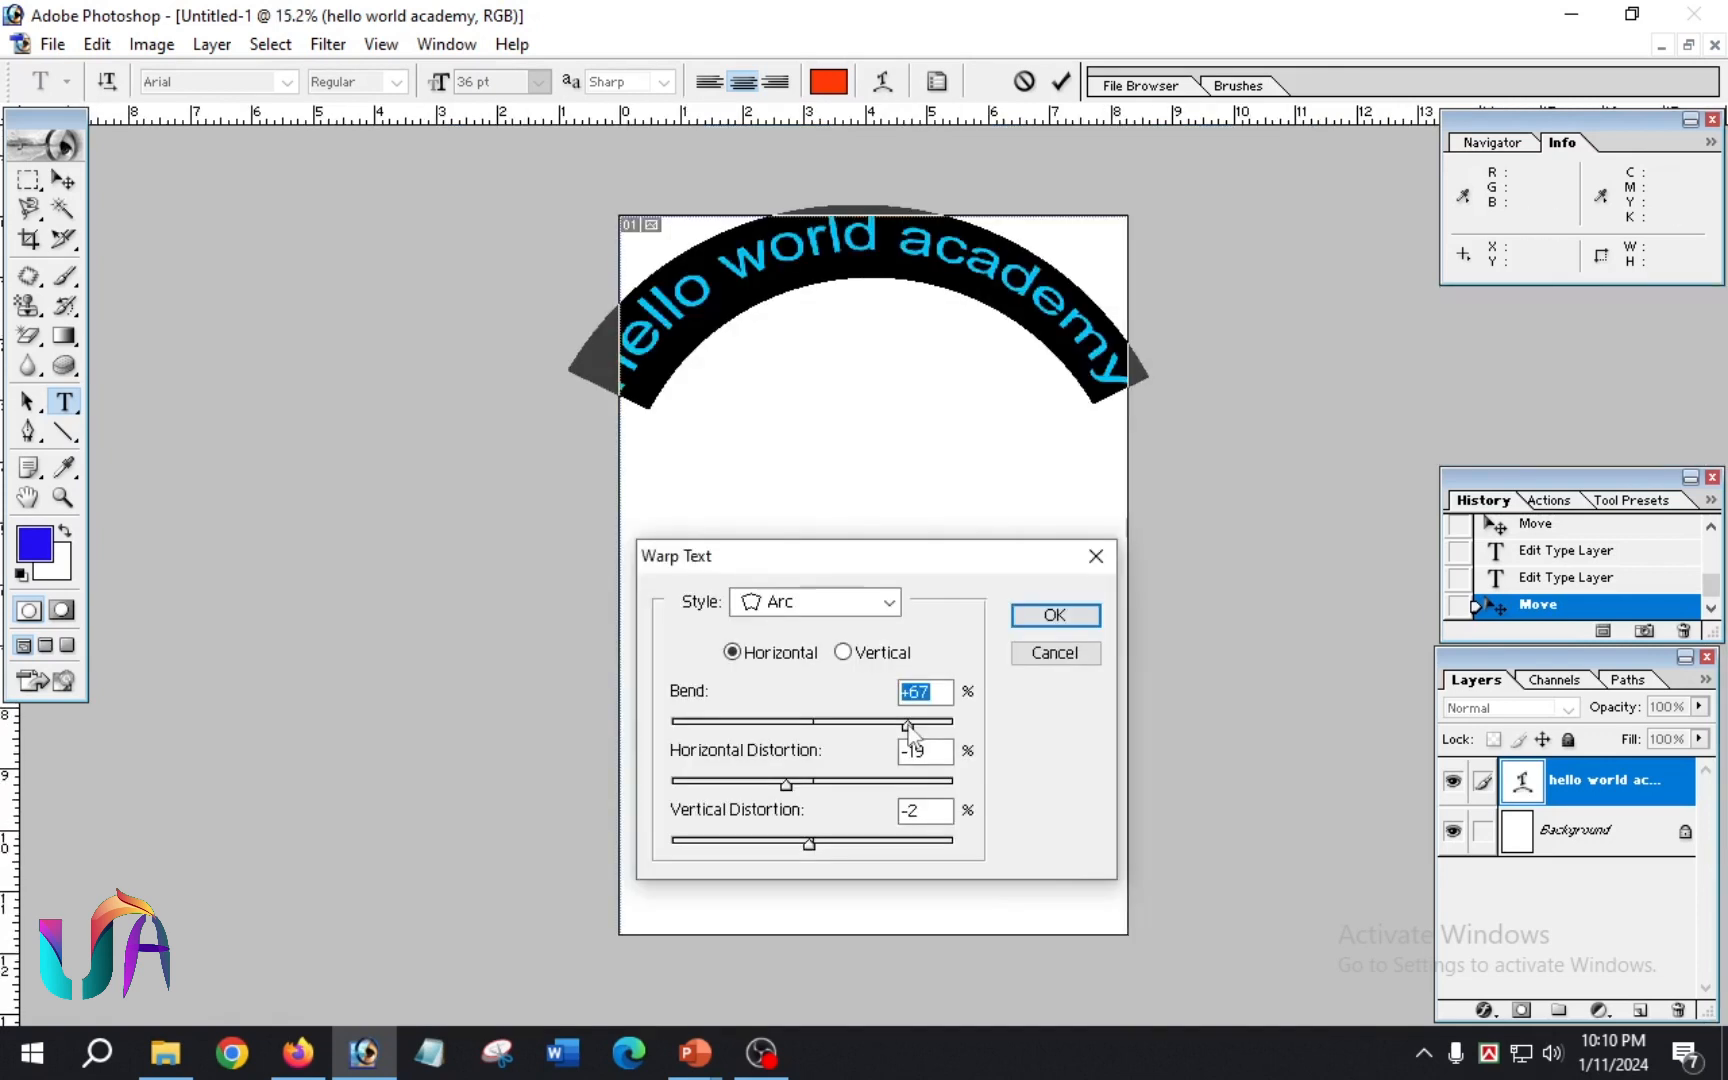
mouse_move(884, 737)
mouse_down()
mouse_move(858, 742)
mouse_move(905, 752)
mouse_up()
click(1042, 618)
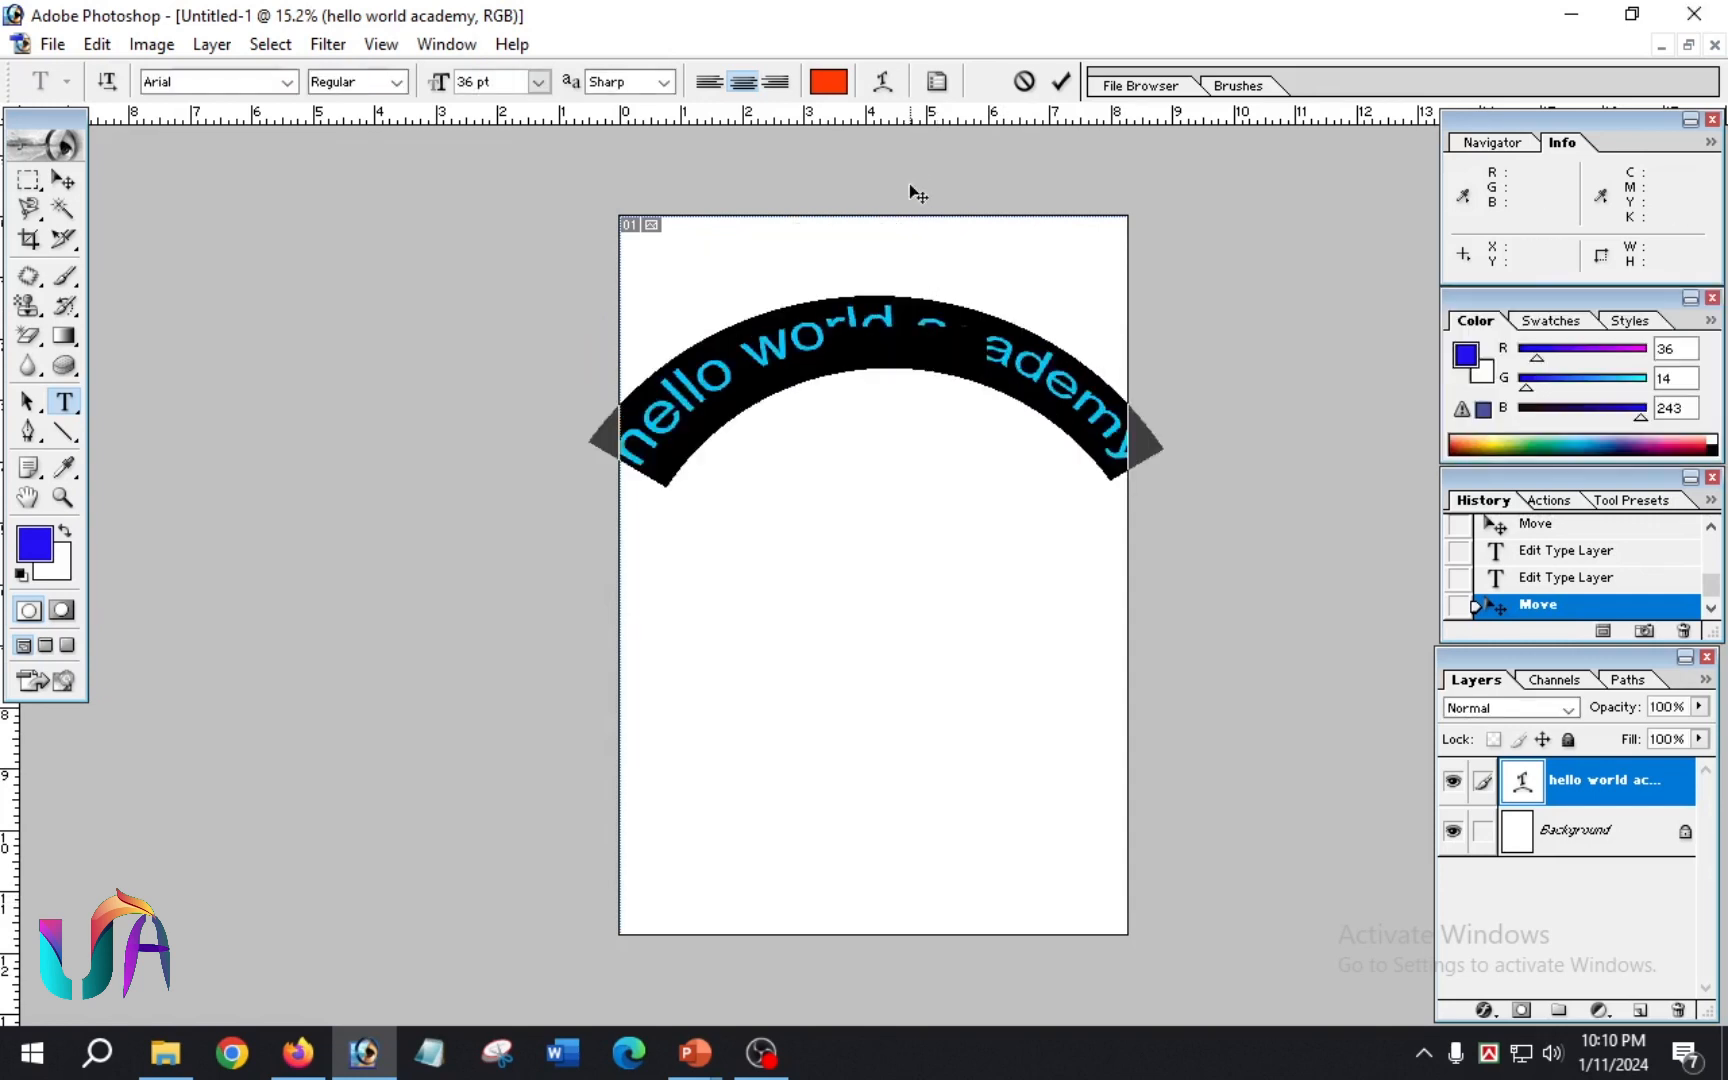
Step: Change the text's warp style to Arc Lower and commit the text edit
click(883, 88)
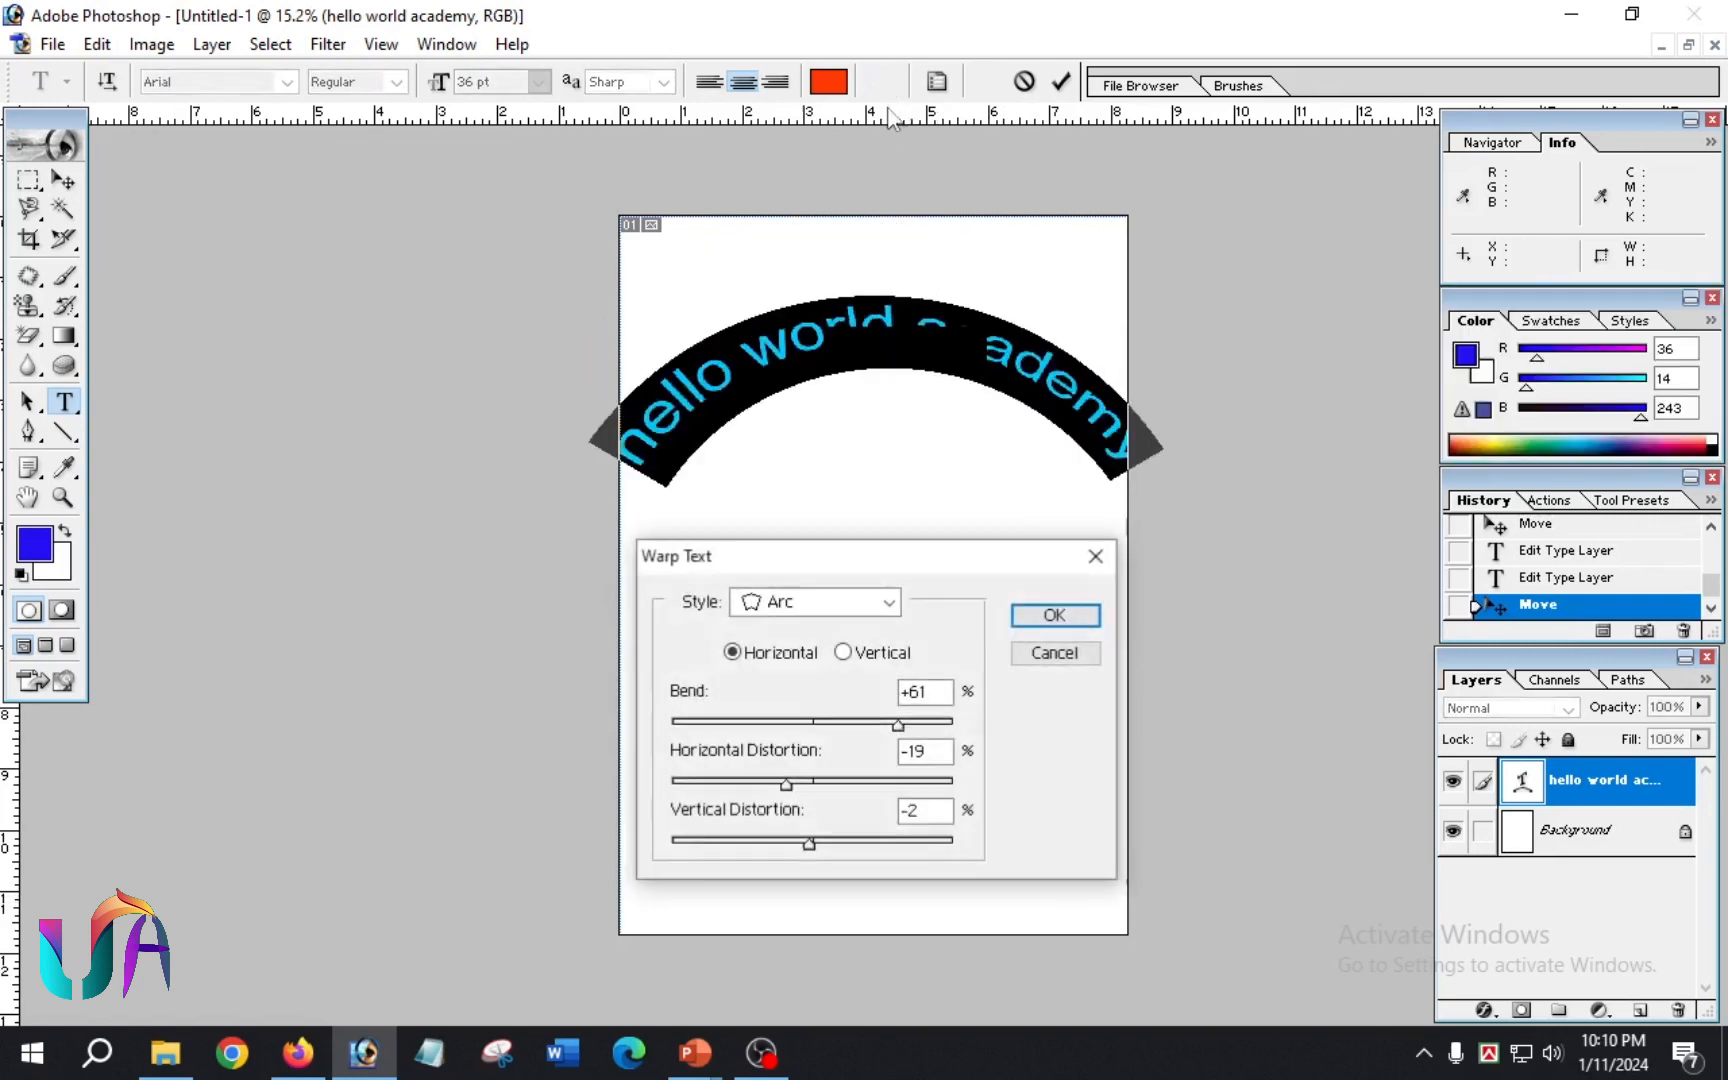
click(885, 600)
click(826, 188)
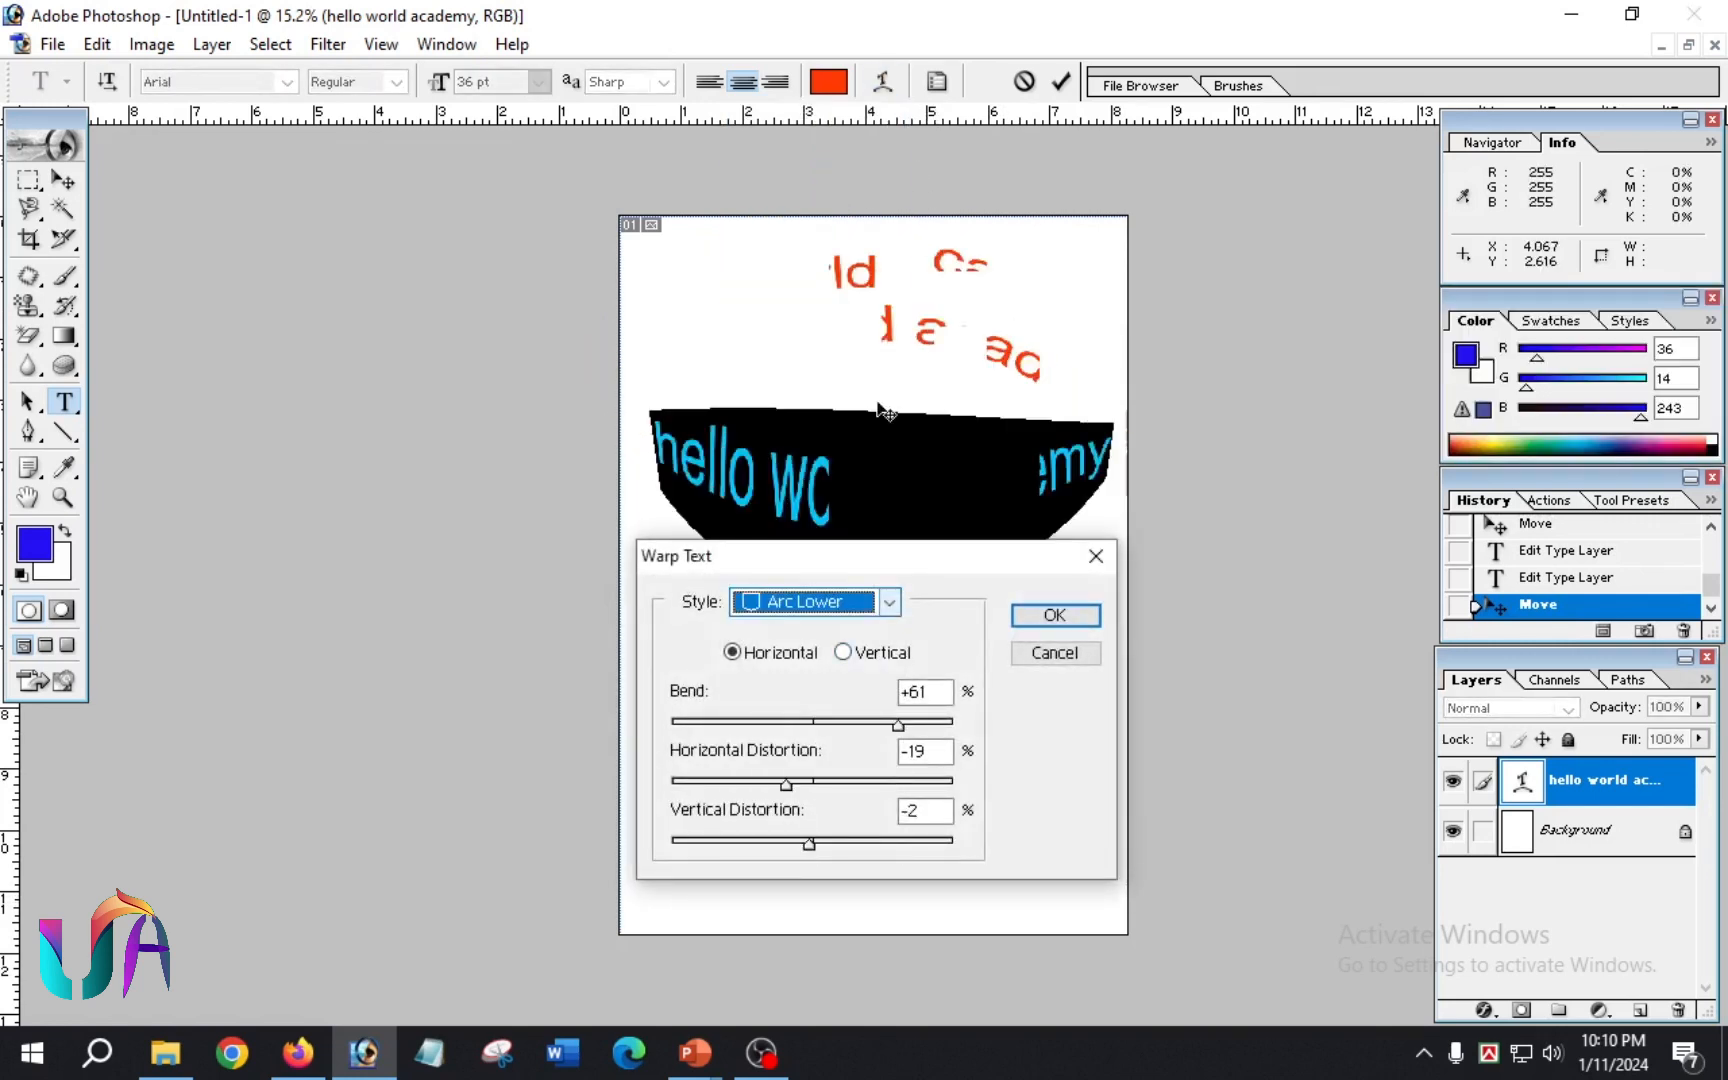
click(1045, 615)
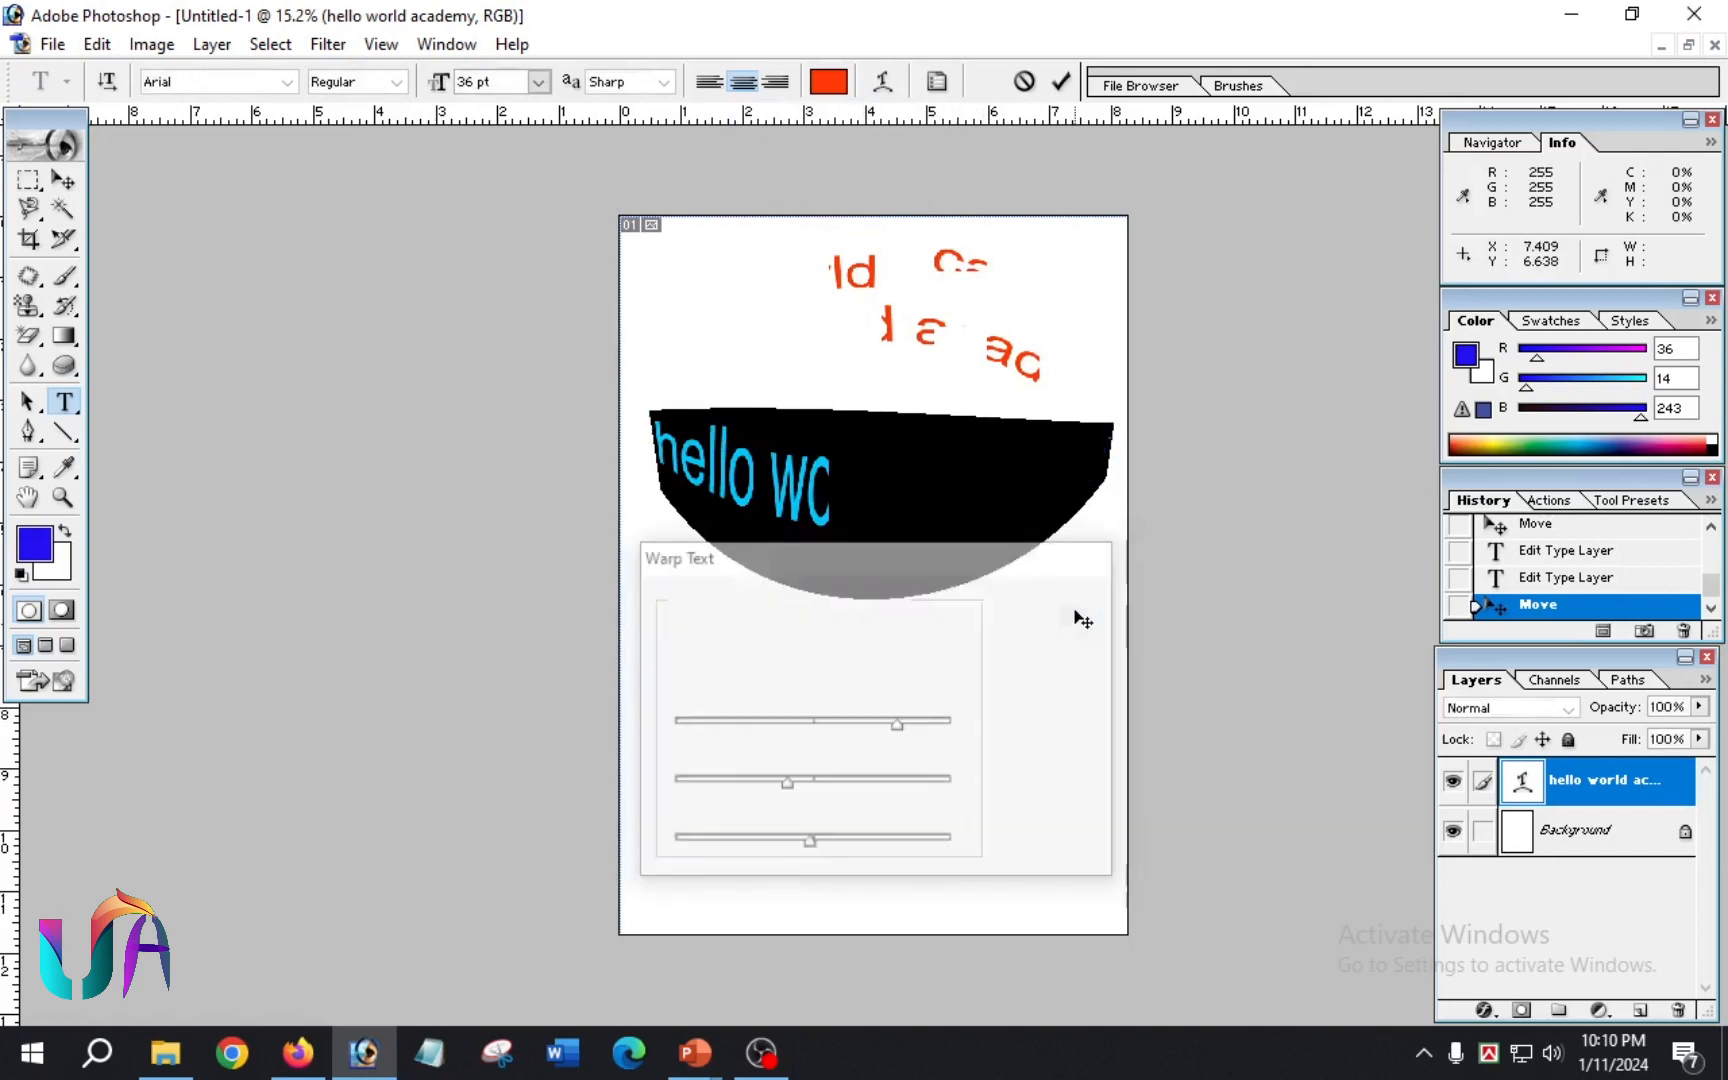
click(1060, 81)
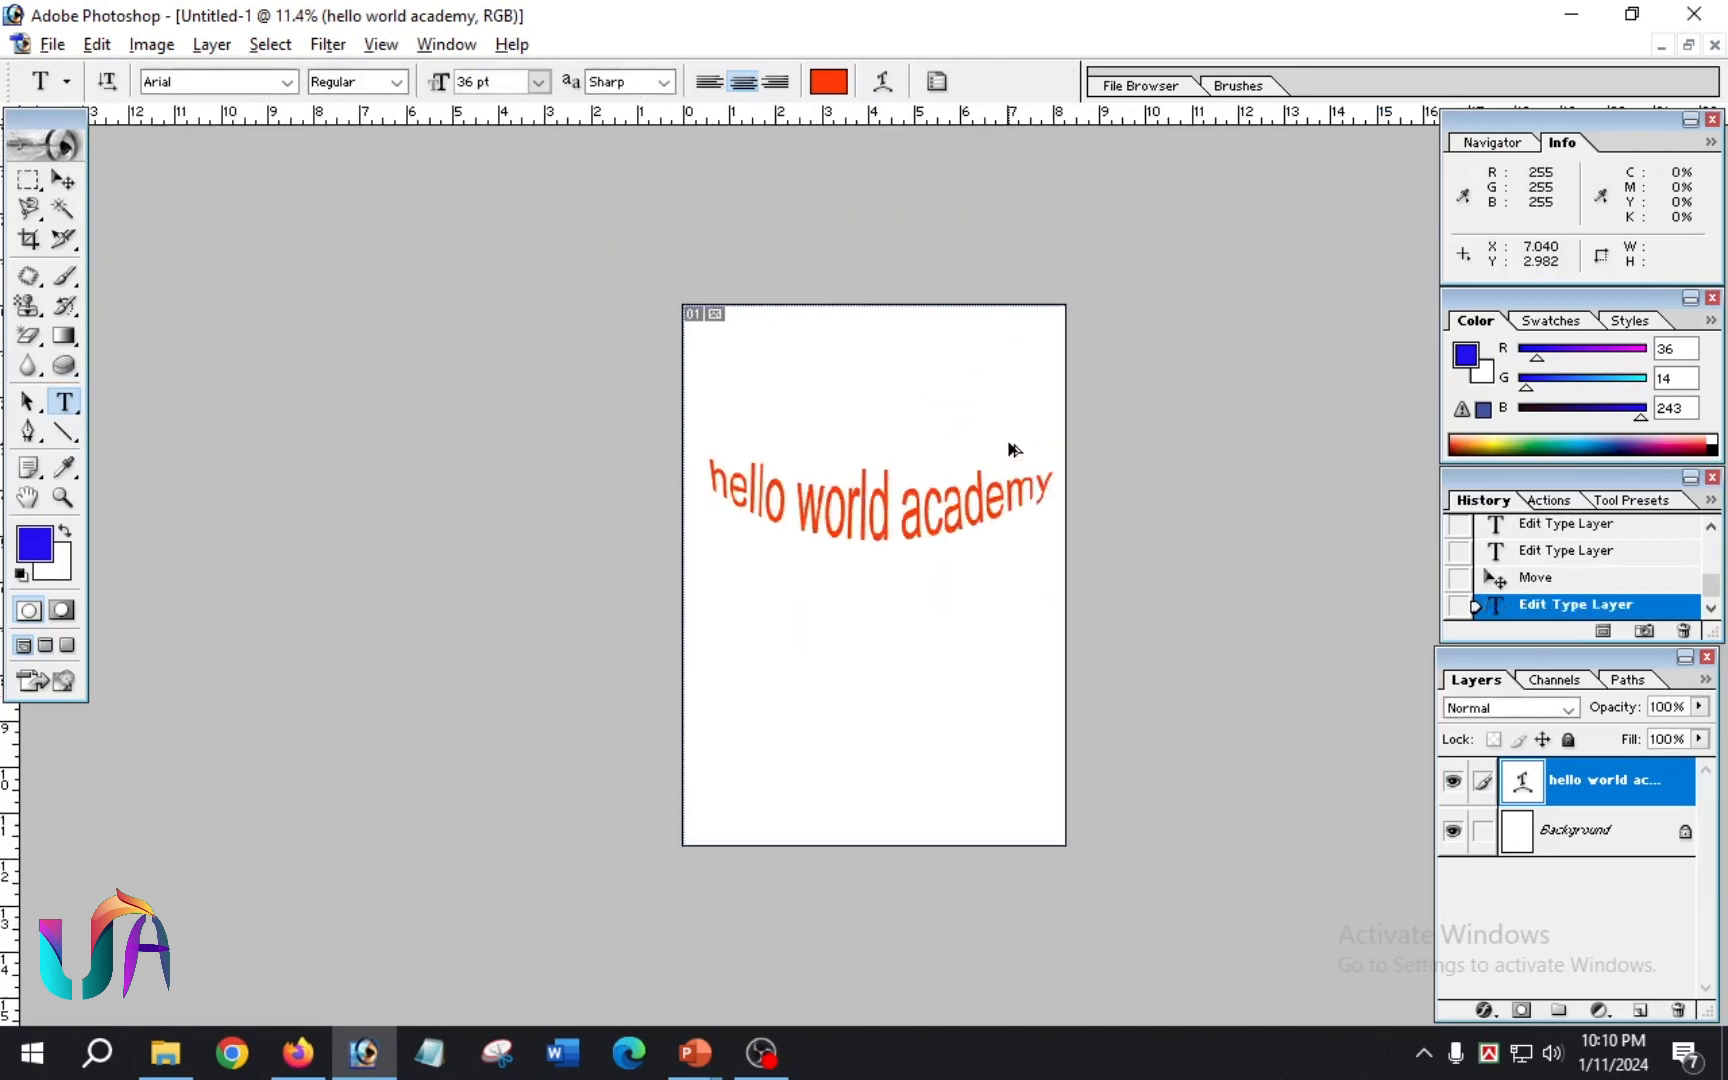
Step: Reselect the whole warped text, set its horizontal distortion to -3% and bend to +49%, and try the Arc Upper style
scroll(982, 459, up, 1)
drag(1160, 432, 602, 424)
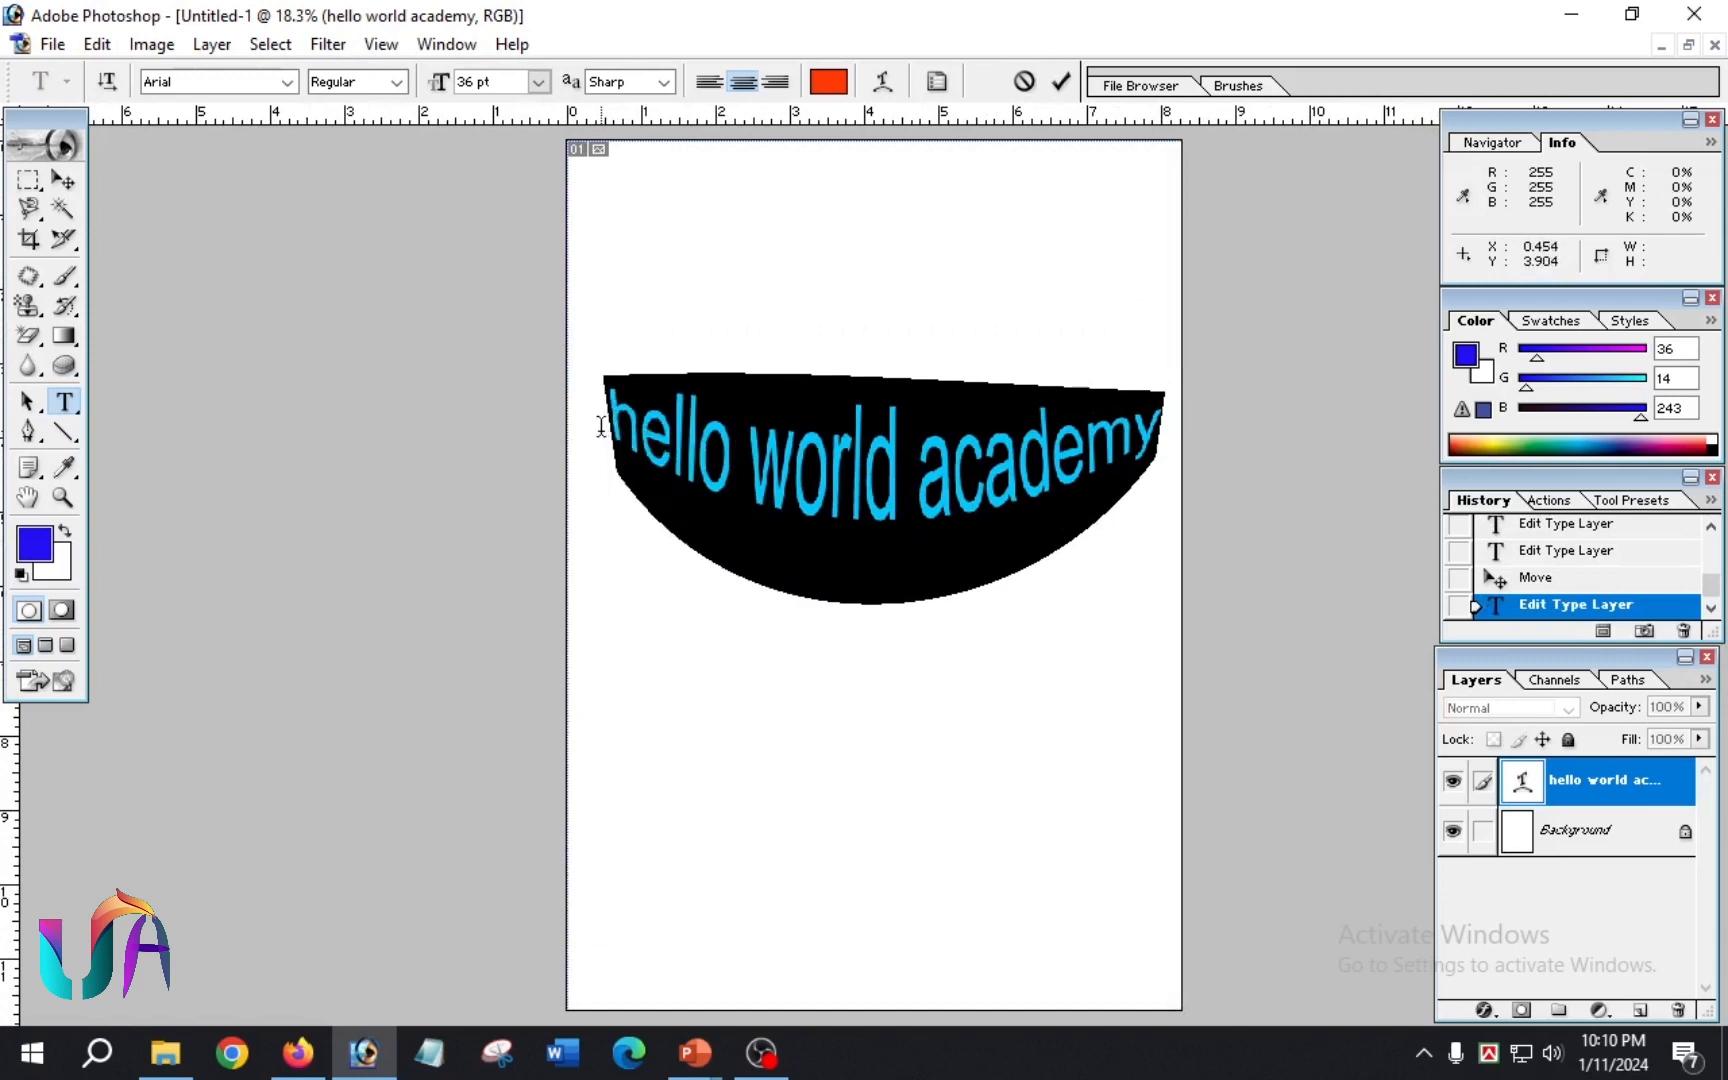
click(882, 81)
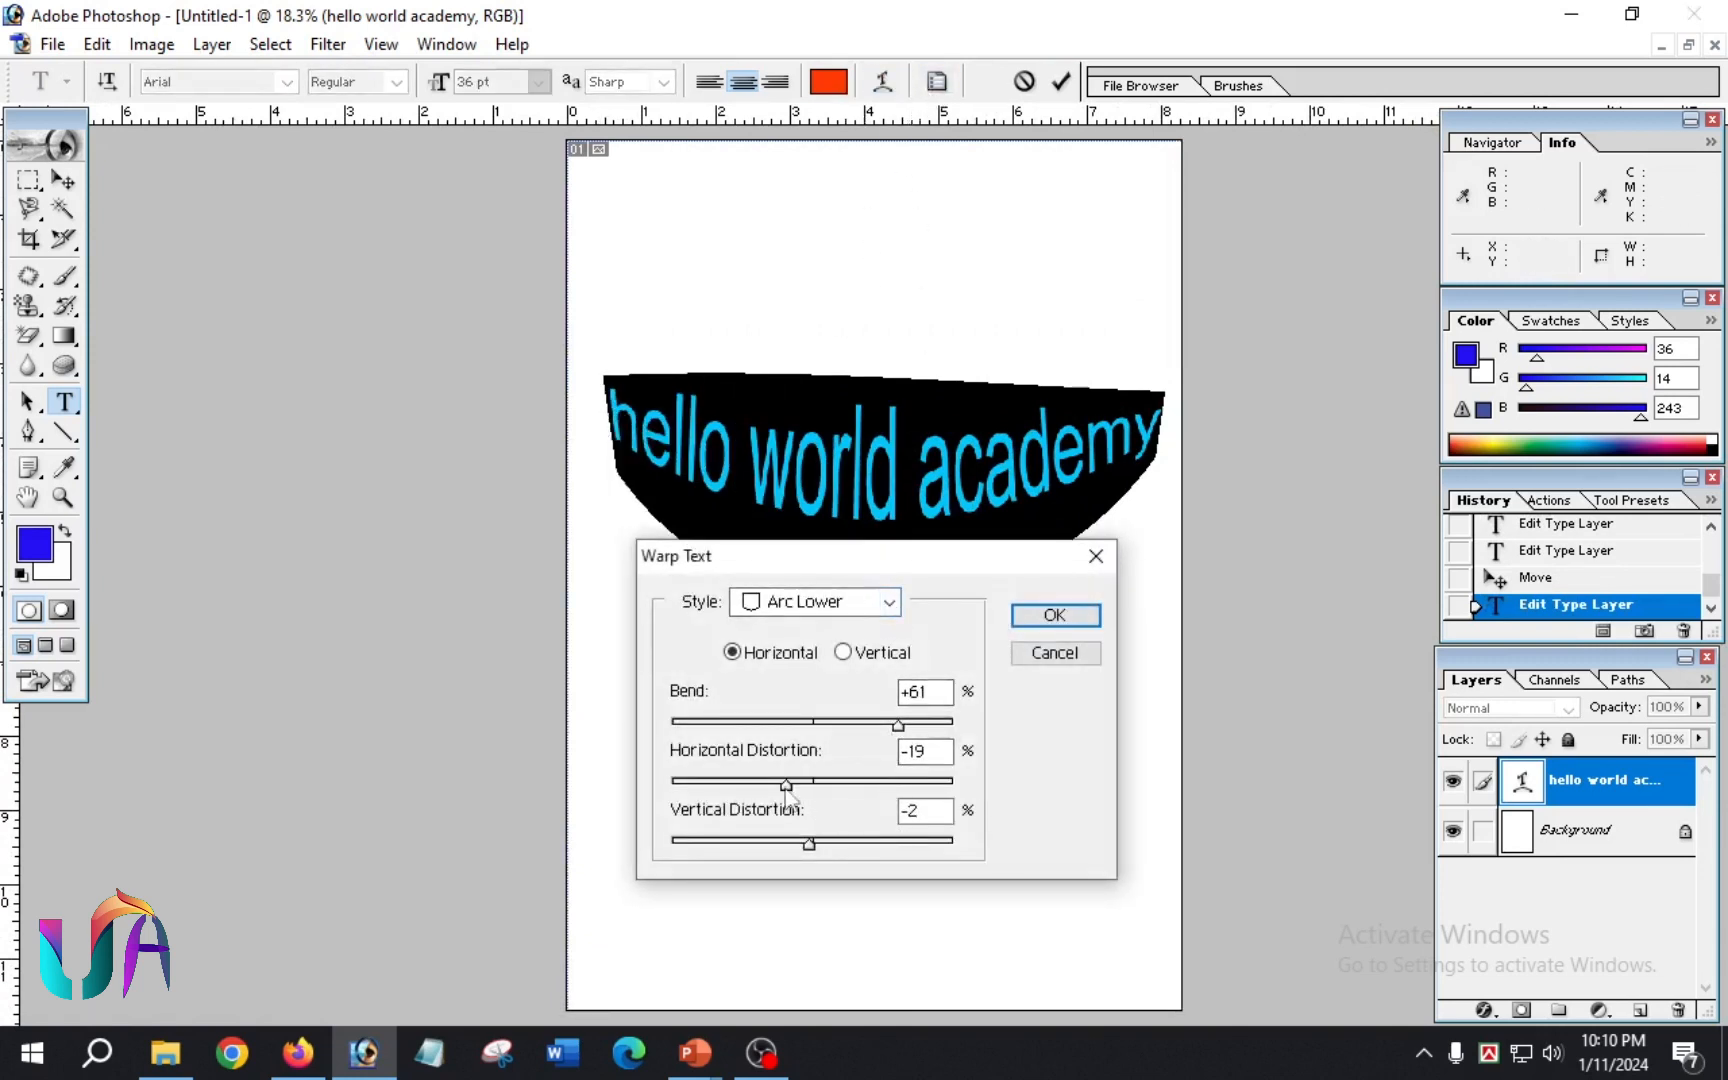
drag(786, 784, 808, 787)
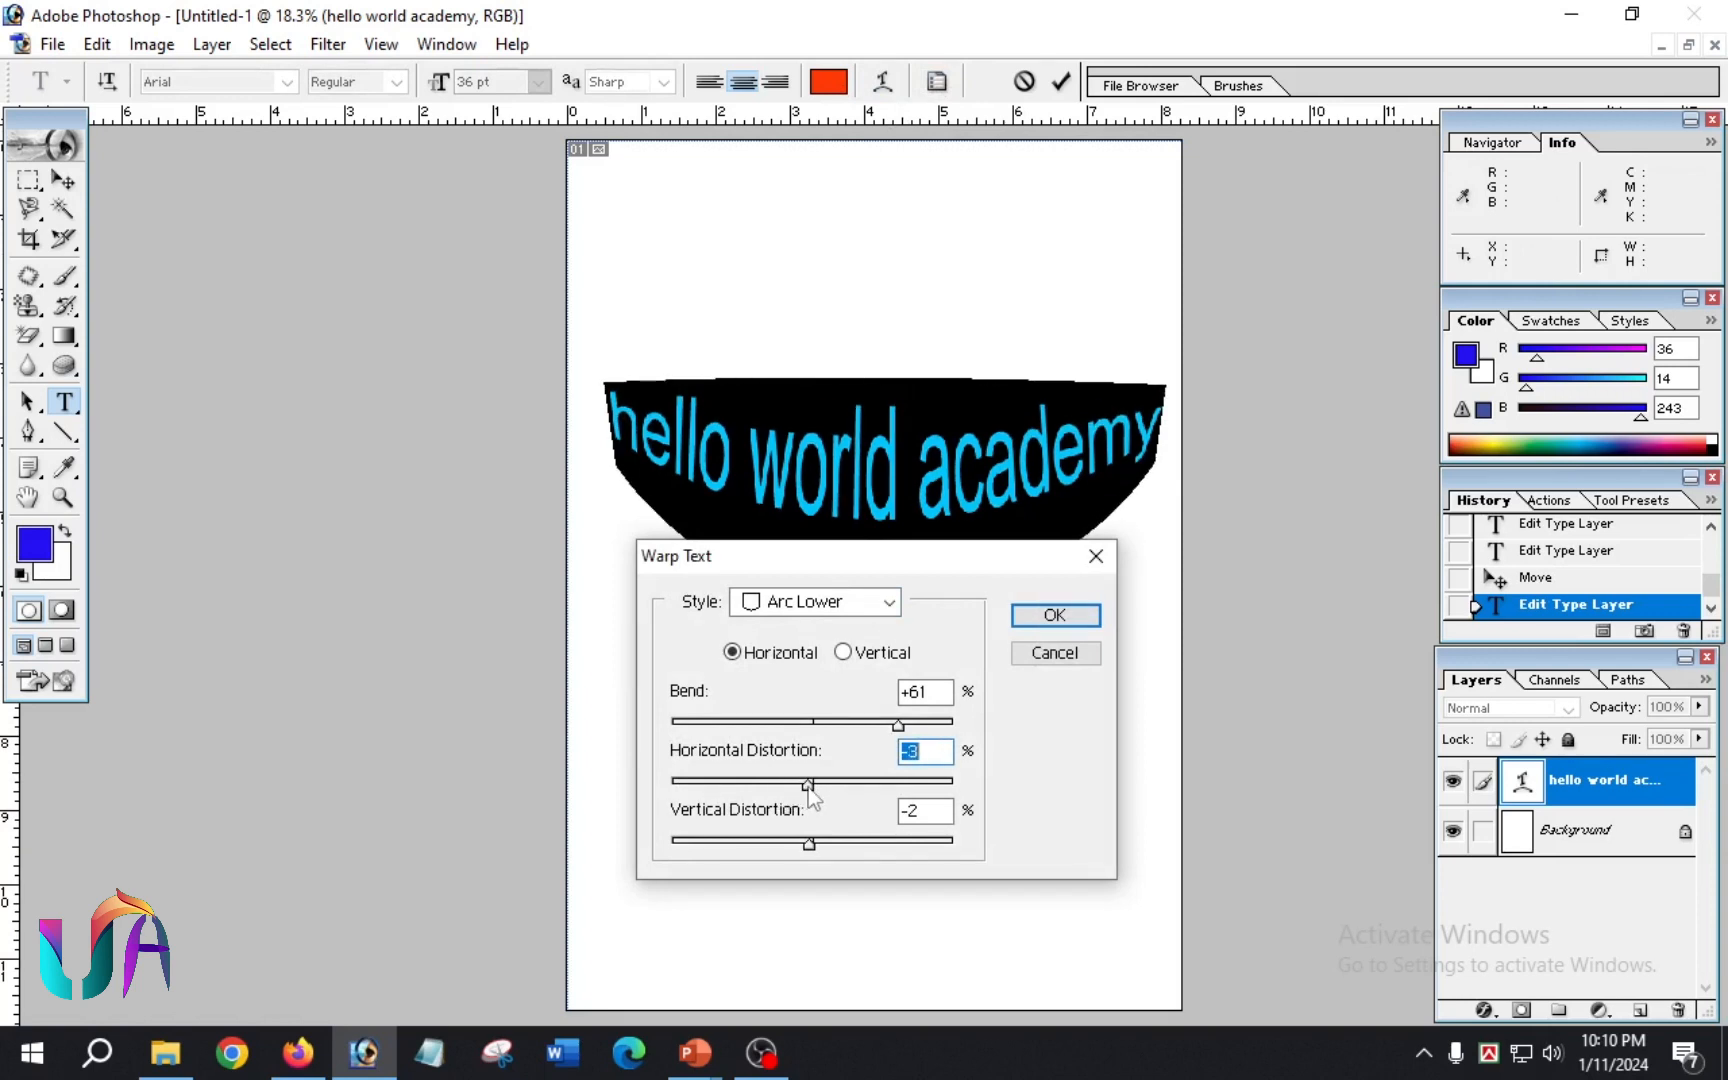
mouse_move(898, 726)
mouse_down()
mouse_move(866, 748)
mouse_move(882, 736)
mouse_up()
click(884, 605)
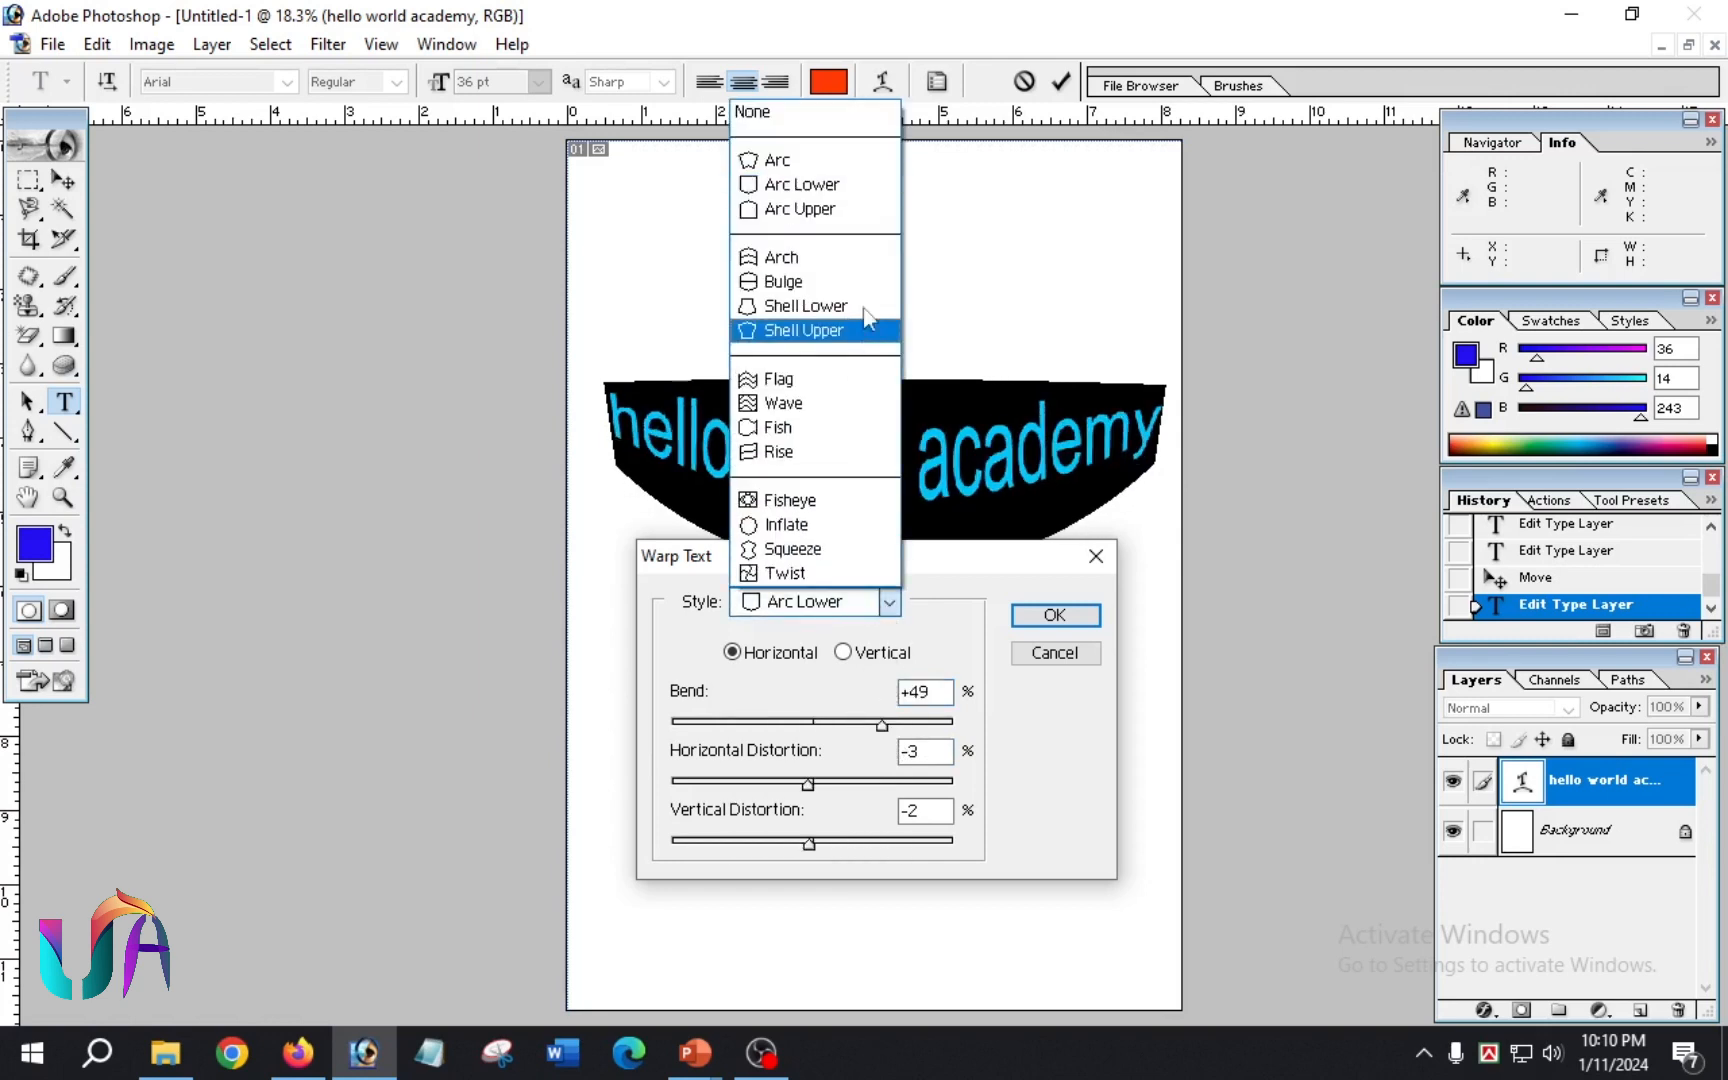
click(841, 212)
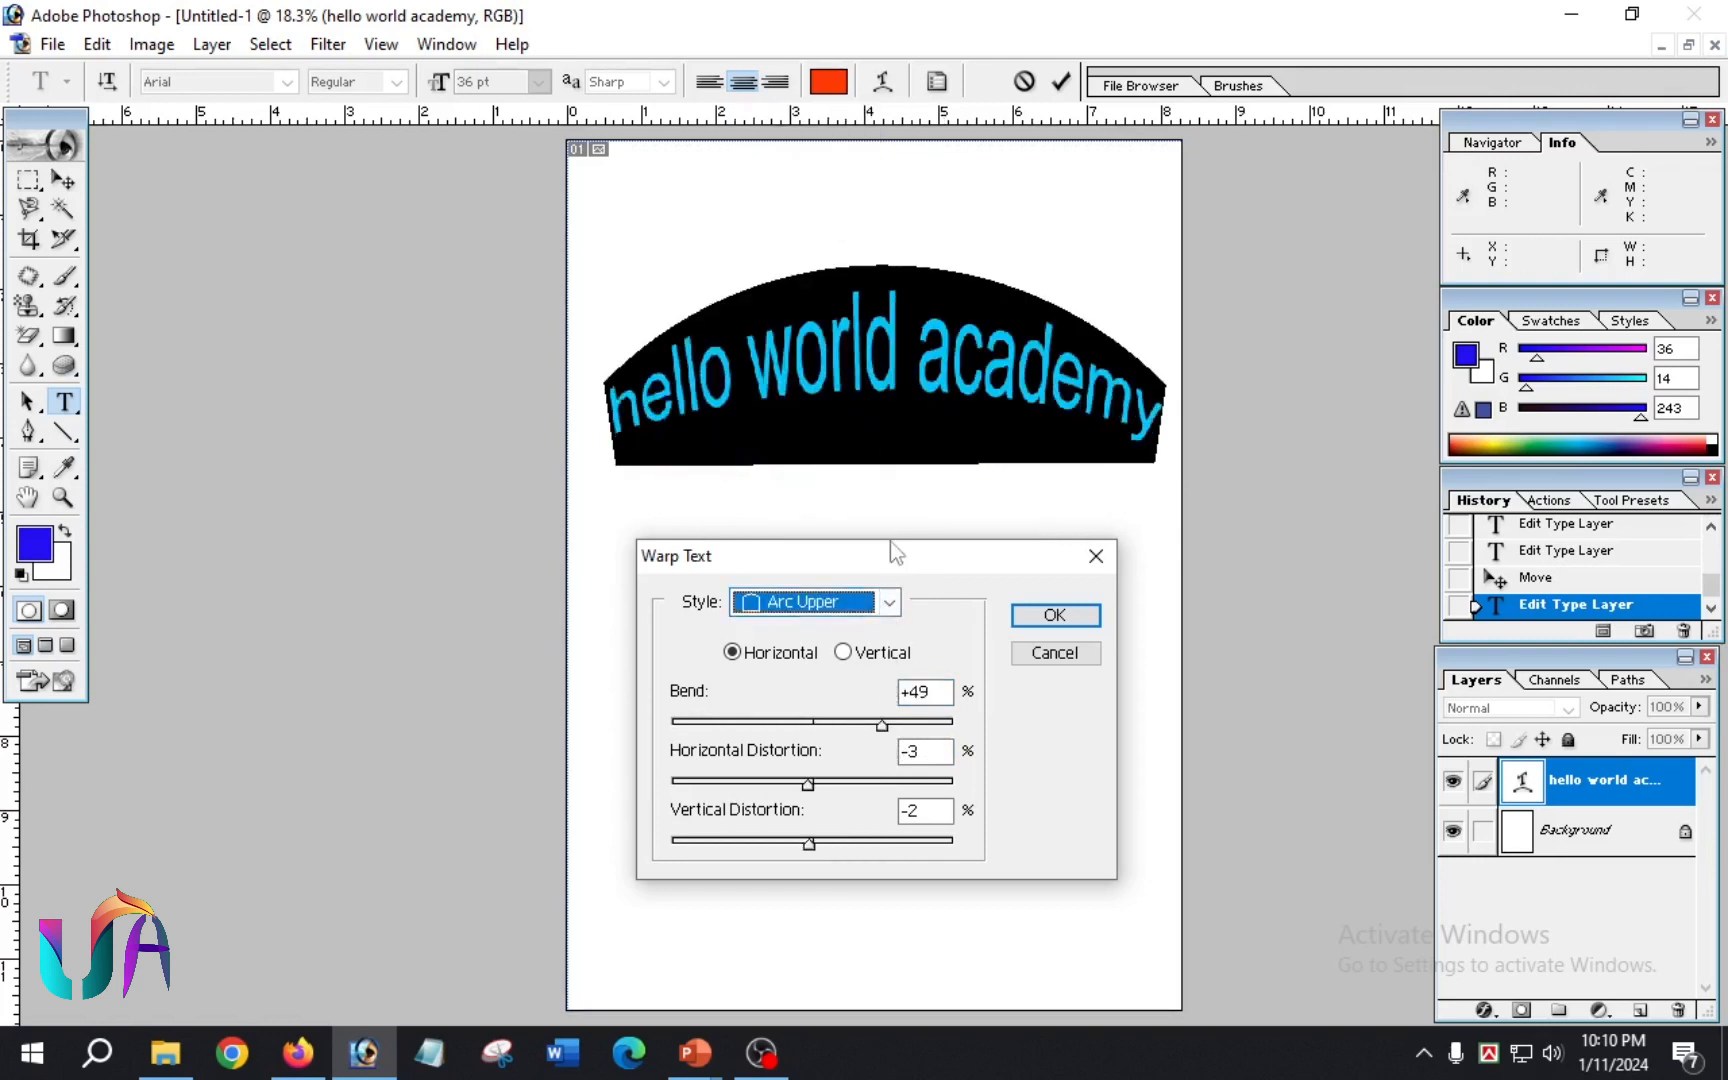
Step: Apply the Flag warp style to the text with a bend of +100%
click(888, 602)
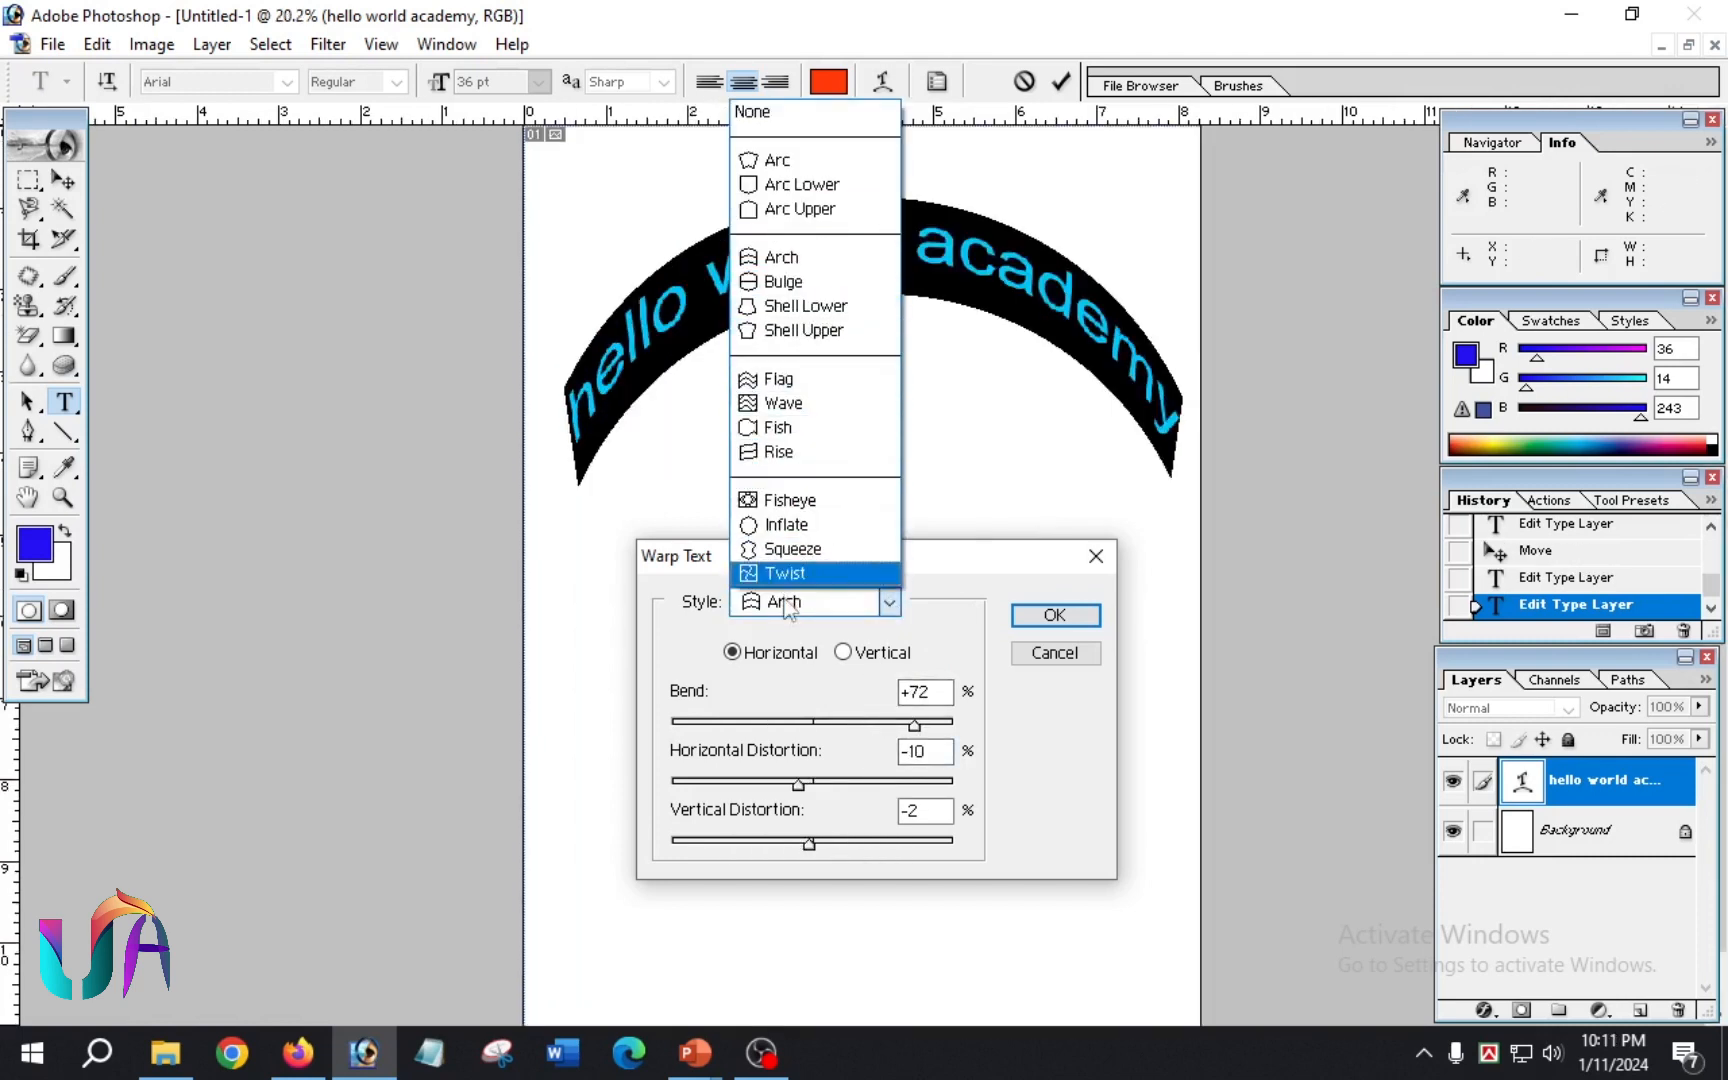
click(800, 379)
drag(914, 725, 956, 728)
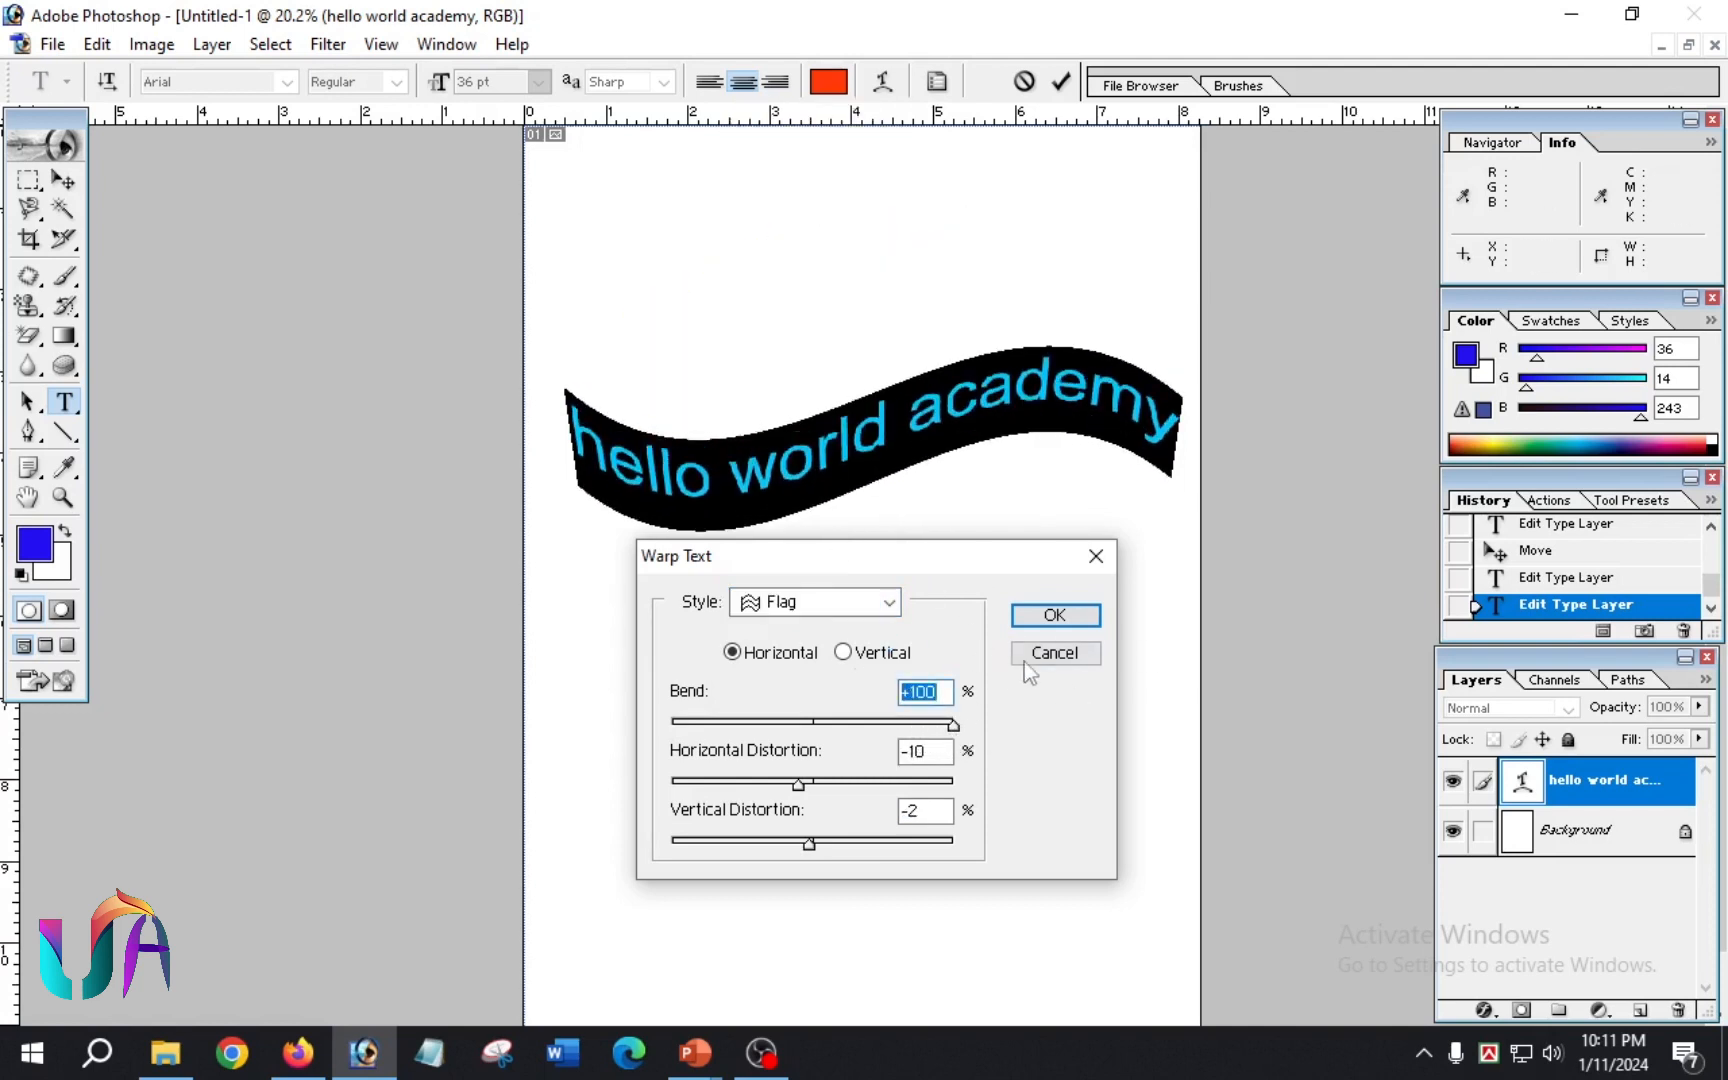
click(1055, 614)
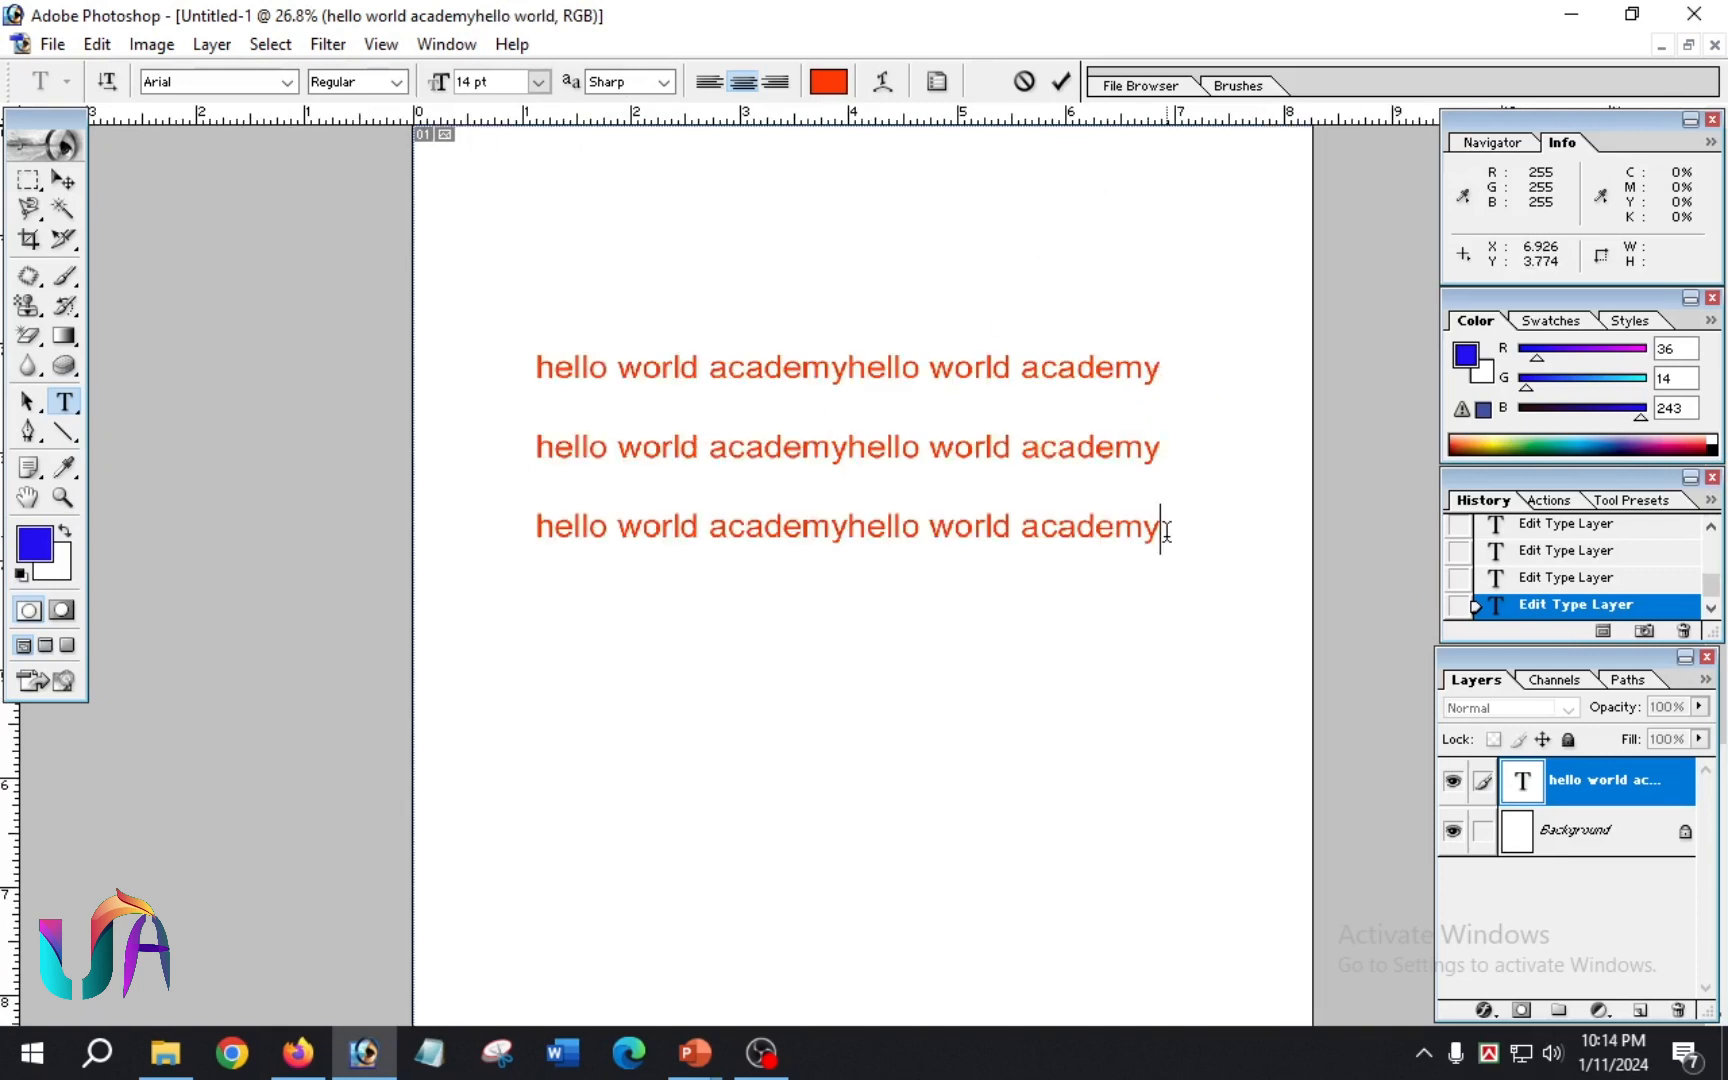
Step: Show the Character palette and move it clear of the three lines of text
click(937, 84)
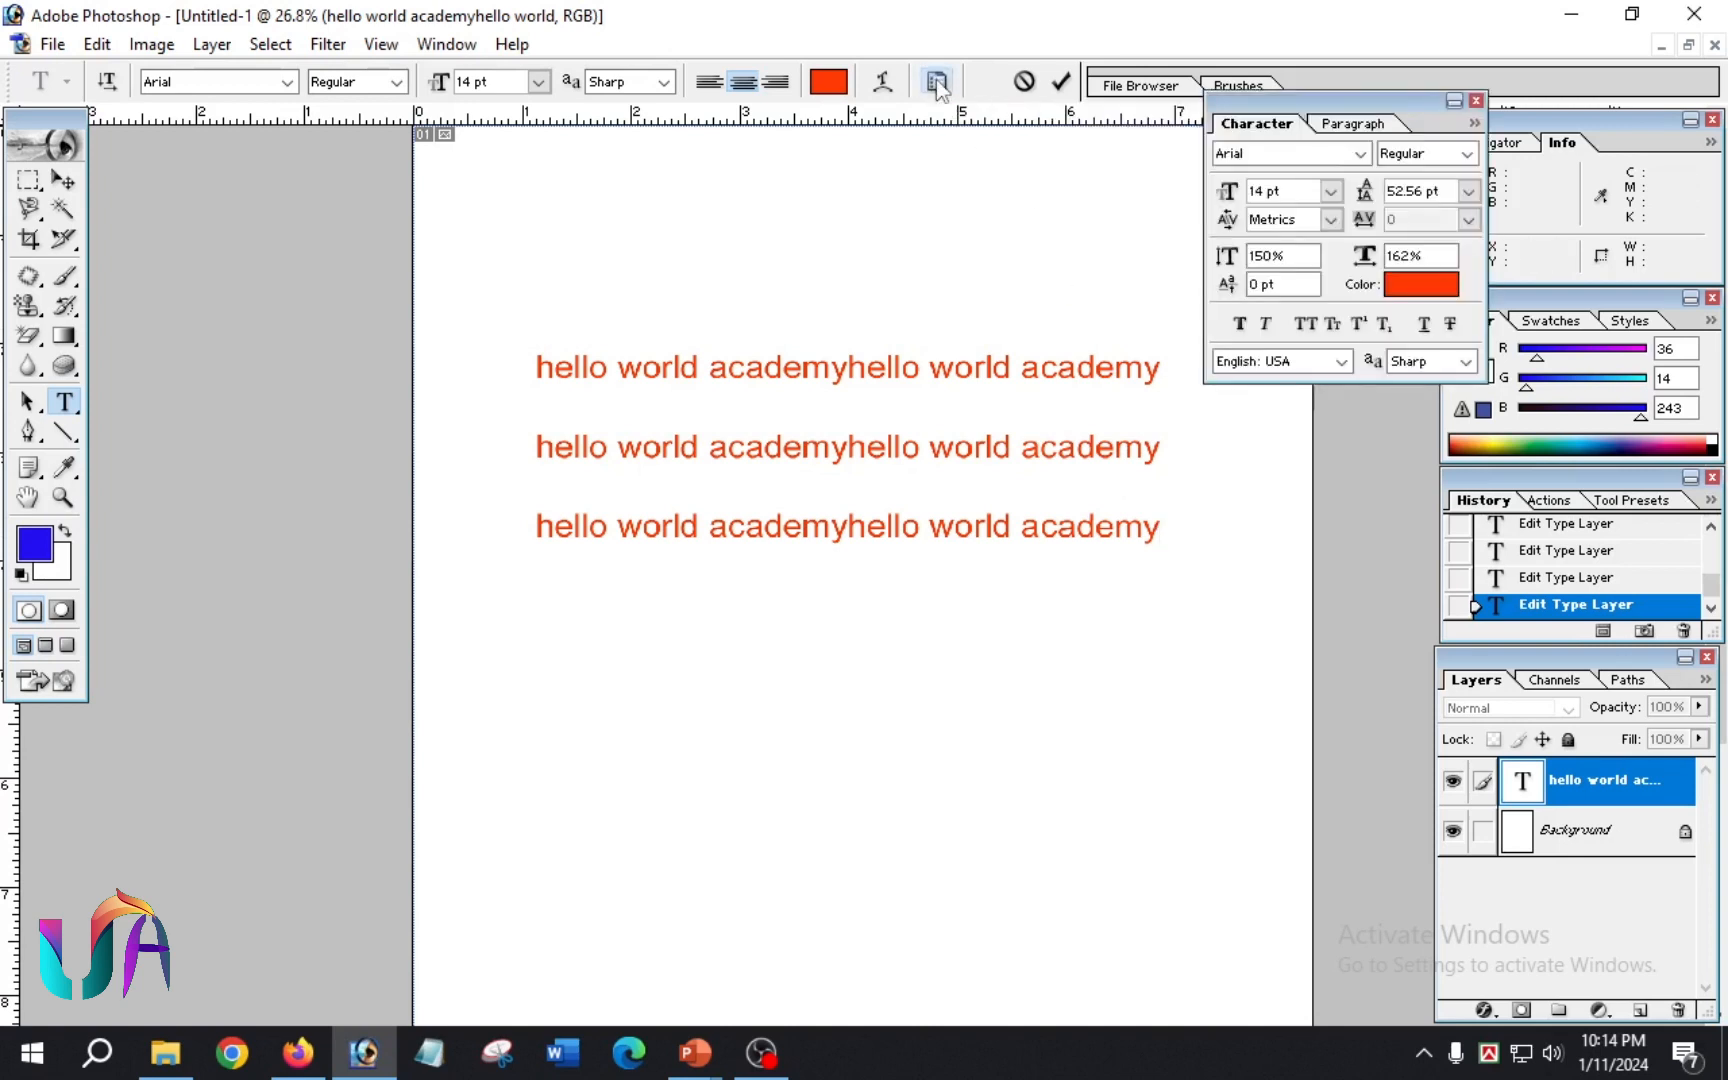
drag(1328, 101, 1428, 246)
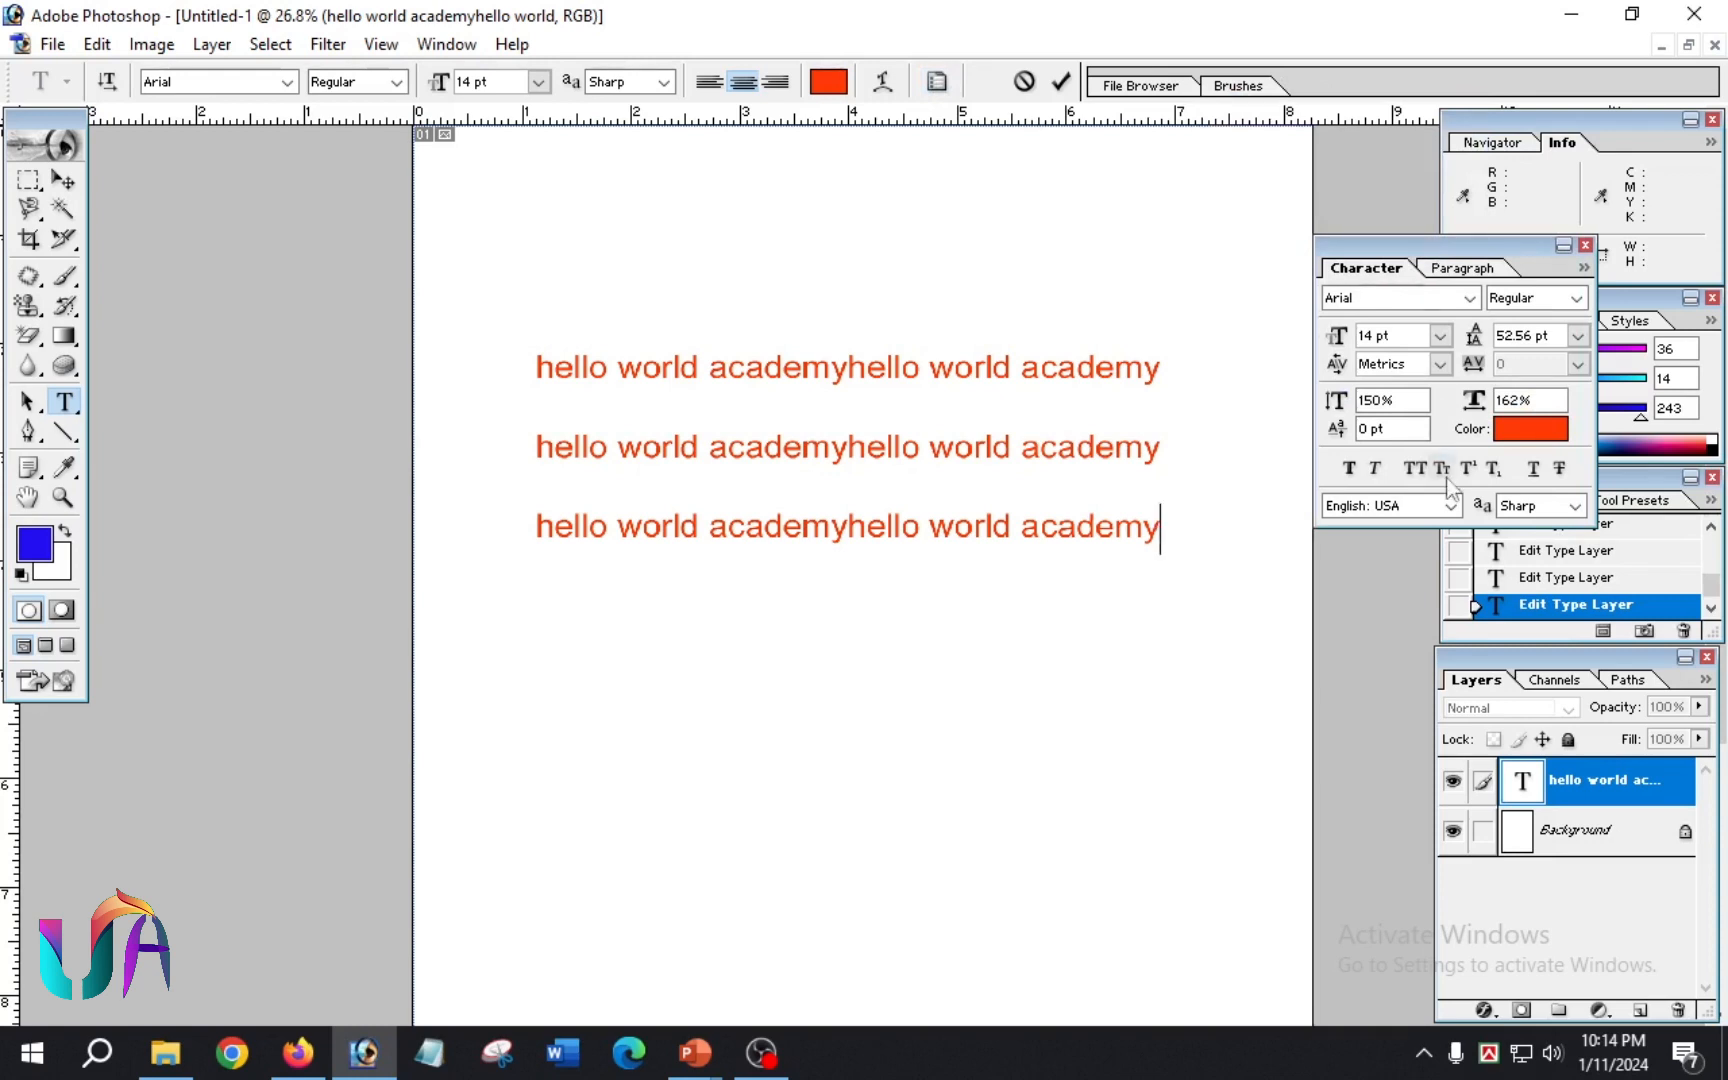
Step: Look through the available font families and the Arial font styles in the Character palette, leaving both choices as they are
click(1470, 300)
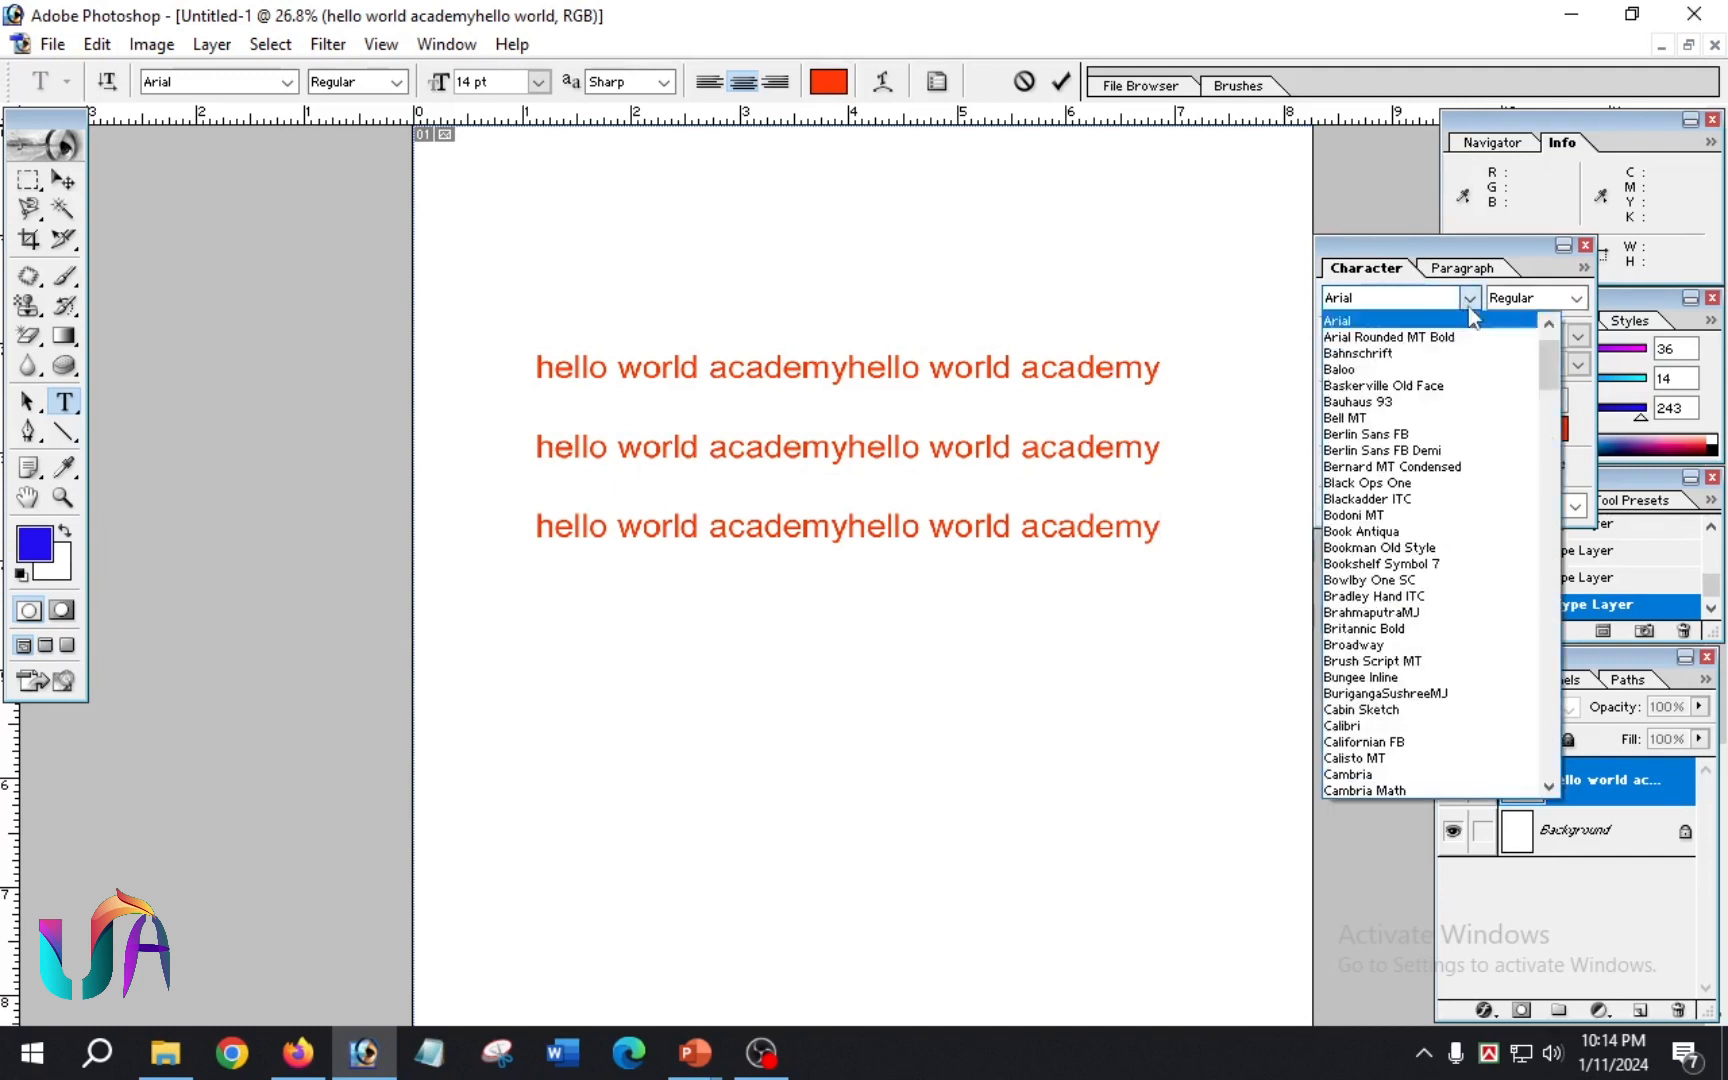
click(1501, 295)
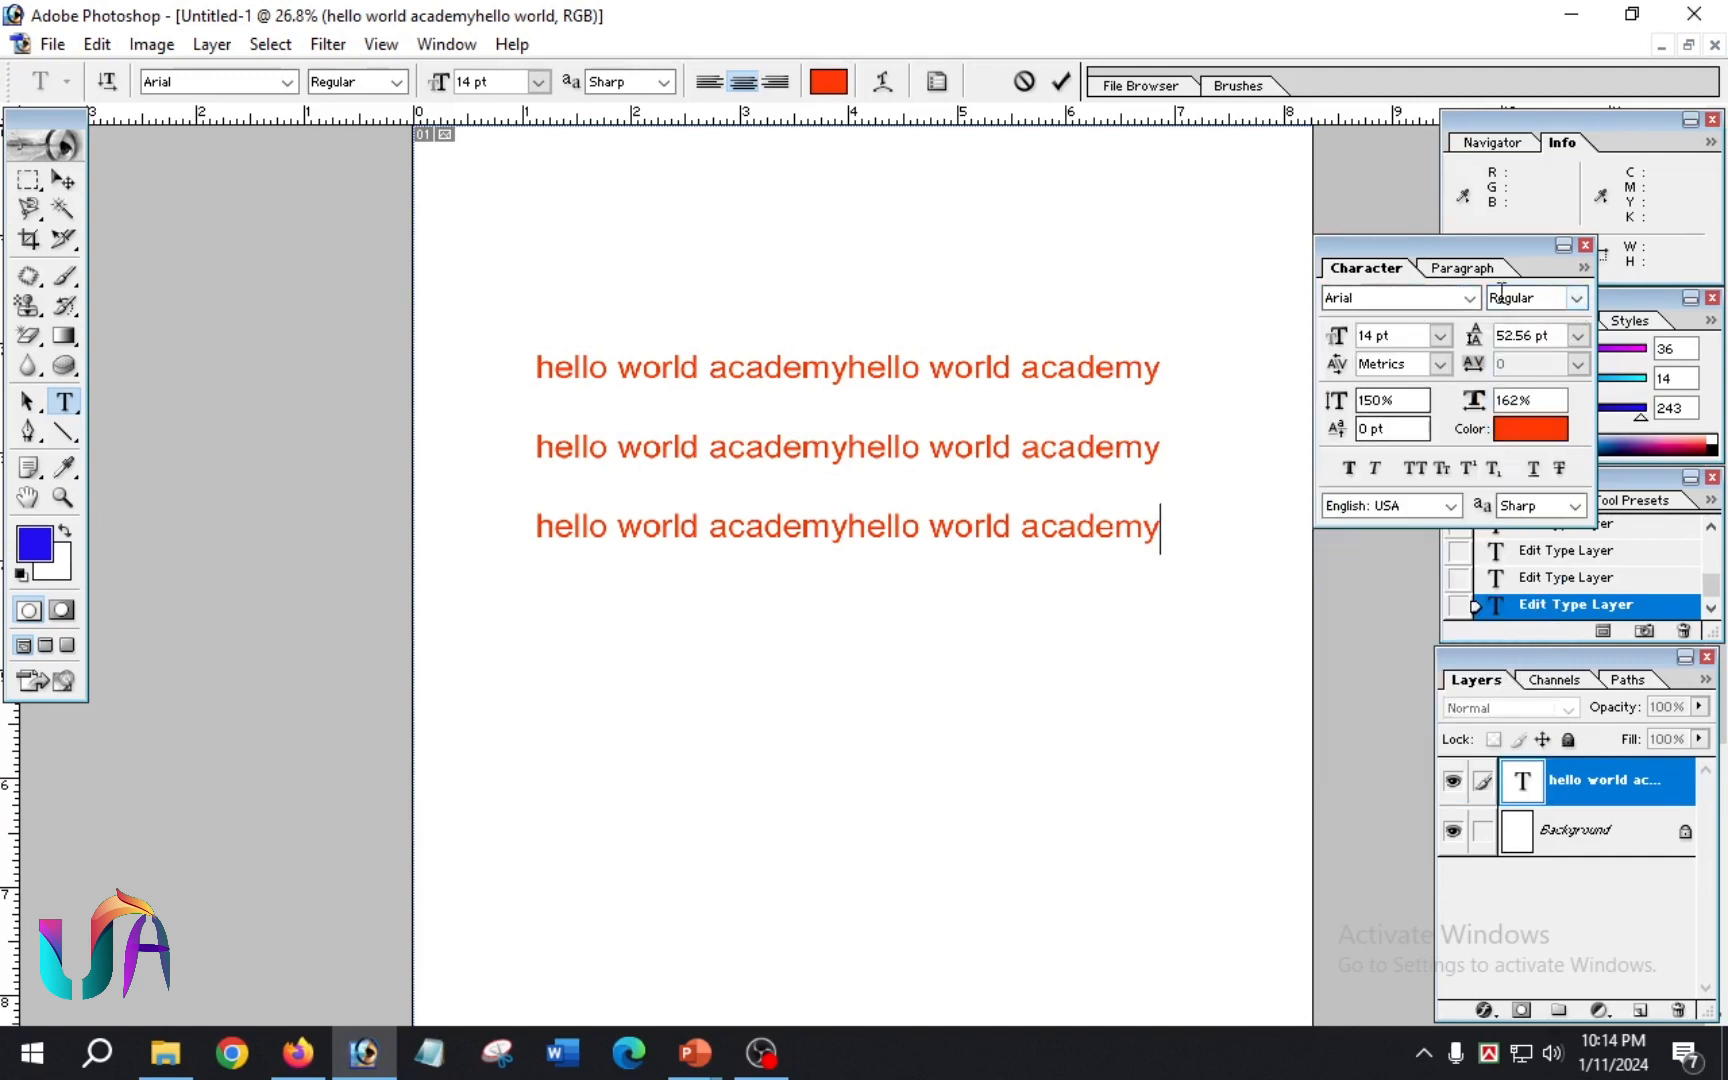
click(1576, 298)
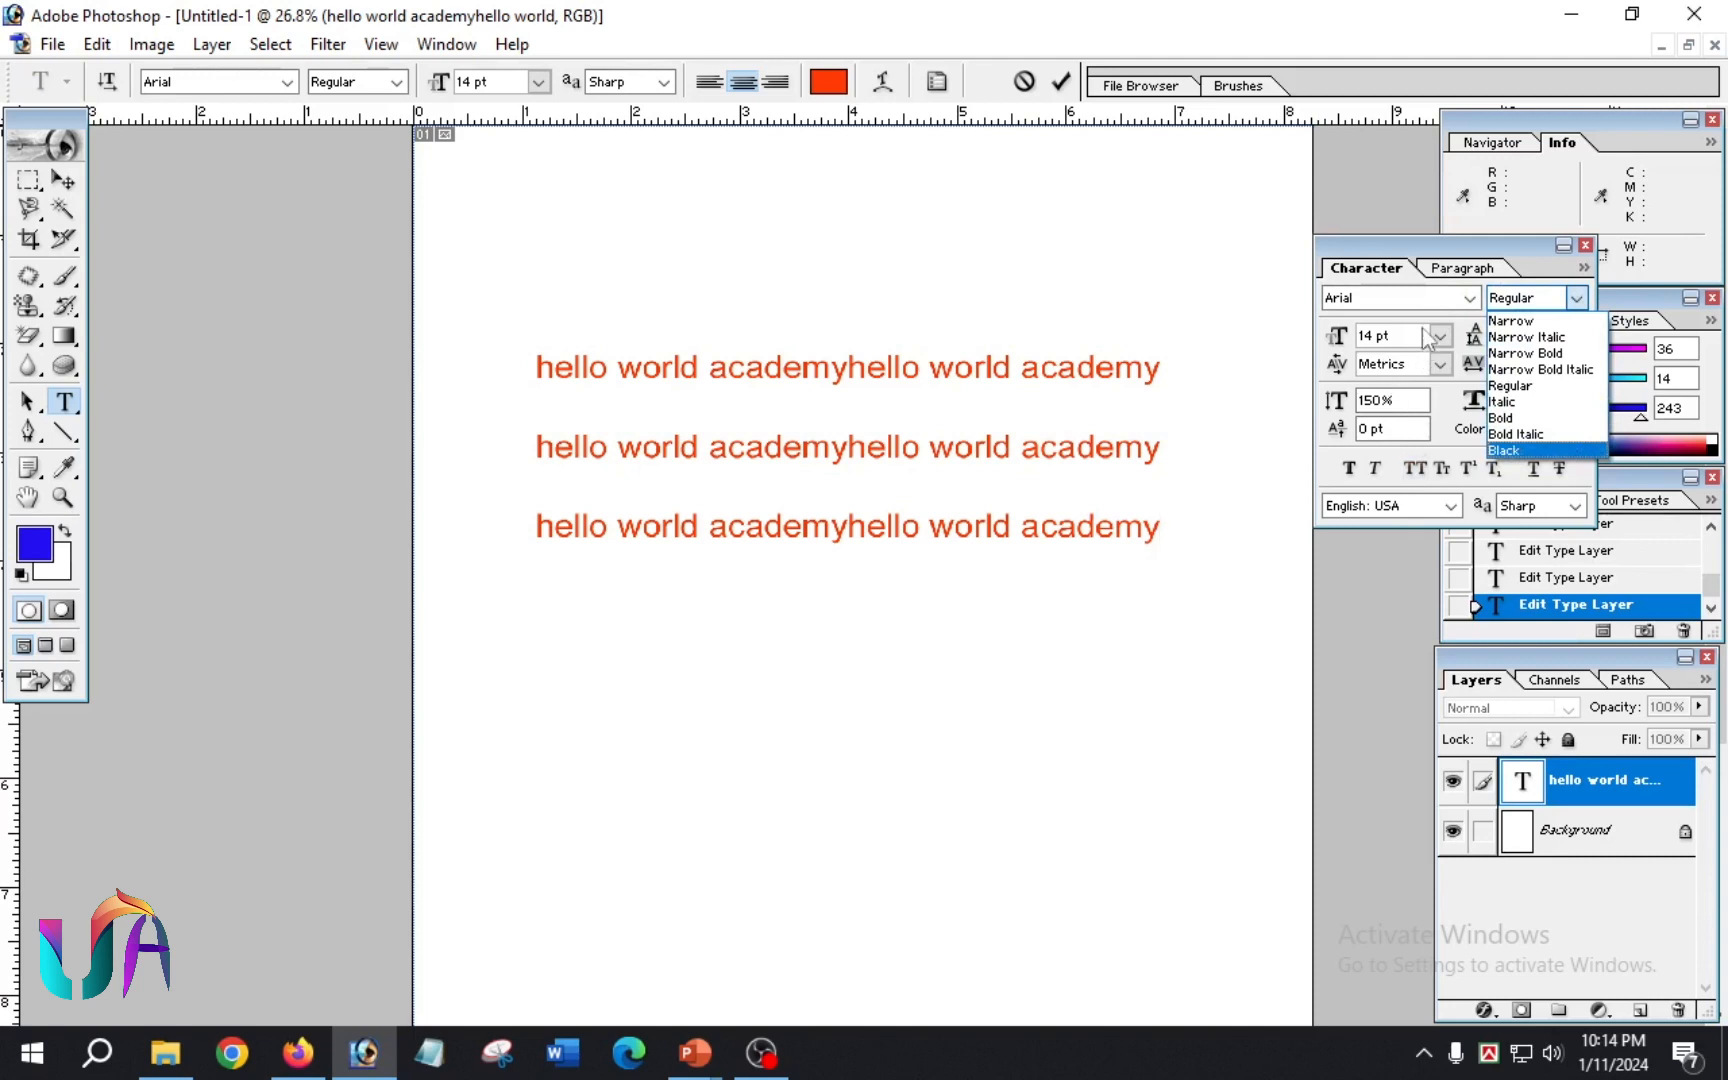
click(1456, 332)
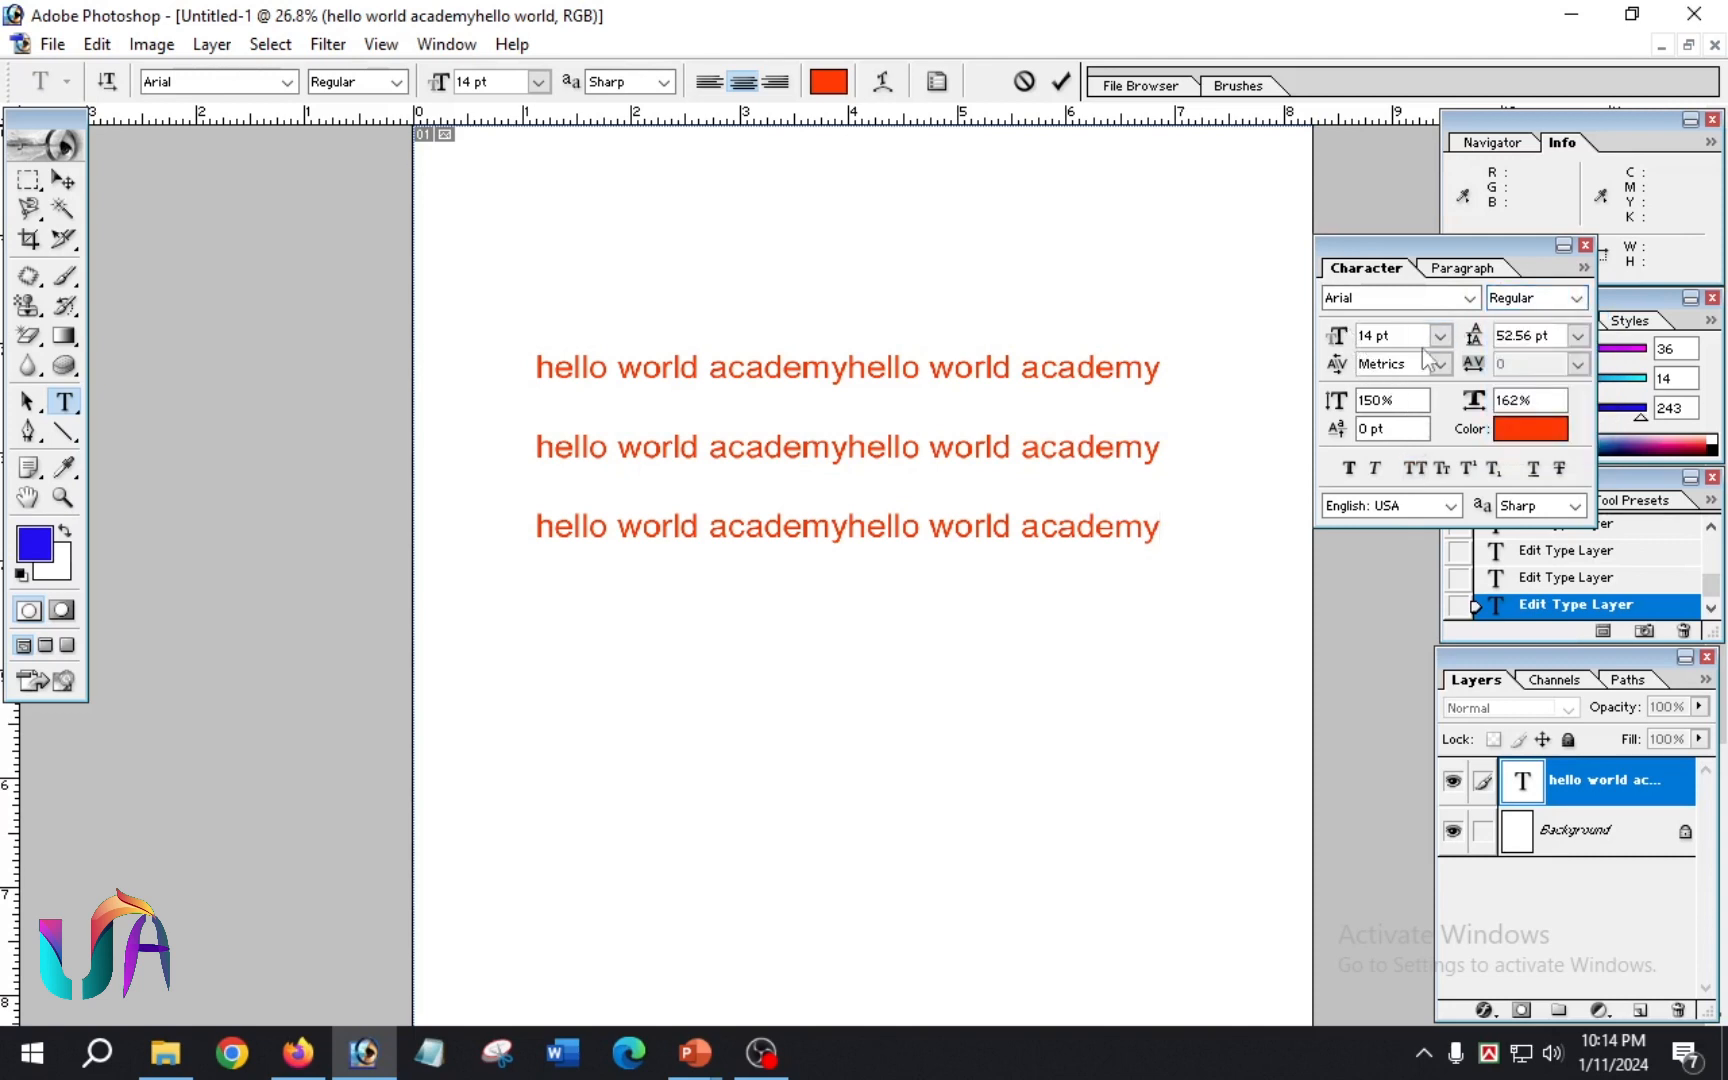
Step: Try changing the font size in the Character palette with no text selected, ending back at 14 pt
click(1366, 337)
key(Up)
key(Up)
key(Up)
key(Up)
key(Up)
key(Up)
key(Down)
key(Down)
key(Down)
key(Down)
key(Down)
key(Down)
key(Down)
key(Down)
key(Down)
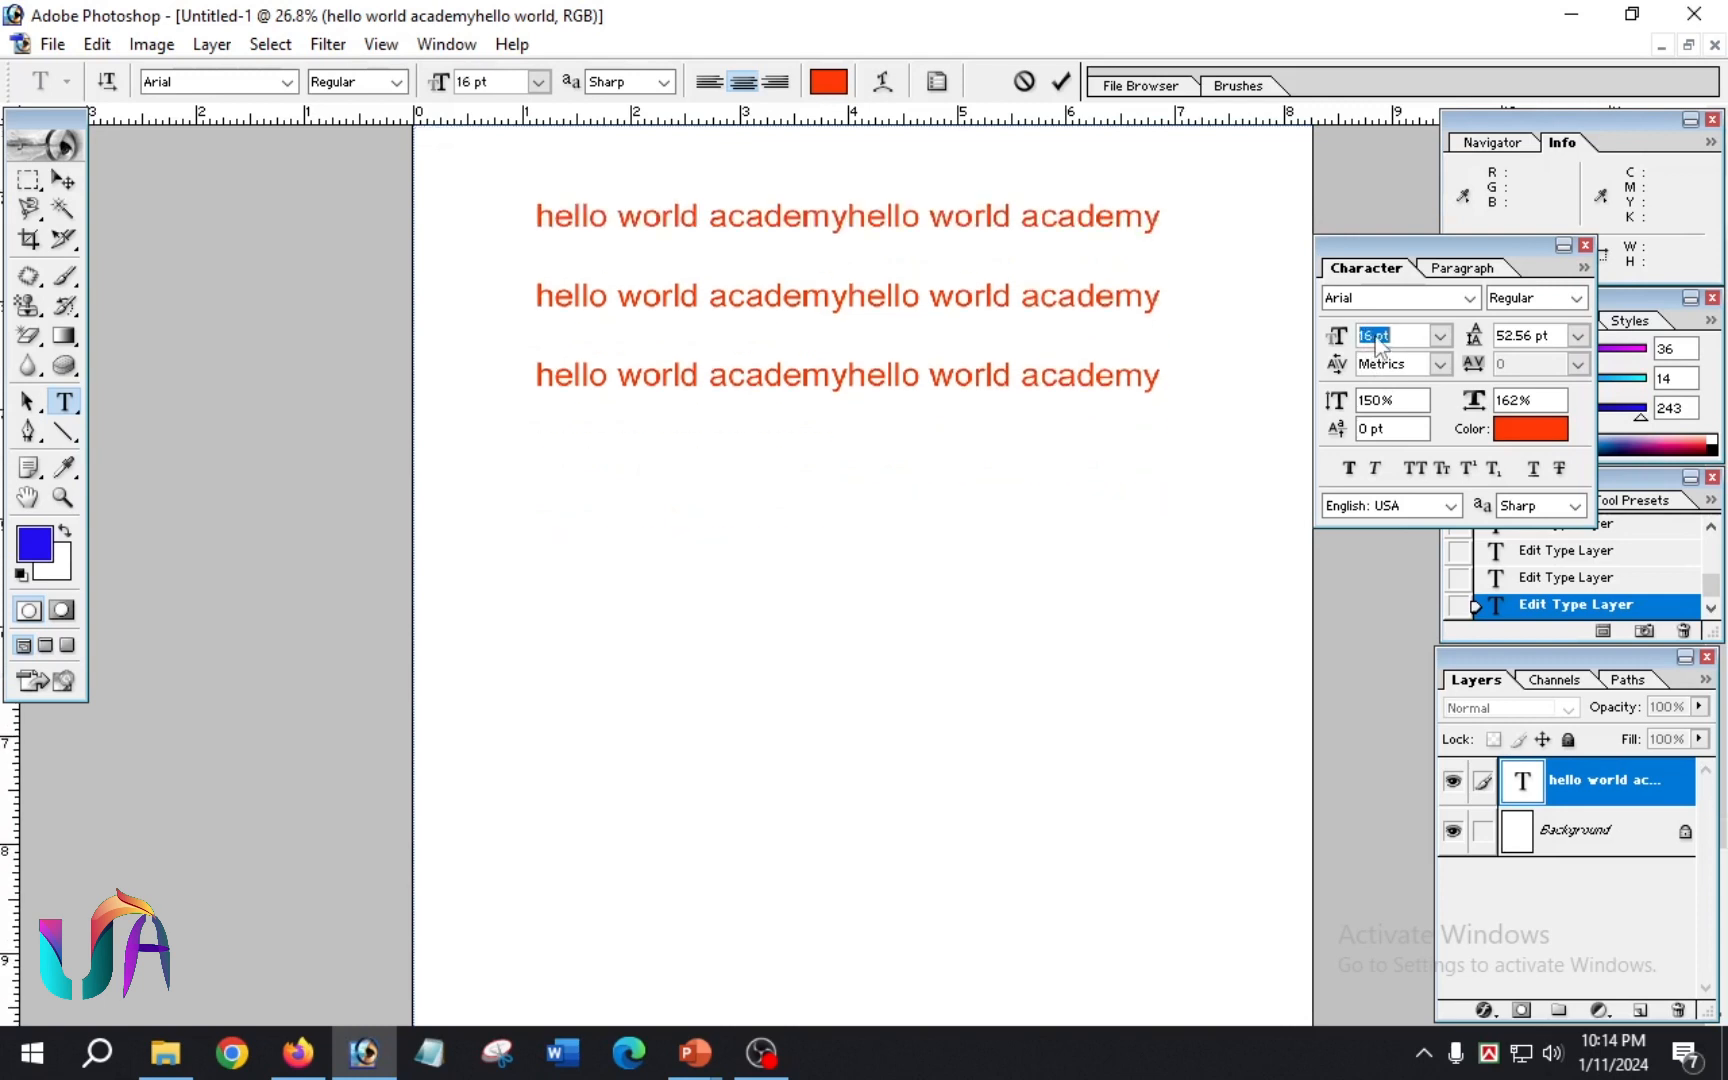
click(1116, 488)
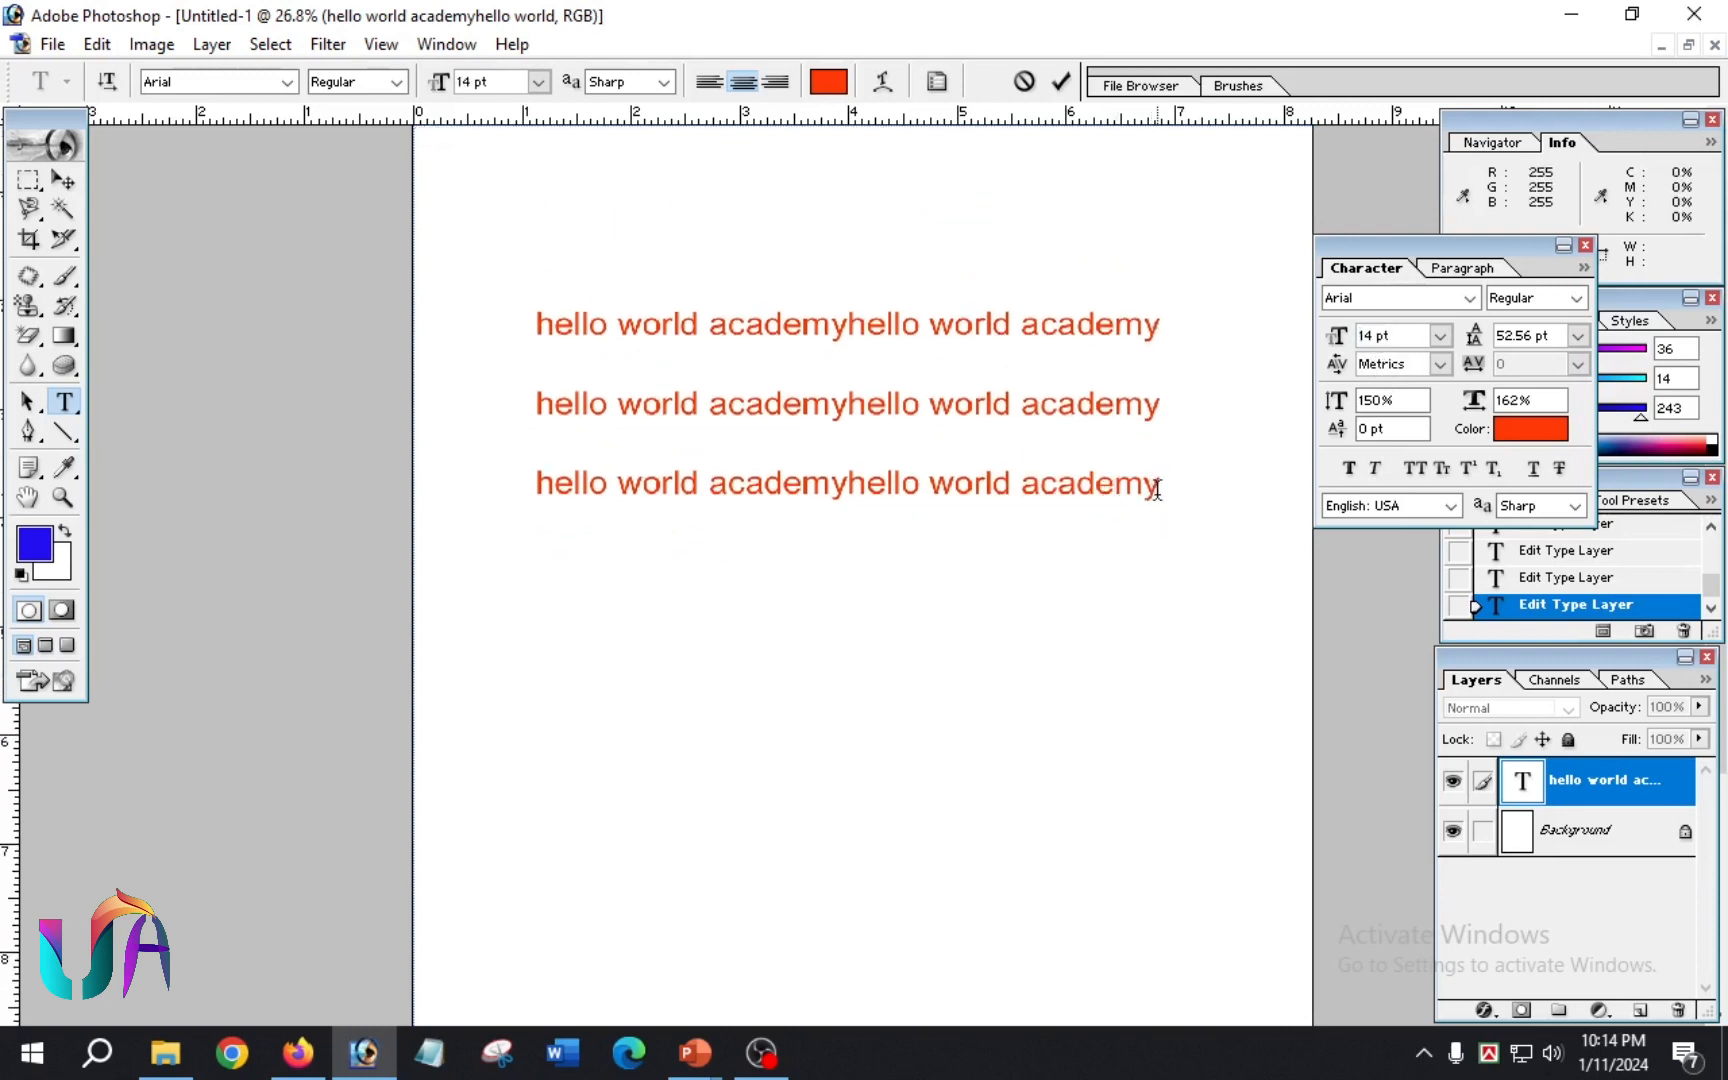
Step: Select all three lines of text, try a font size of 18 pt and set it back to 14 pt
drag(1157, 484, 532, 316)
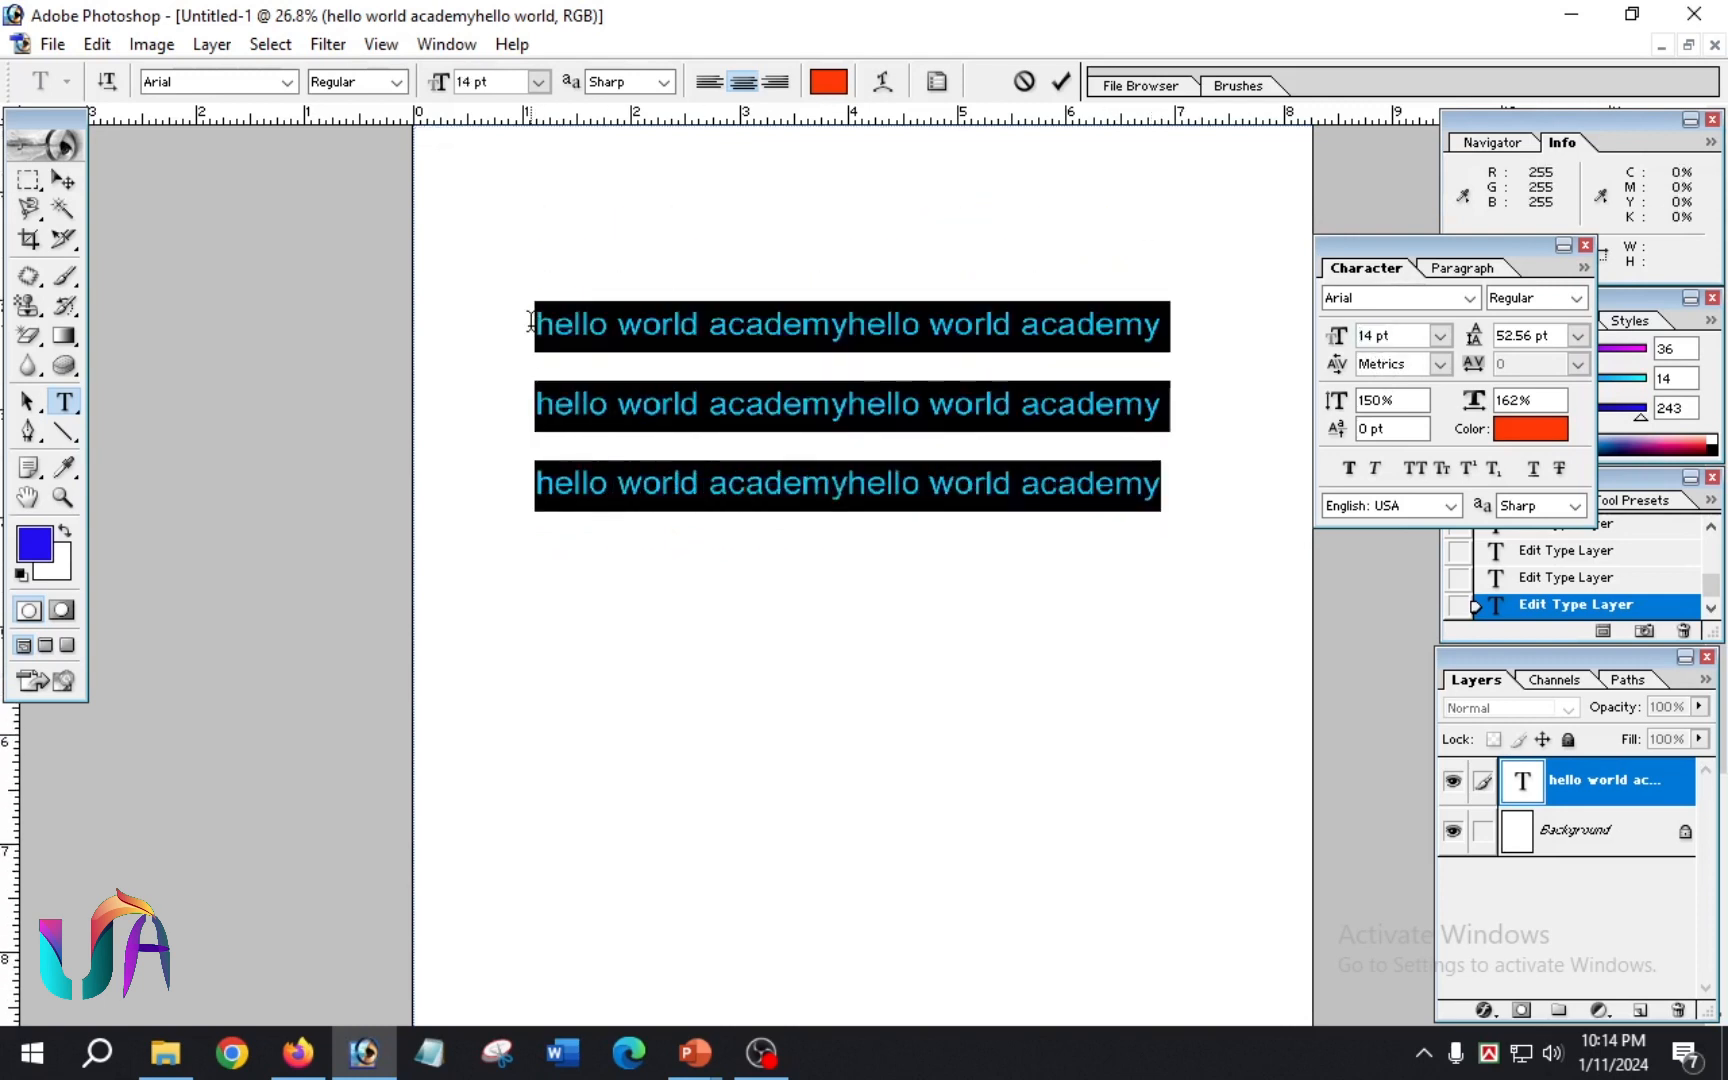
click(1371, 338)
key(Up)
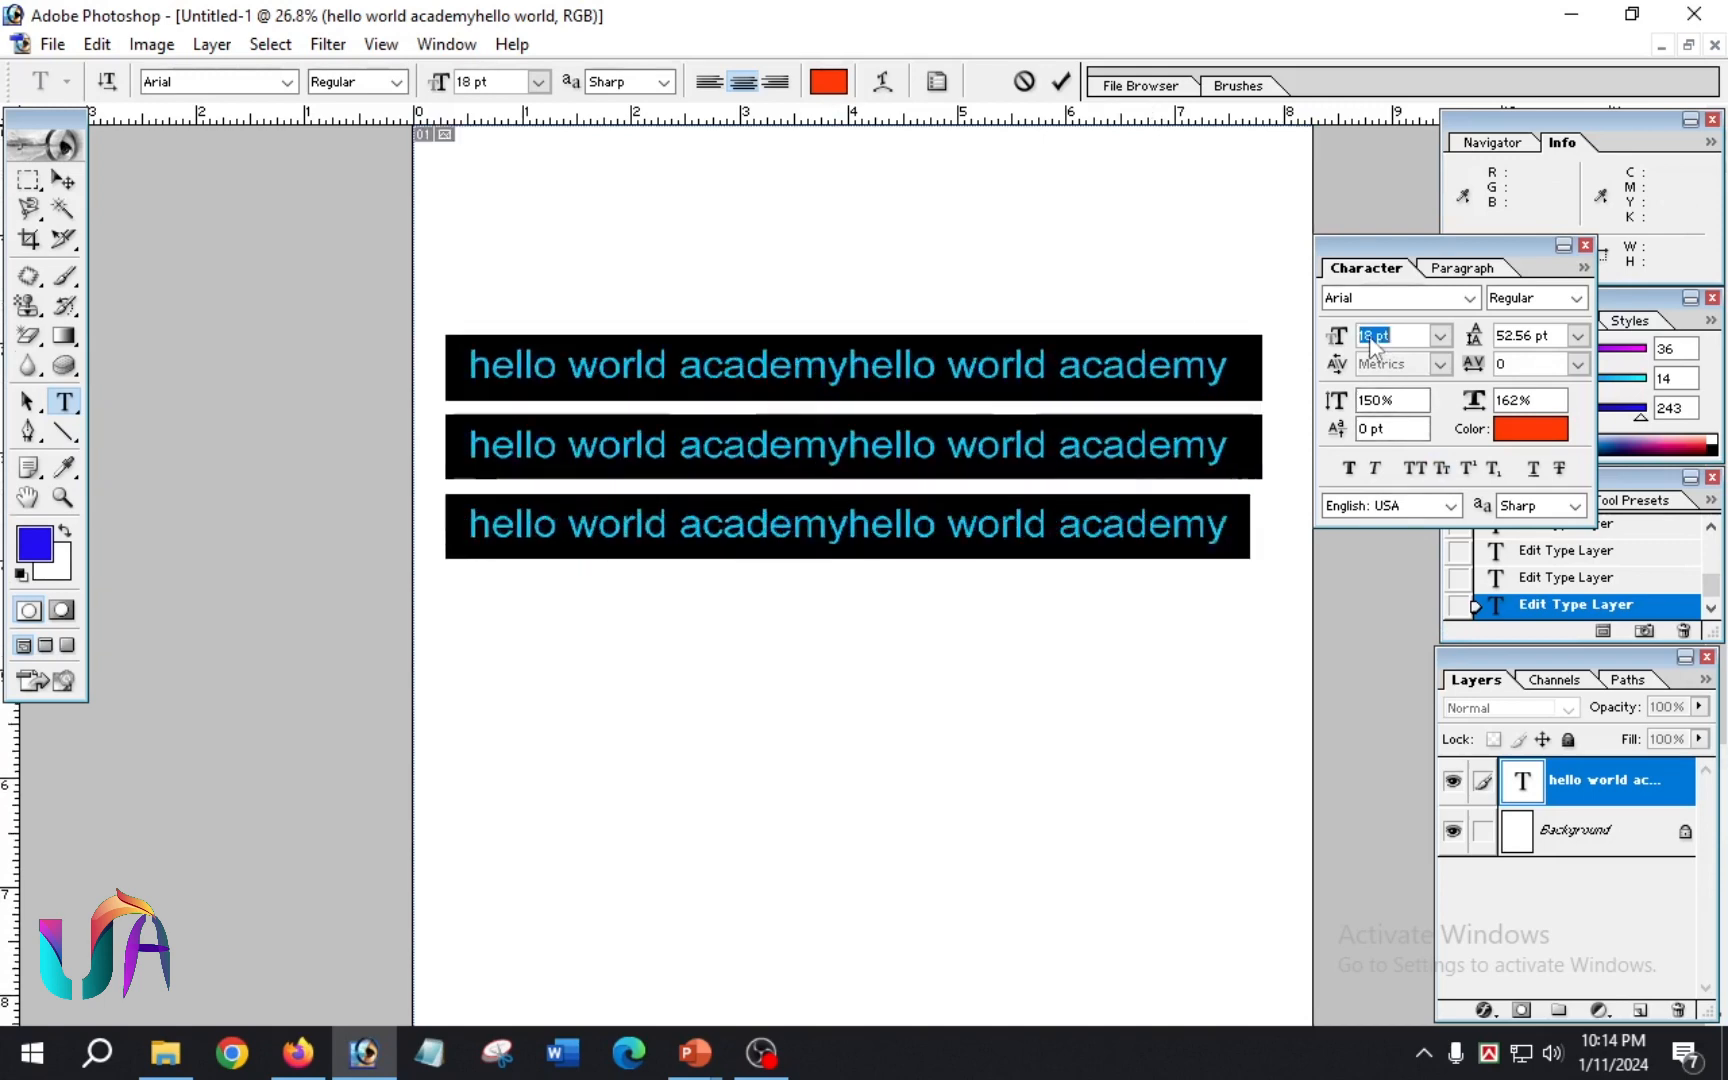
key(Down)
key(Down)
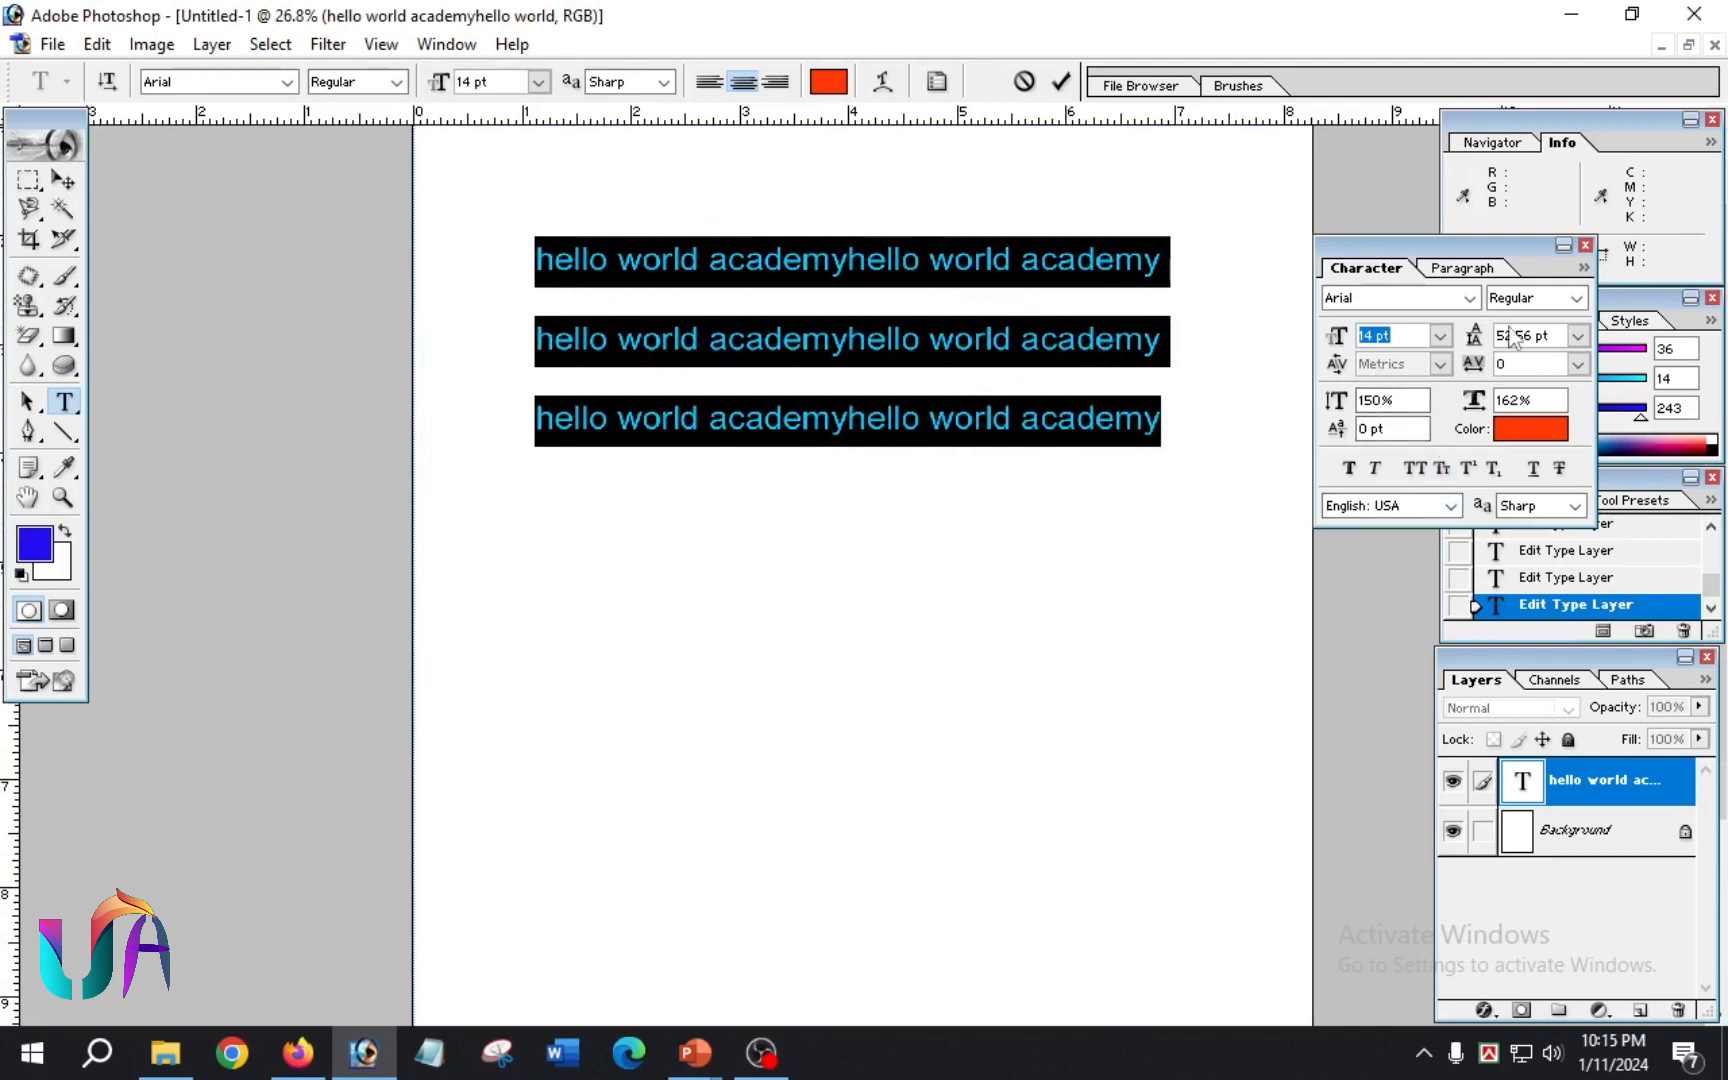
Step: Try looser and tighter leading on the selected lines, ending at 57.56 pt
scroll(1520, 345, up, 2)
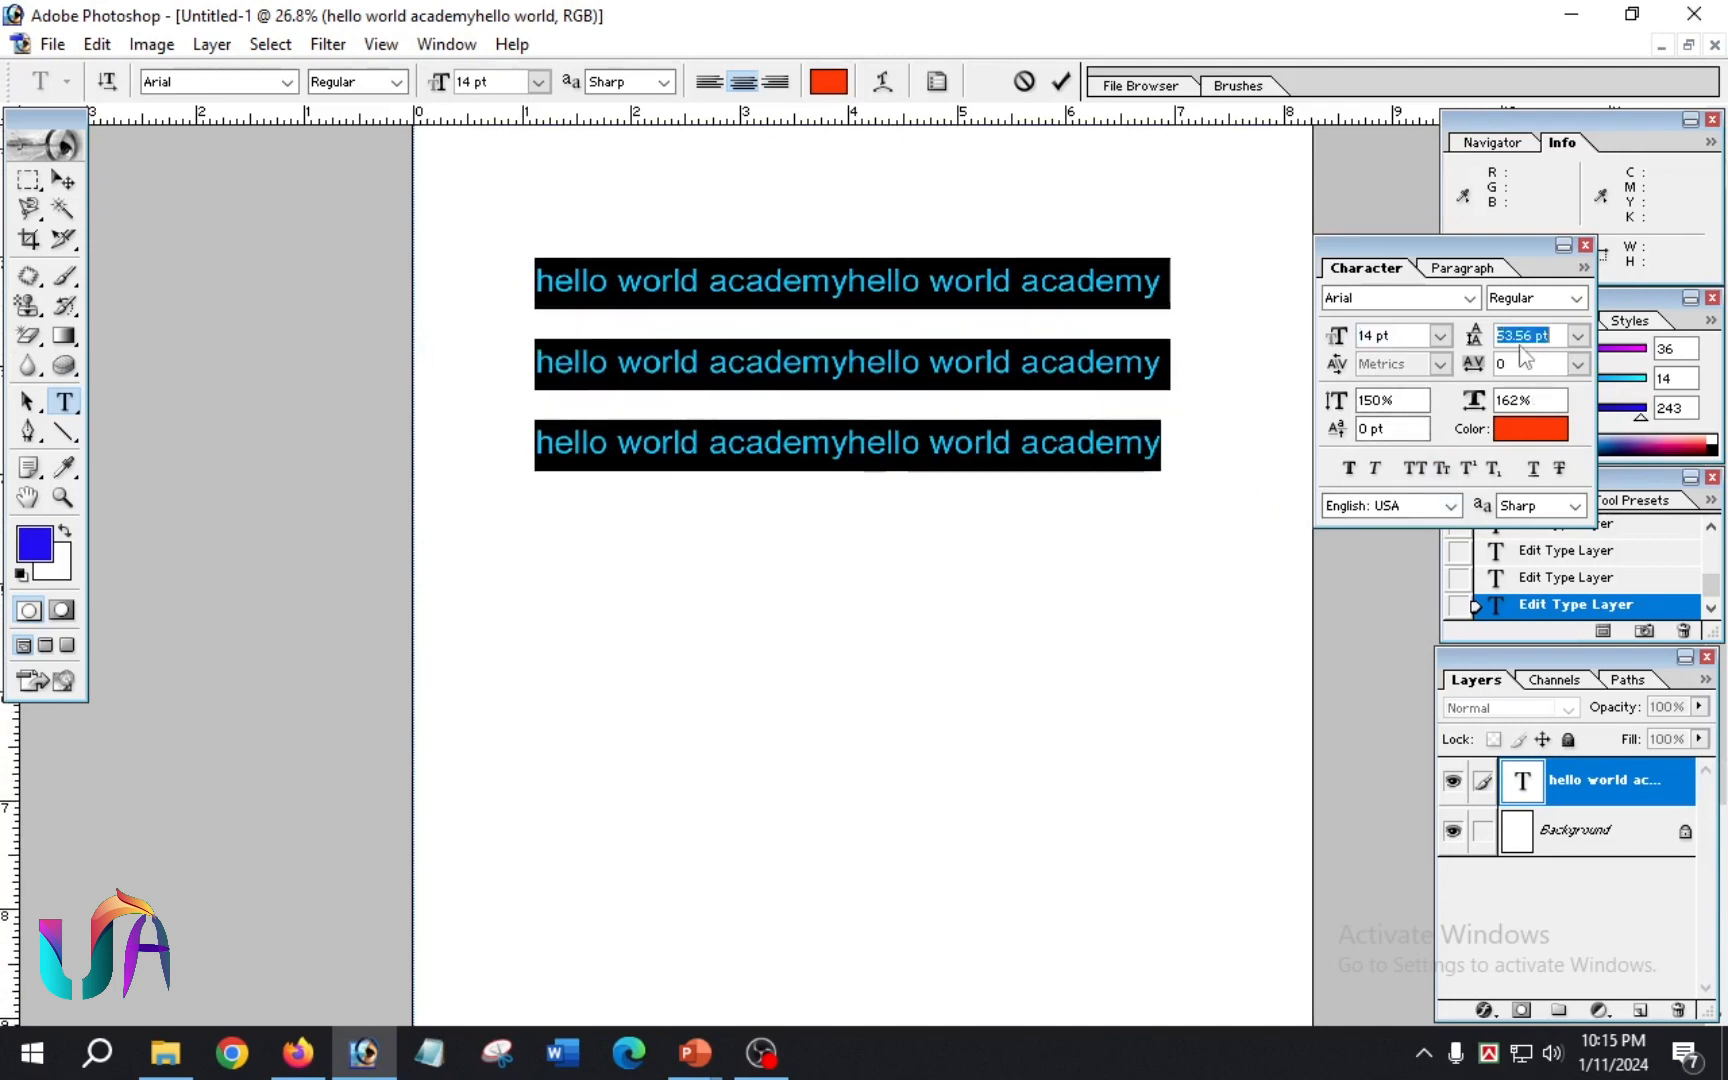
scroll(1520, 345, down, 7)
scroll(1522, 345, up, 11)
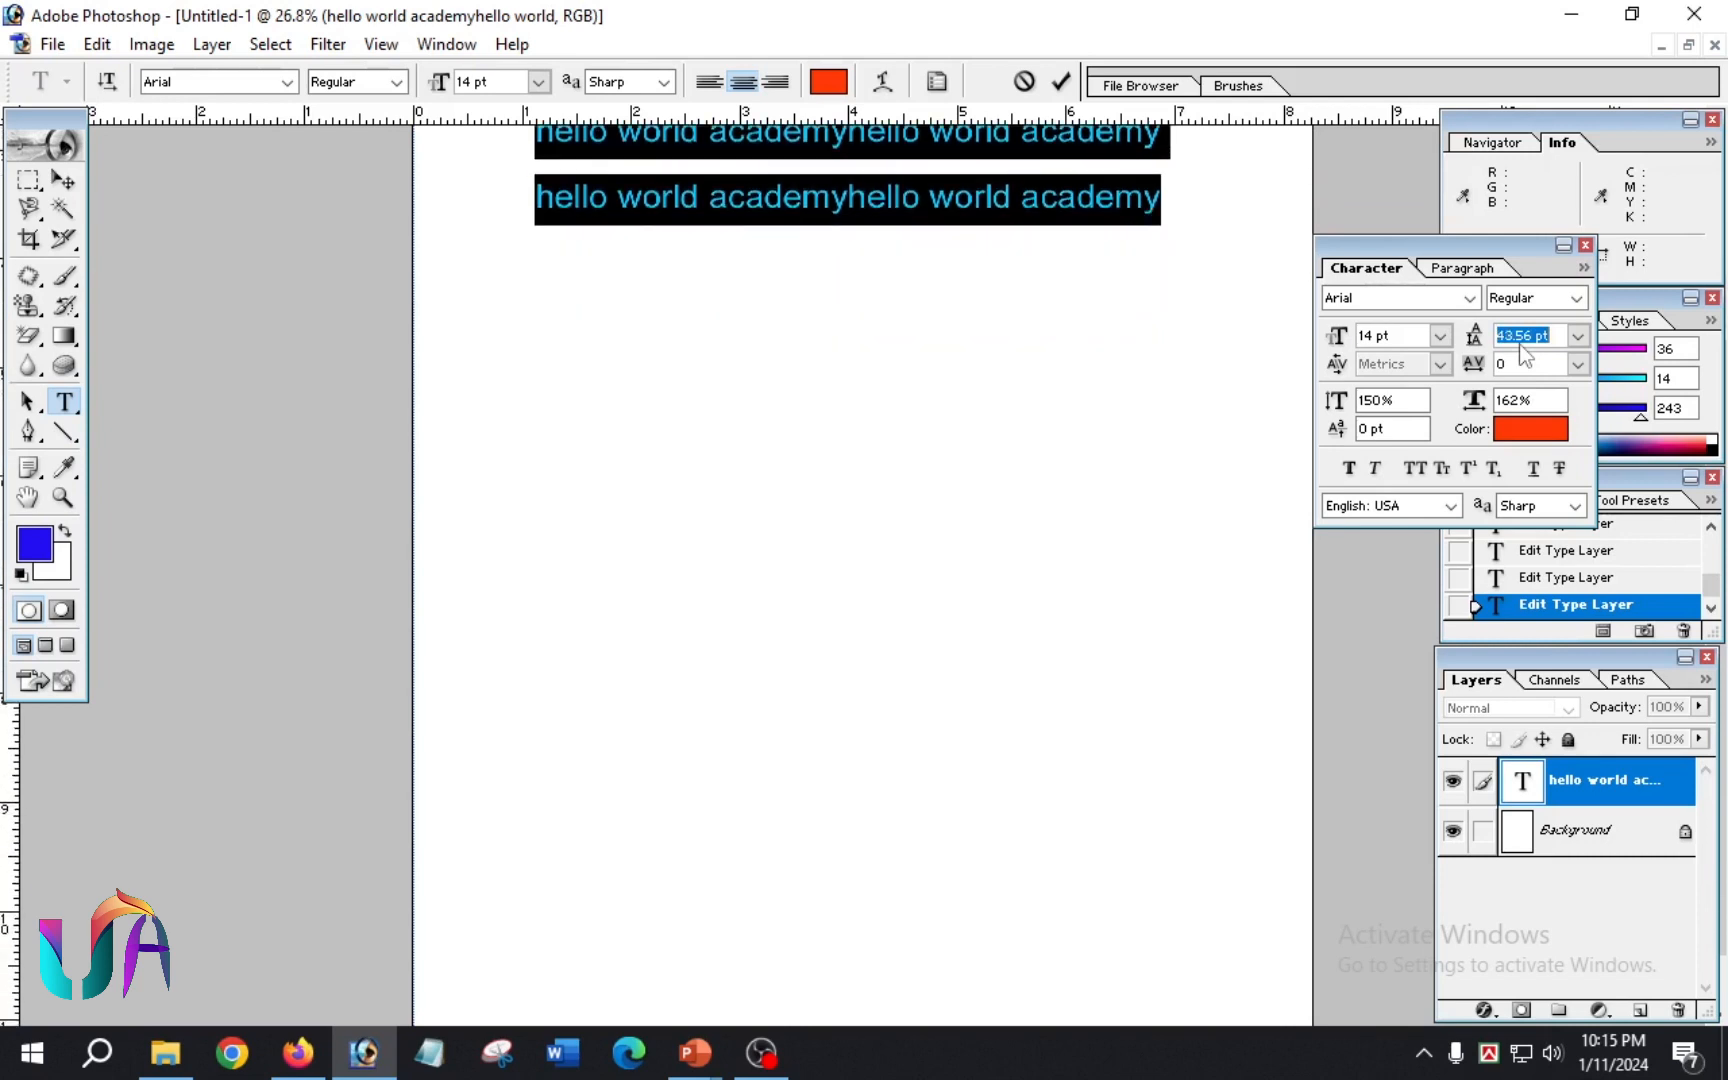
scroll(1525, 345, down, 1)
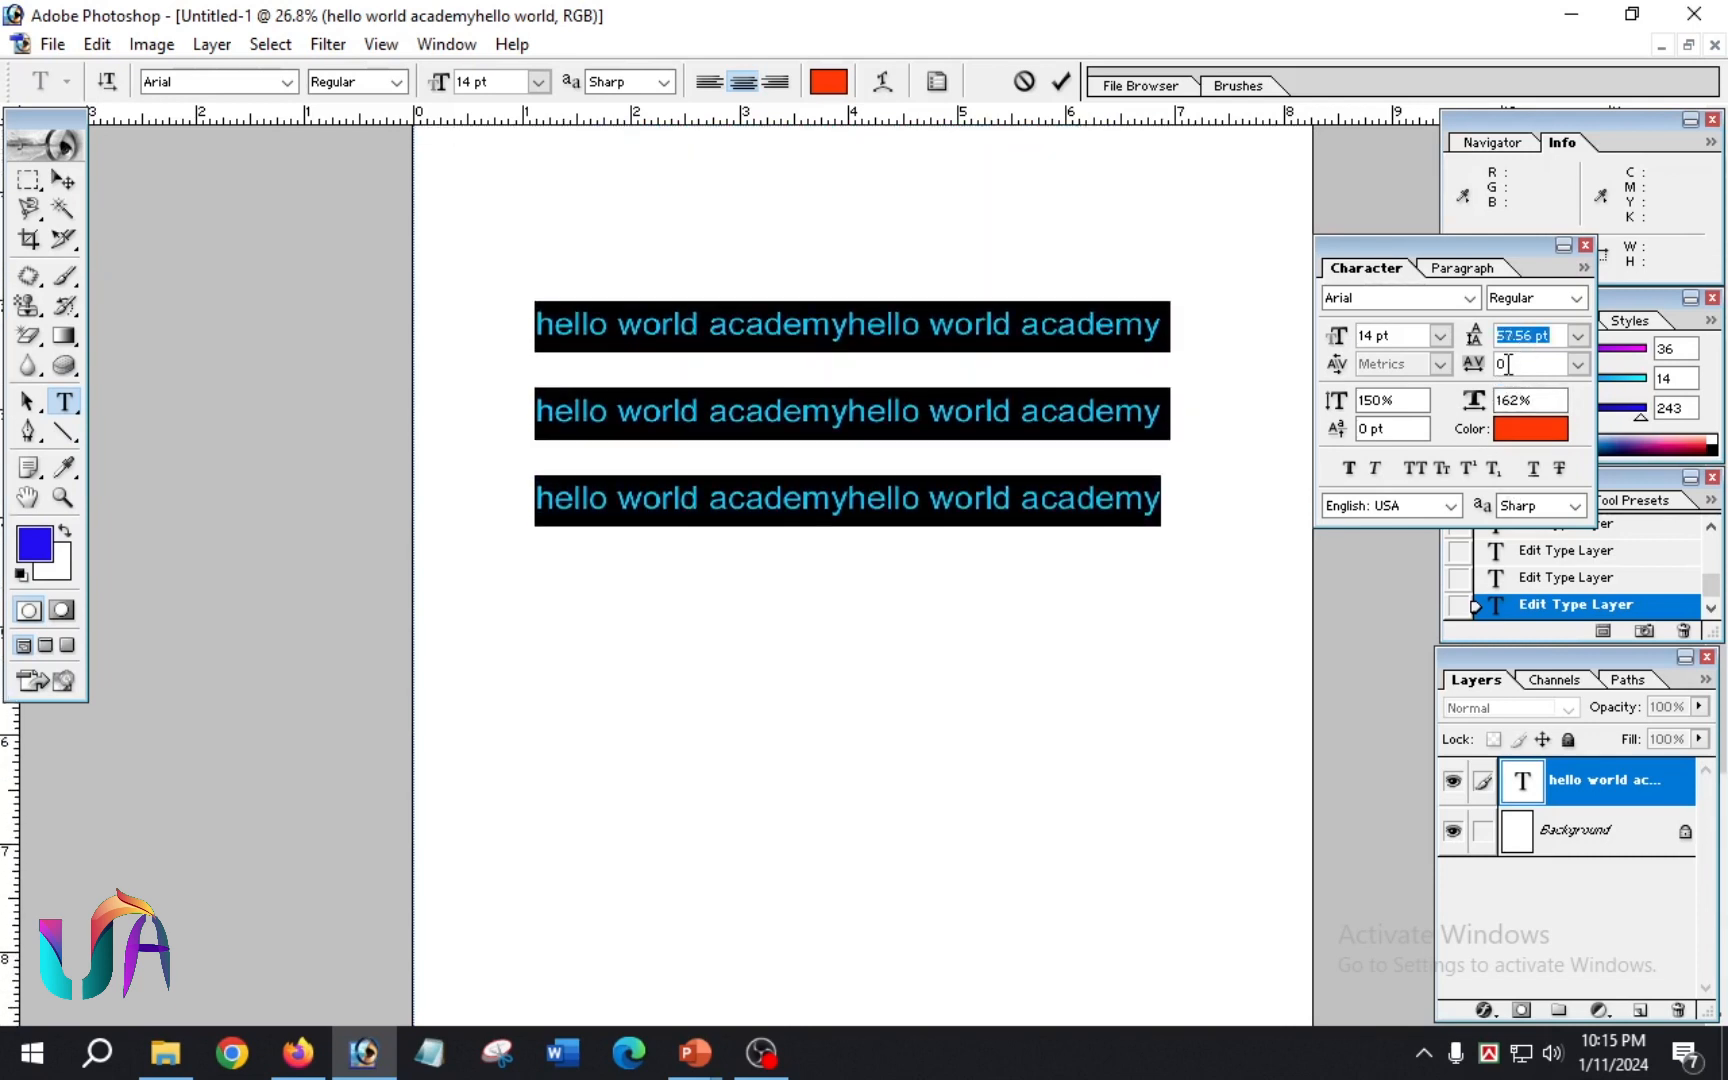
Step: Try wider tracking on the selected text, ending at 40, and set its vertical scale to 199%
click(1508, 364)
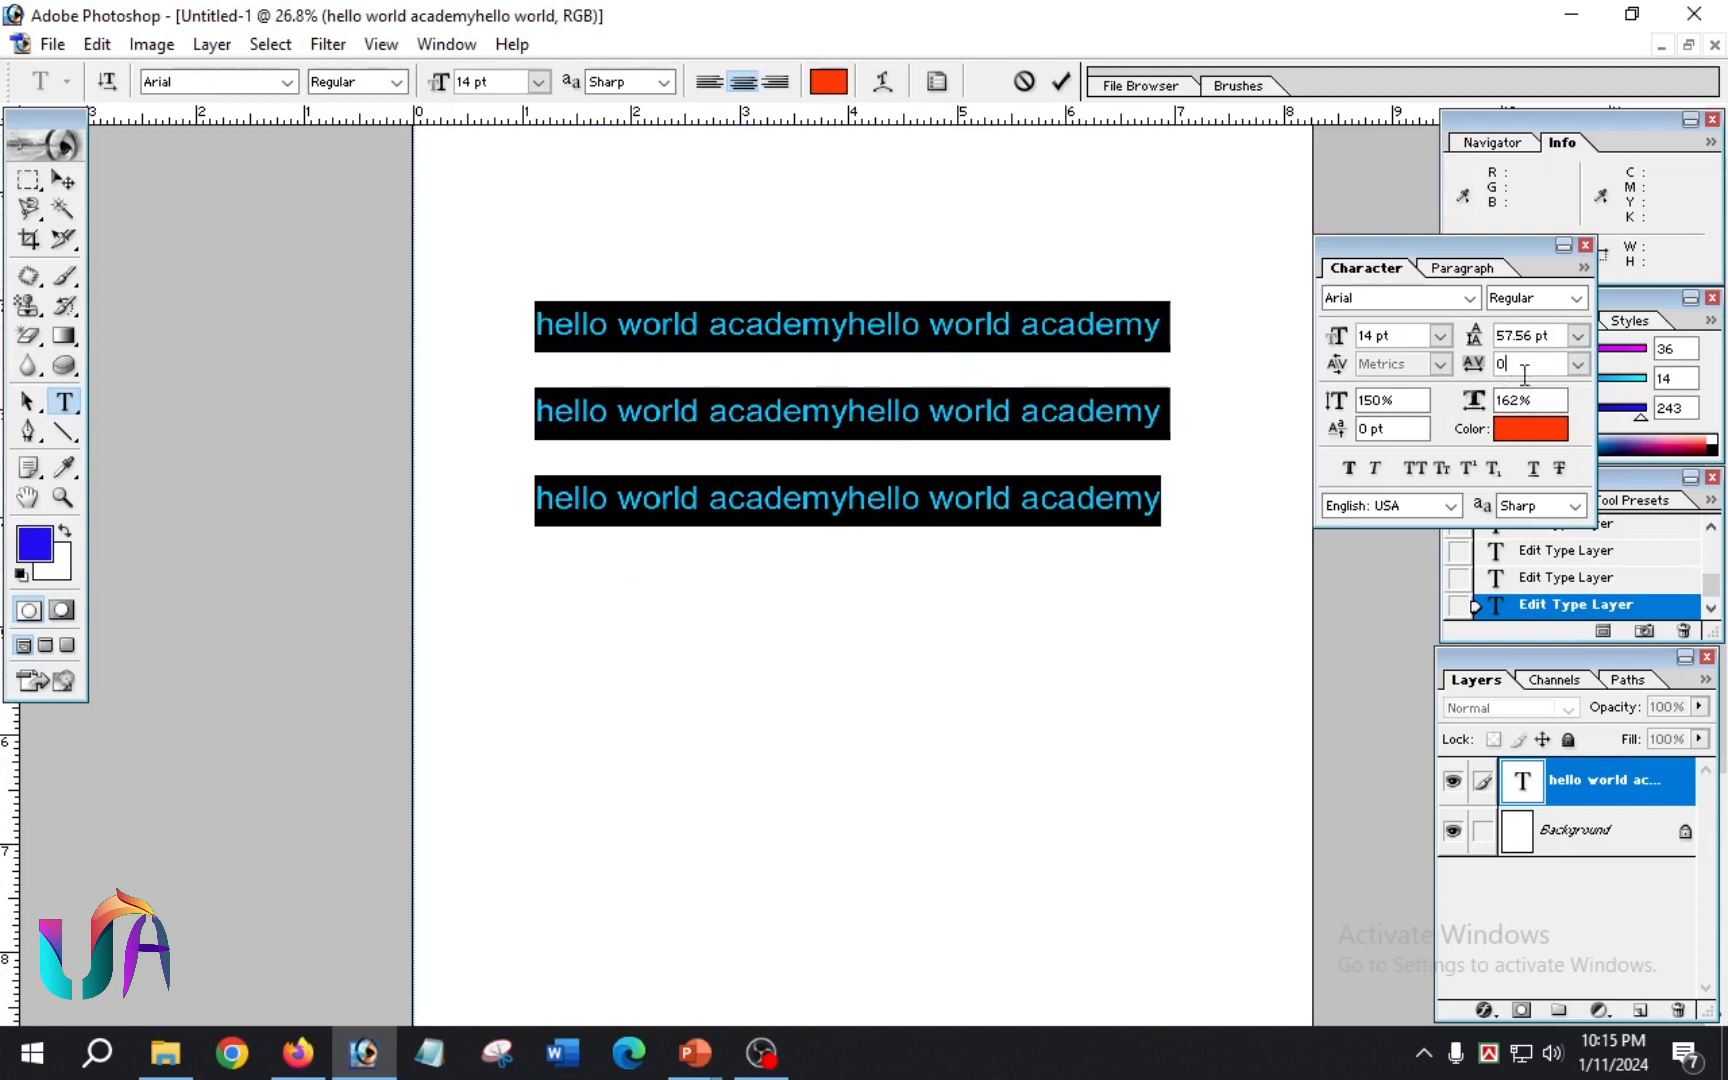
scroll(1514, 368, up, 20)
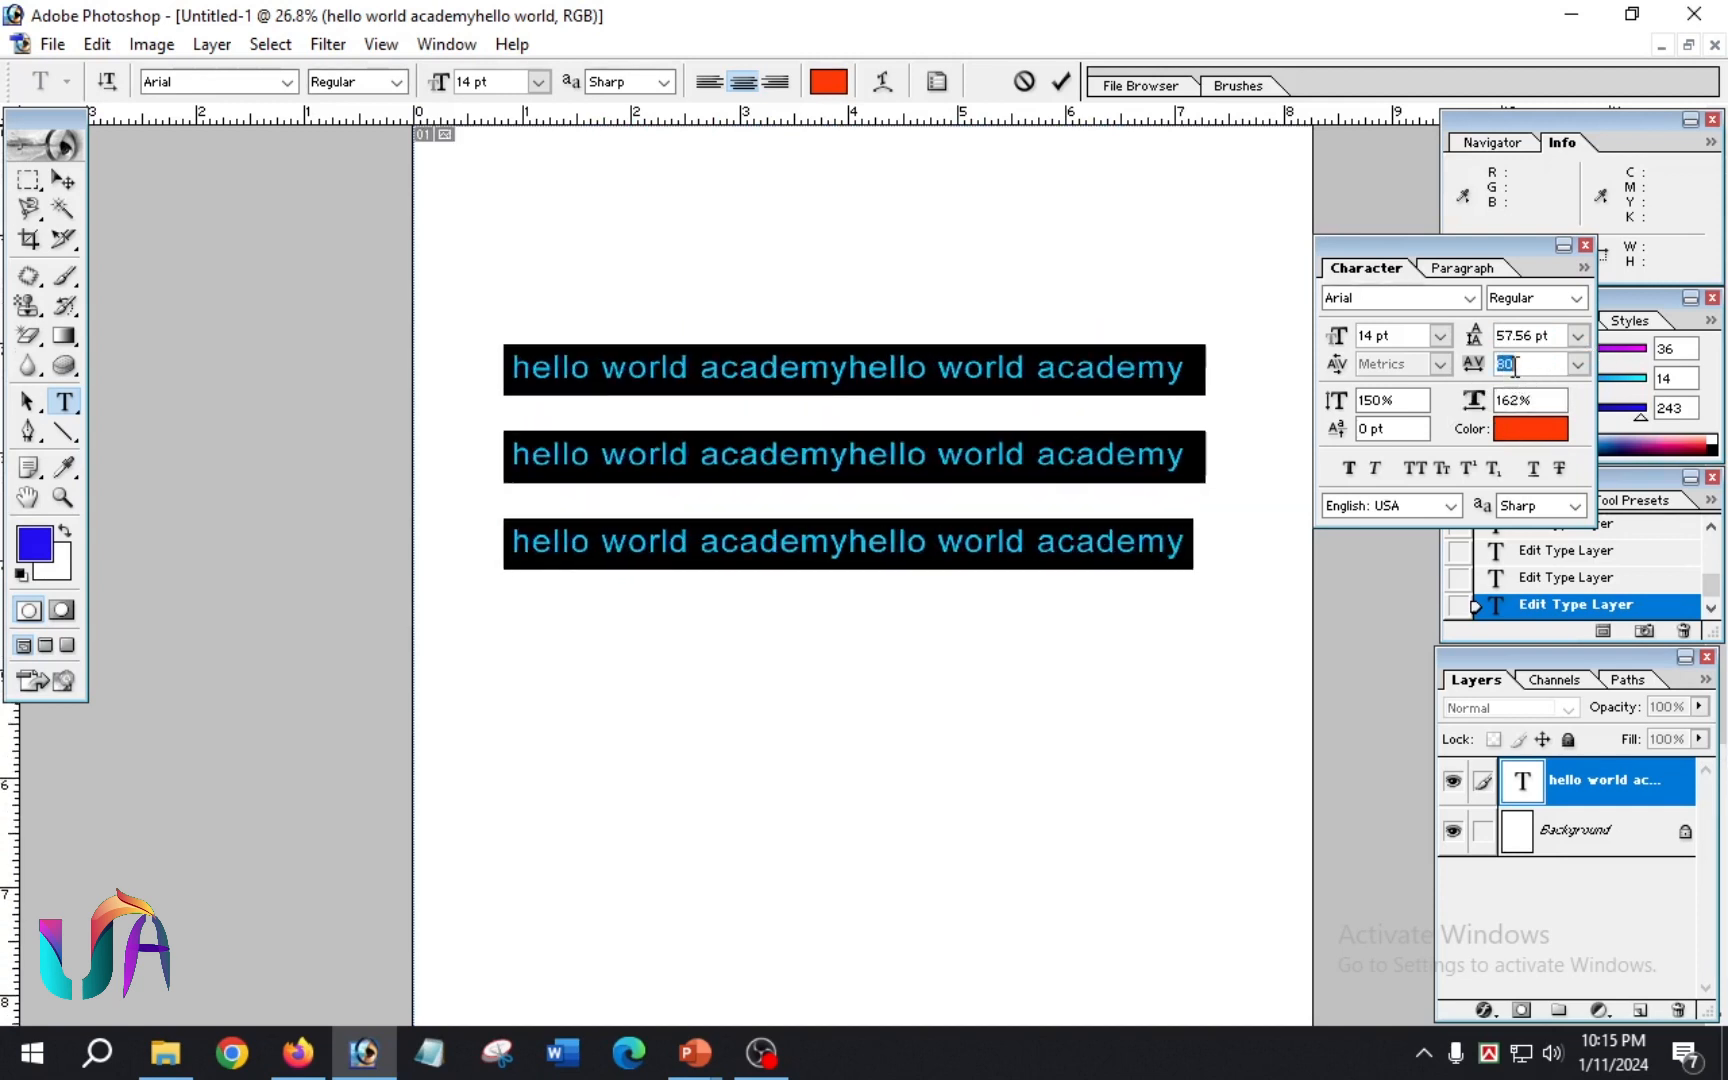
scroll(1514, 368, down, 19)
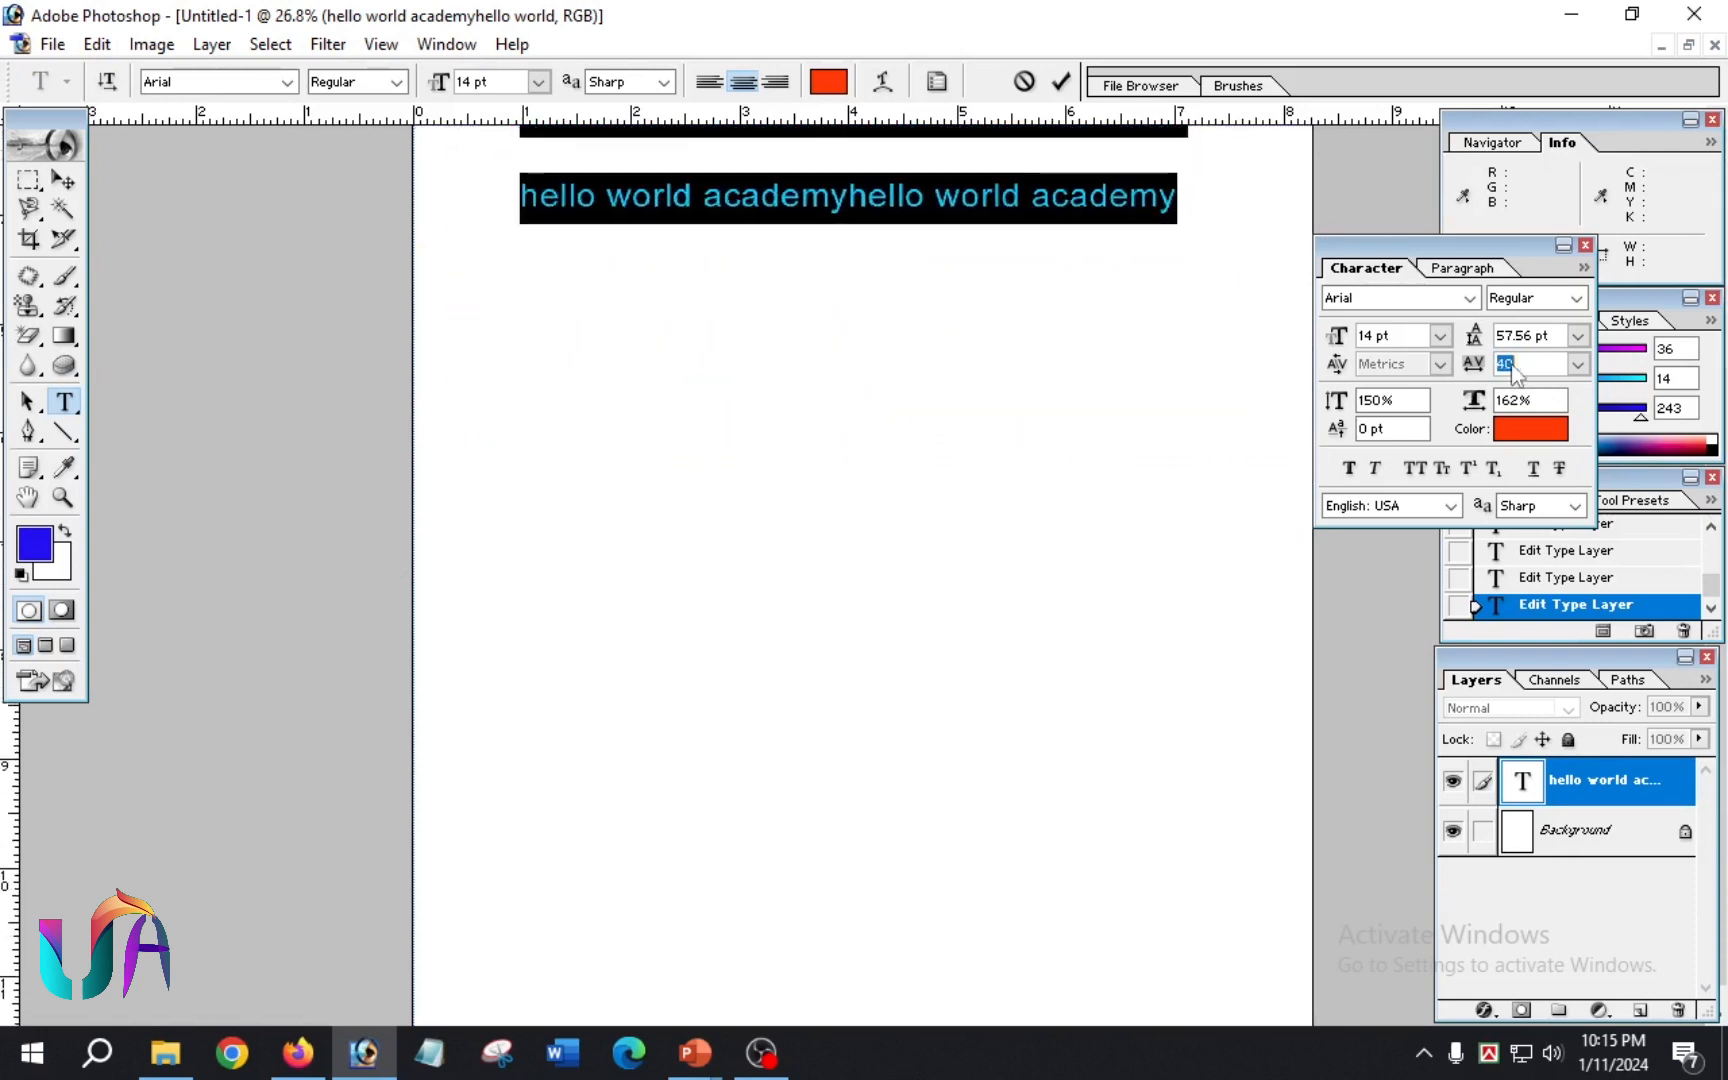
scroll(1118, 355, up, 5)
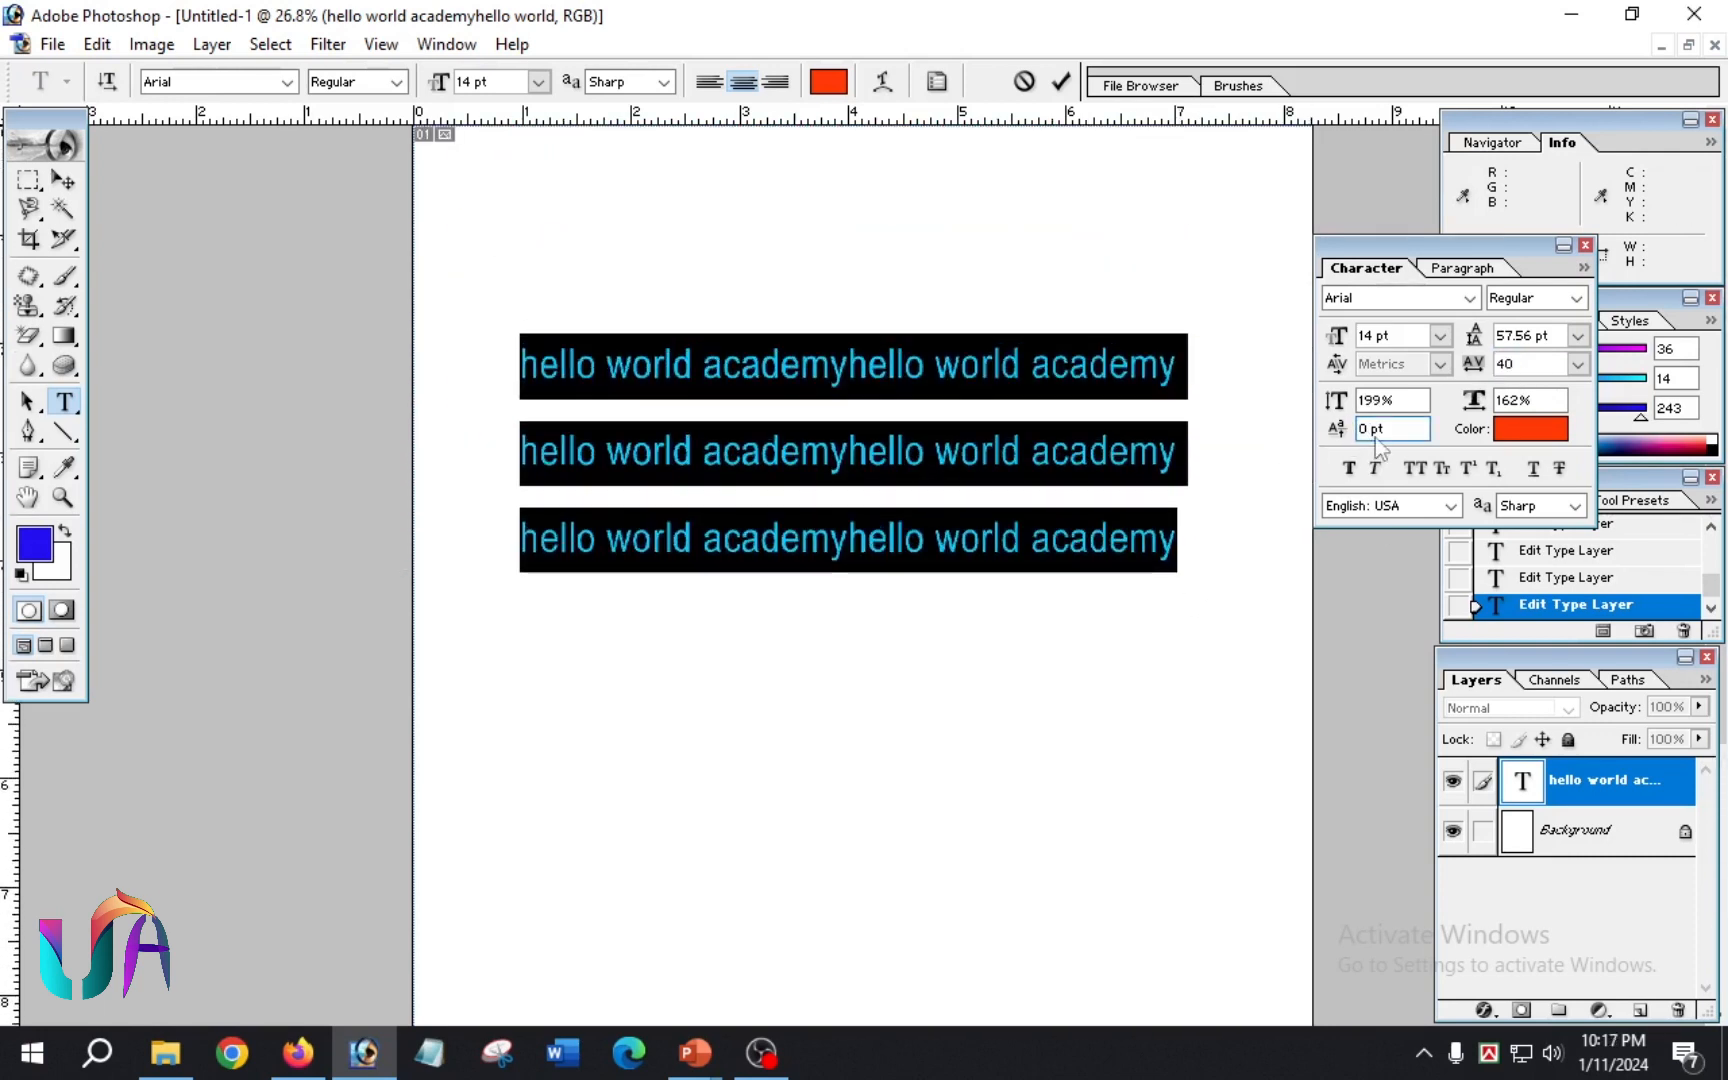
Step: Set the selected text's baseline shift to 2 pt and its horizontal scale to 171%
scroll(1367, 440, up, 6)
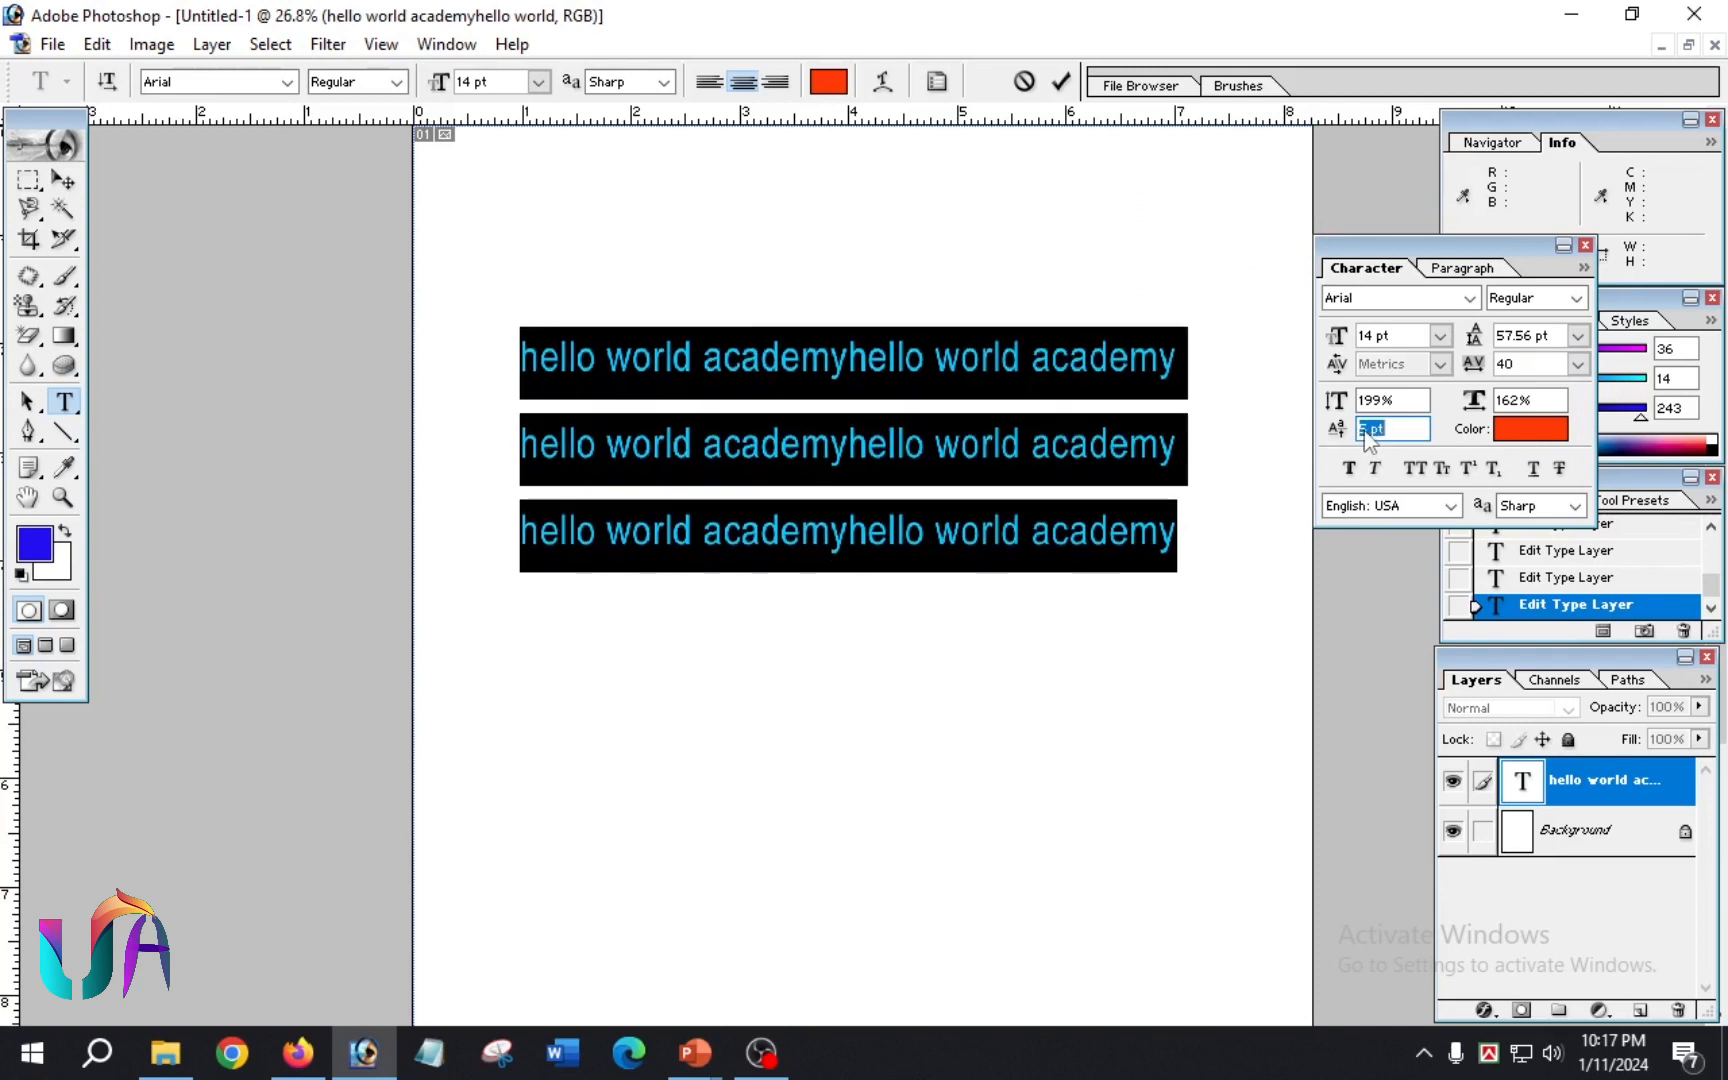
scroll(1367, 440, up, 3)
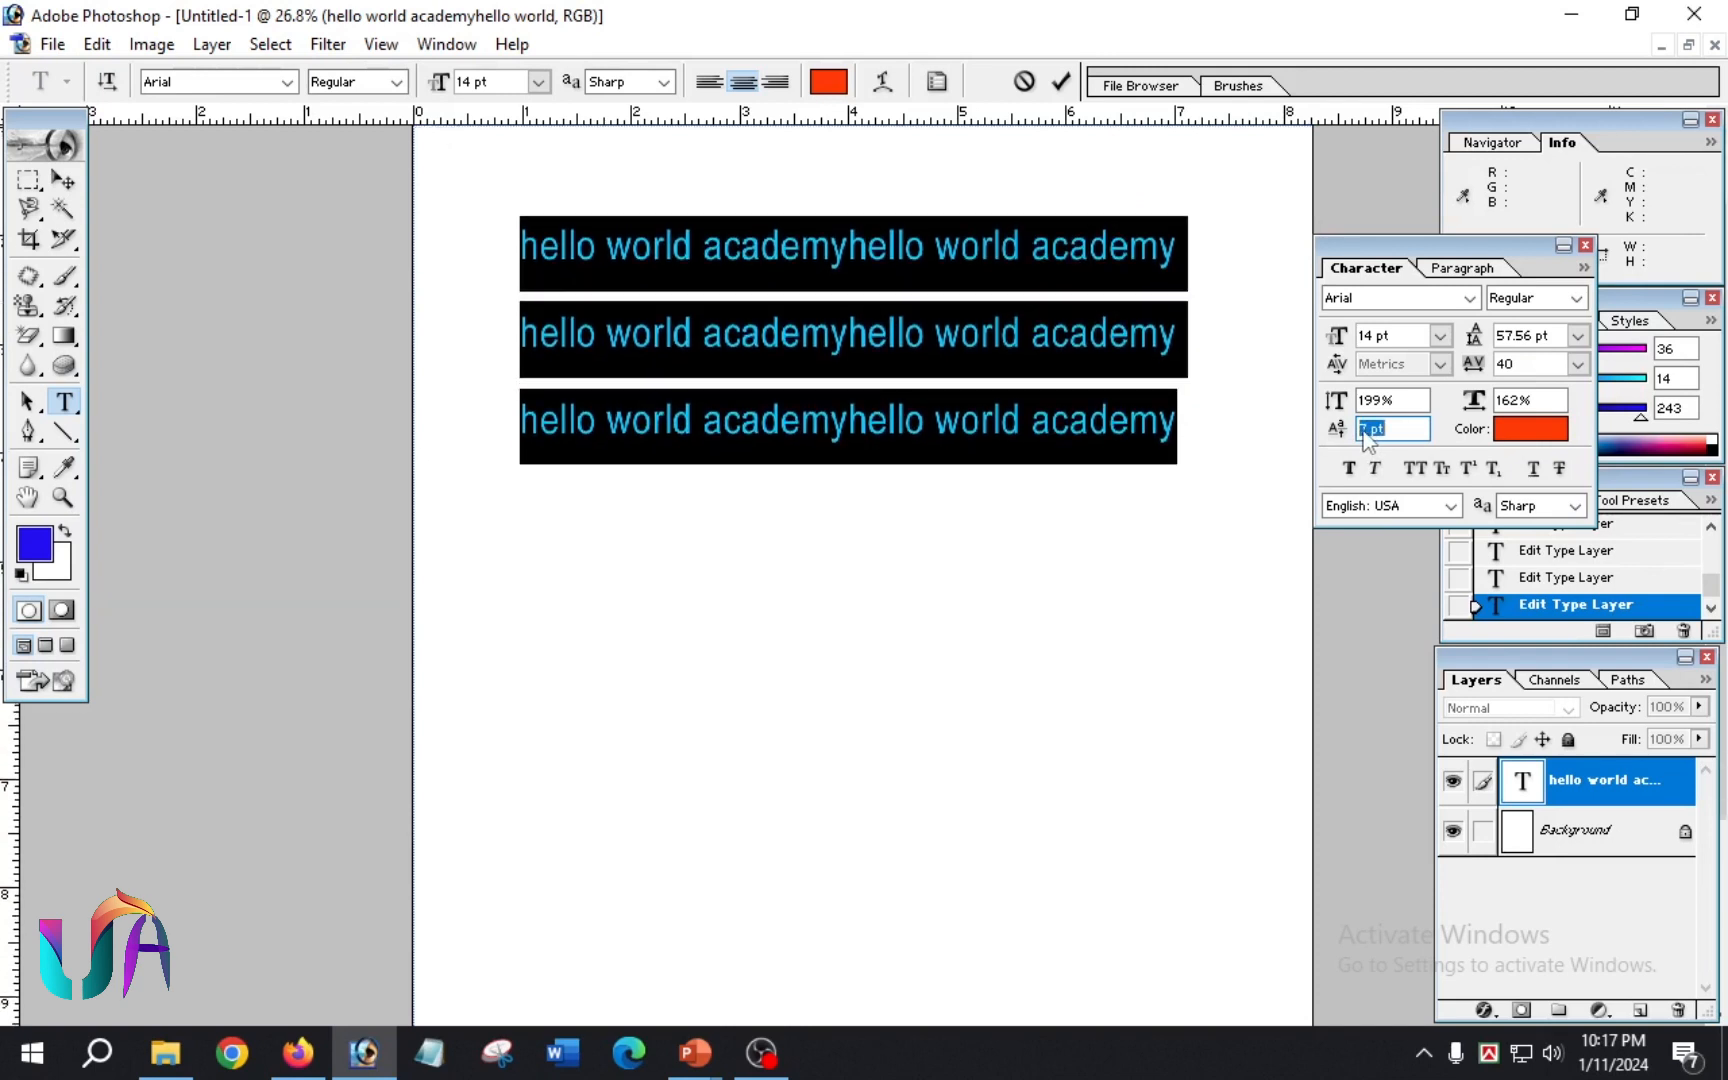
scroll(1367, 440, up, 4)
scroll(1367, 440, down, 9)
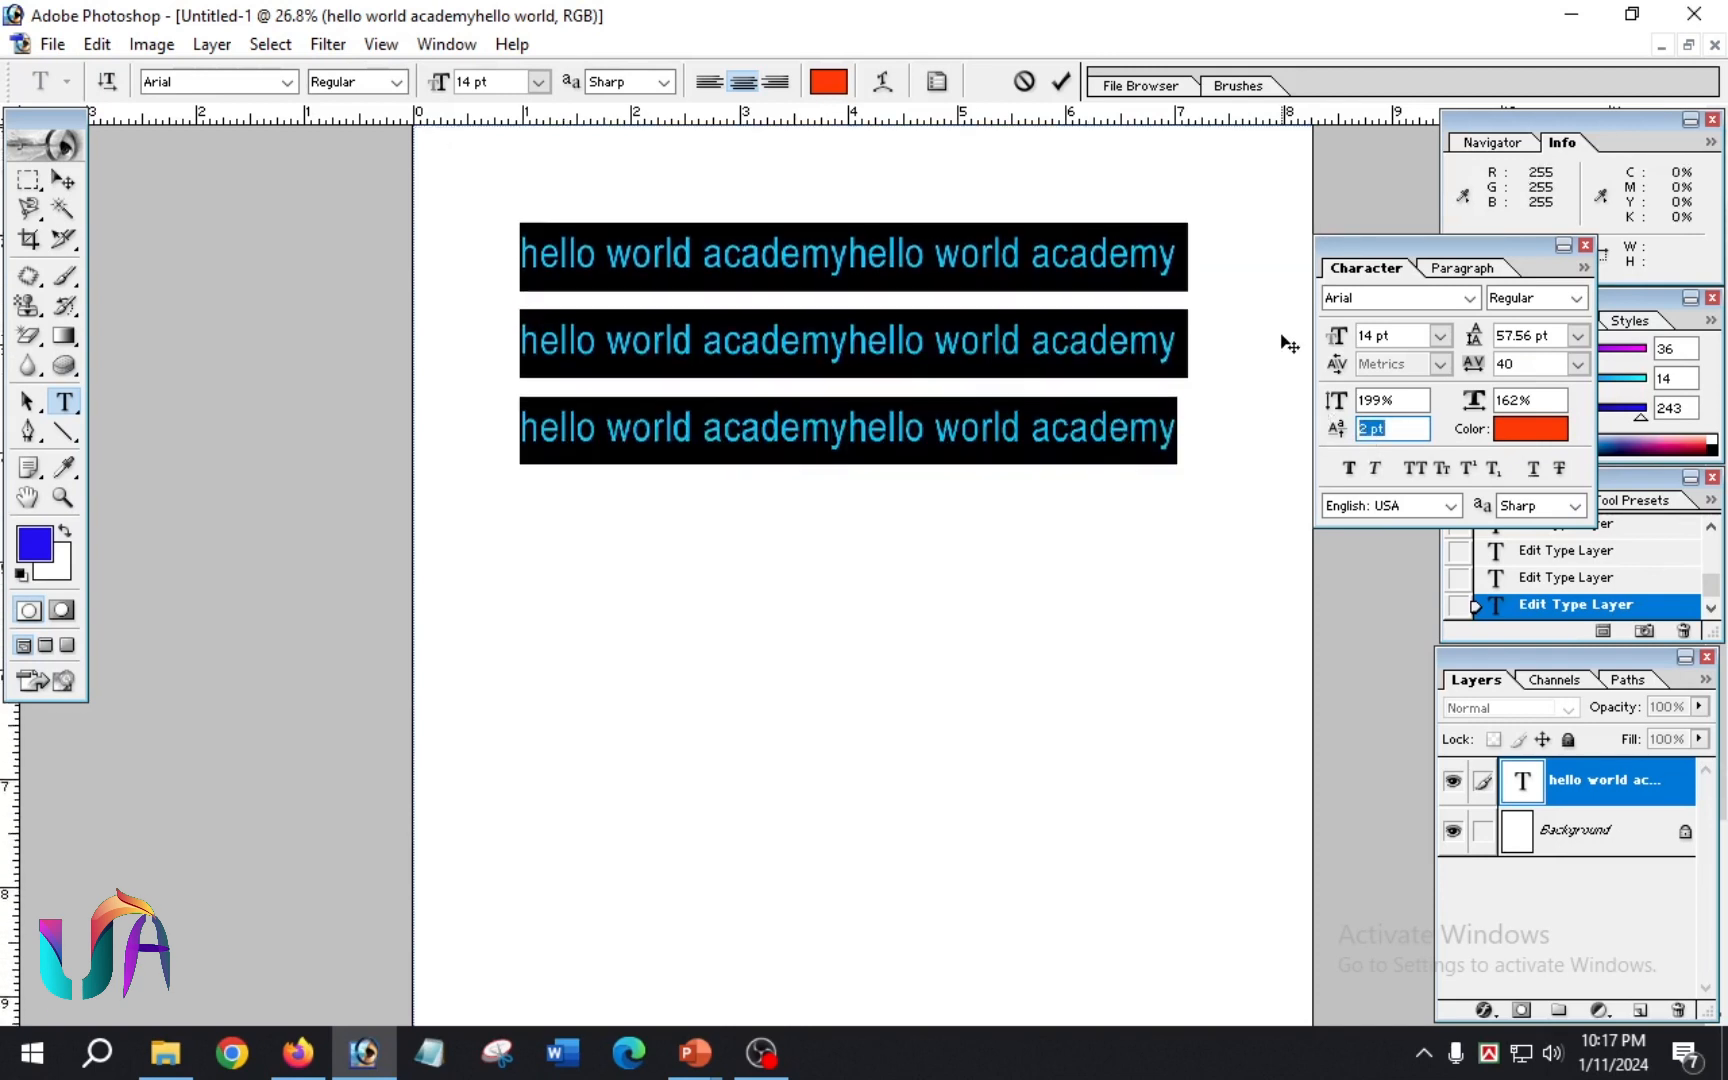
click(1510, 402)
scroll(1508, 402, up, 9)
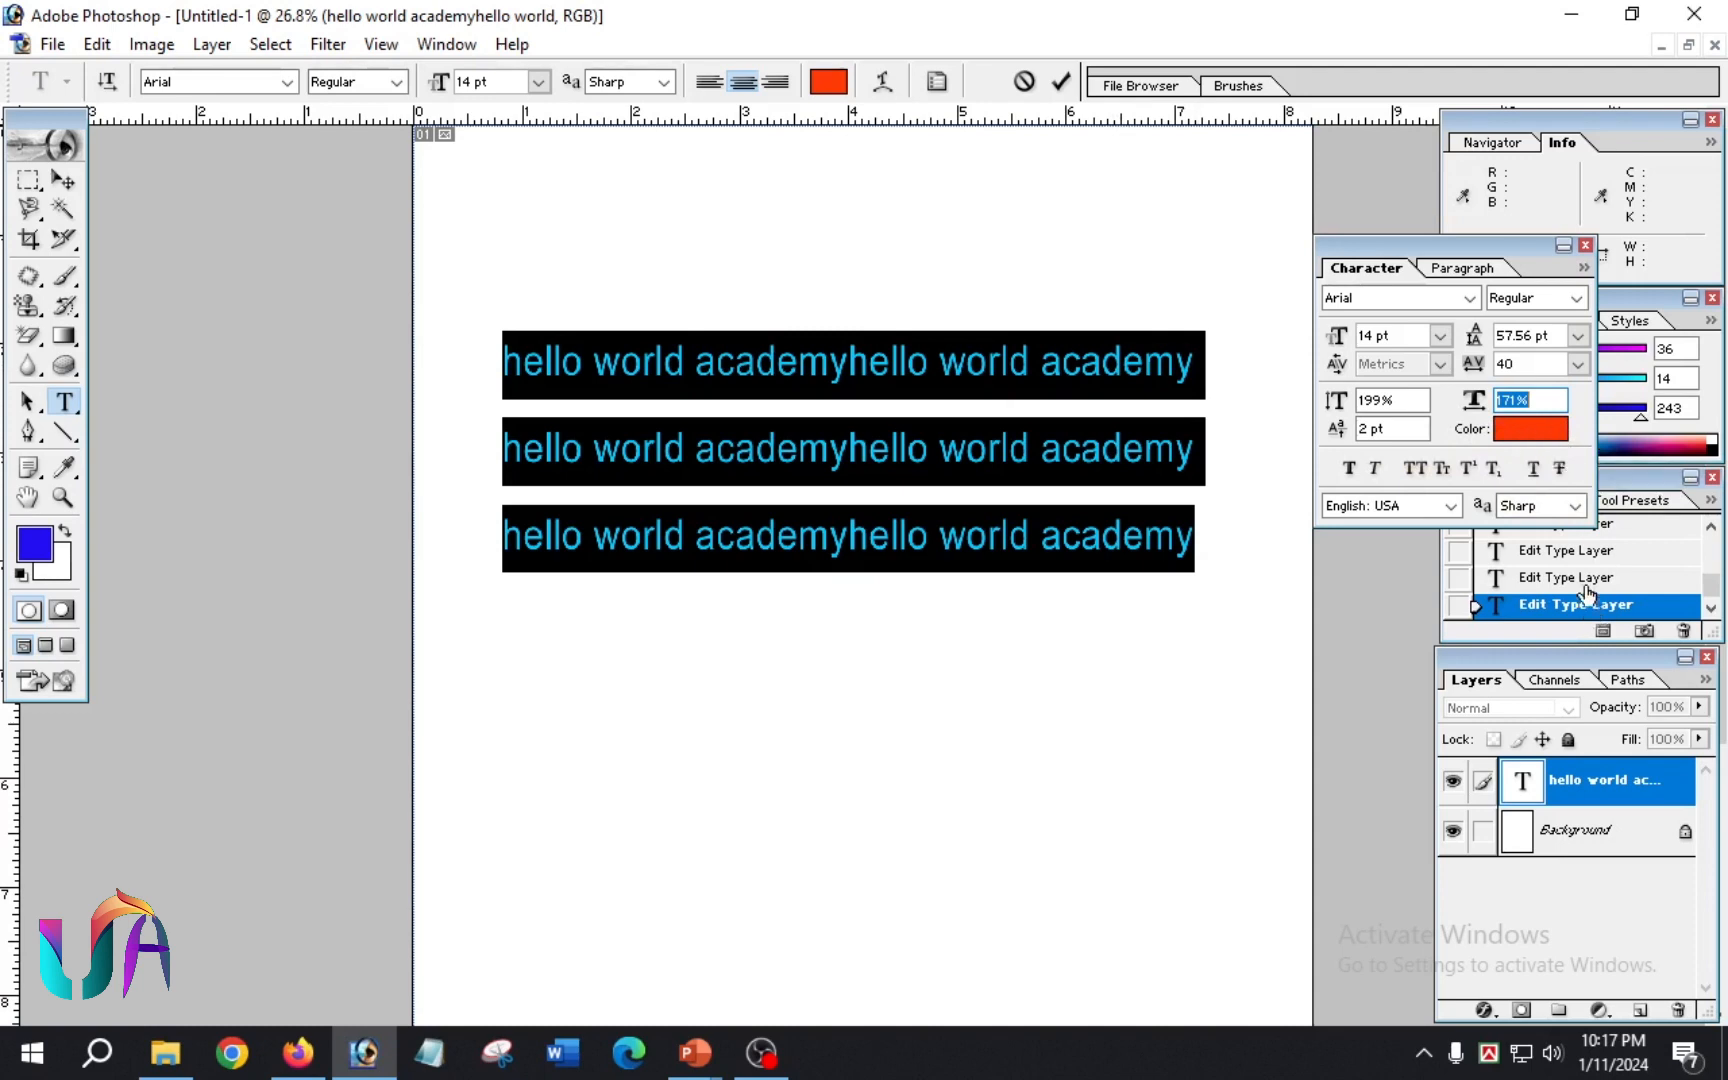
Step: Show the paragraph alignment, indent and spacing options, and close the palette
click(1461, 268)
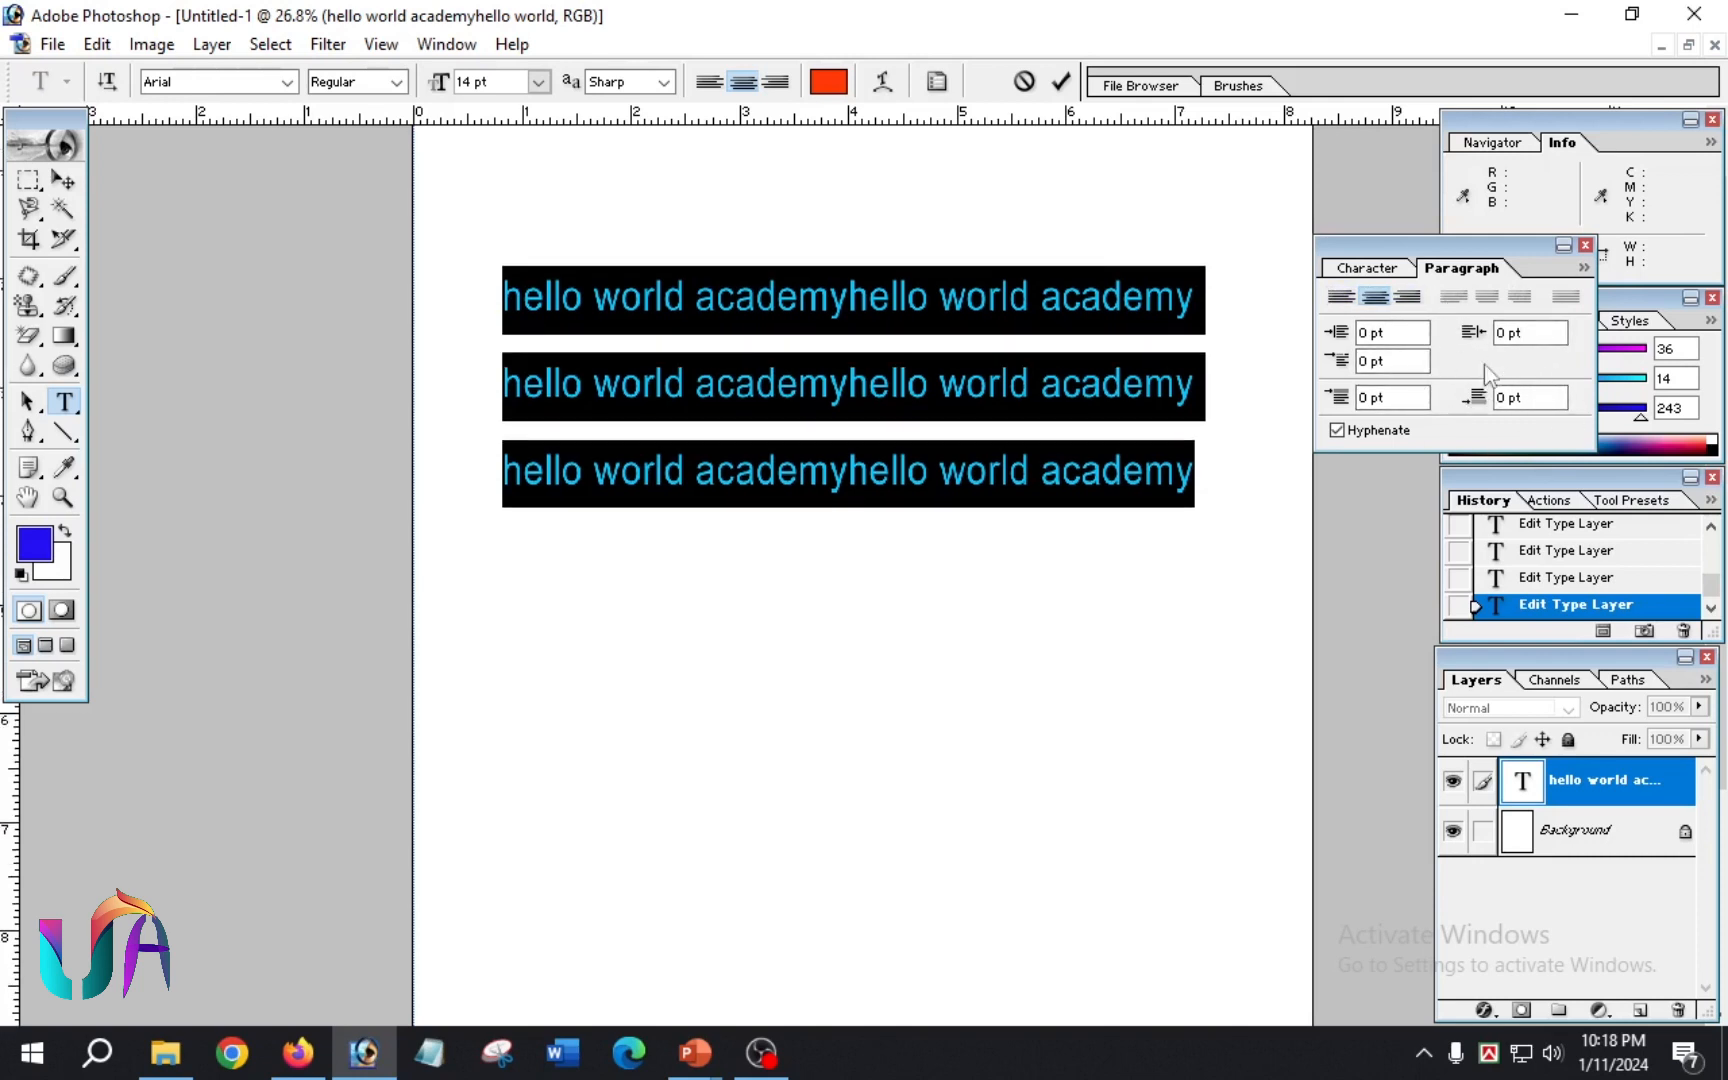
click(1585, 245)
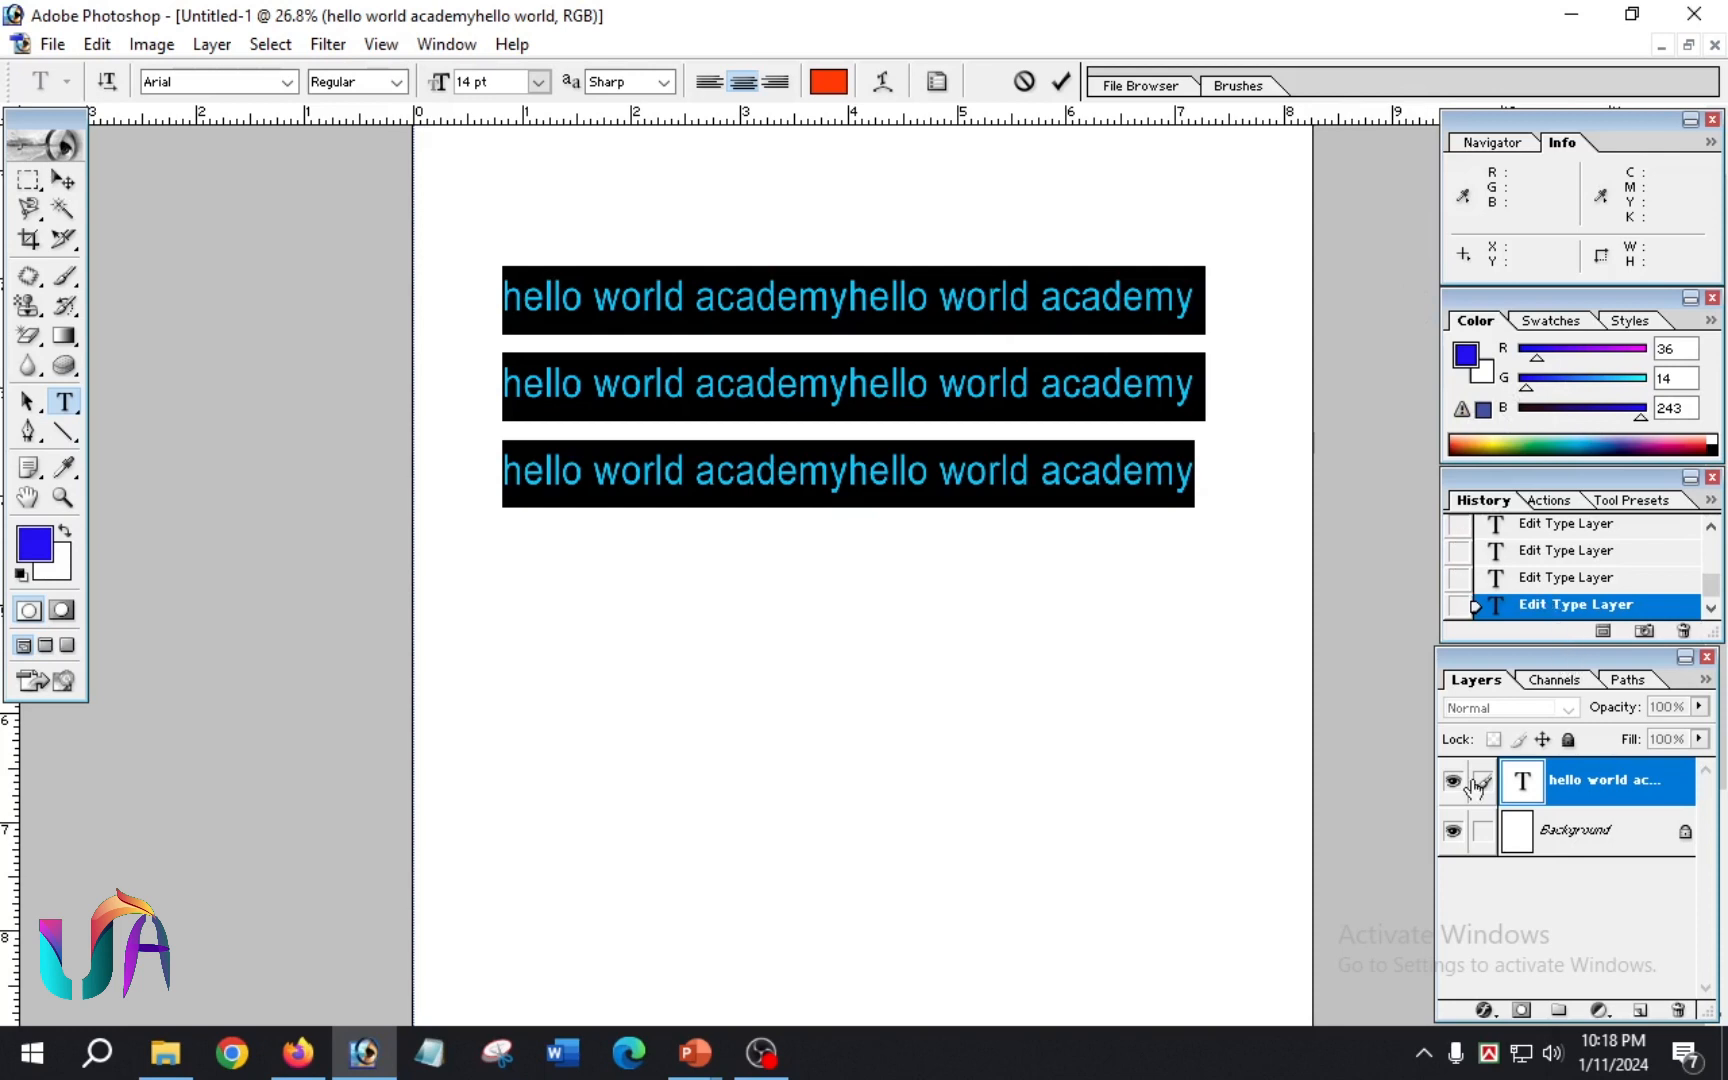
Step: Step back through the document history to the earlier 36 pt "hello world academy" text whose warp bulges downward
click(1529, 556)
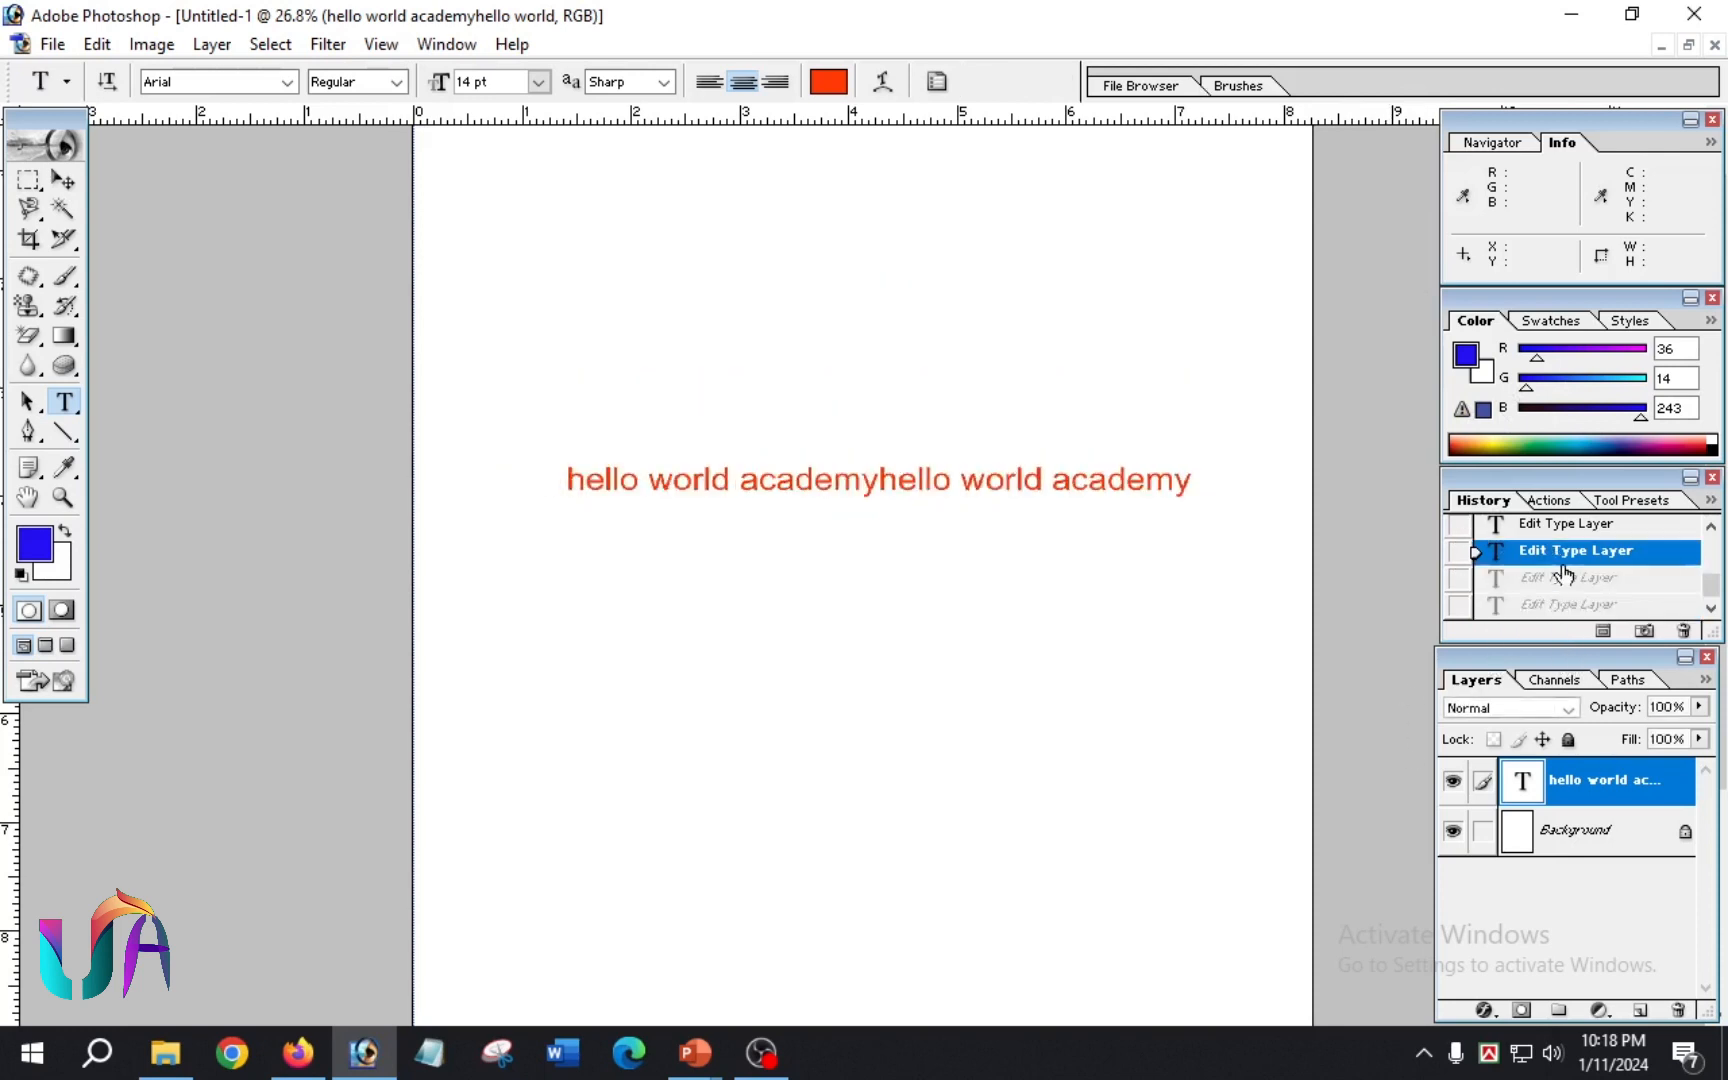
scroll(1560, 582, up, 2)
click(1538, 572)
scroll(1503, 560, up, 2)
click(1558, 590)
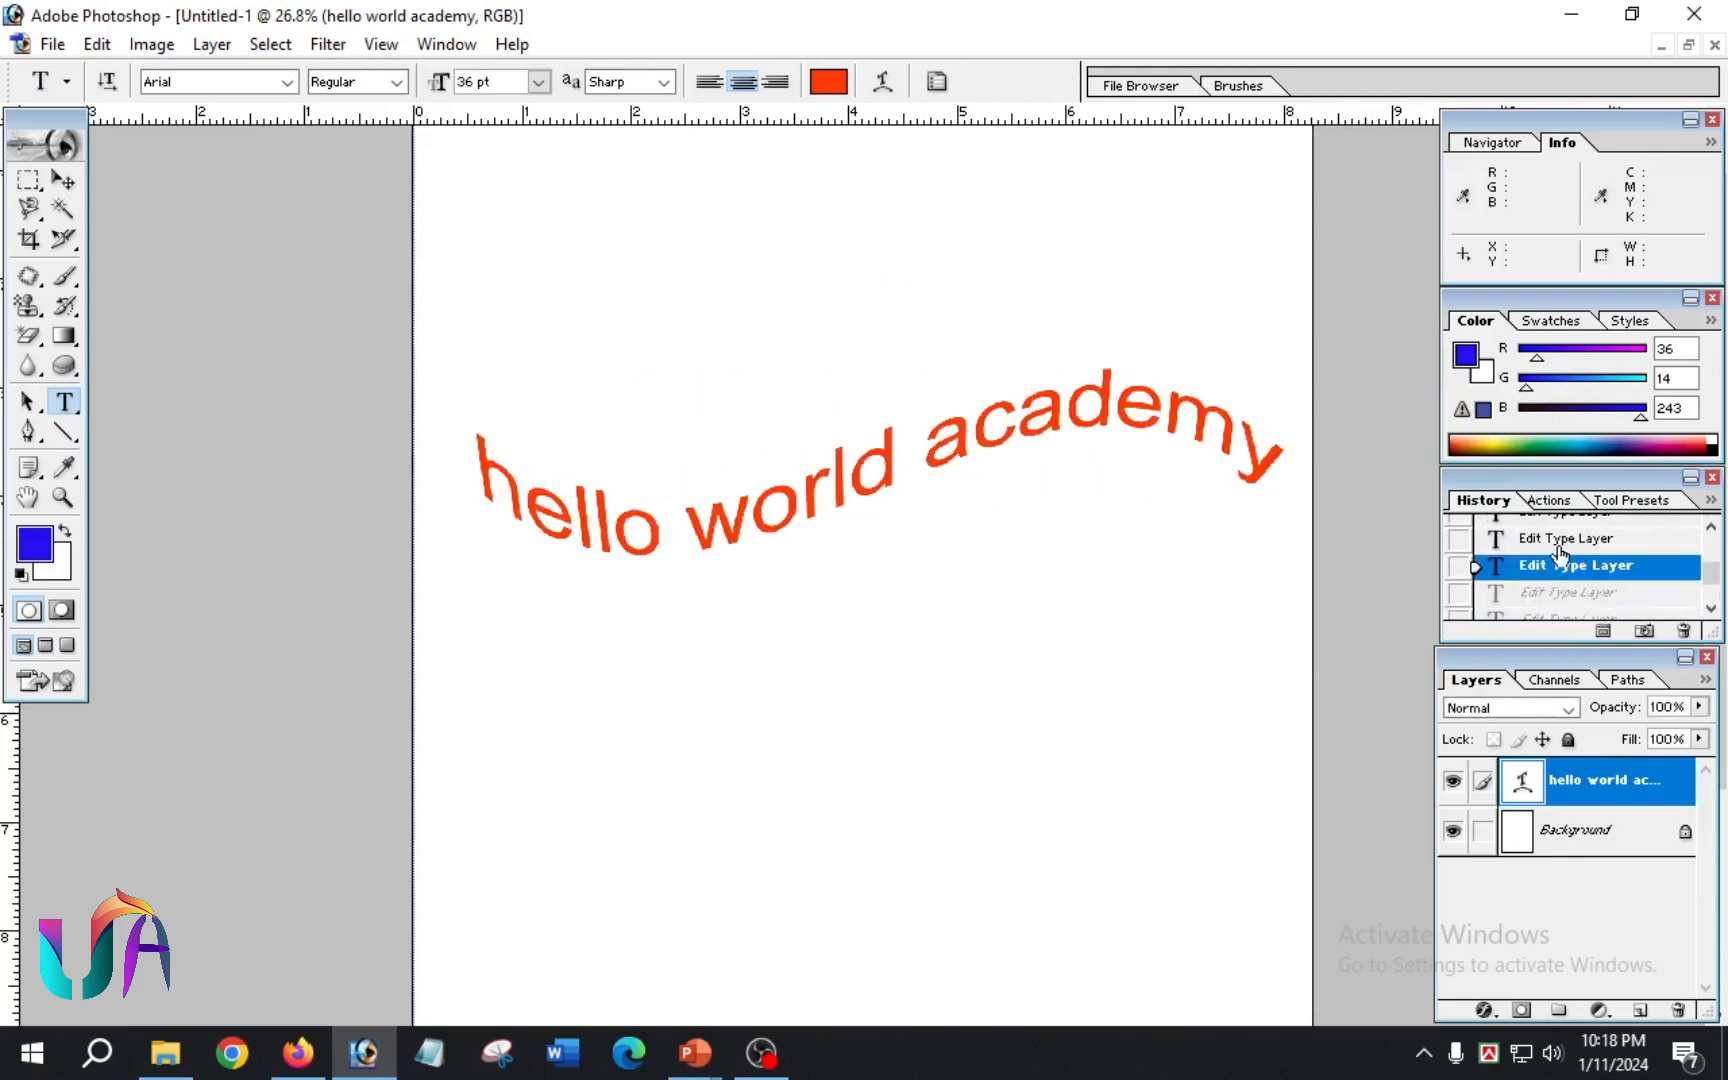
click(1560, 560)
scroll(1560, 565, up, 1)
click(1562, 563)
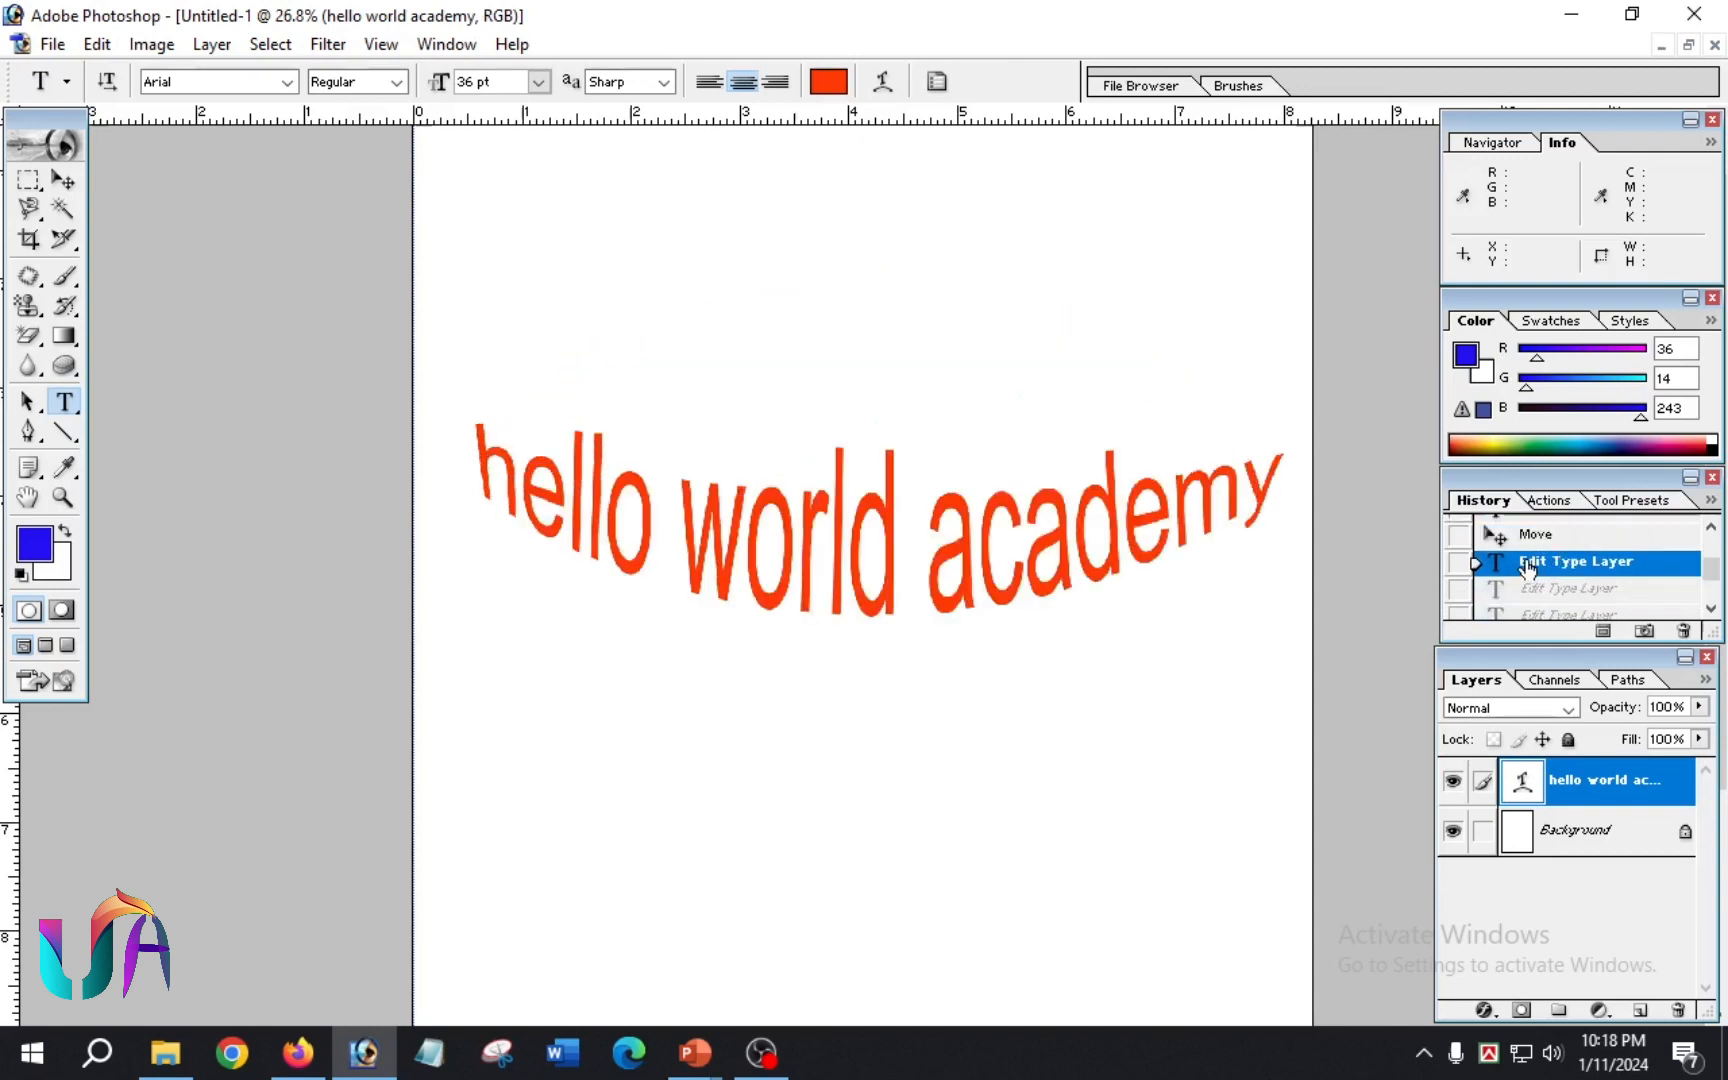
scroll(1545, 560, down, 2)
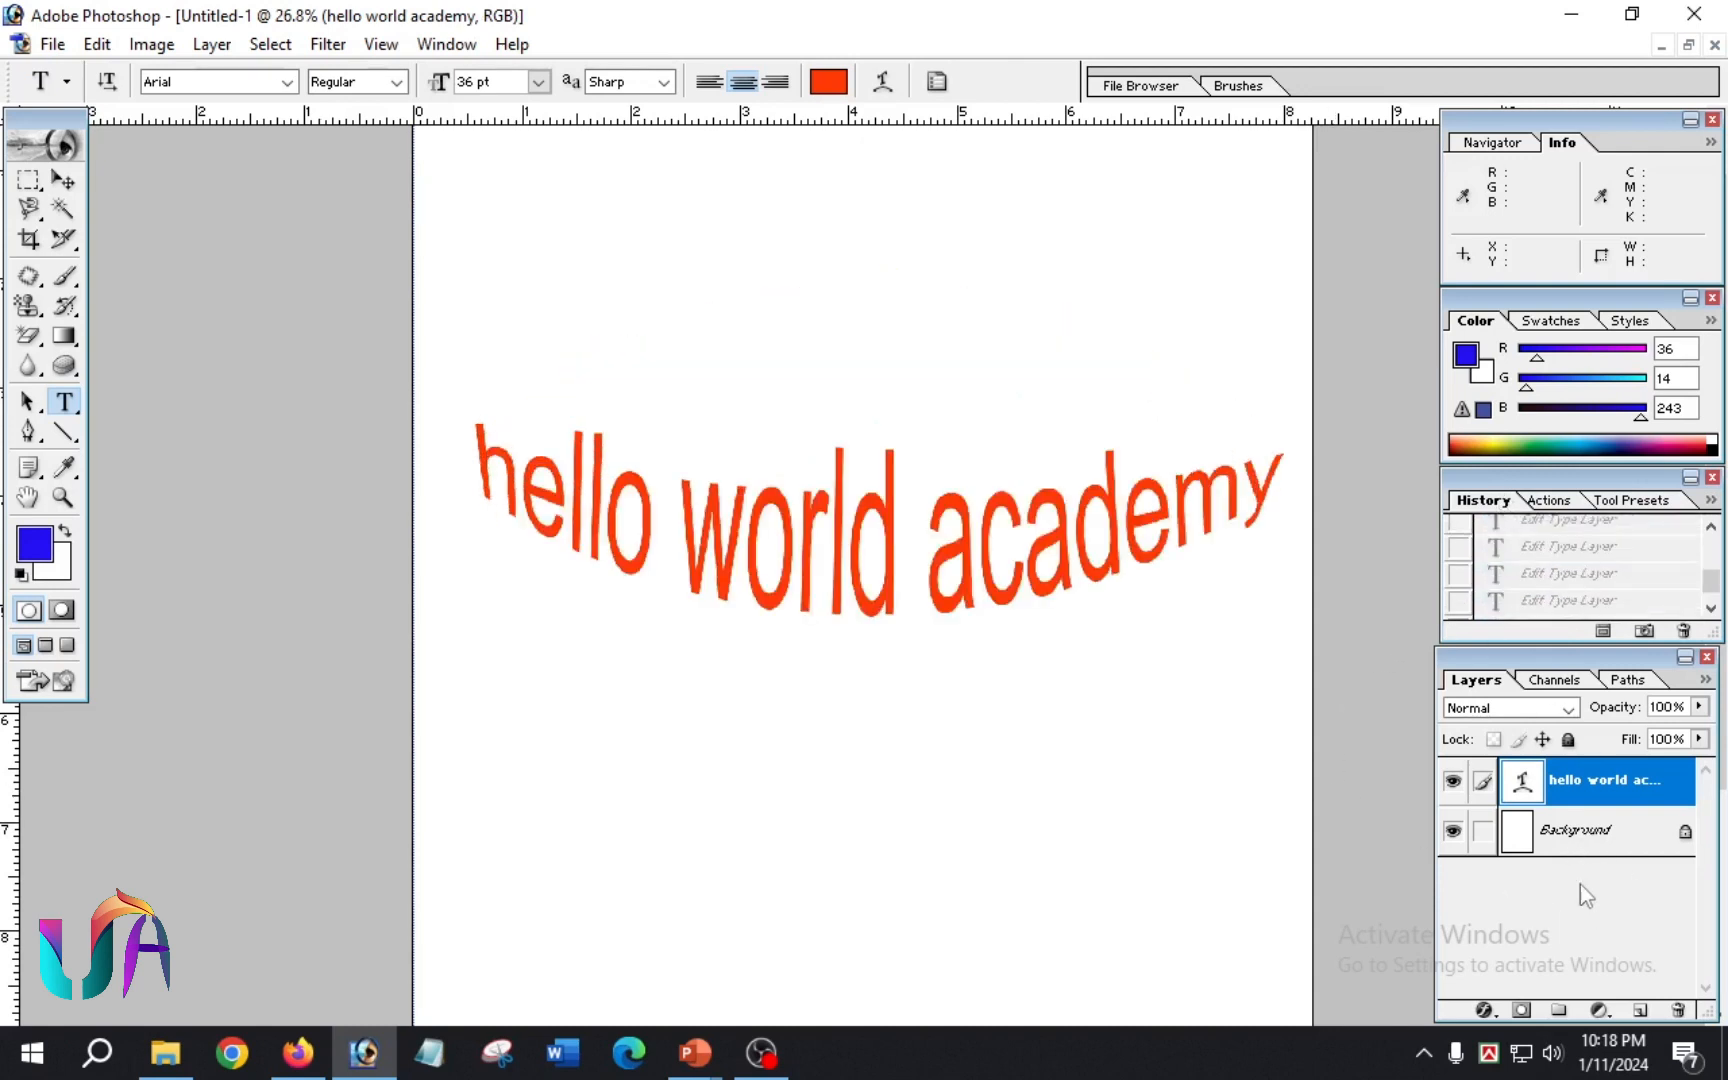
Step: Move the warped text slightly lower on the page and delete its layer, leaving only the Background
click(1612, 845)
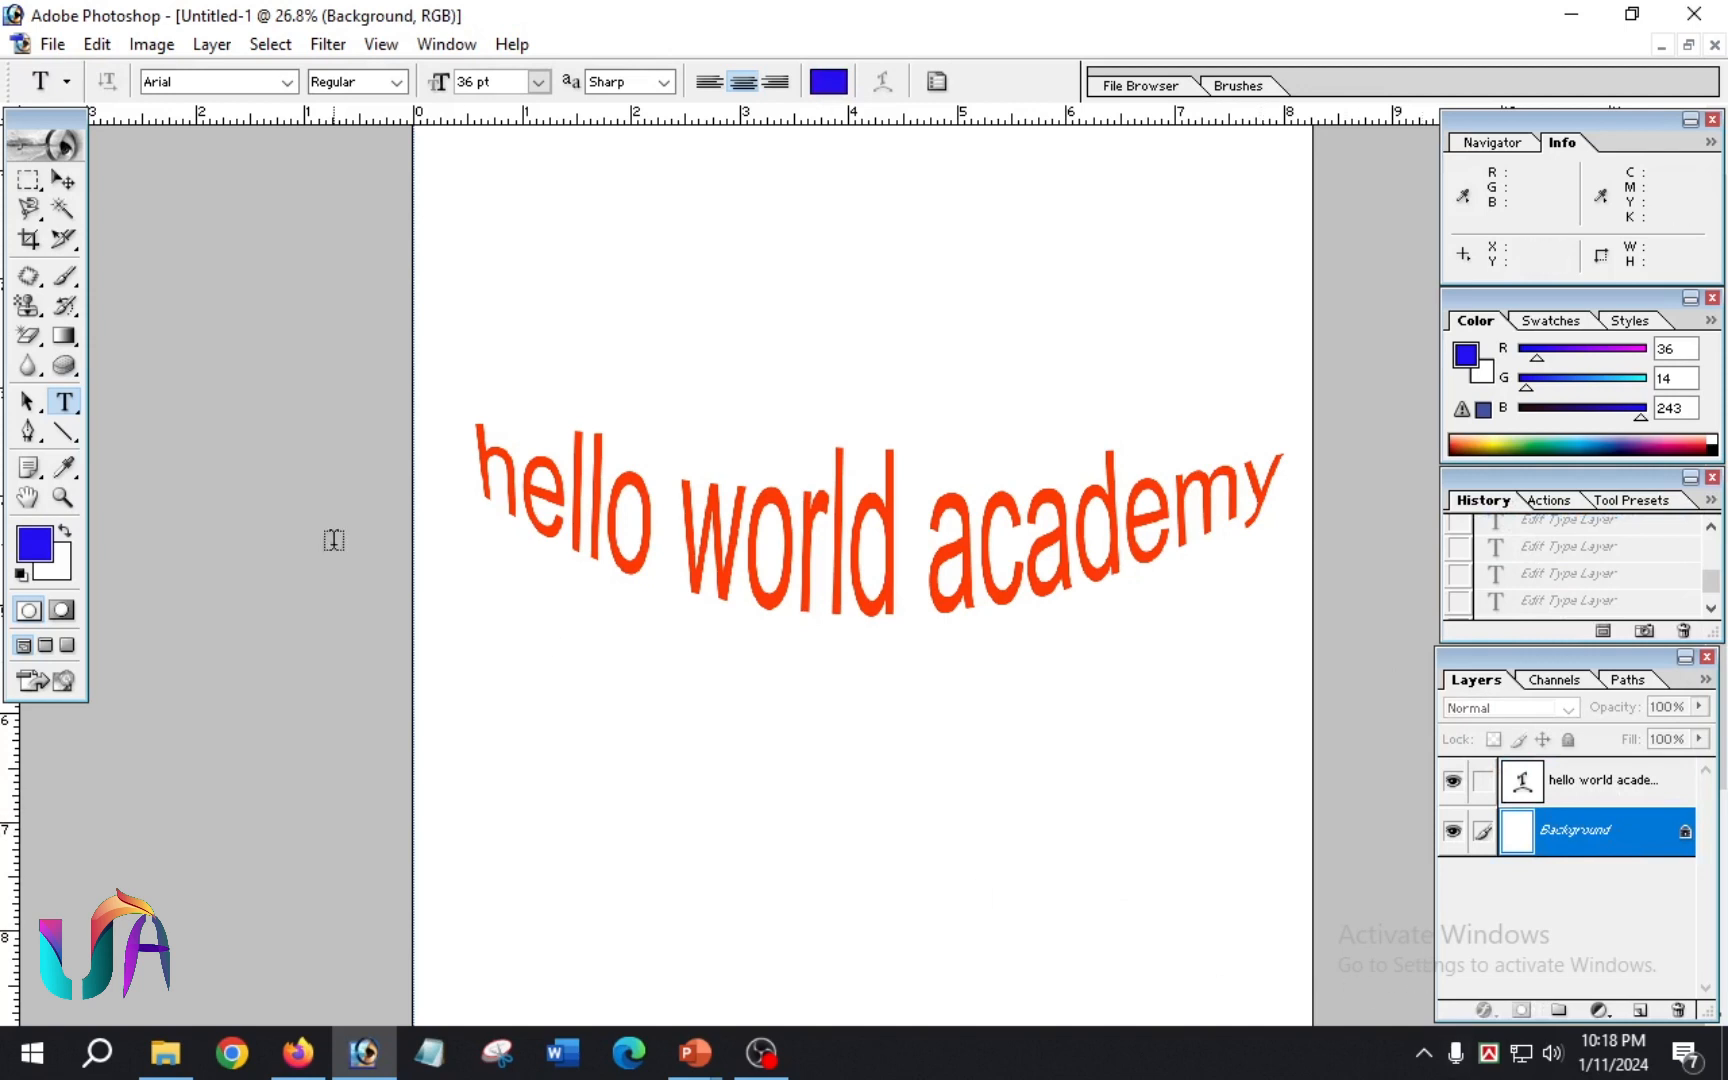
click(64, 405)
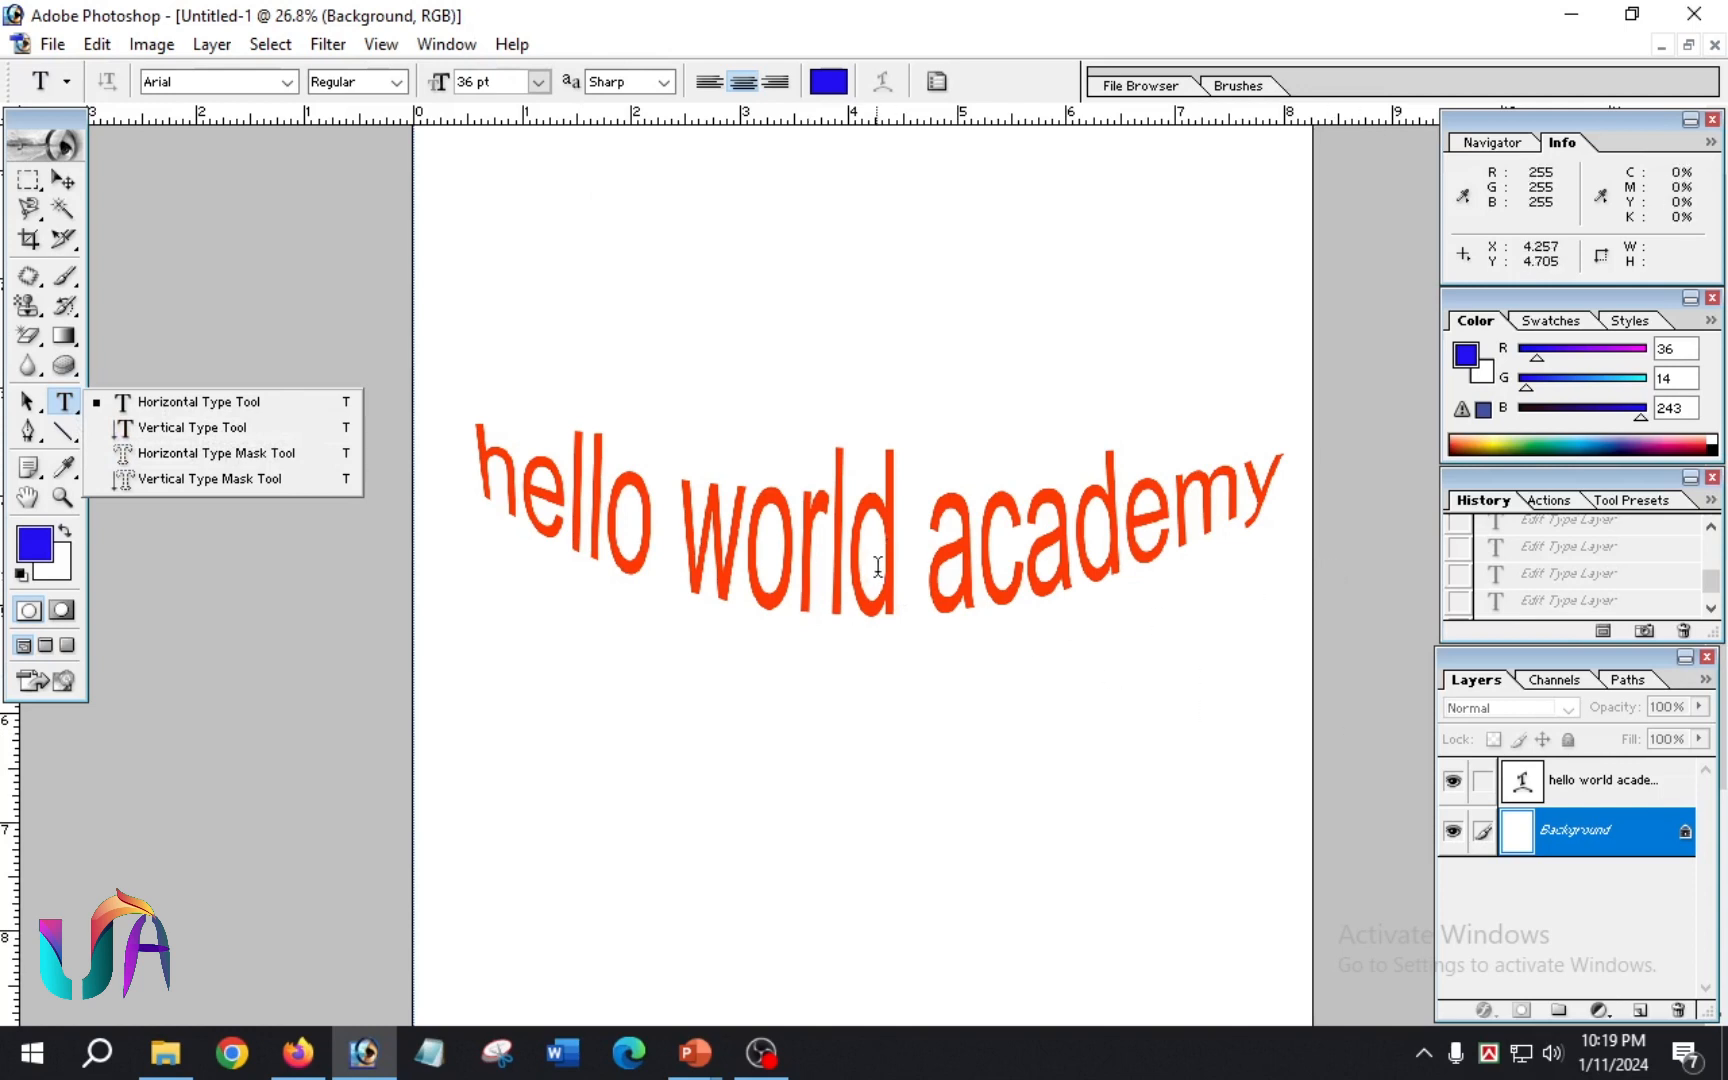
drag(876, 579, 859, 641)
drag(1590, 787, 1680, 1015)
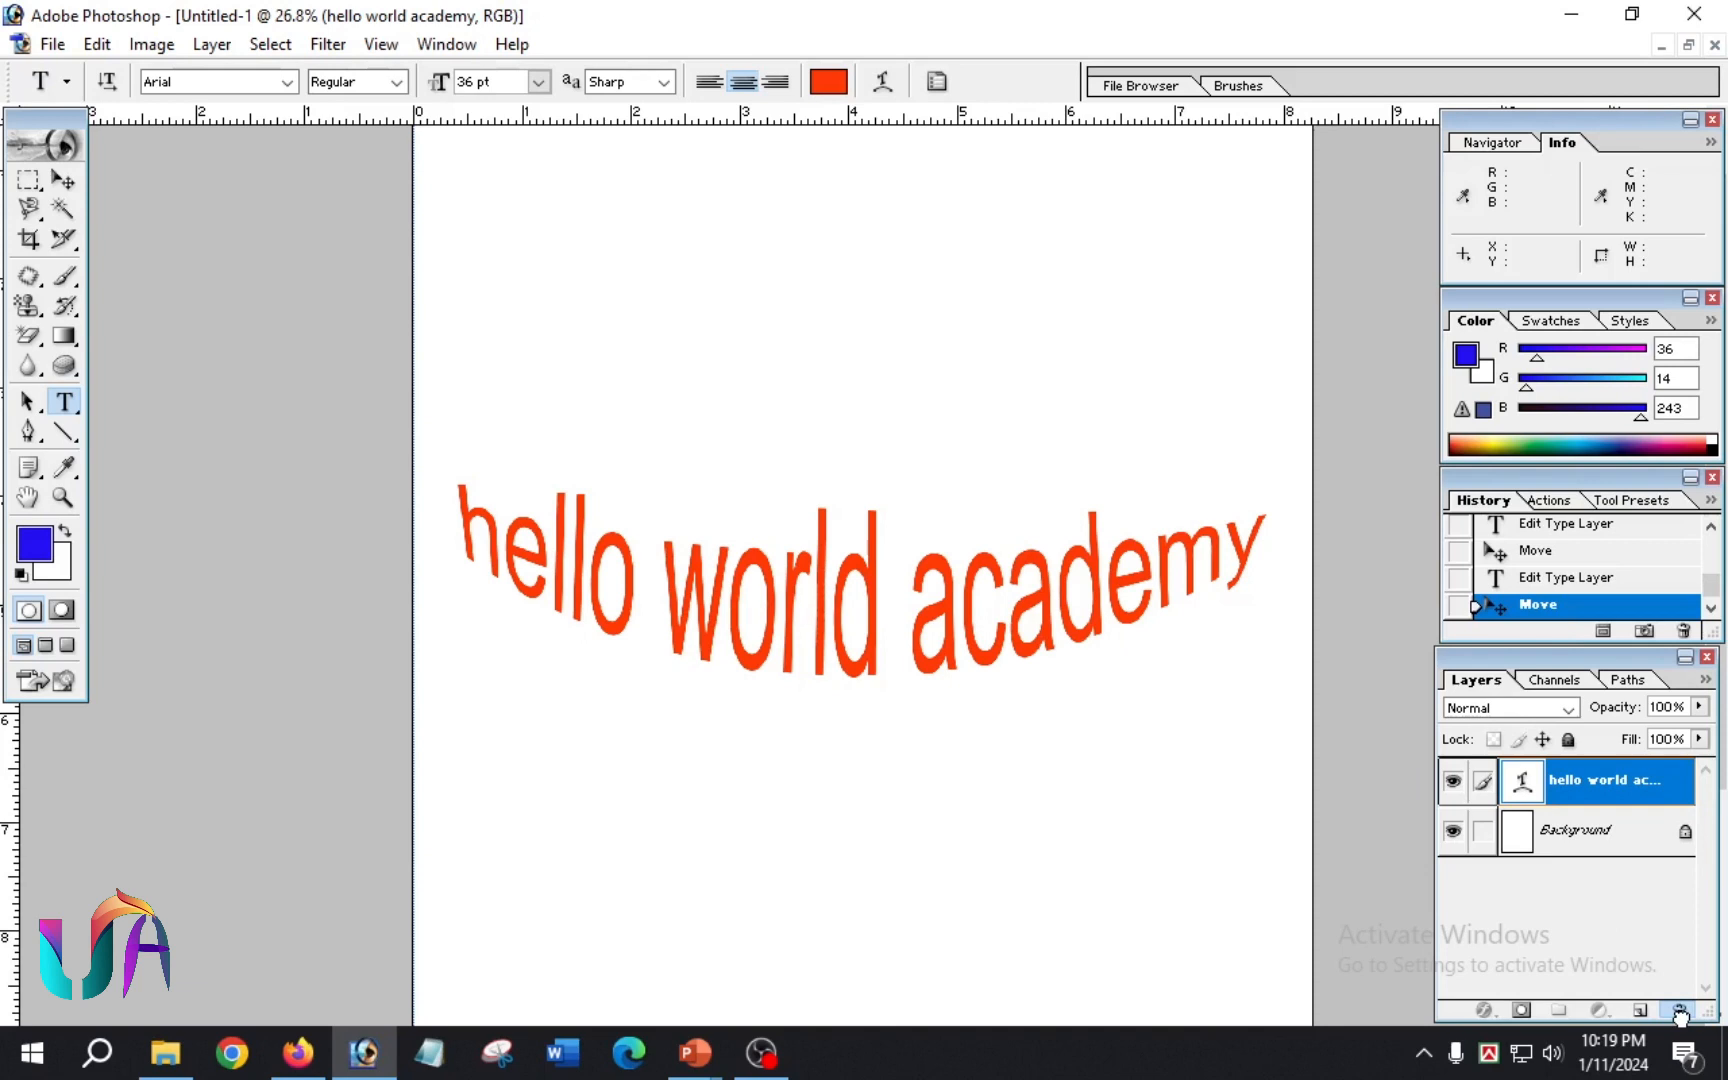
drag(1680, 1015, 1680, 1015)
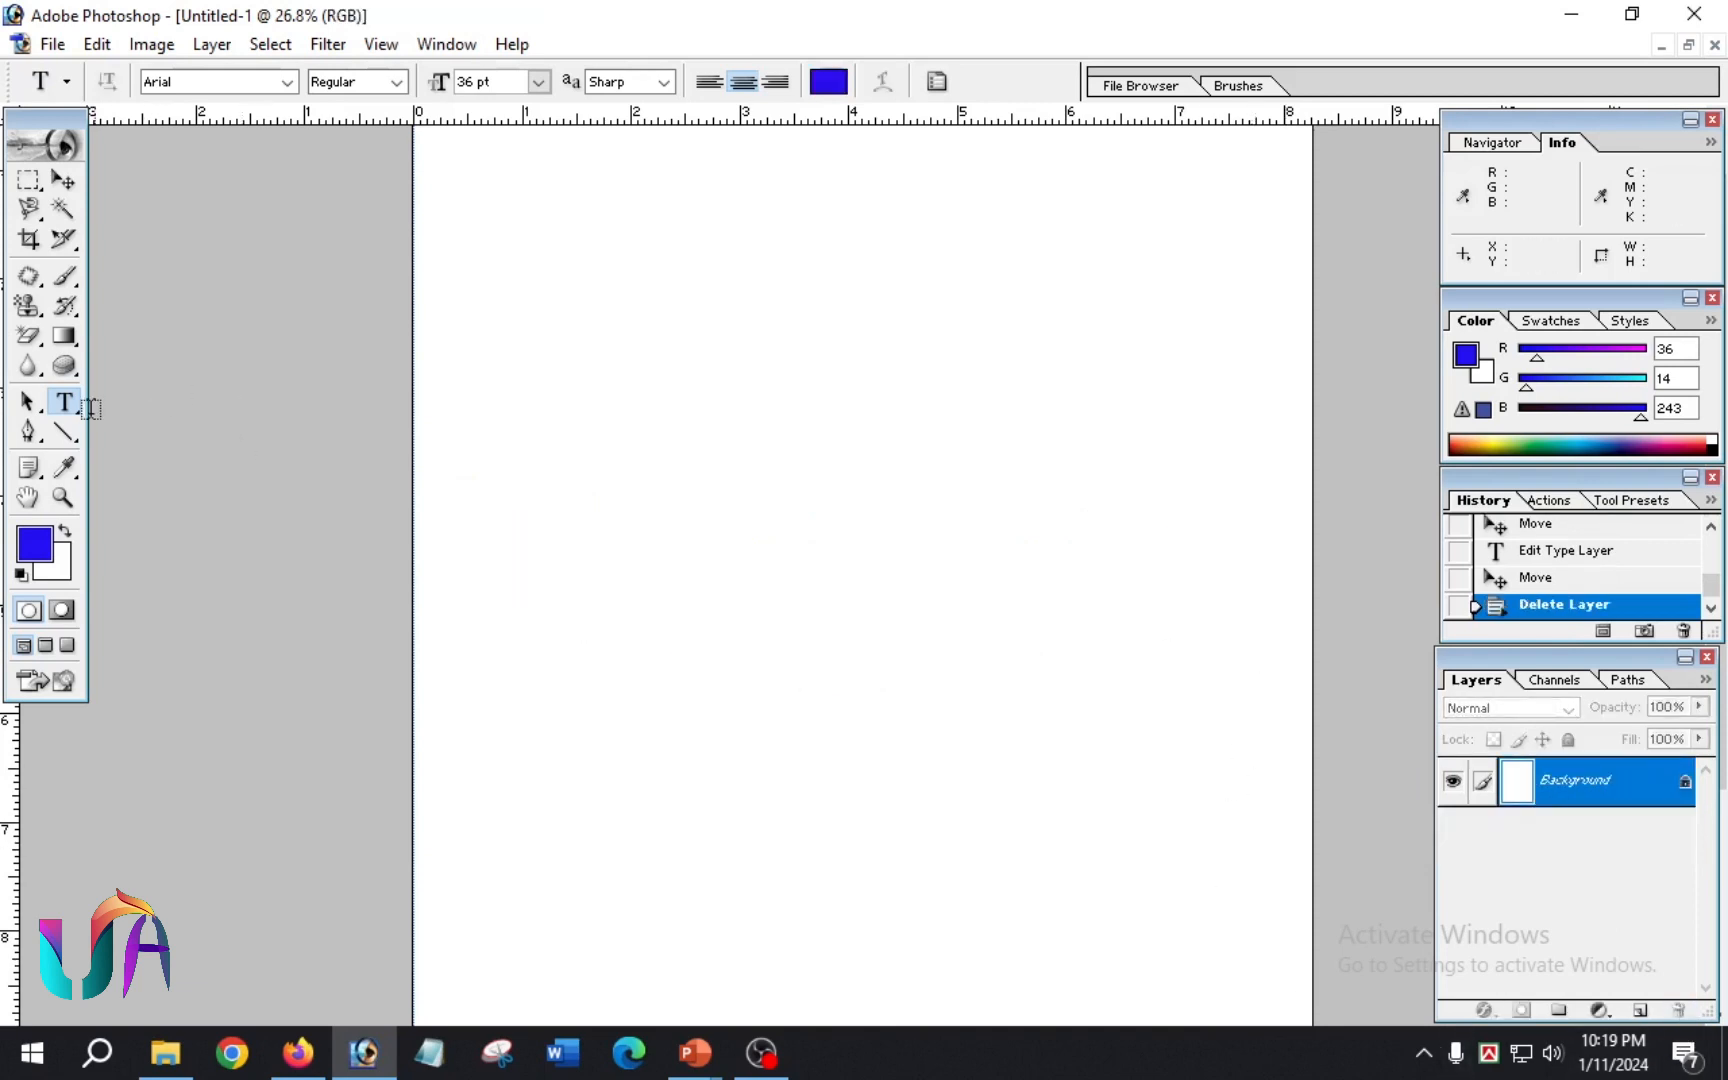
Step: Write "hello" as 36 pt blue vertical text on the page with the Vertical Type Tool
click(64, 402)
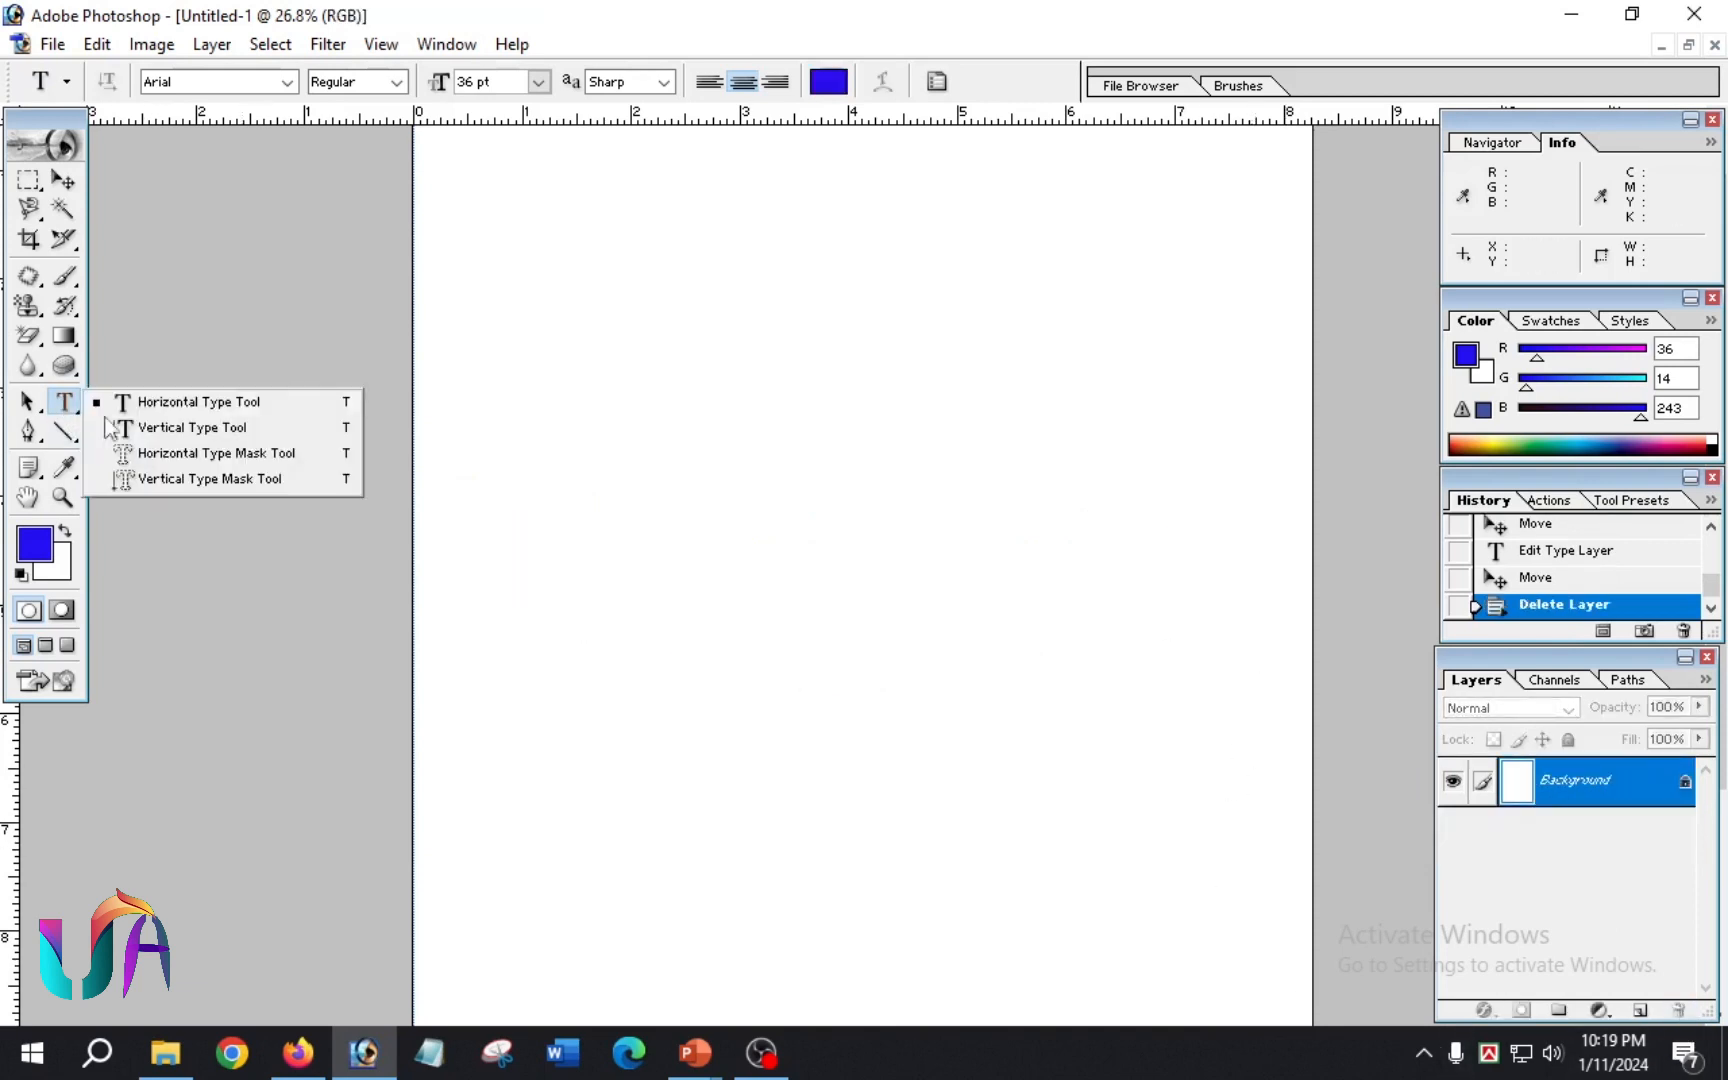
click(236, 437)
click(1014, 617)
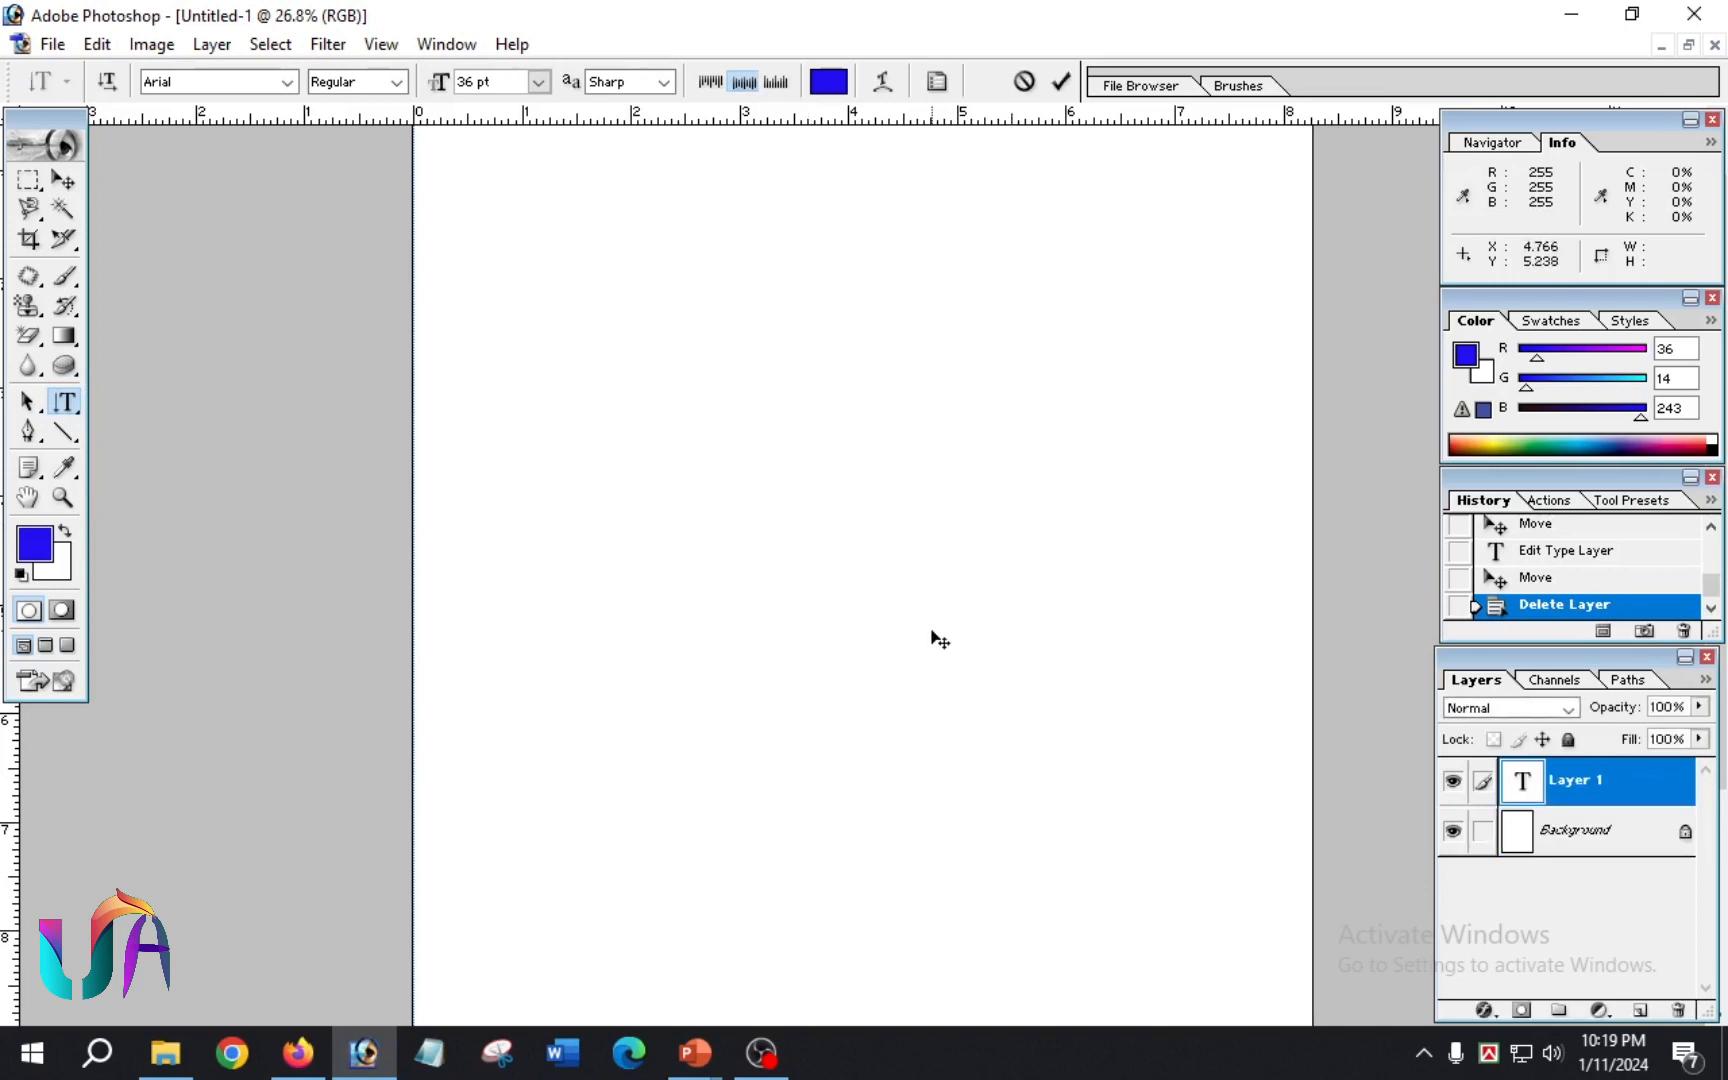
text(hello)
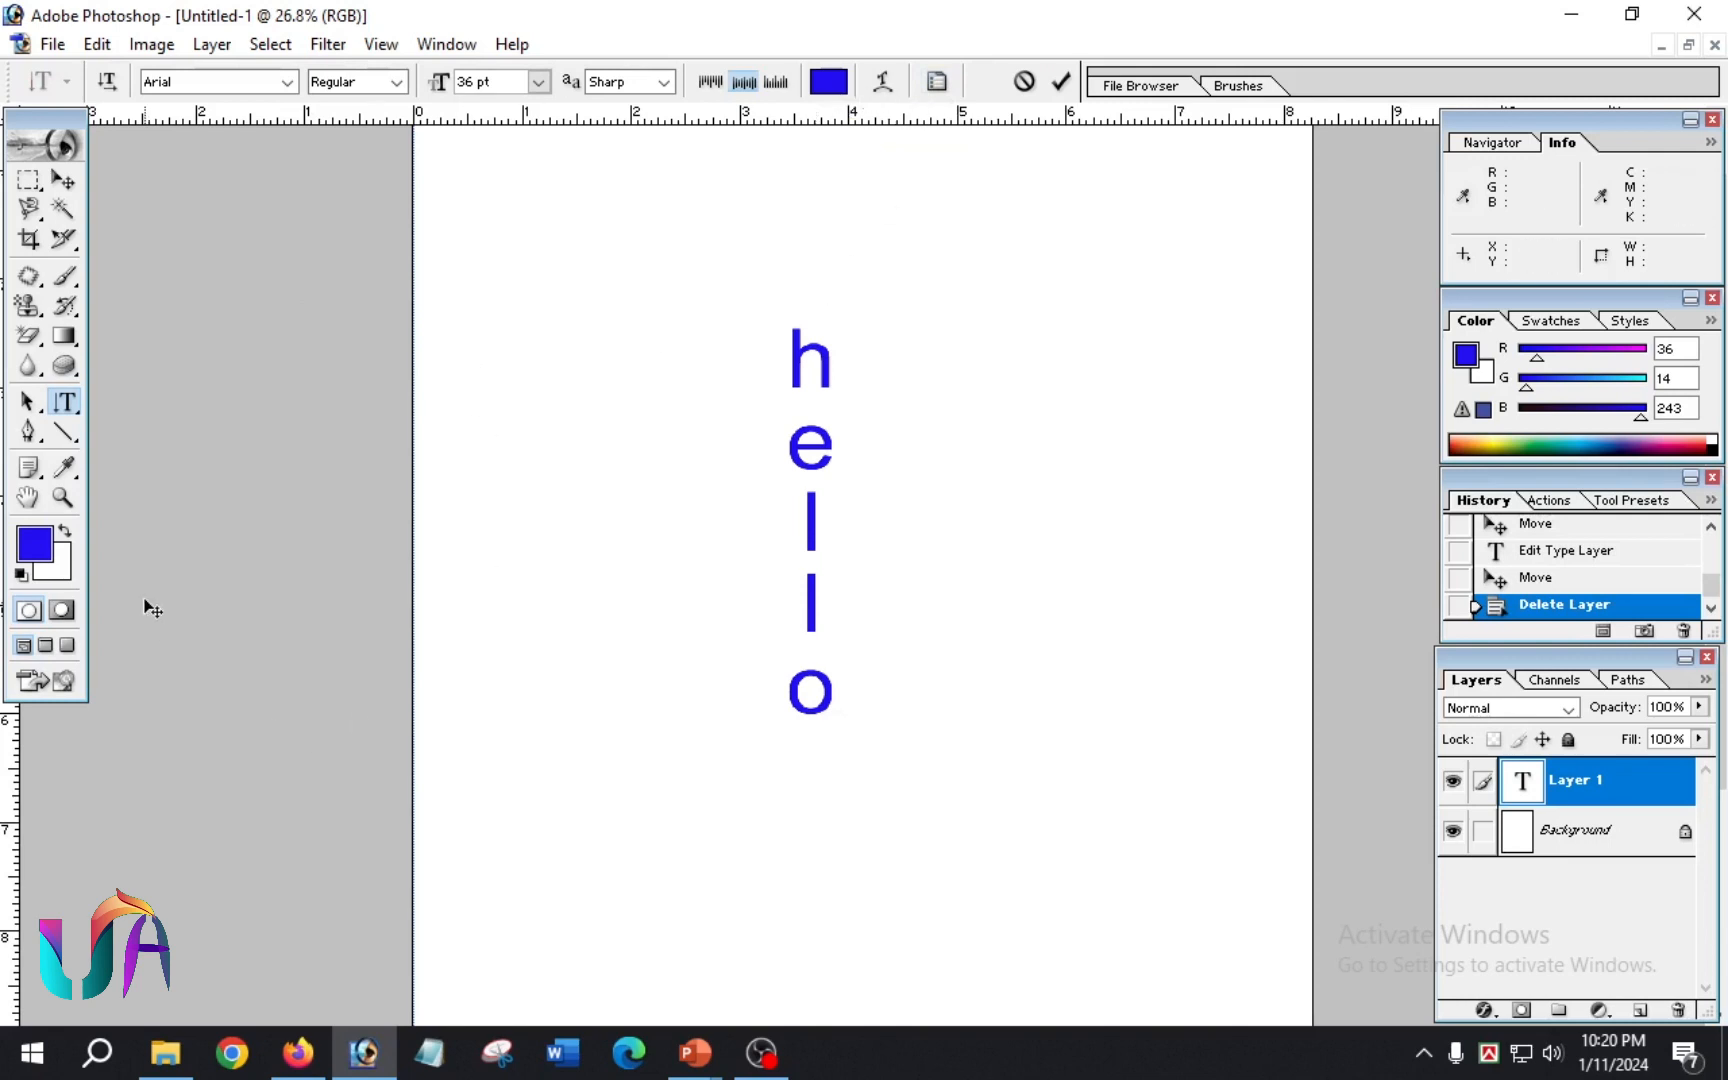
Step: Commit the vertical "hello" text and remove its layer, leaving only the Background
click(64, 405)
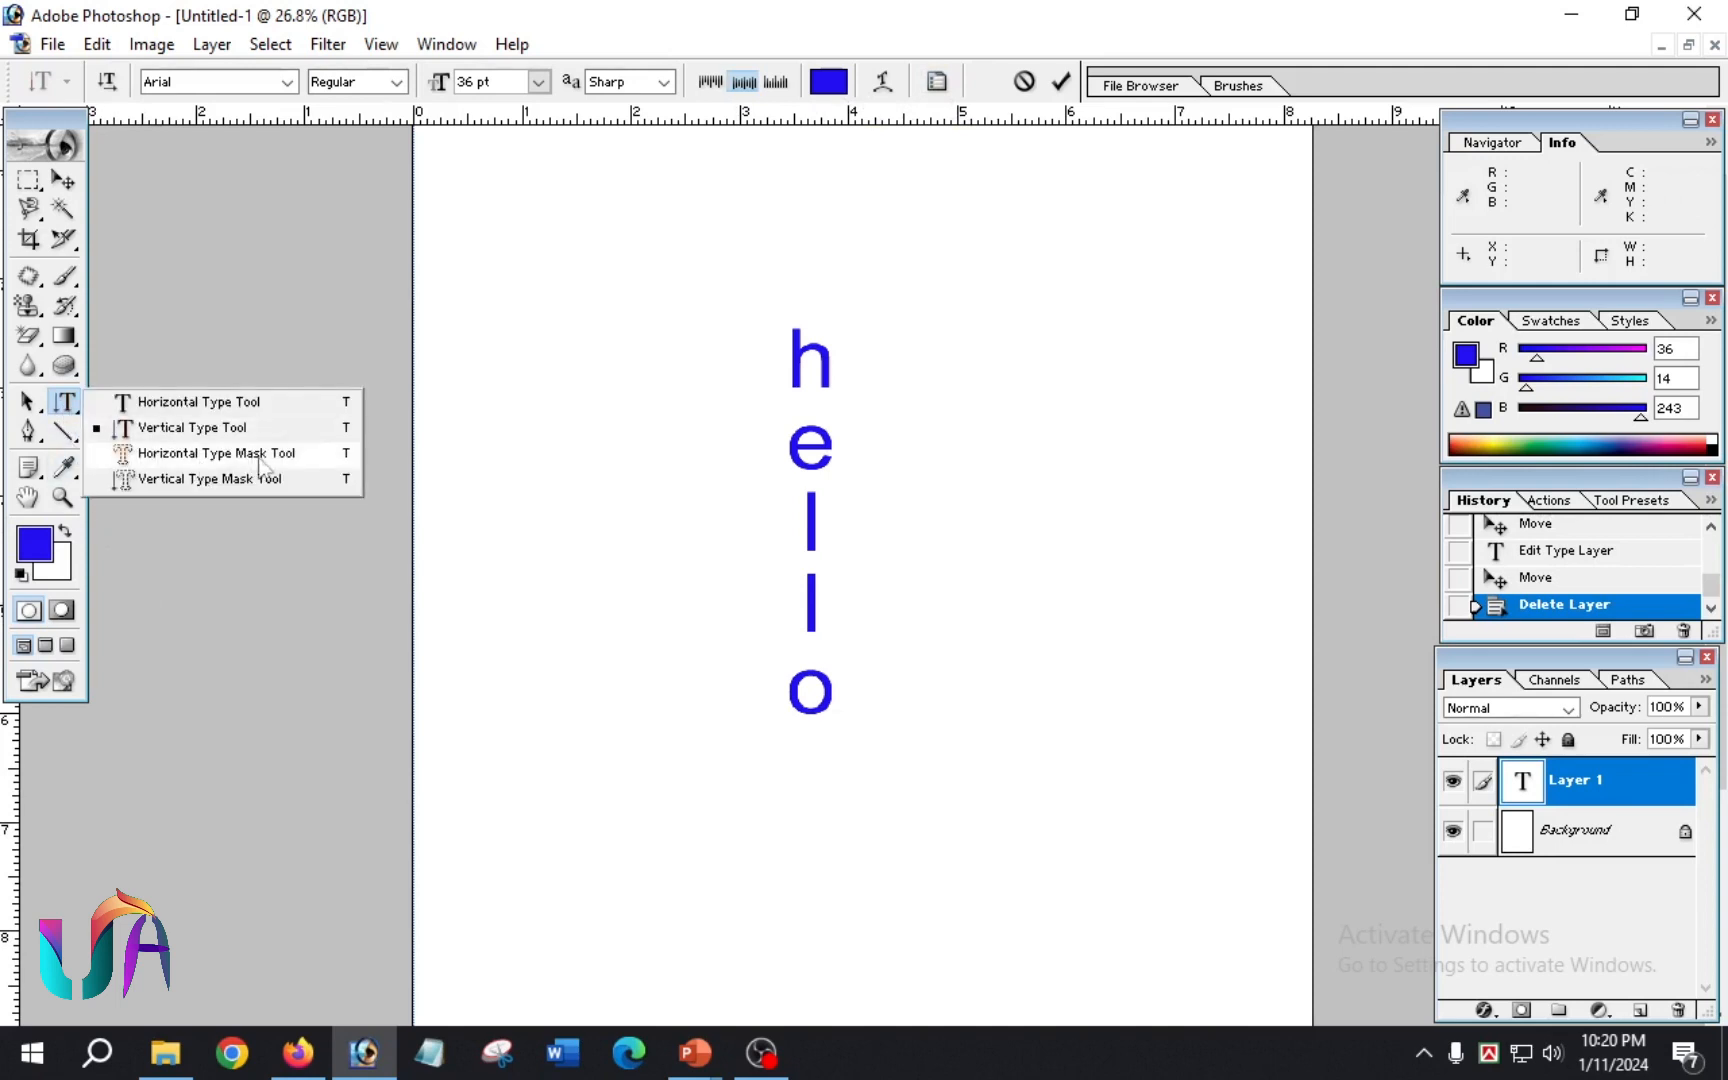
click(1061, 86)
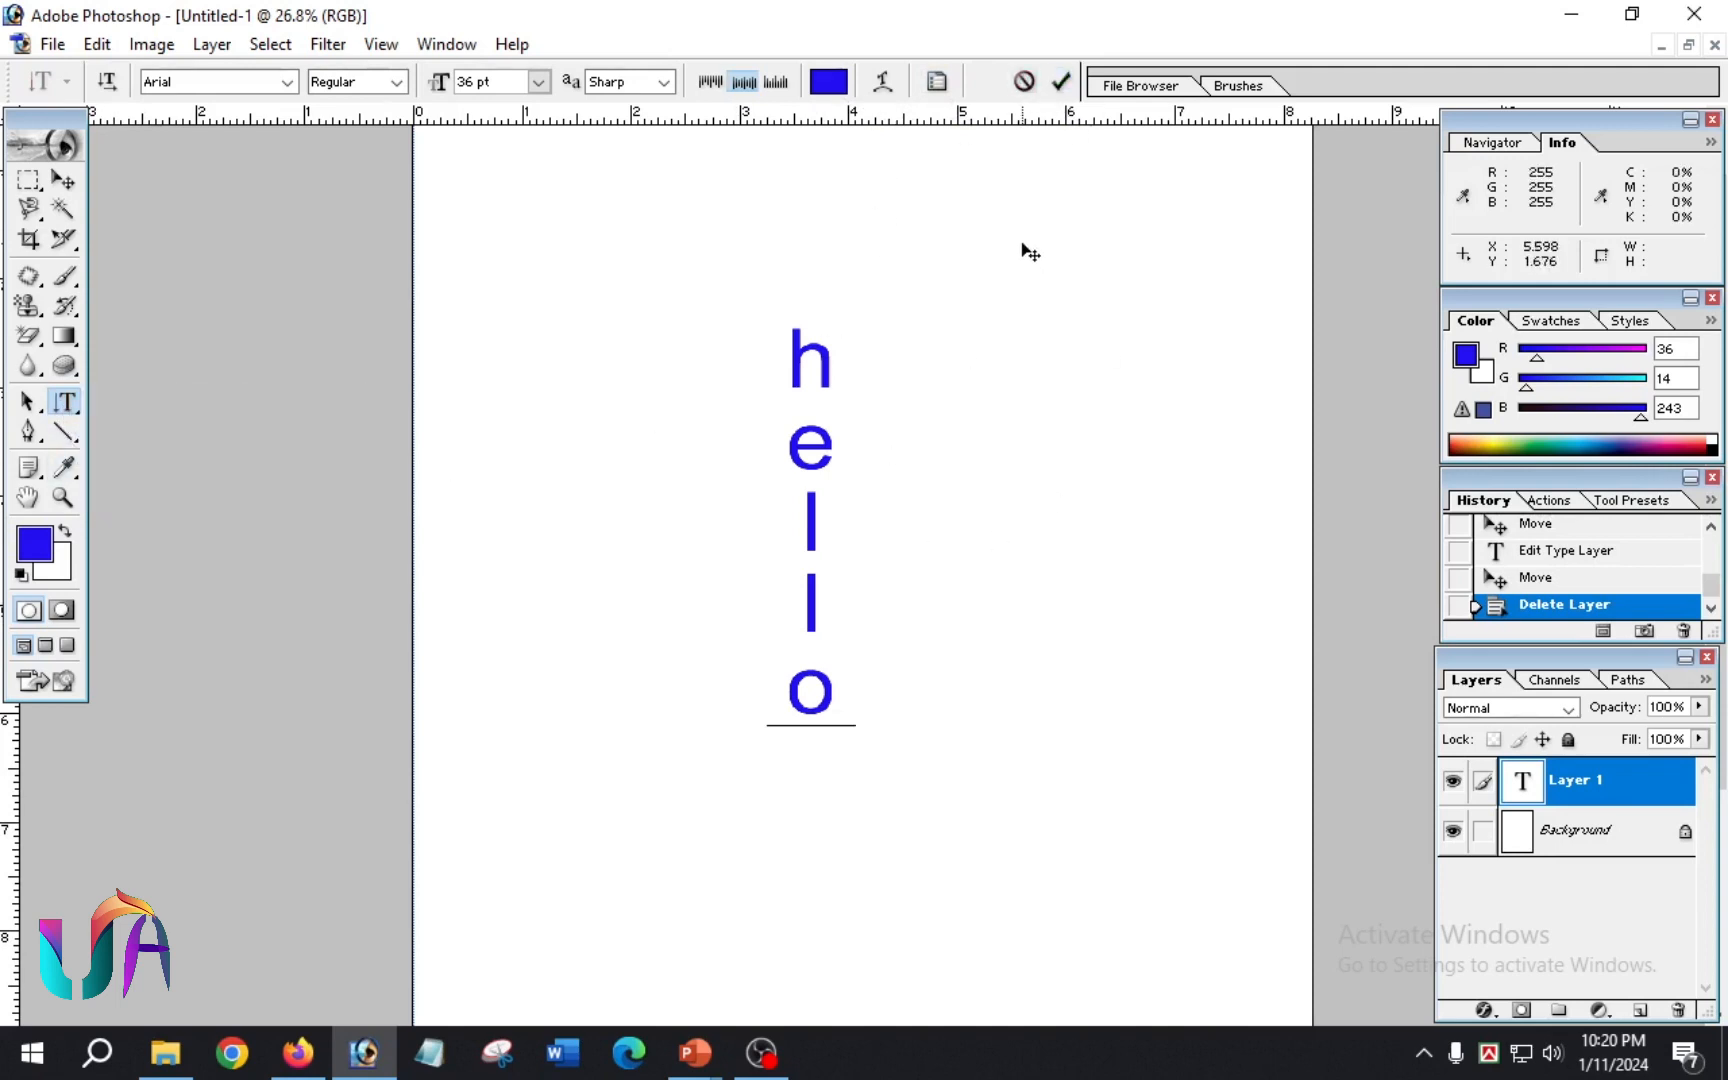
key(ctrl+z)
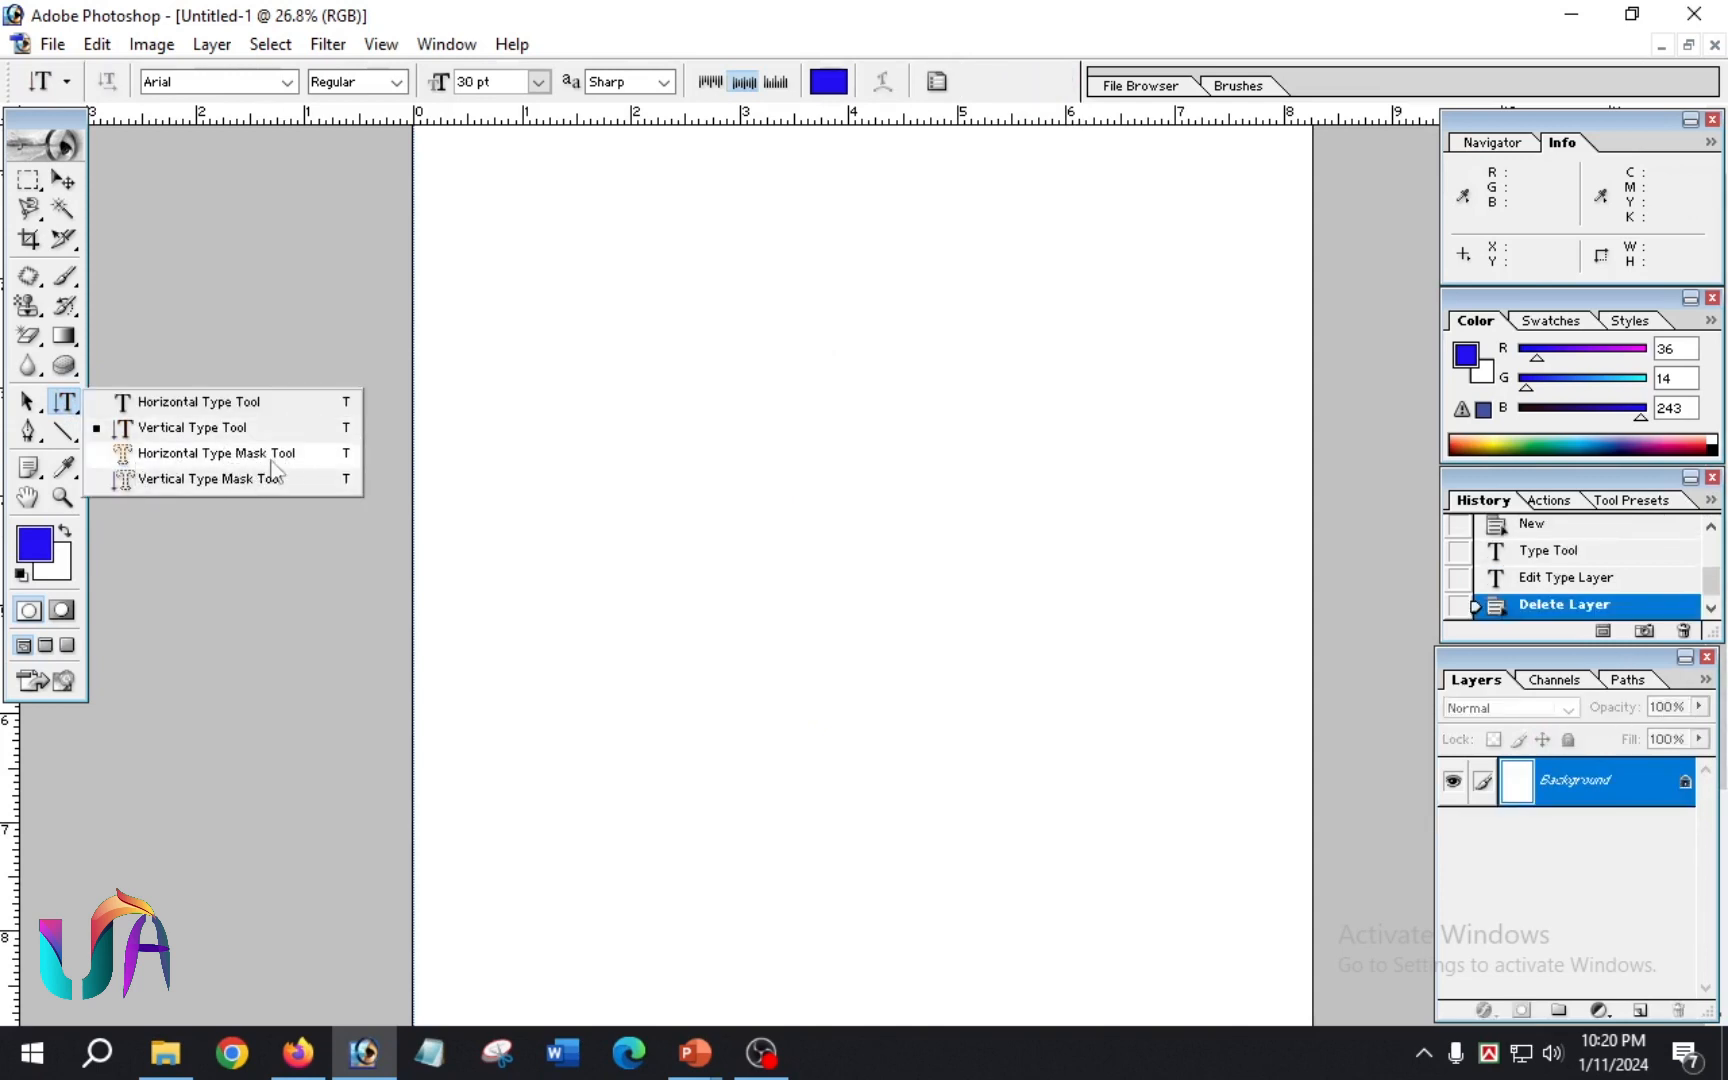
Step: Create a 30 pt selection reading "Hello" on the page with the Horizontal Type Mask Tool
click(279, 455)
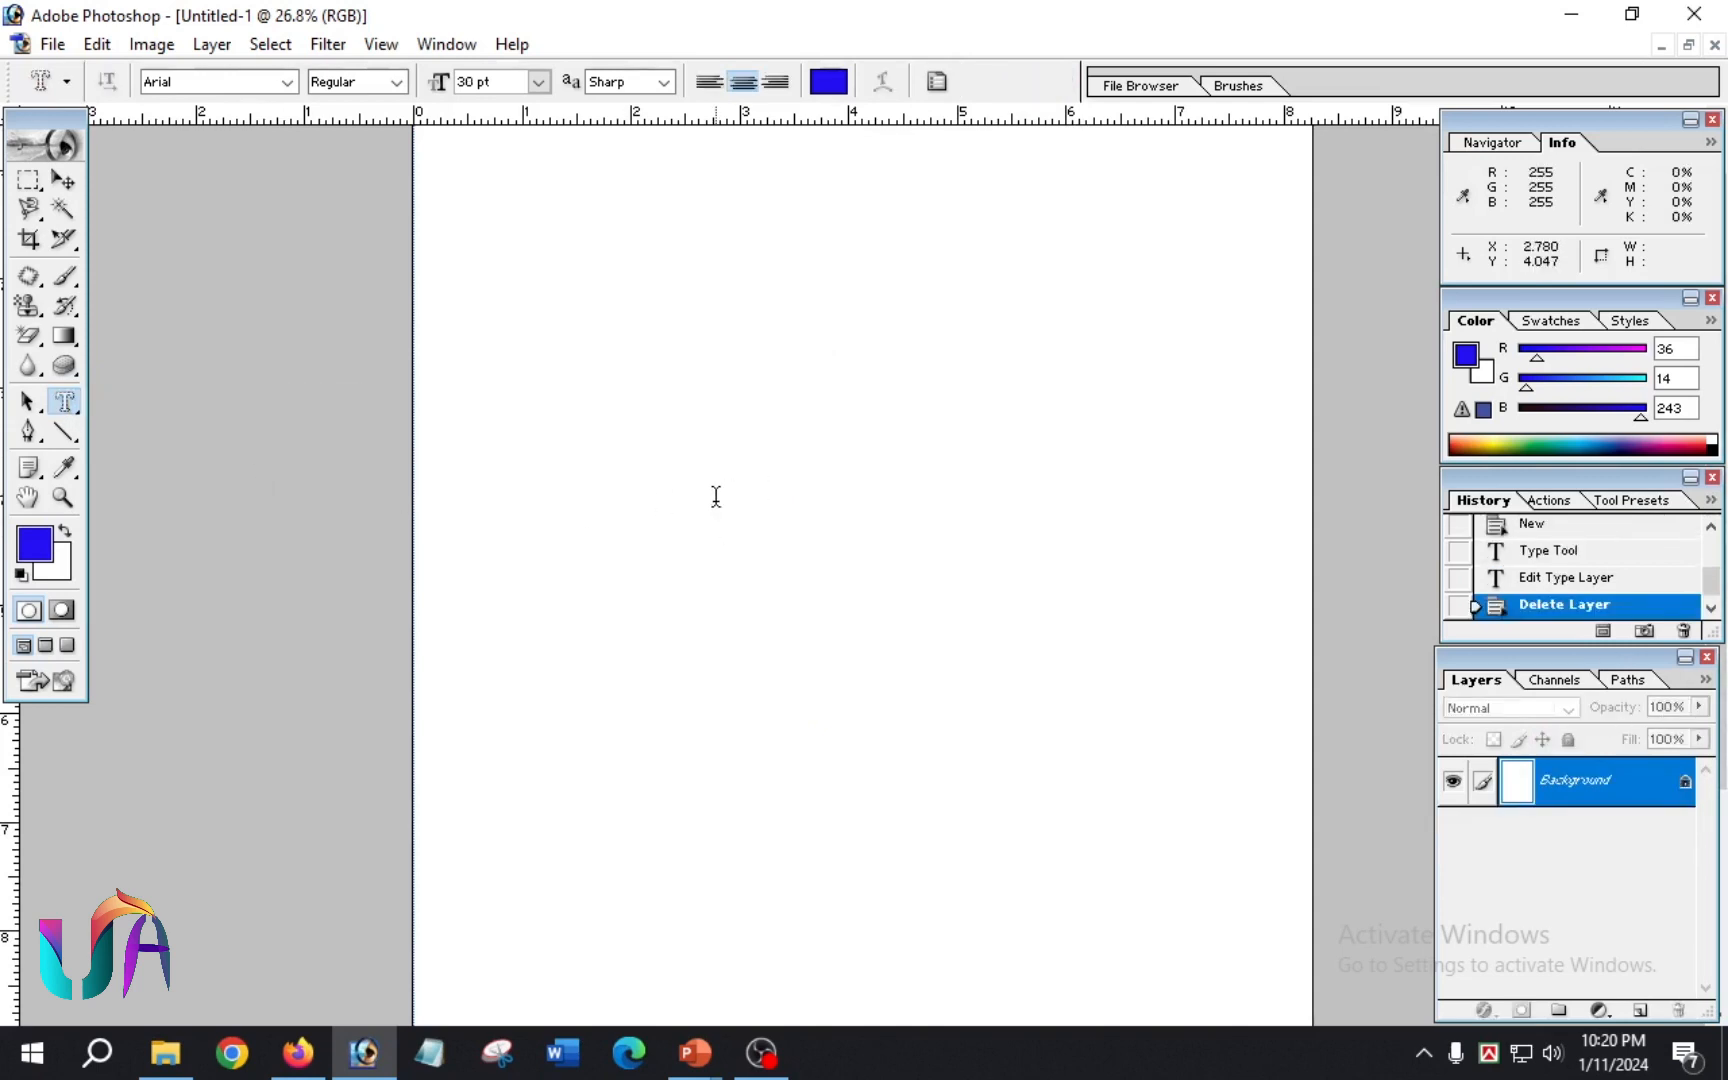
click(788, 528)
text(Hello)
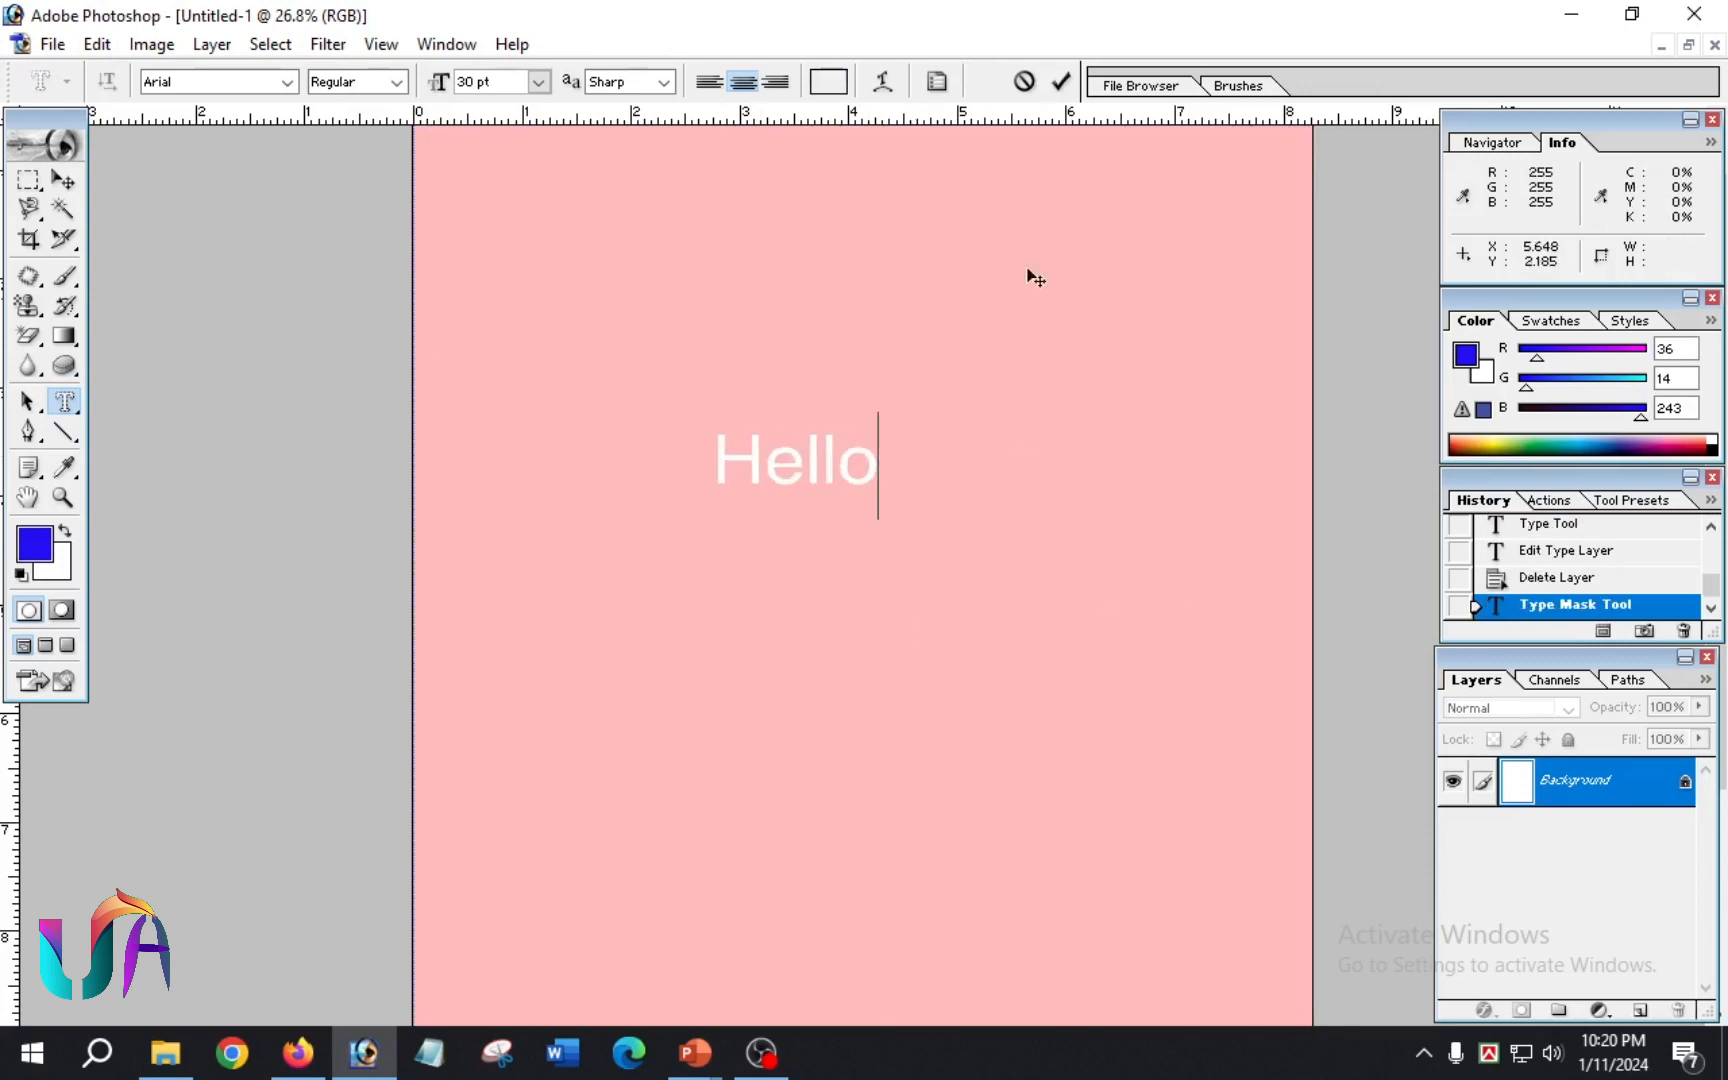
click(1061, 81)
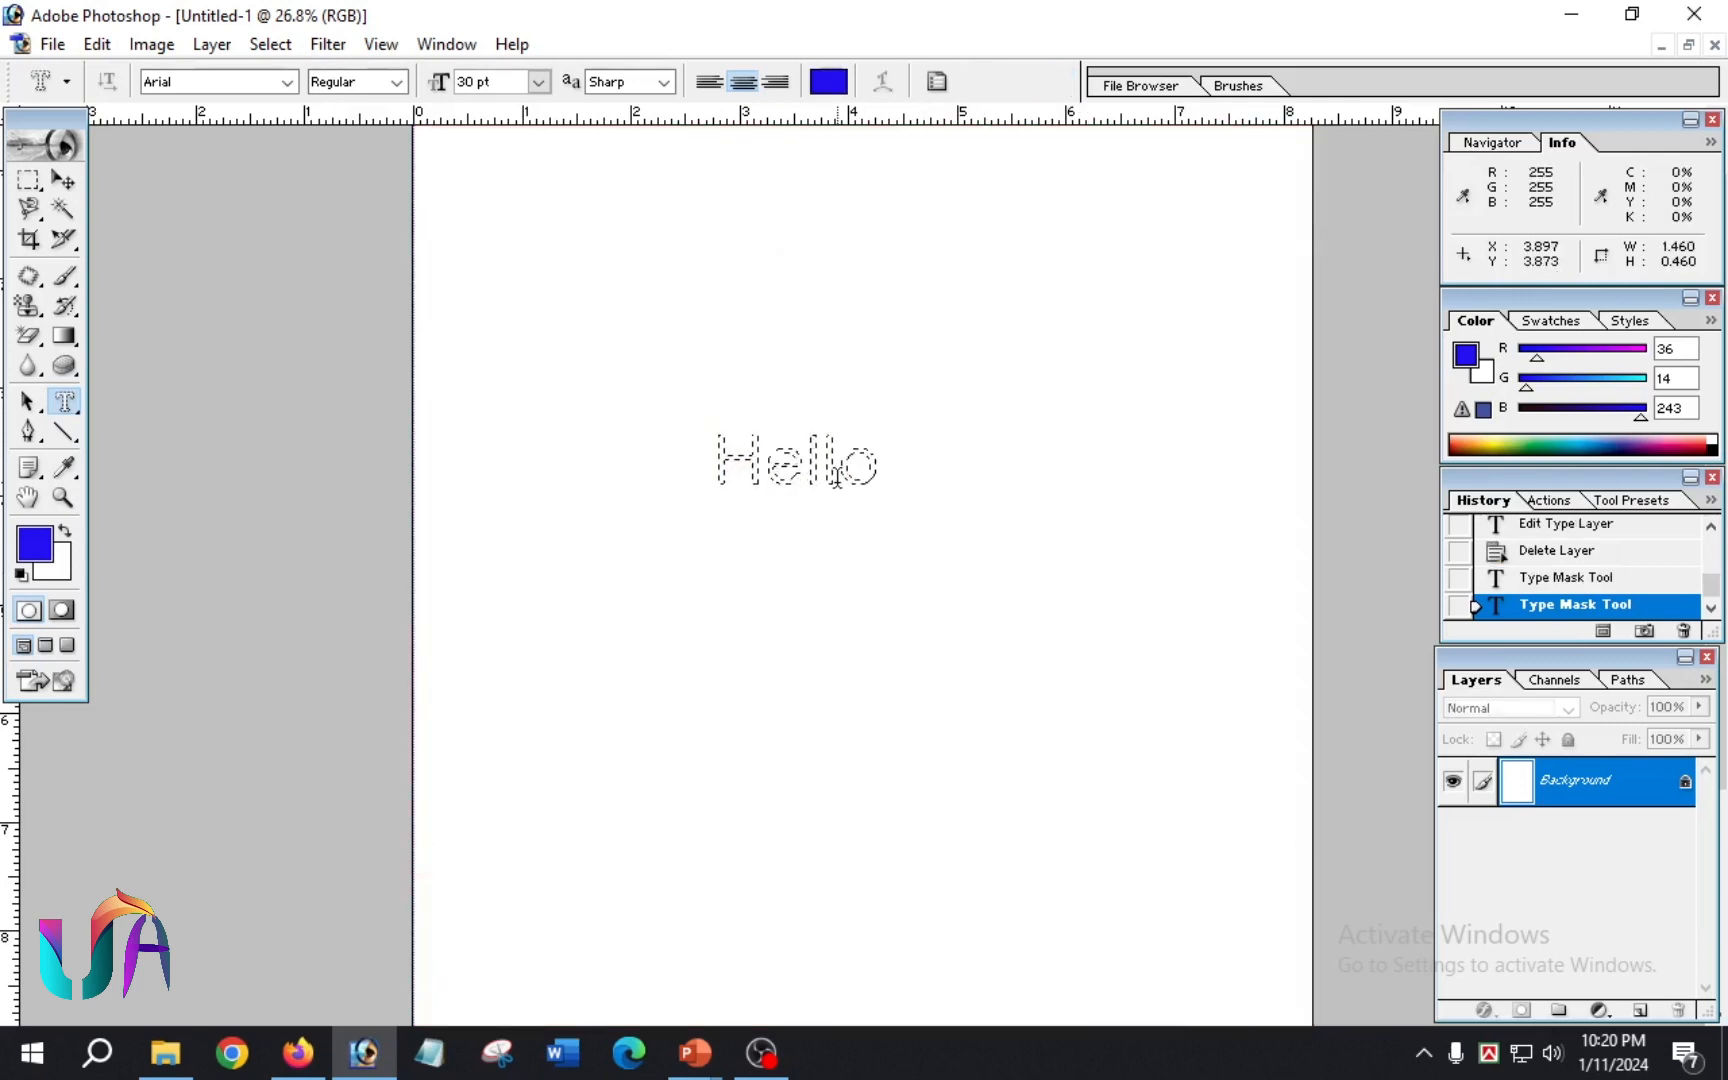
scroll(945, 517, up, 6)
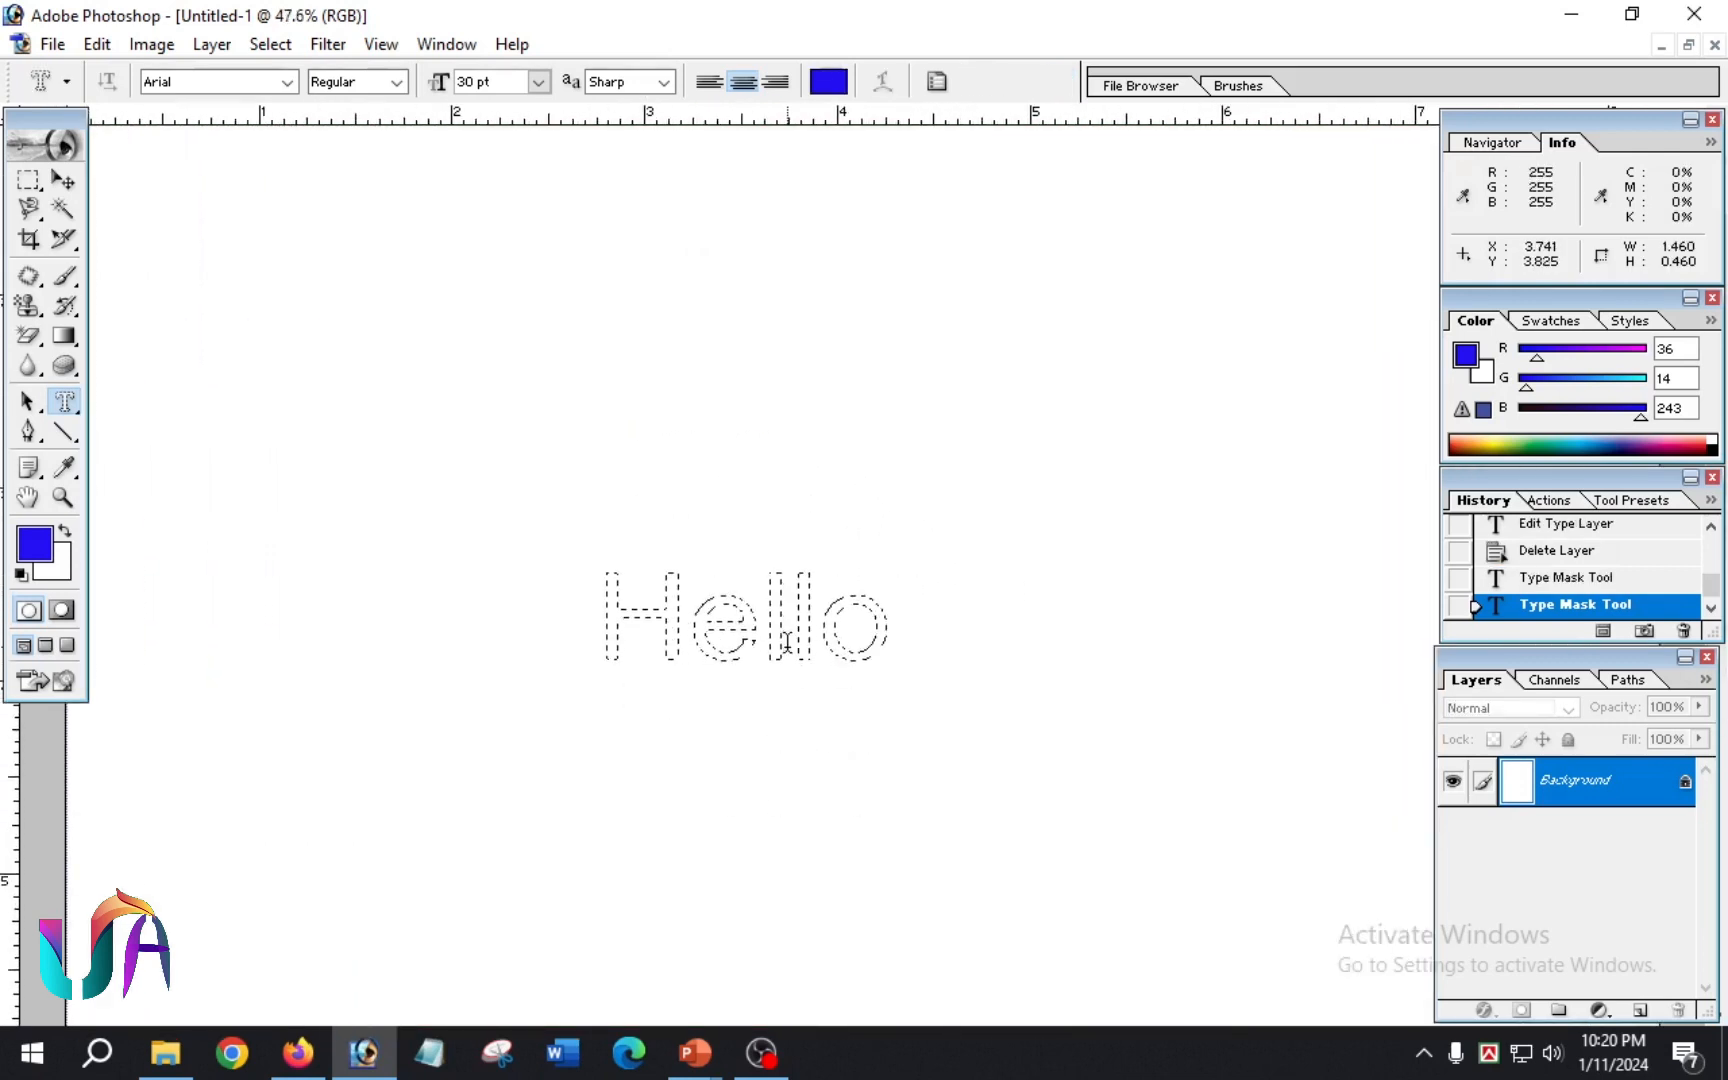
scroll(798, 640, down, 2)
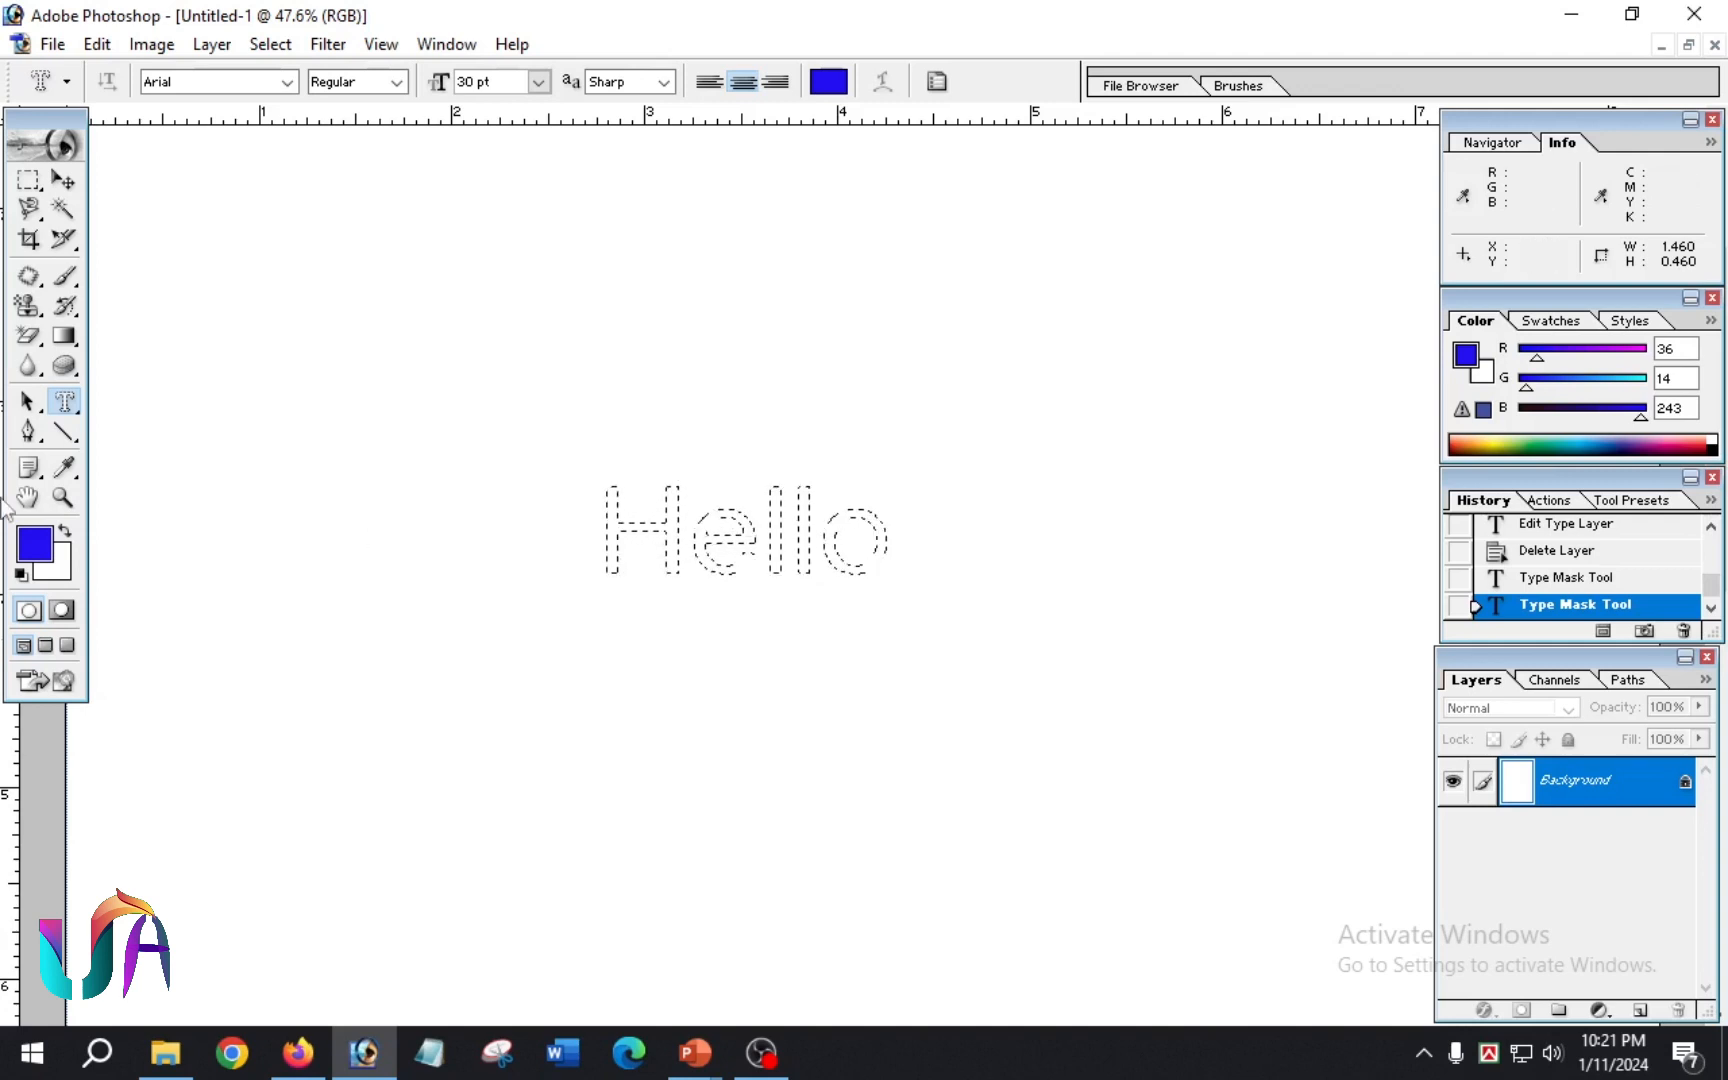
Step: Set the foreground color to red EA1E3B and fill the "Hello" selection with it
click(35, 545)
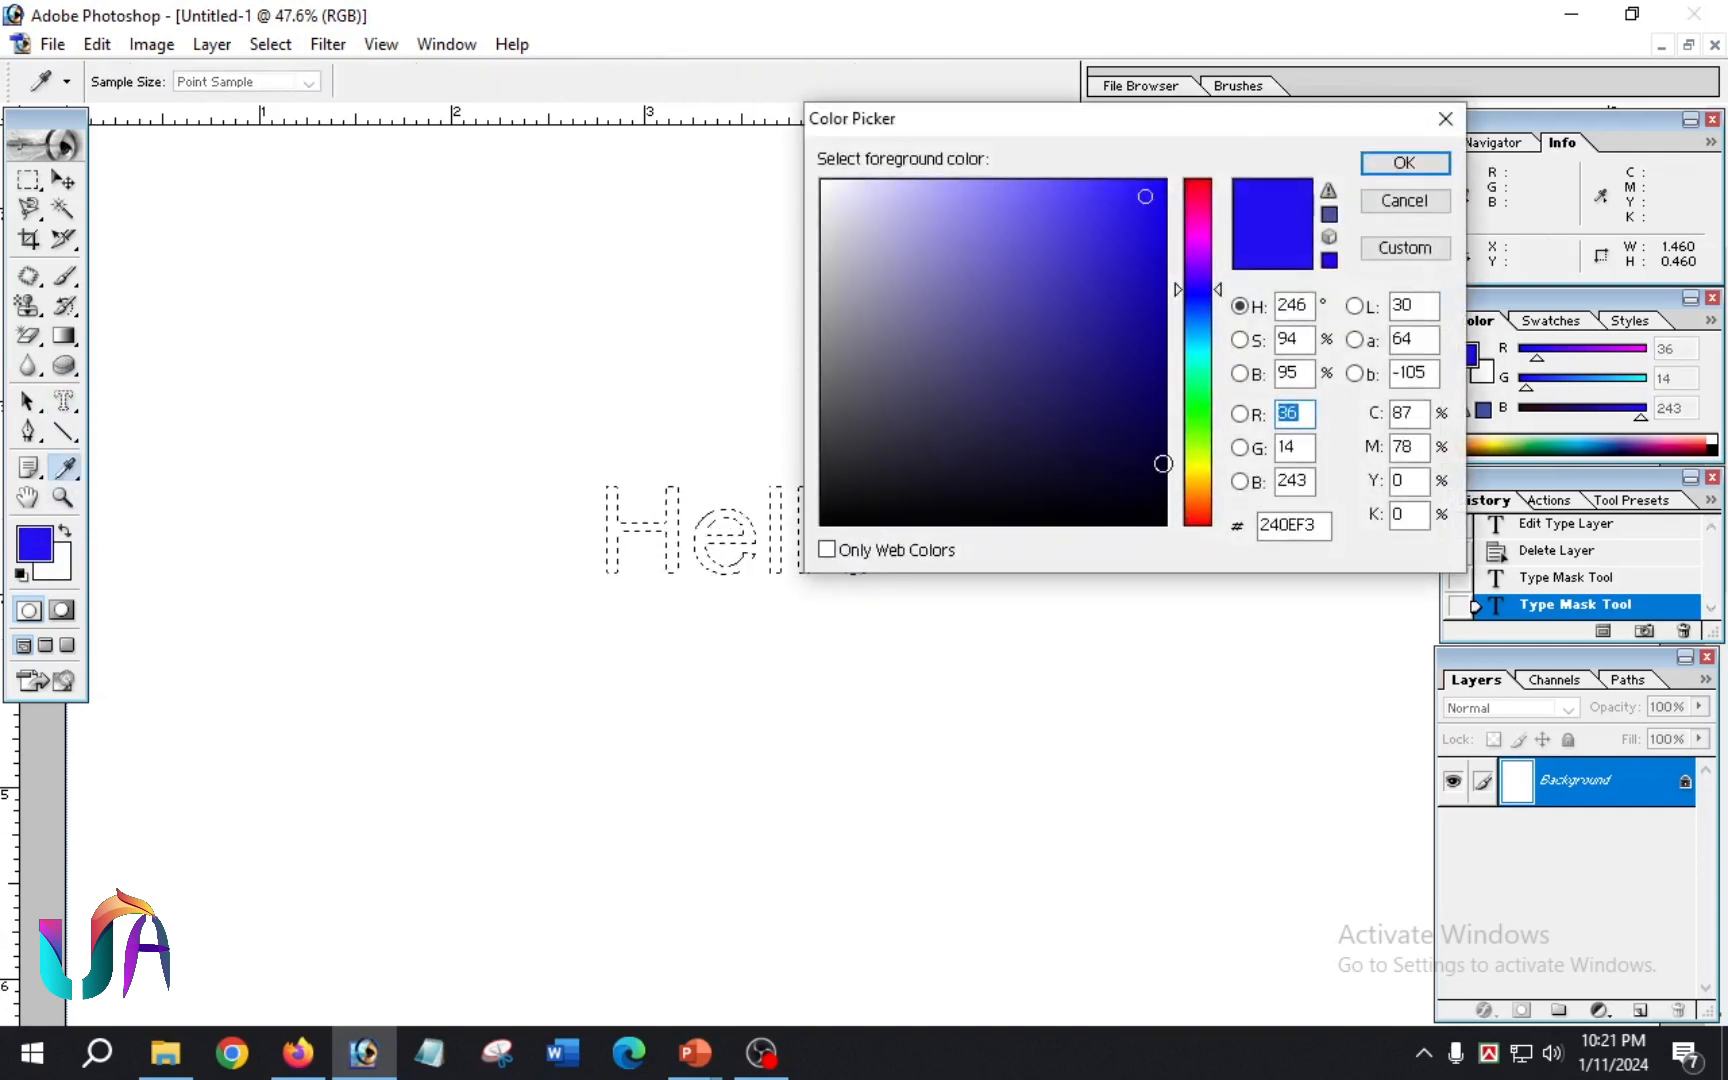
click(1199, 195)
click(1122, 204)
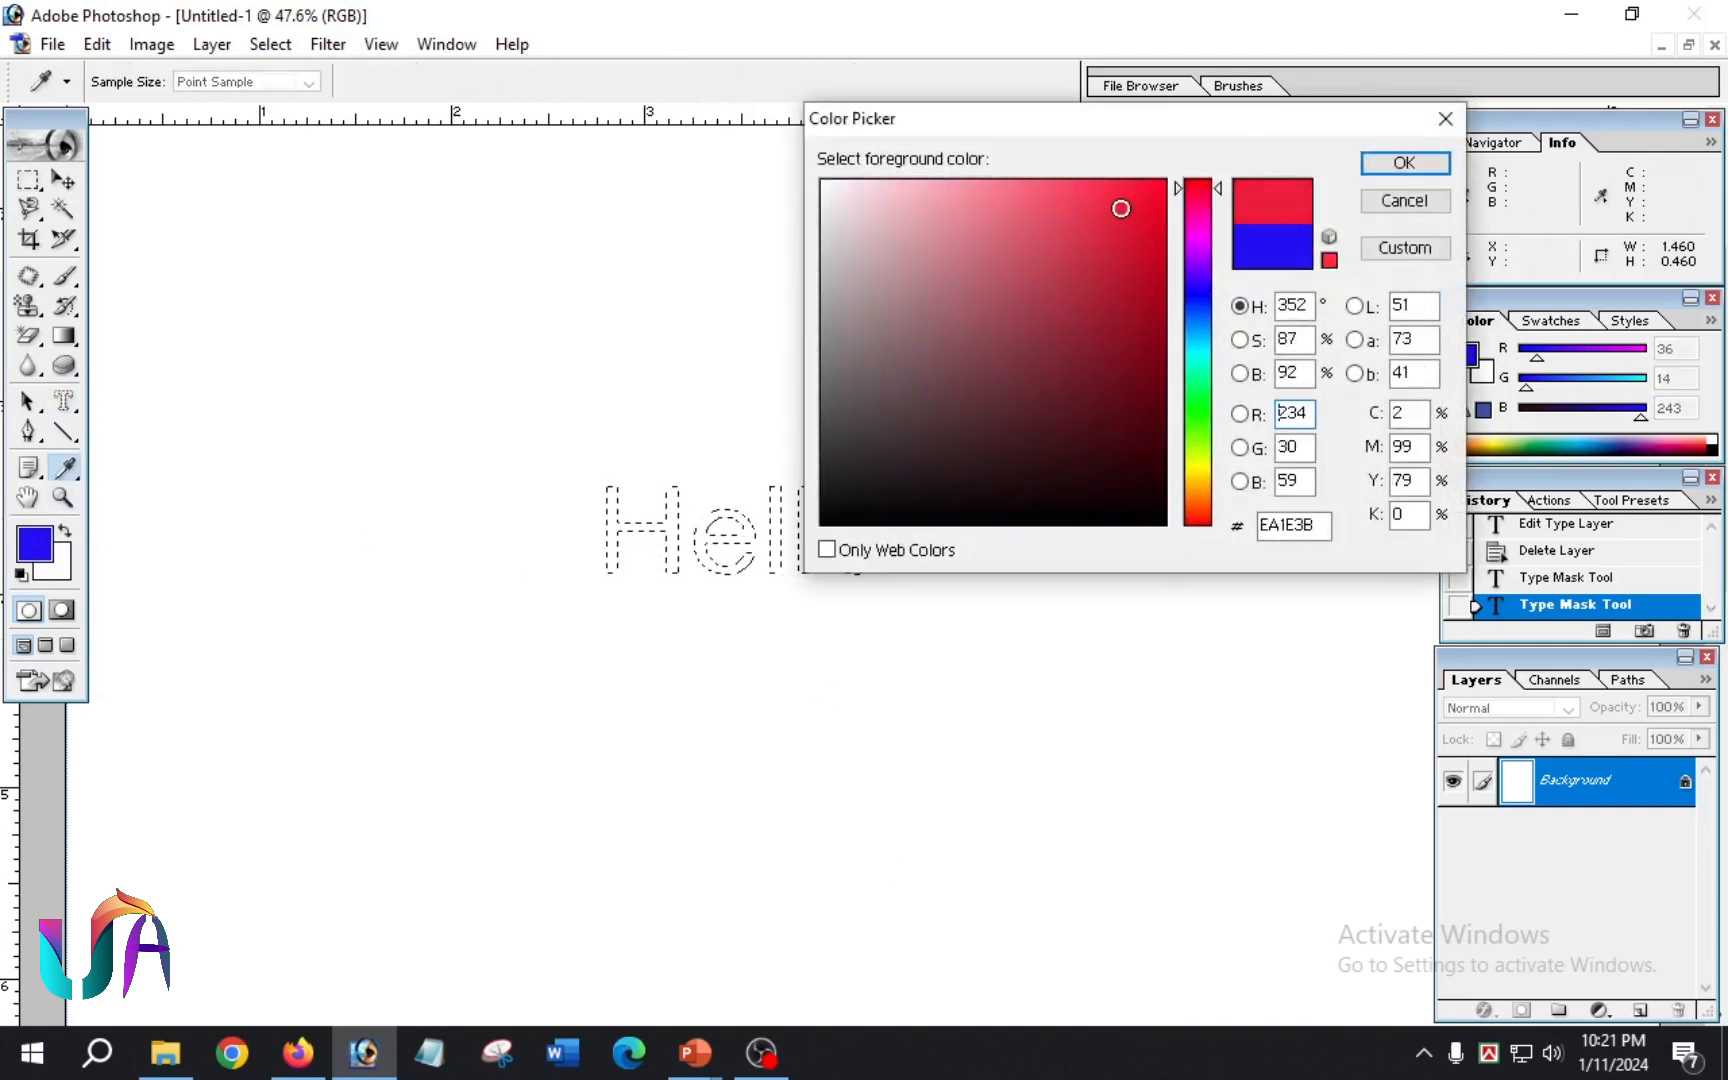
click(1404, 162)
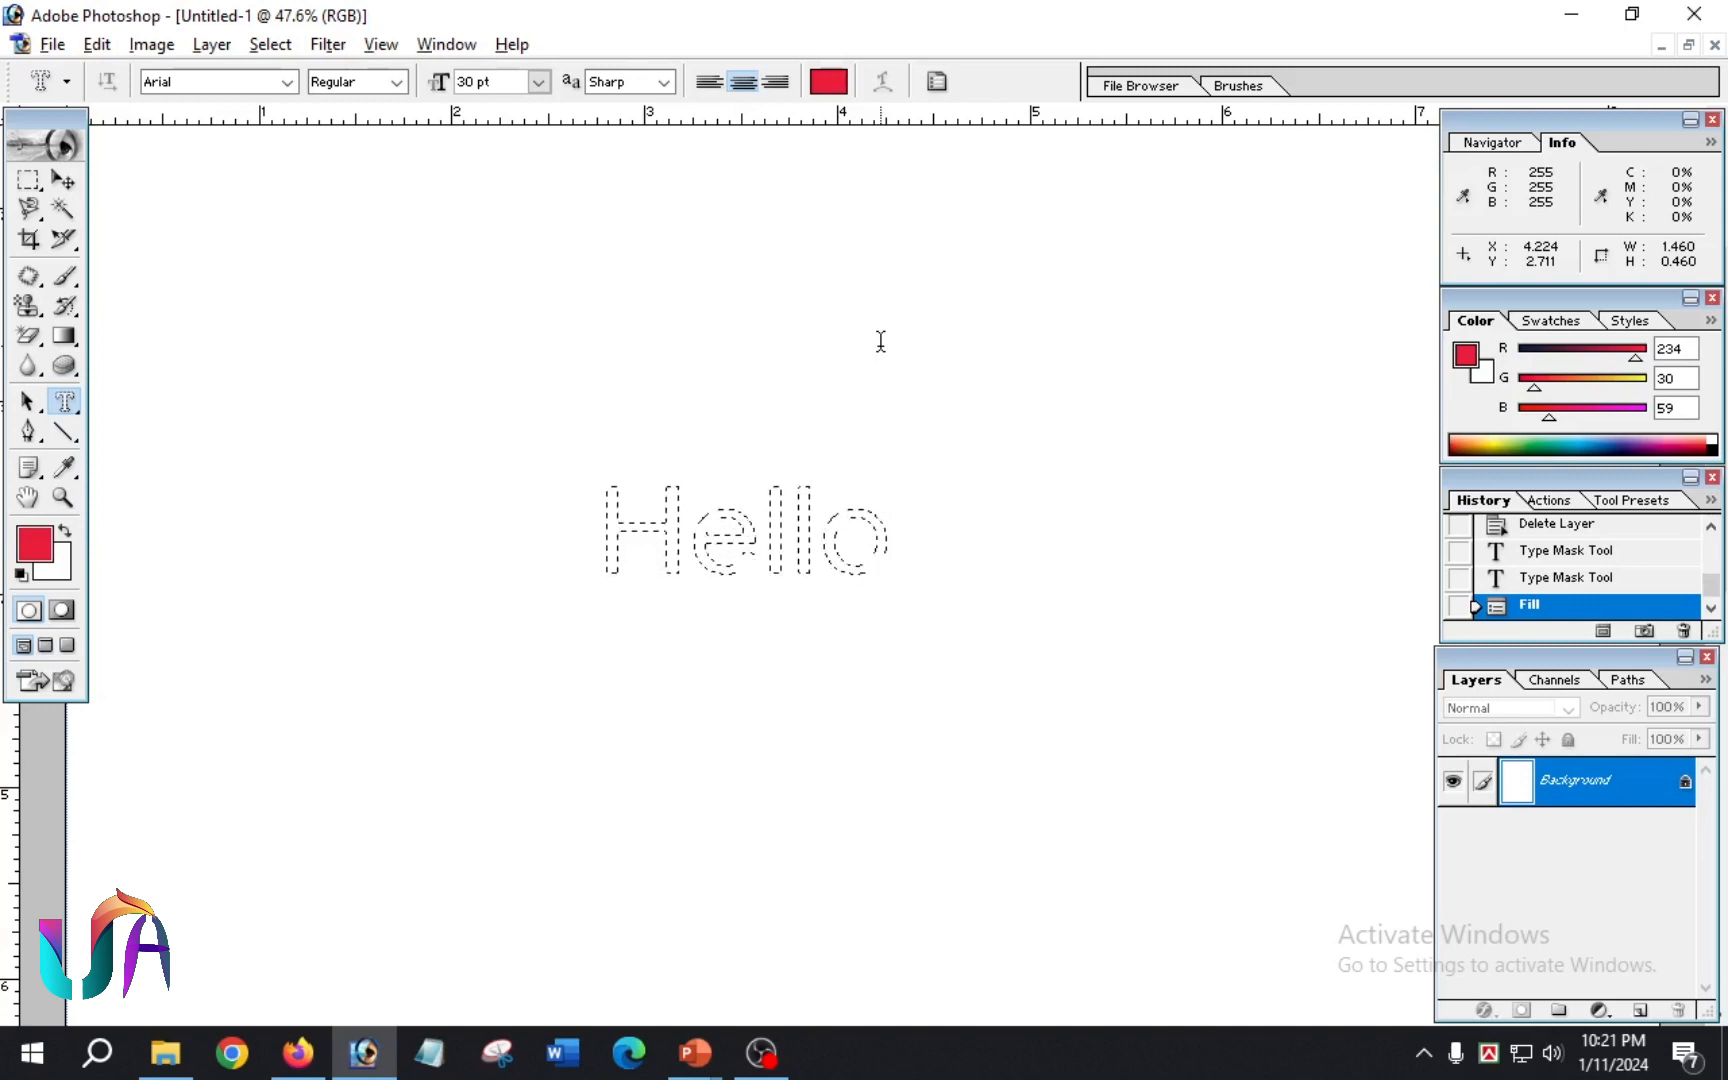
key(alt+BackSpace)
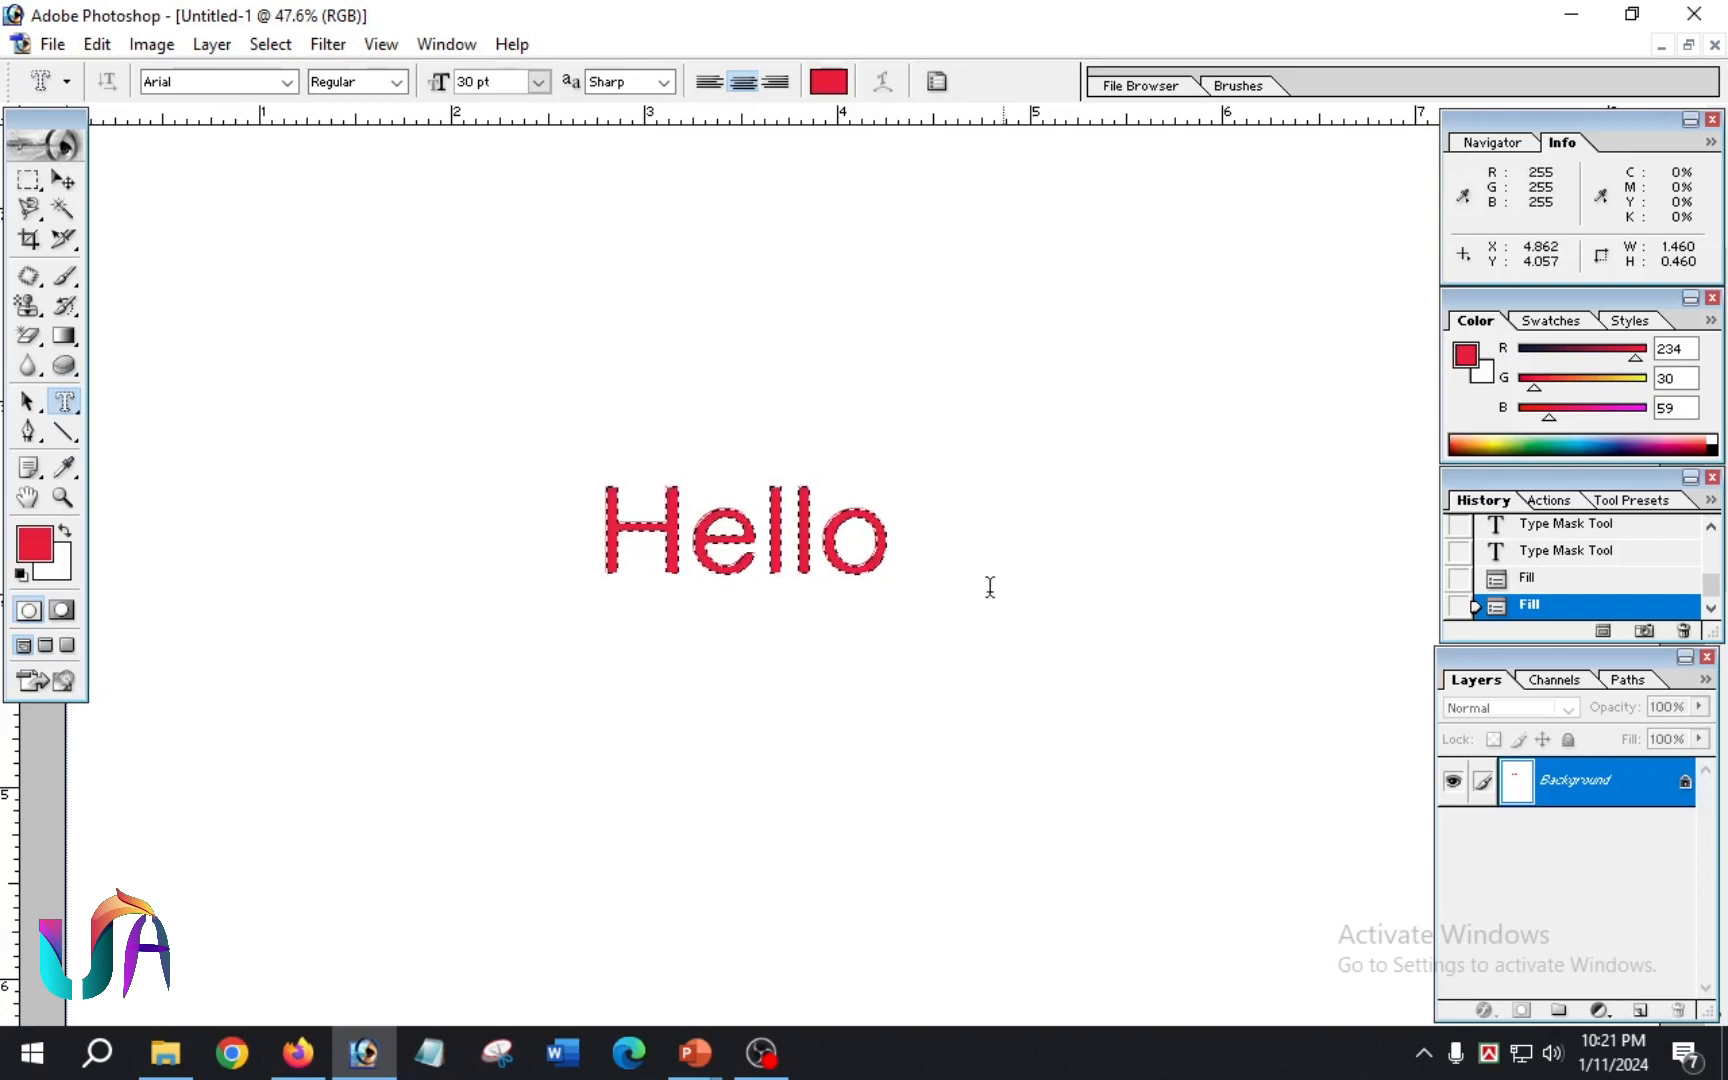
Step: Create a 30 pt "hello" selection beside the red word with the Vertical Type Mask Tool and fill it with the foreground red
click(64, 401)
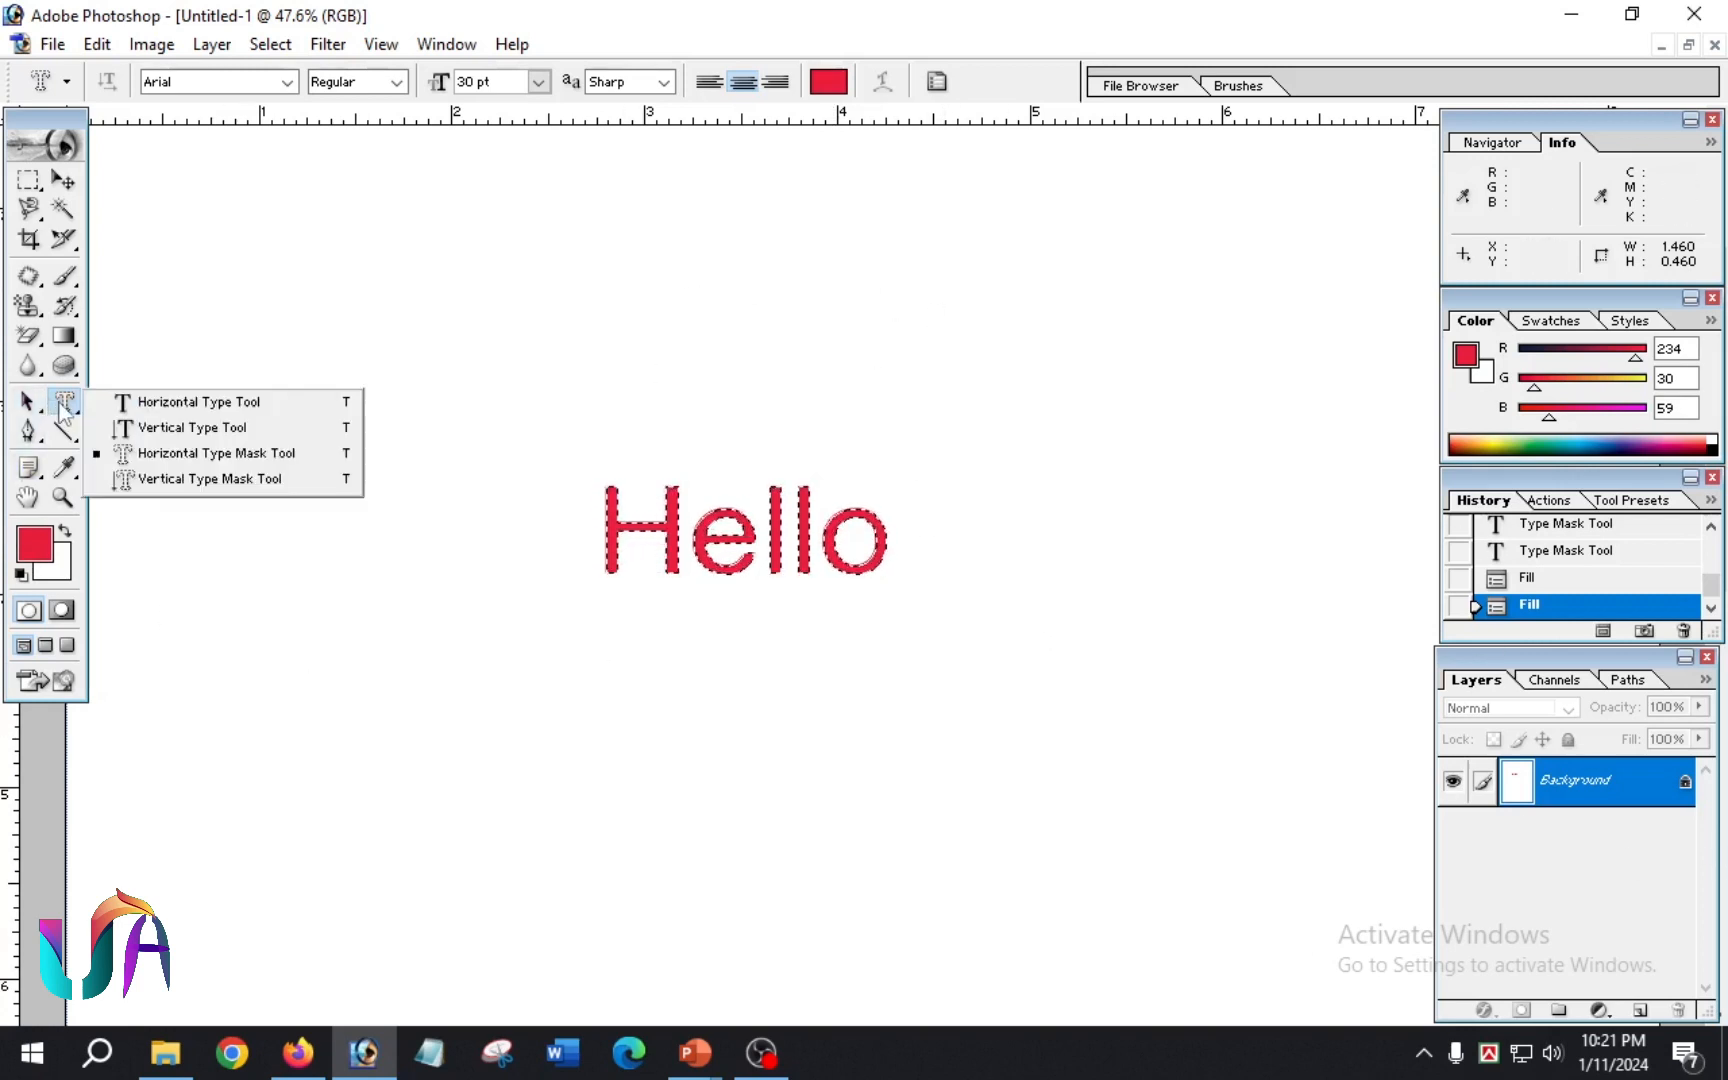
click(240, 480)
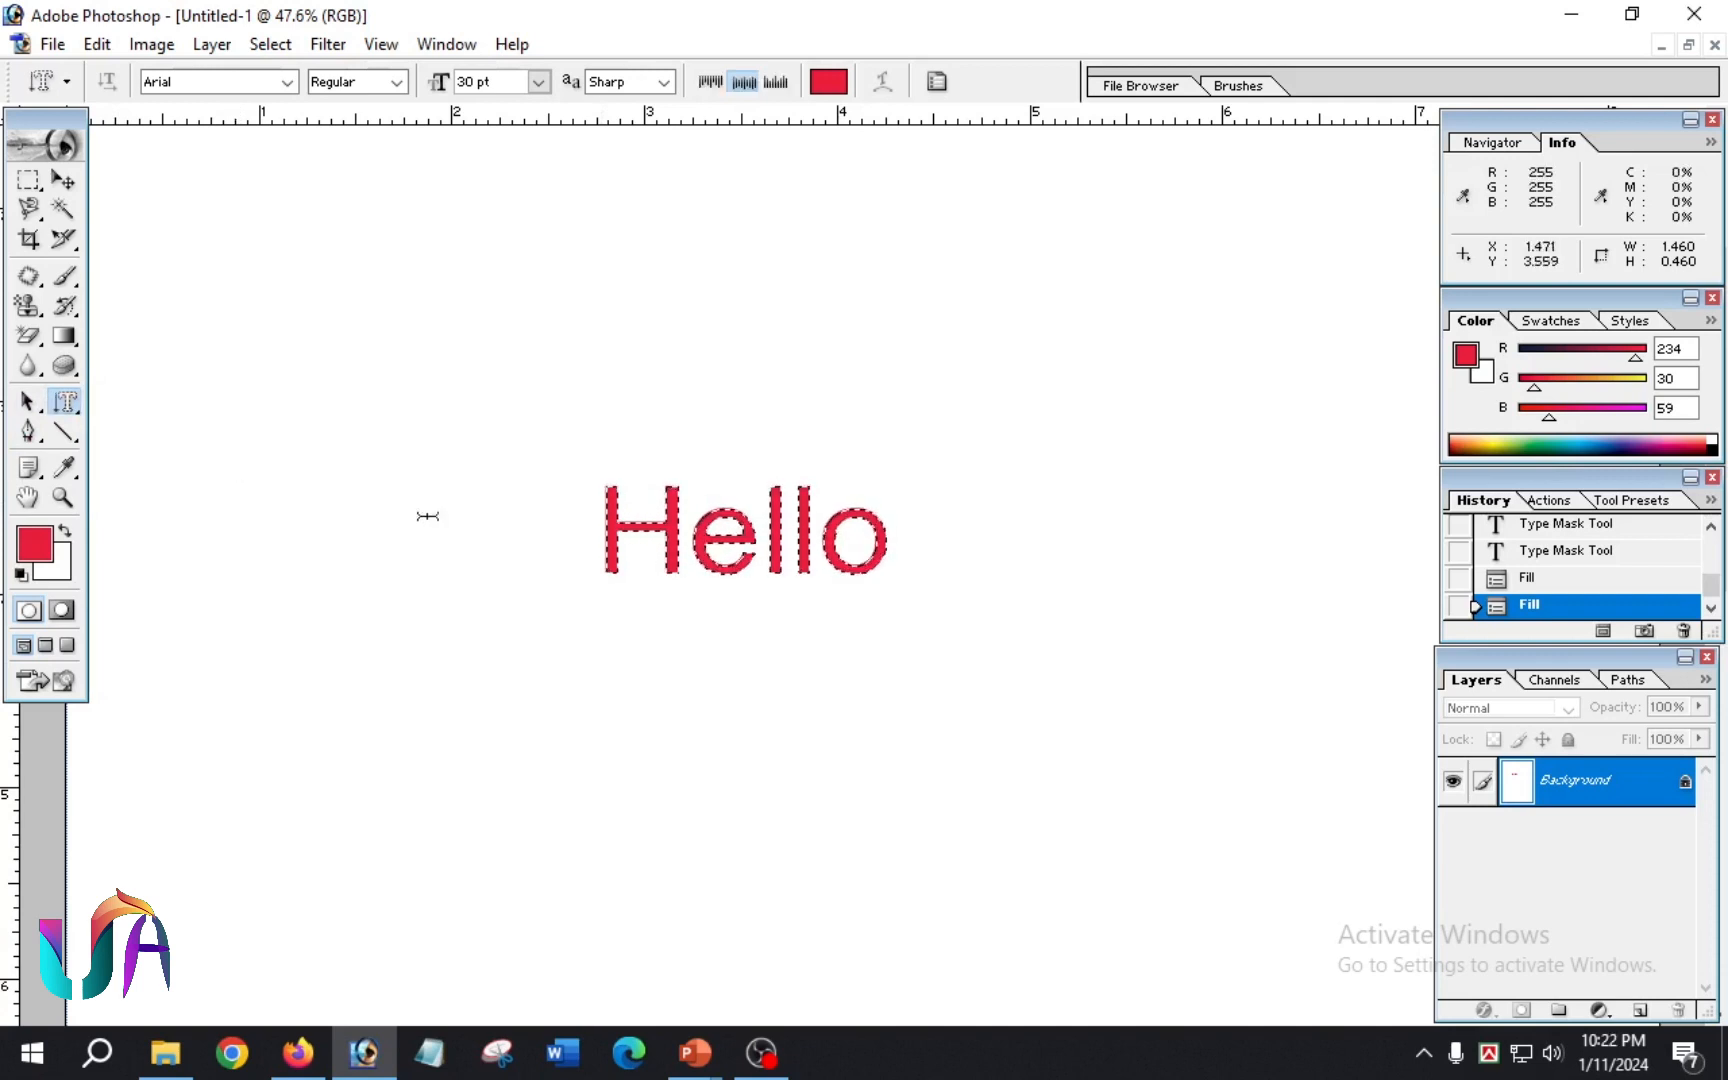
click(486, 514)
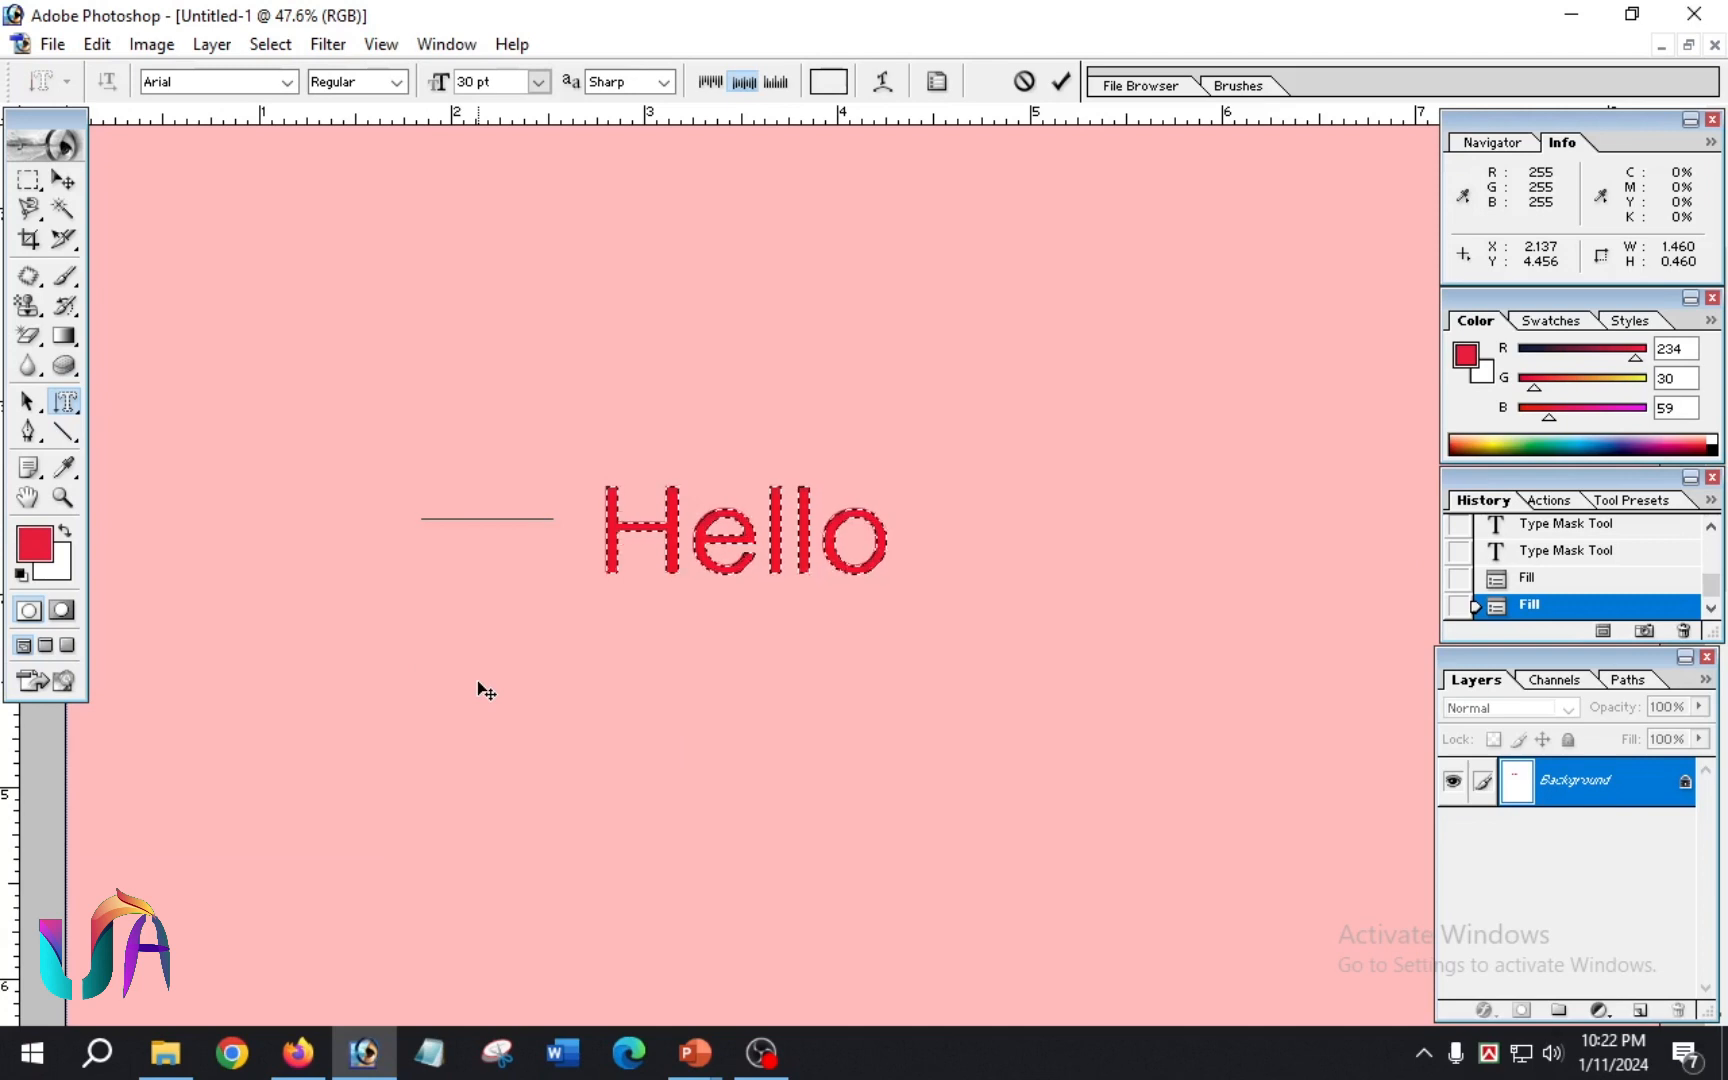
text(Hello)
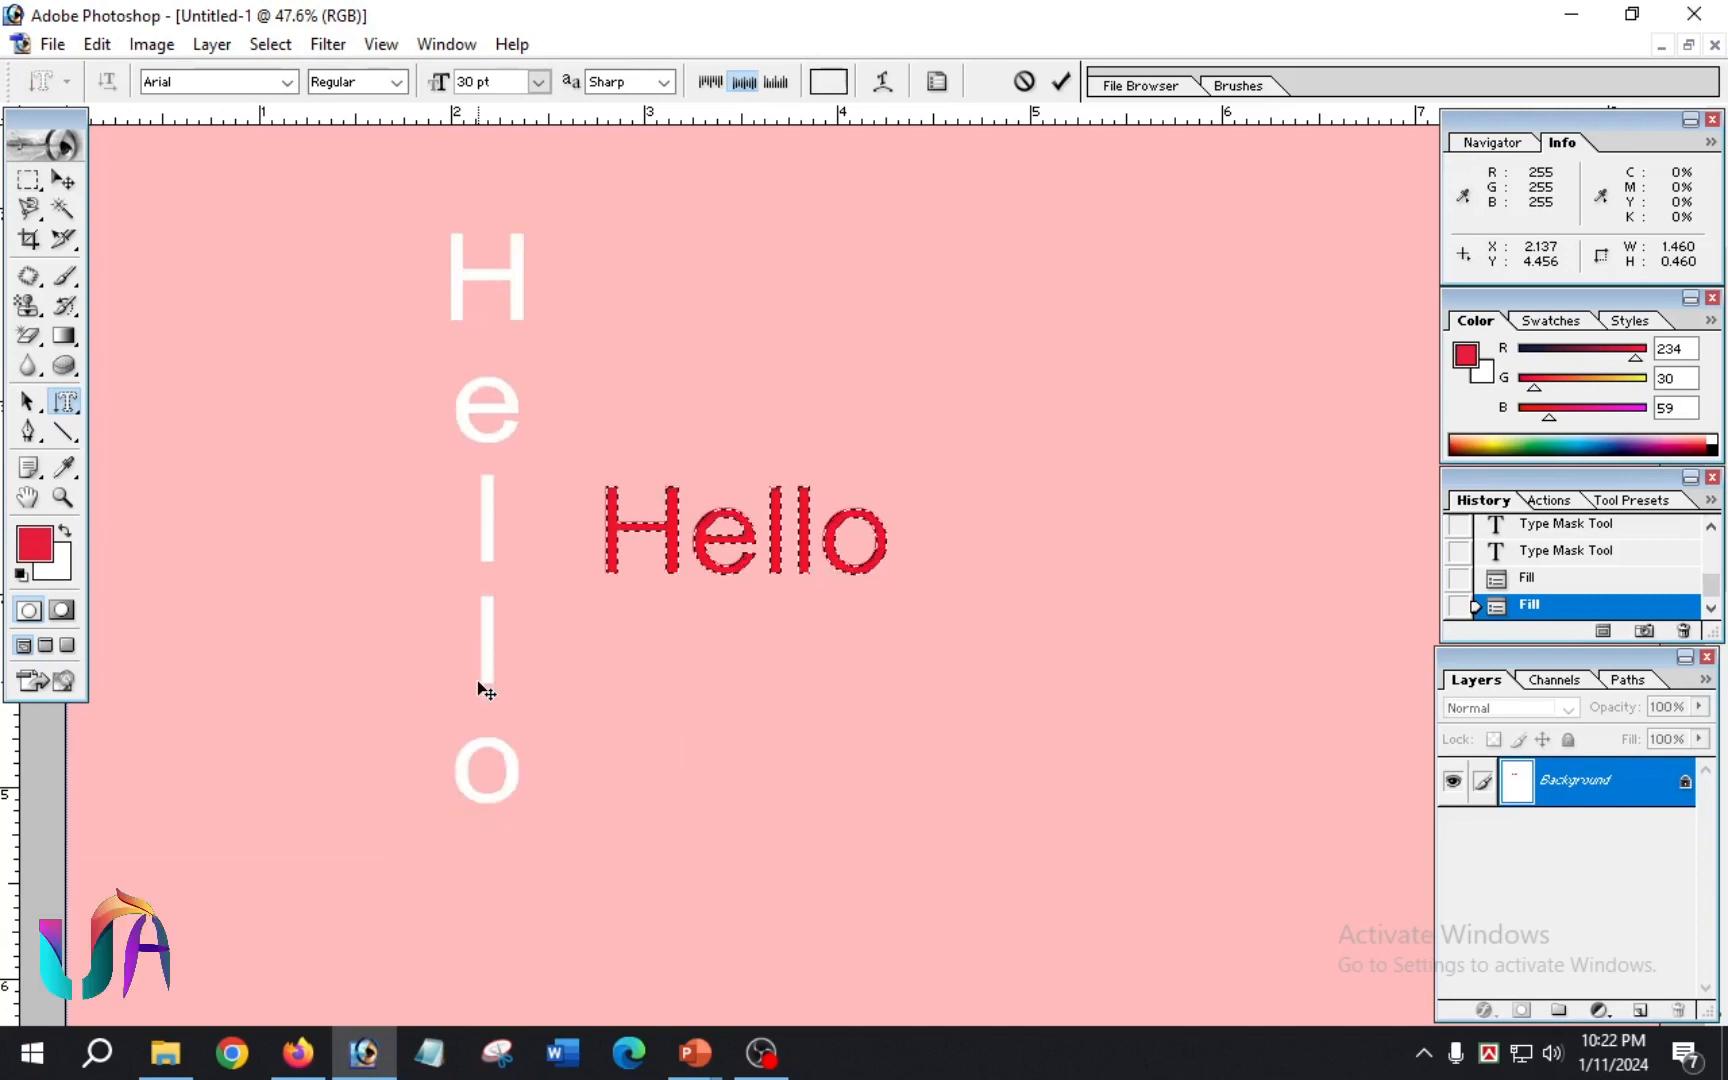
key(ctrl+Return)
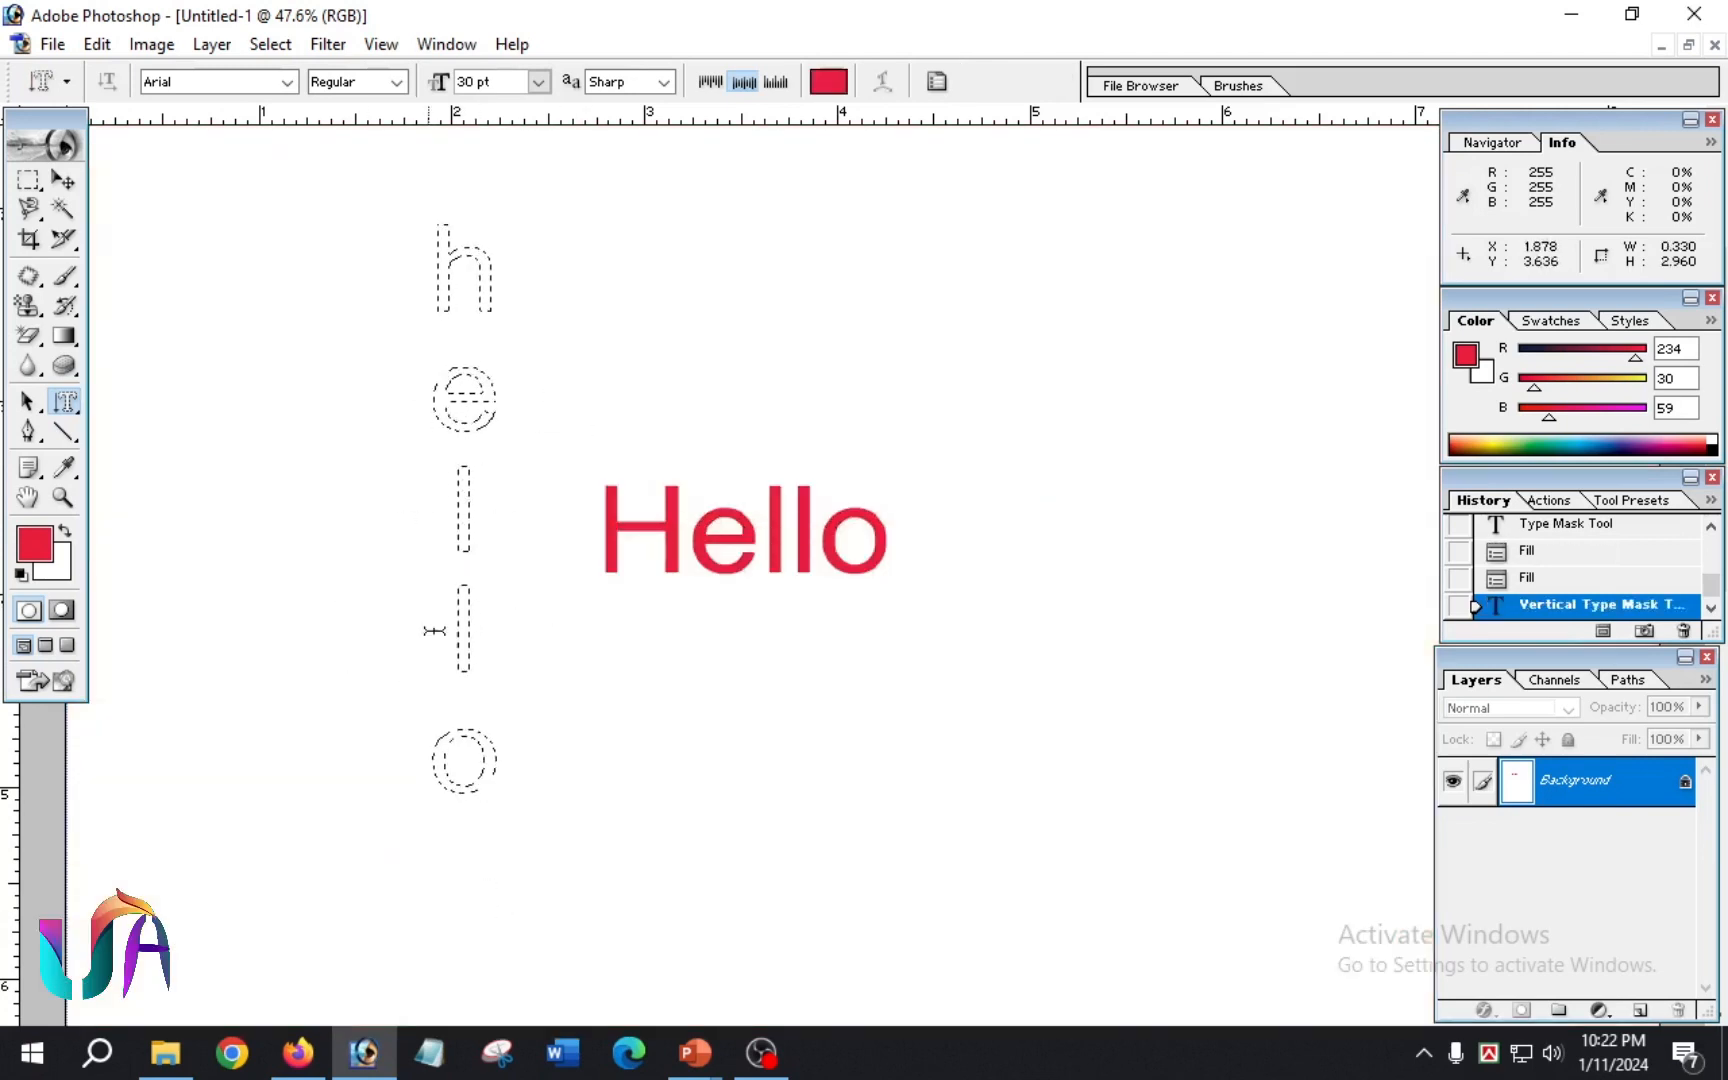
key(alt+BackSpace)
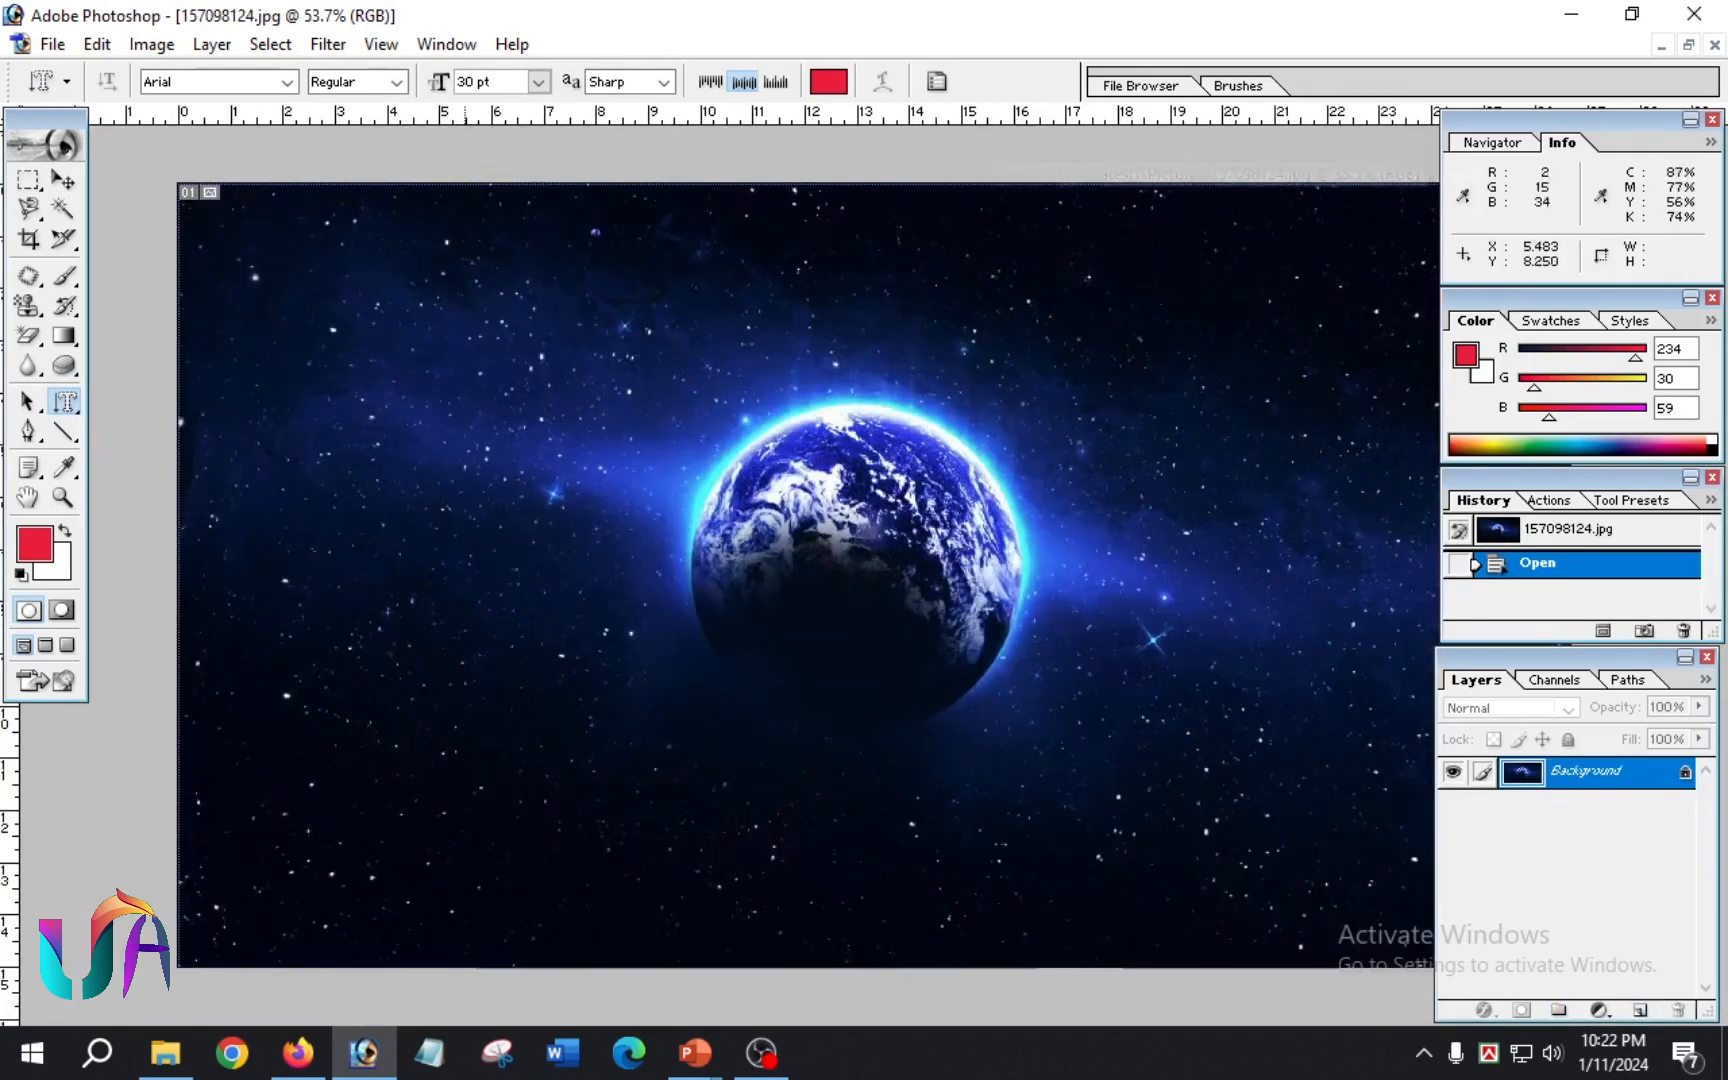
Step: In the Earth image 157098124.jpg, create a 60 pt vertical type mask selection reading "hello" beside the planet
click(413, 598)
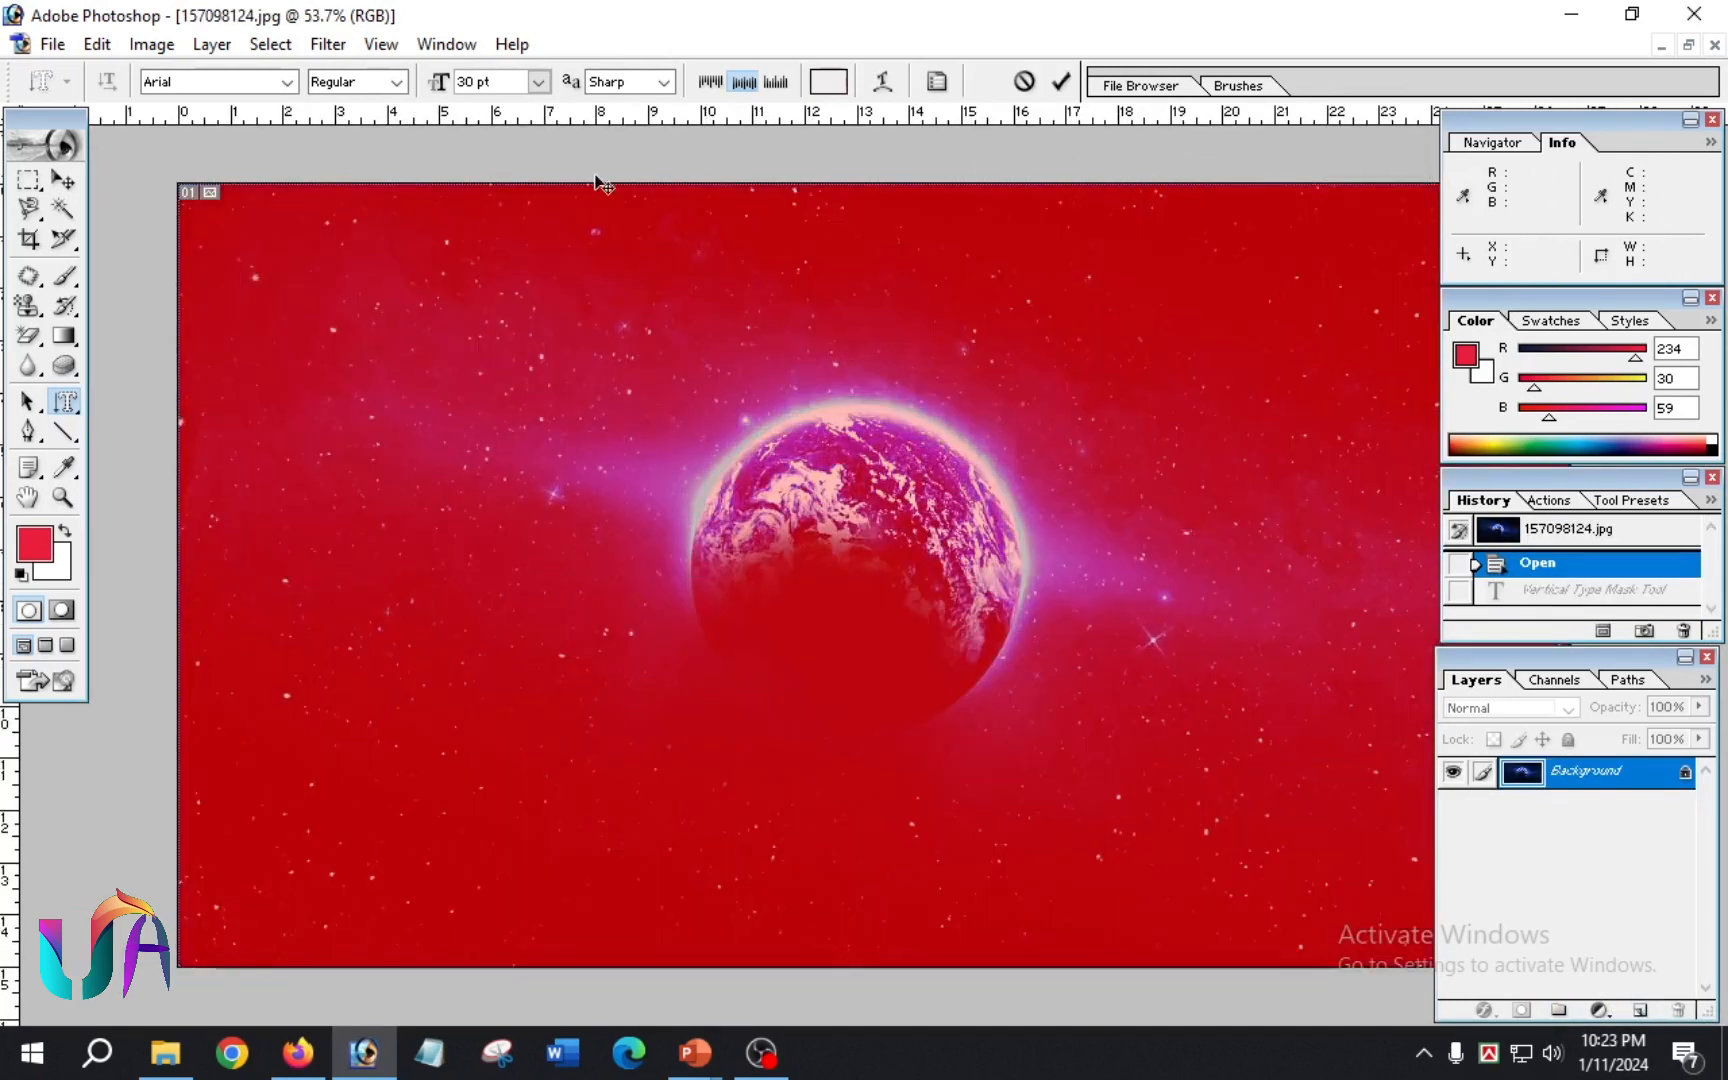
click(538, 82)
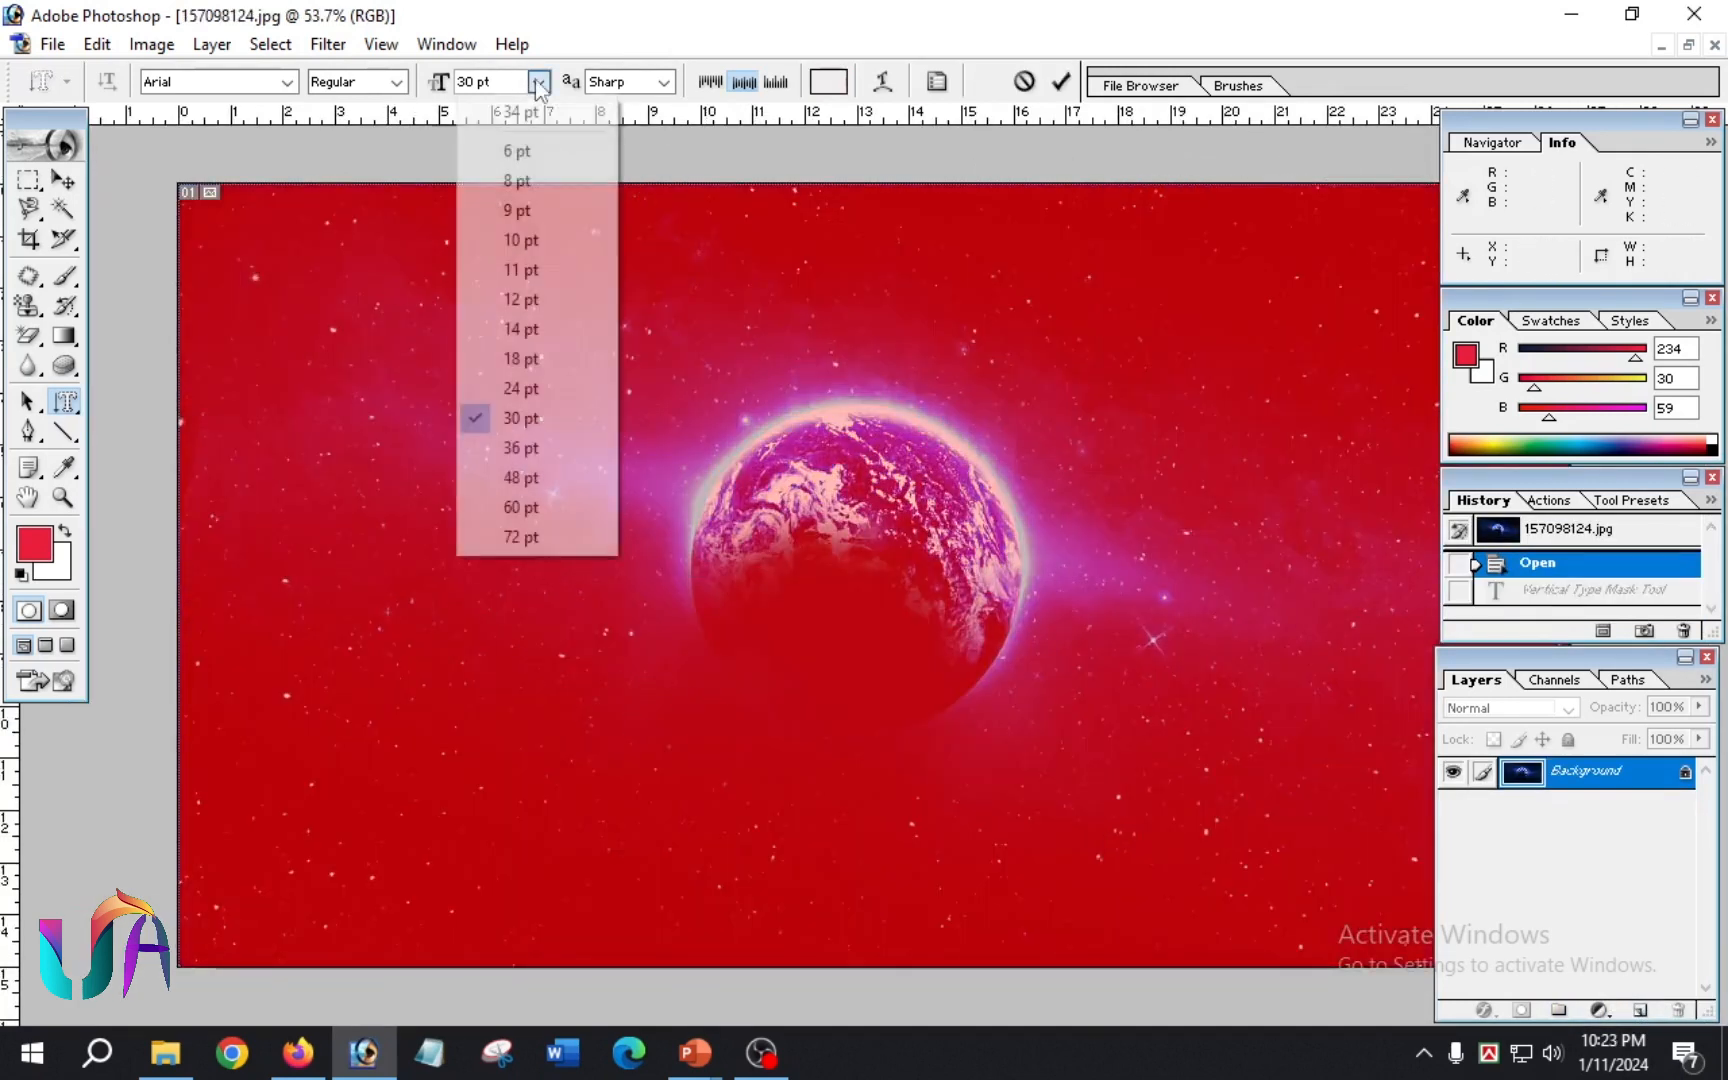
click(544, 506)
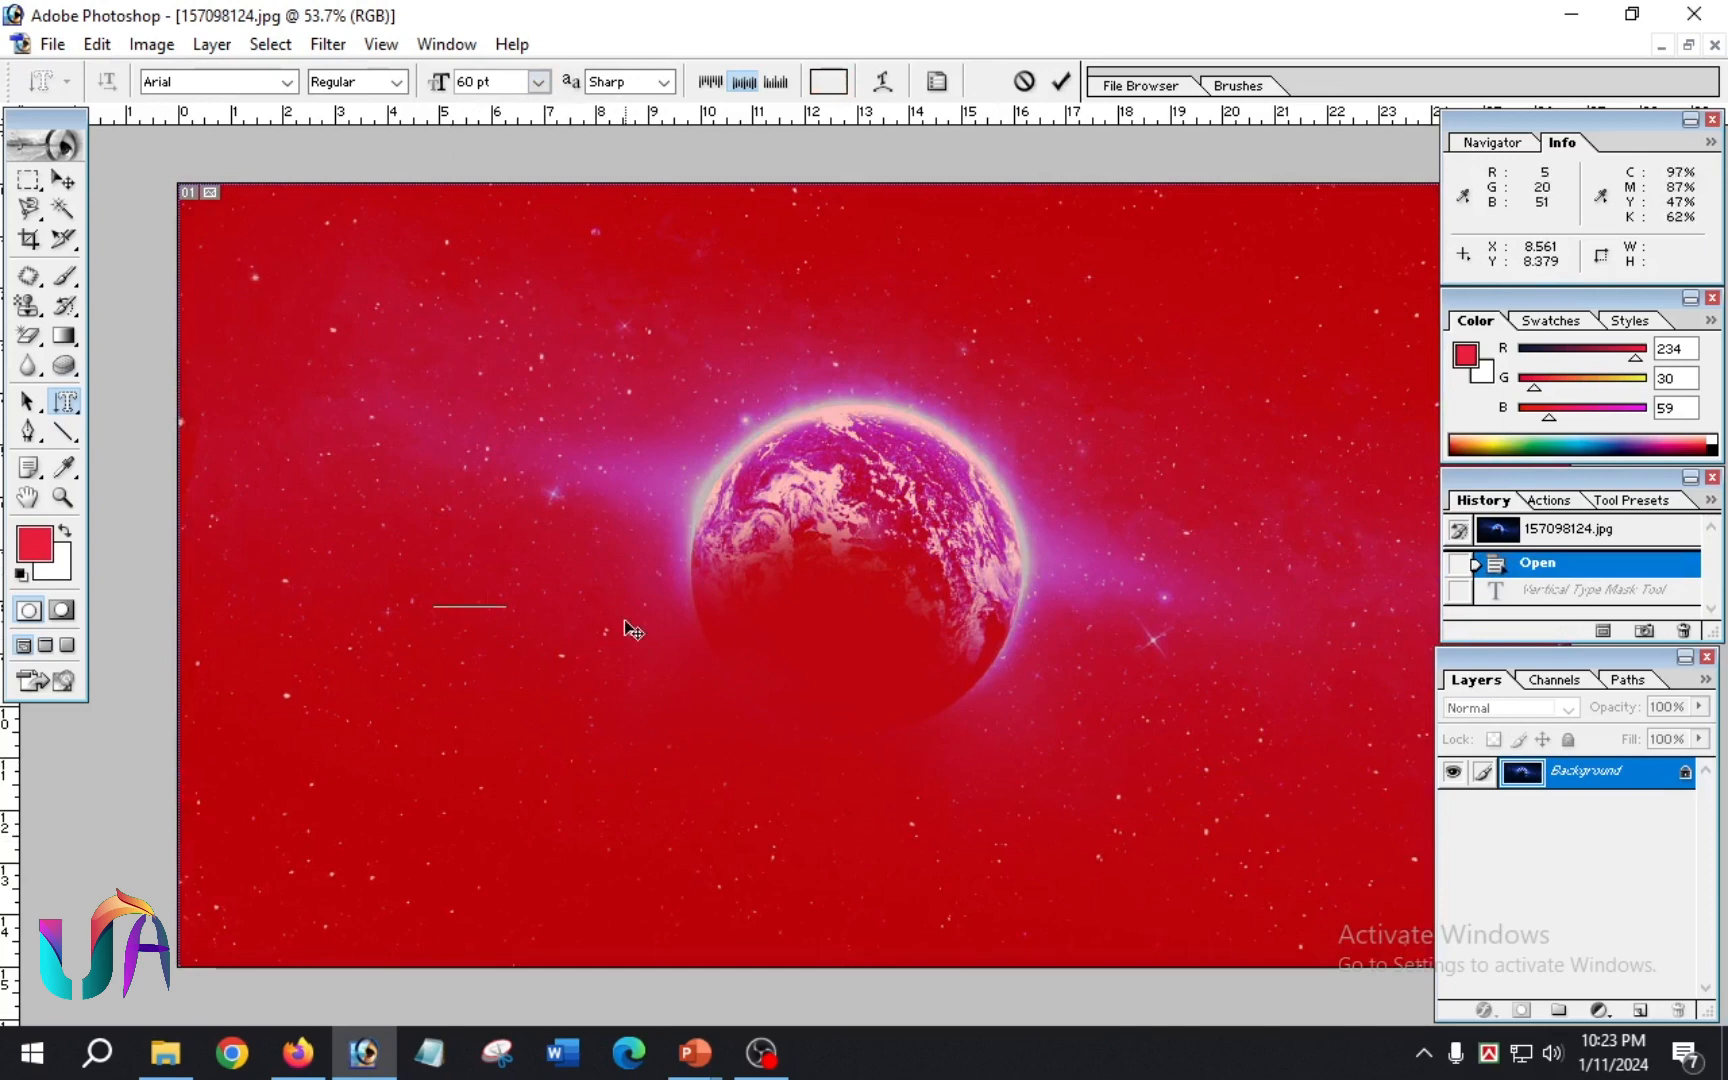
text(hello)
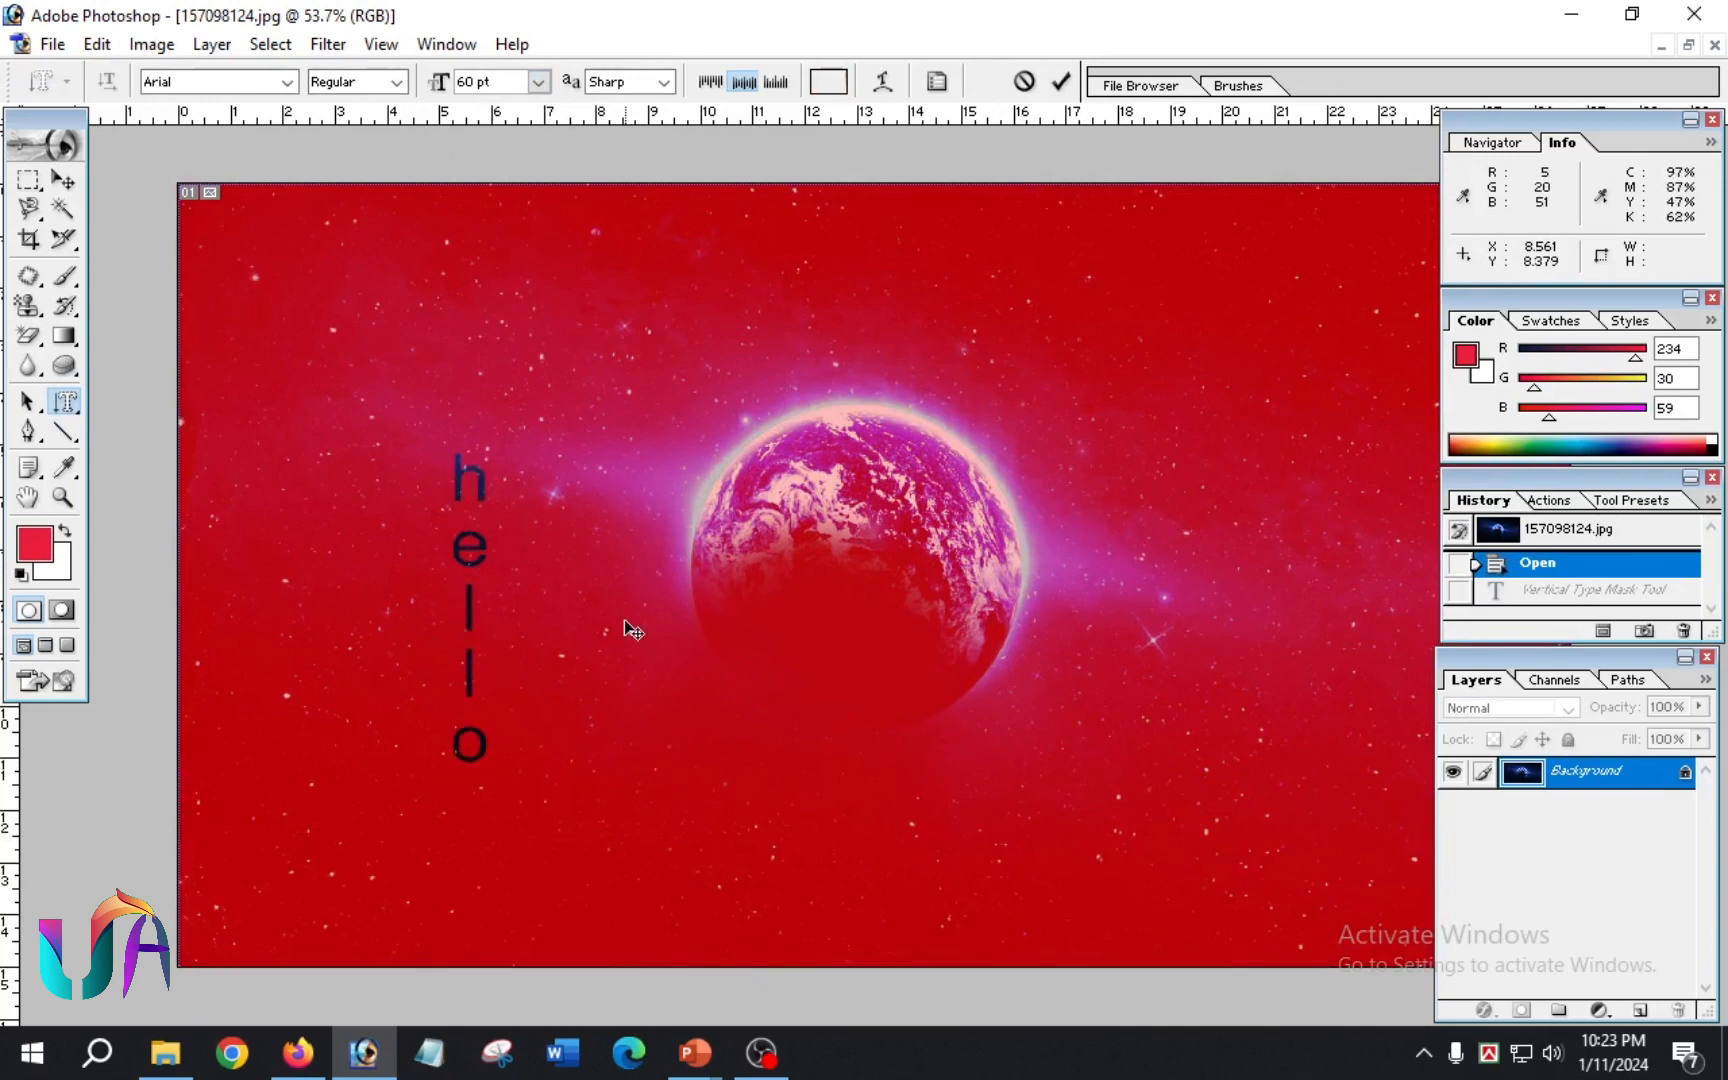
click(1060, 81)
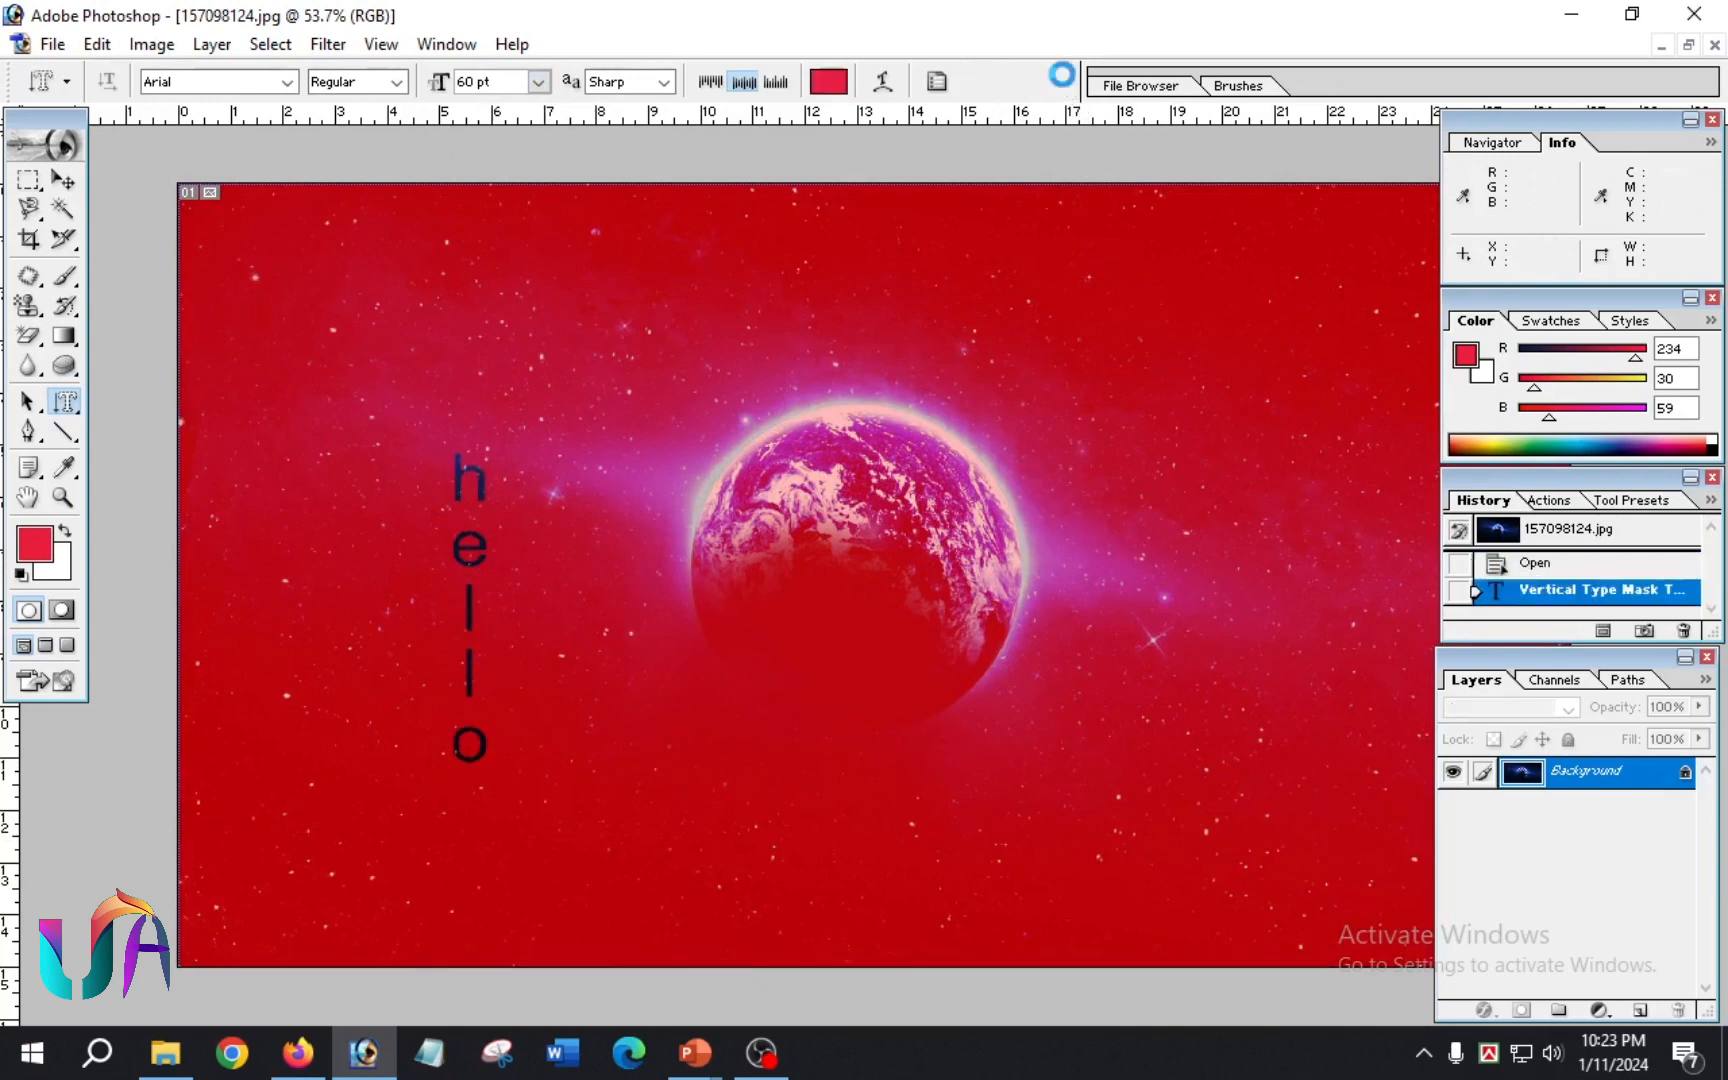
scroll(490, 690, up, 3)
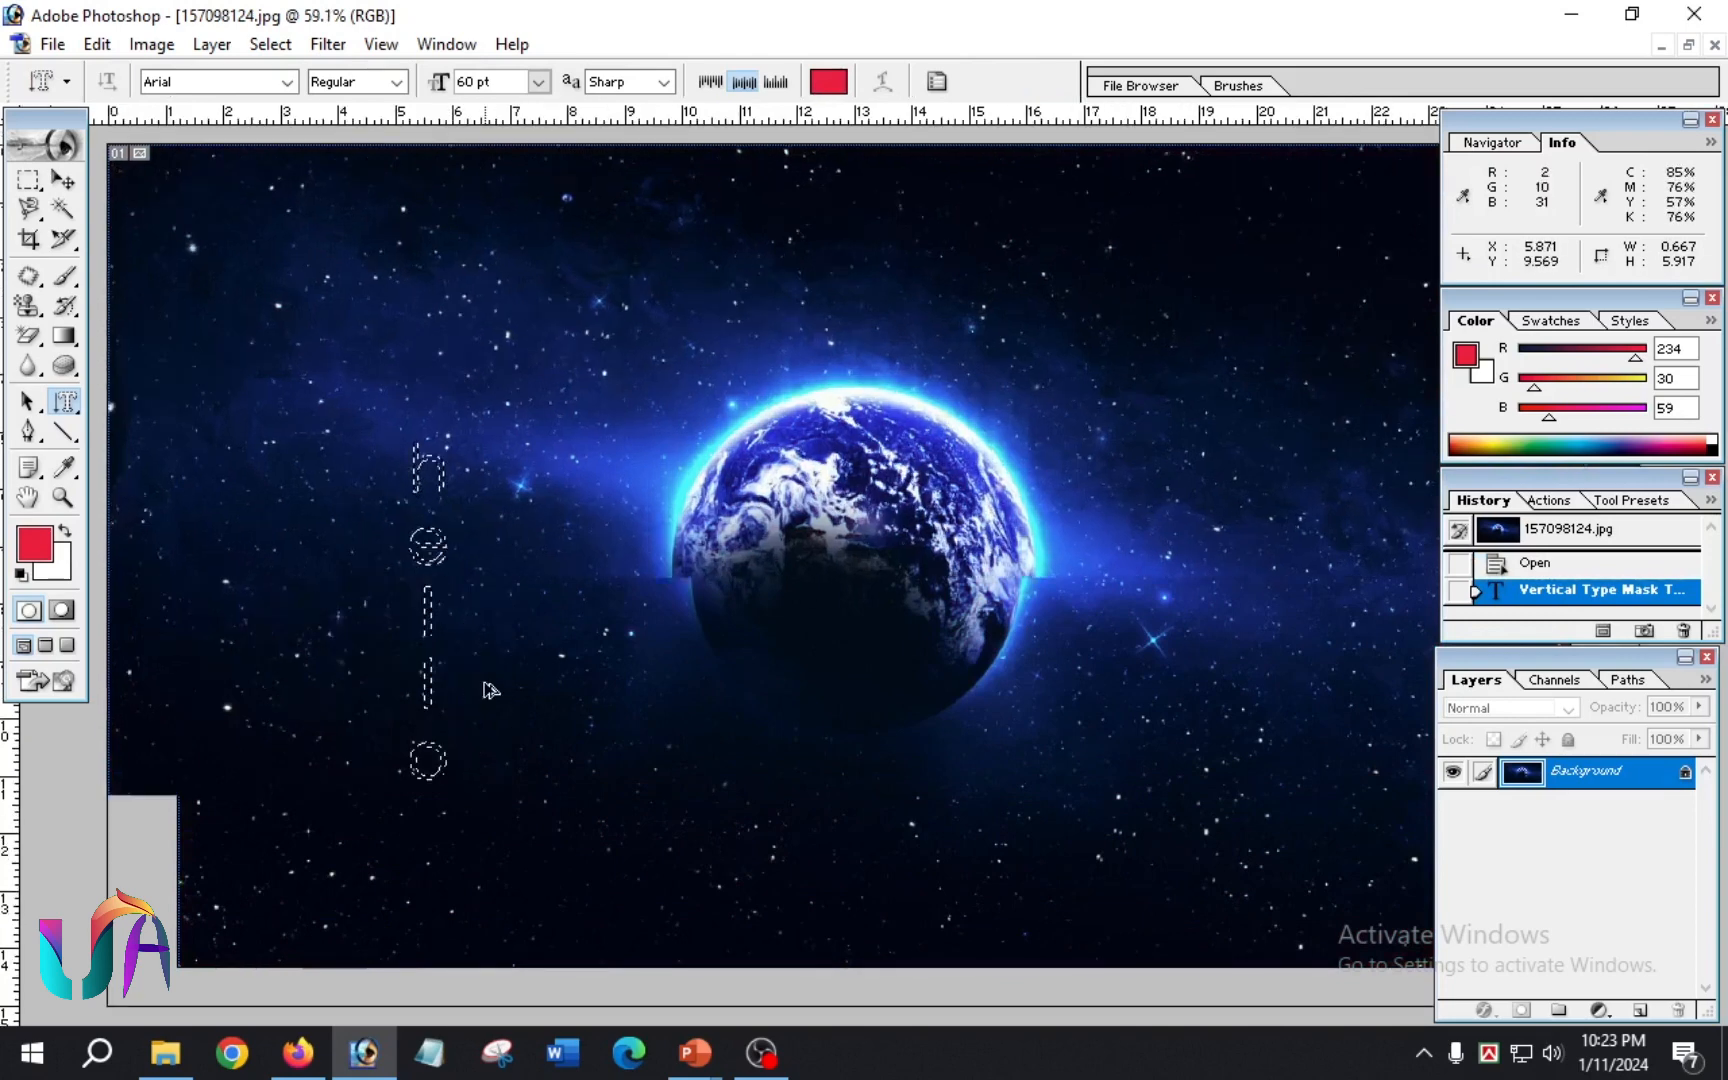
scroll(485, 682, down, 1)
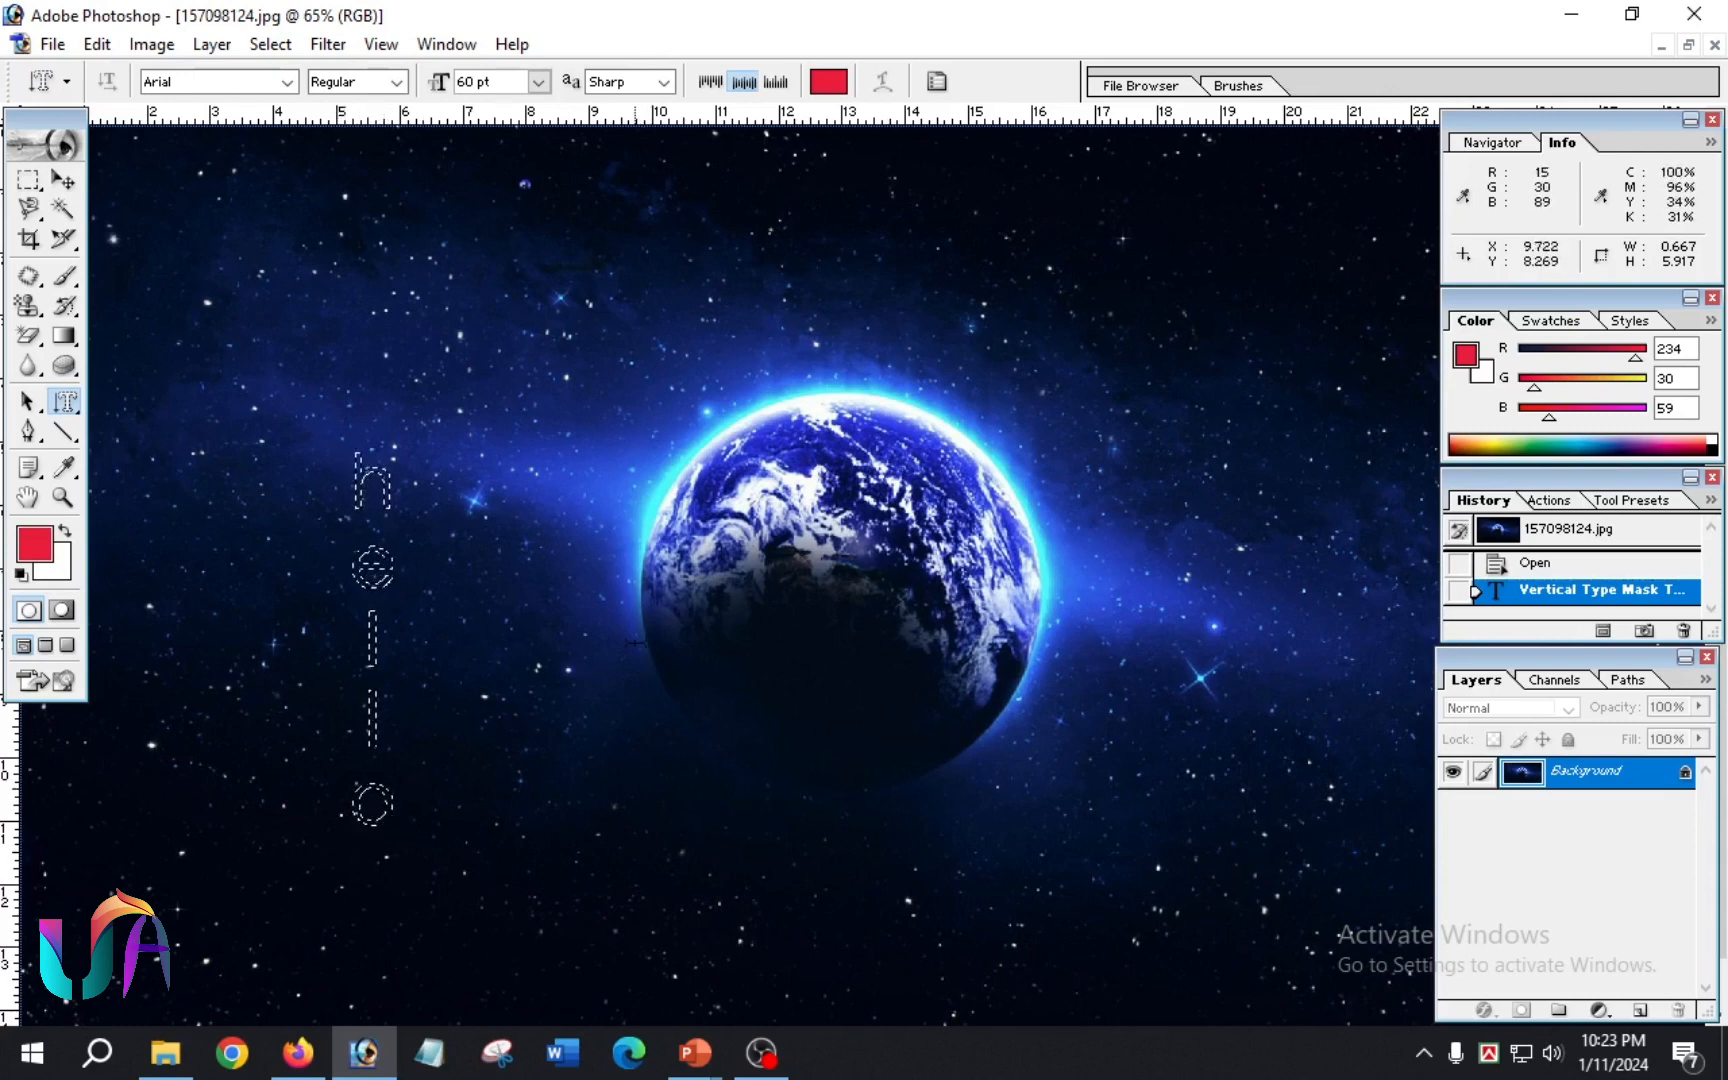
Step: Cut the selected "hello" letters out of the unlocked Earth image layer, deselecting and shifting the layer slightly right on its canvas
key(alt+BackSpace)
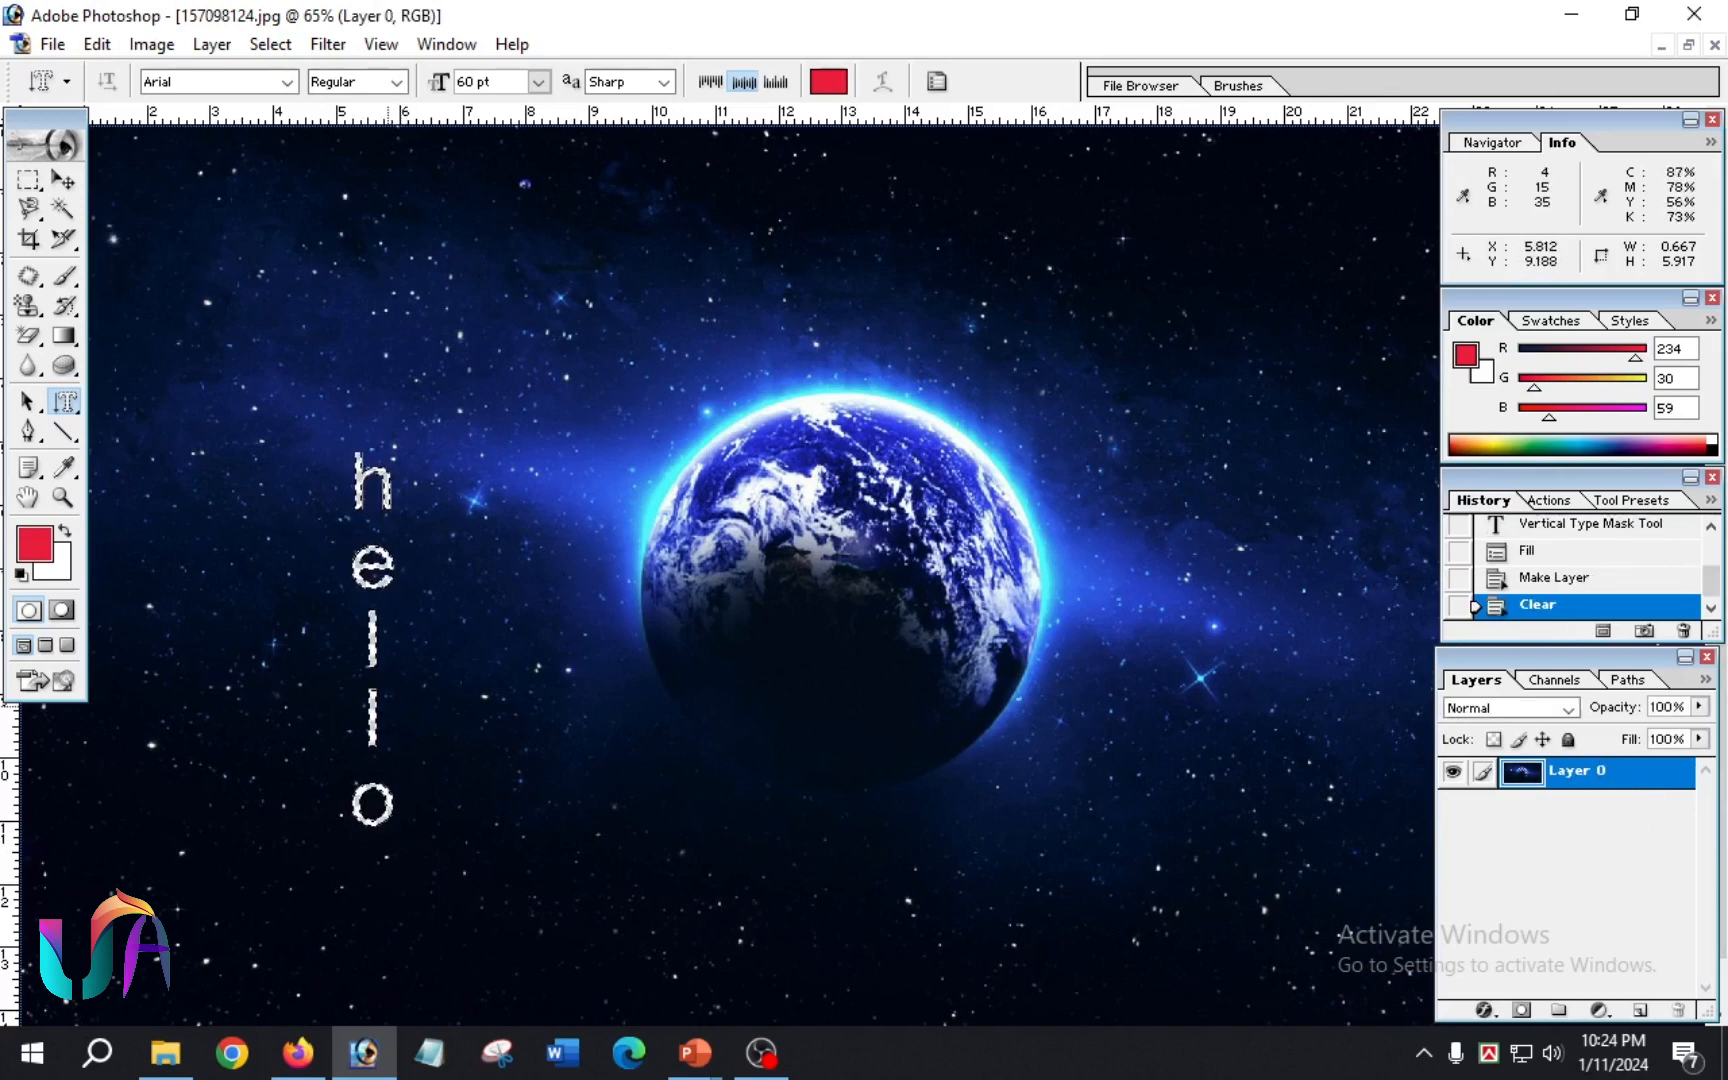
drag(708, 534, 523, 561)
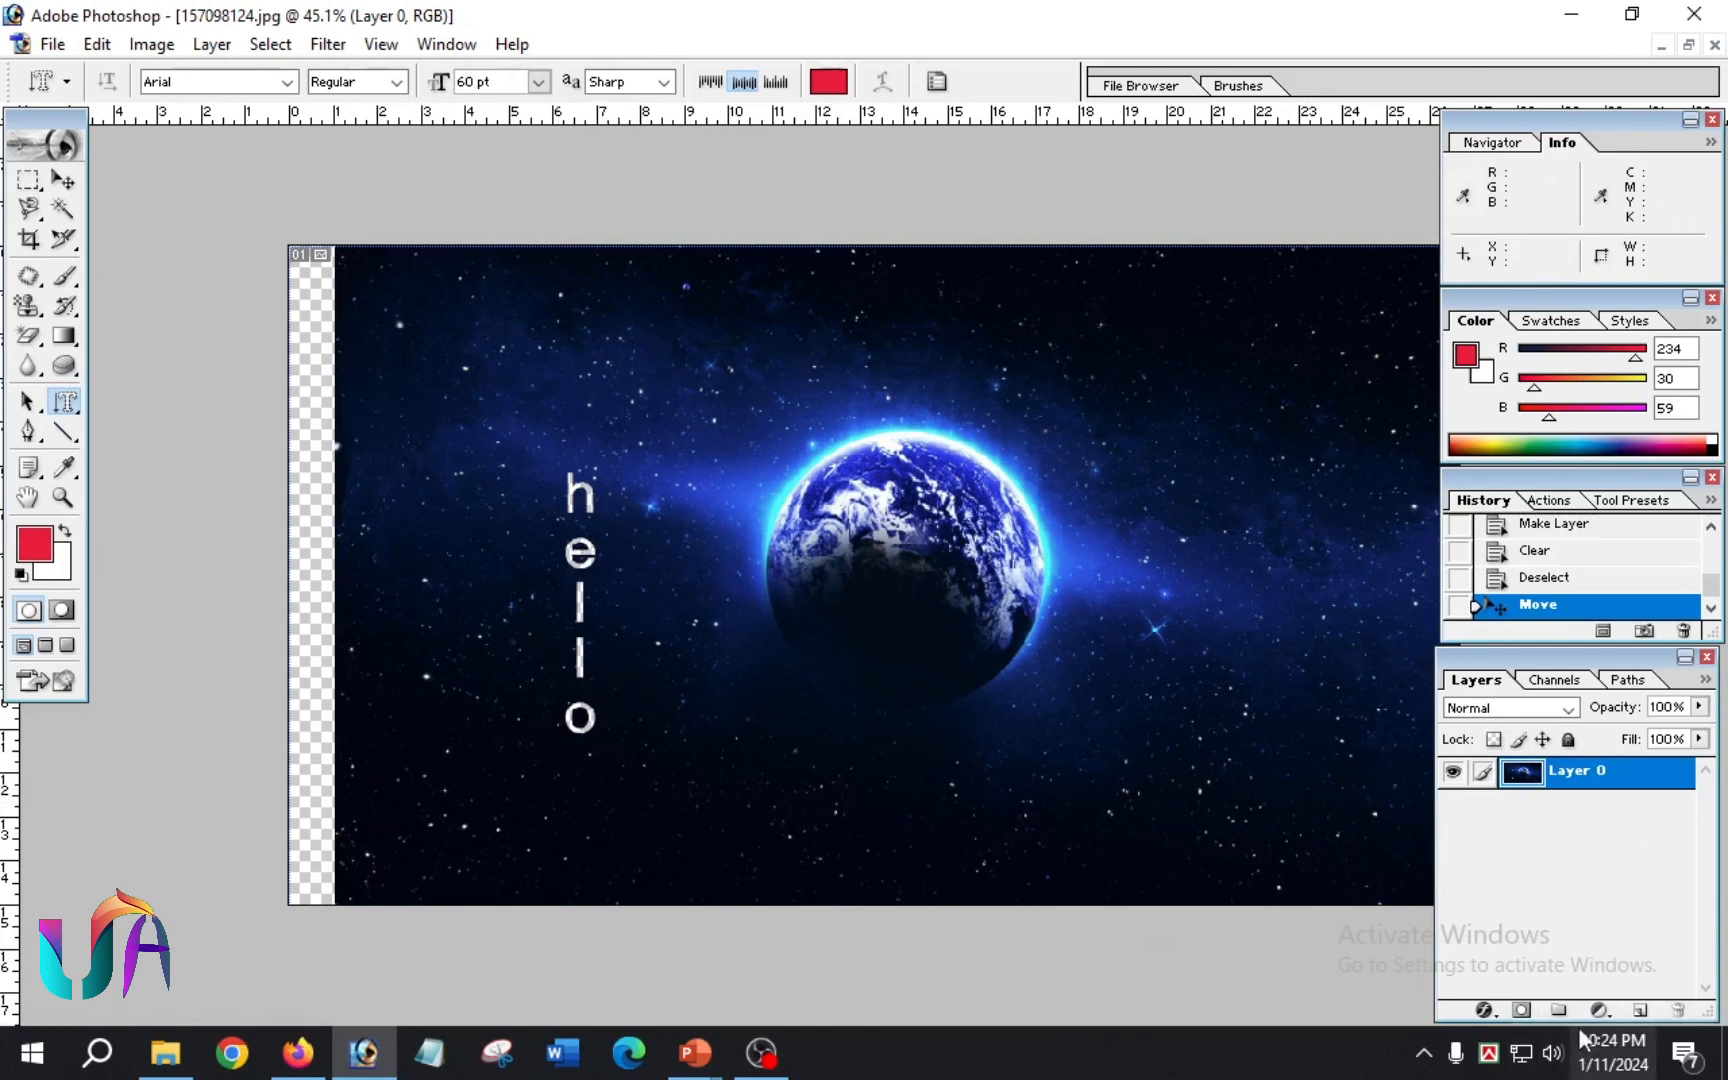
Step: Add a new empty layer and place it beneath the Earth image layer
click(1640, 1010)
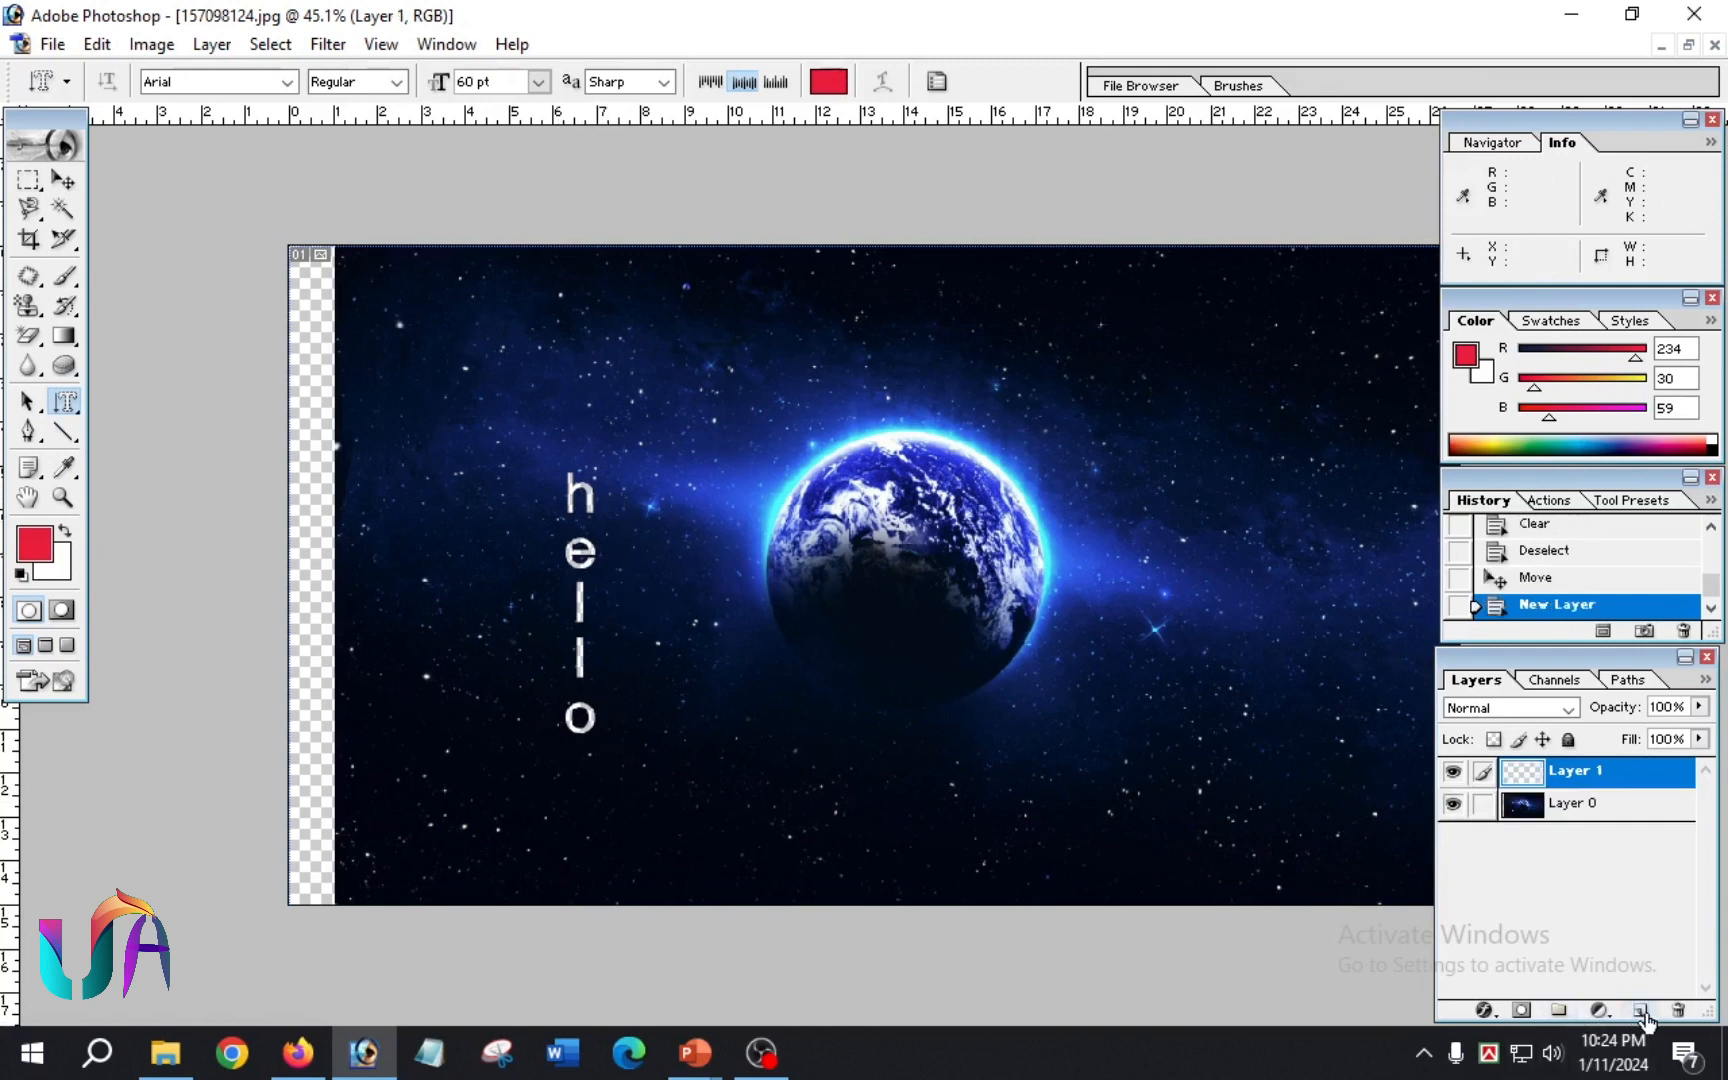
drag(1615, 774, 1652, 884)
drag(1618, 772, 1632, 870)
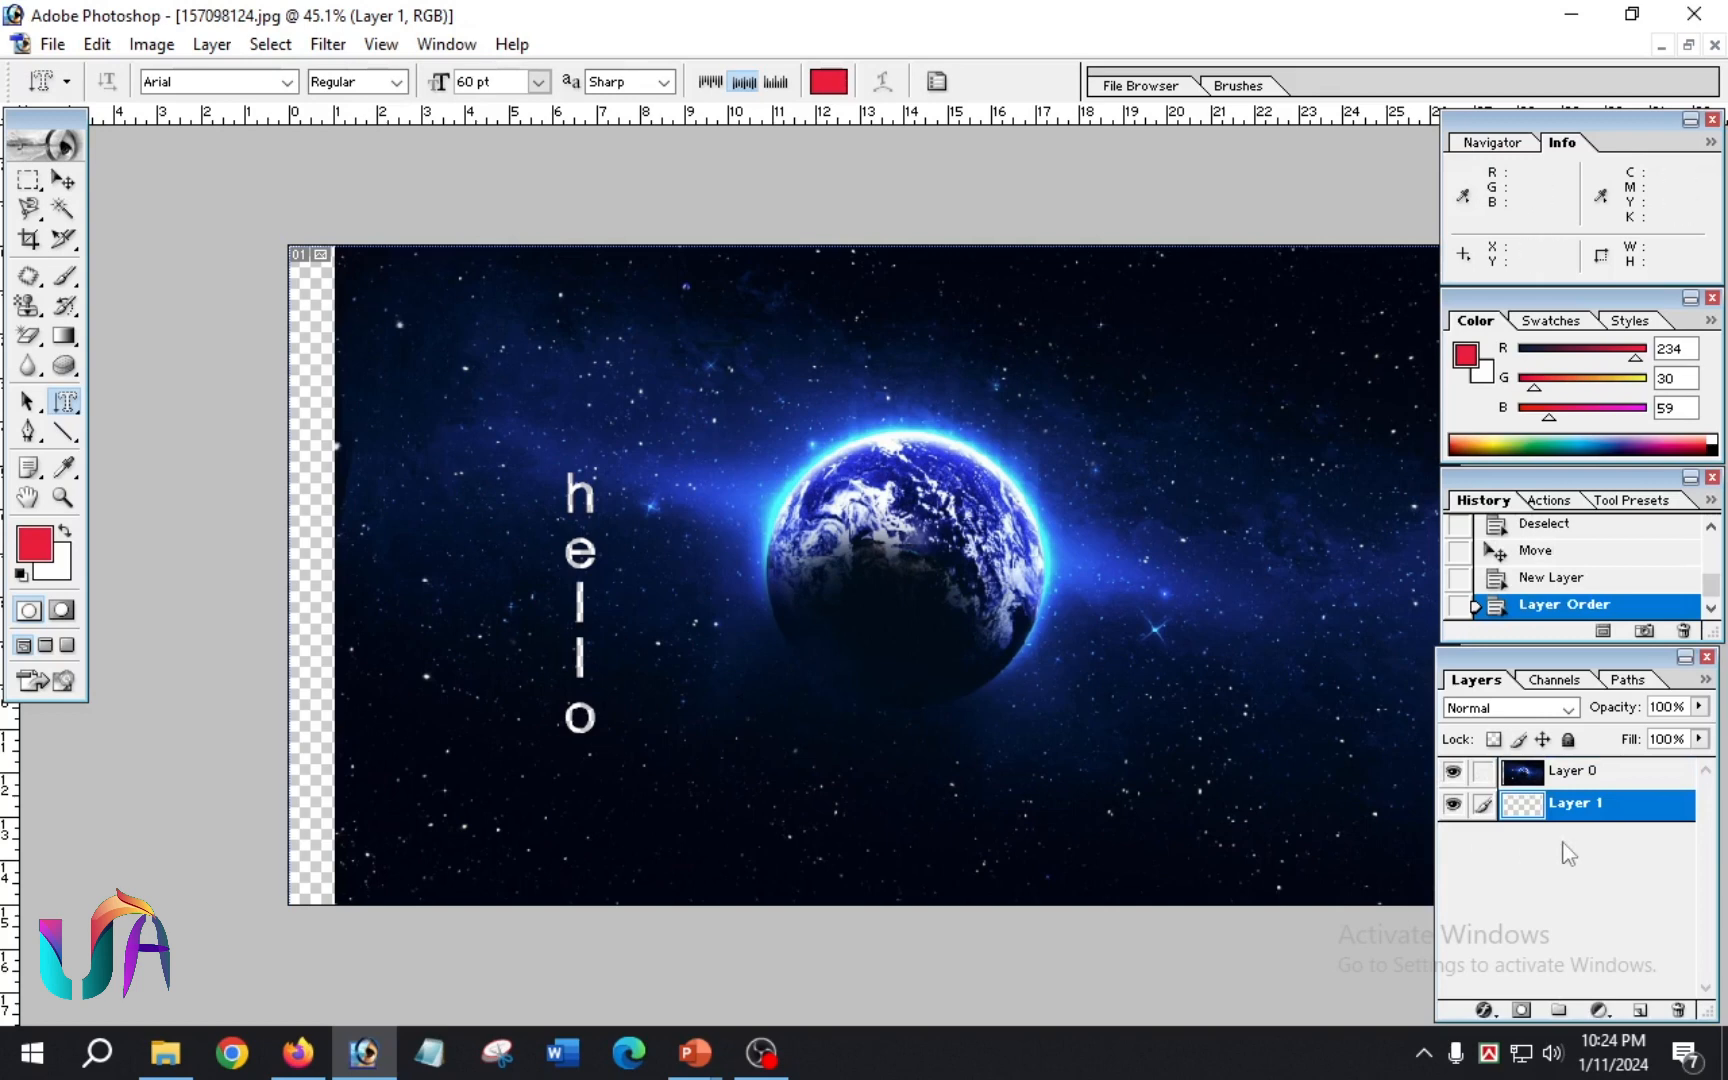
Step: Set the foreground color to green 31EA1E
click(34, 545)
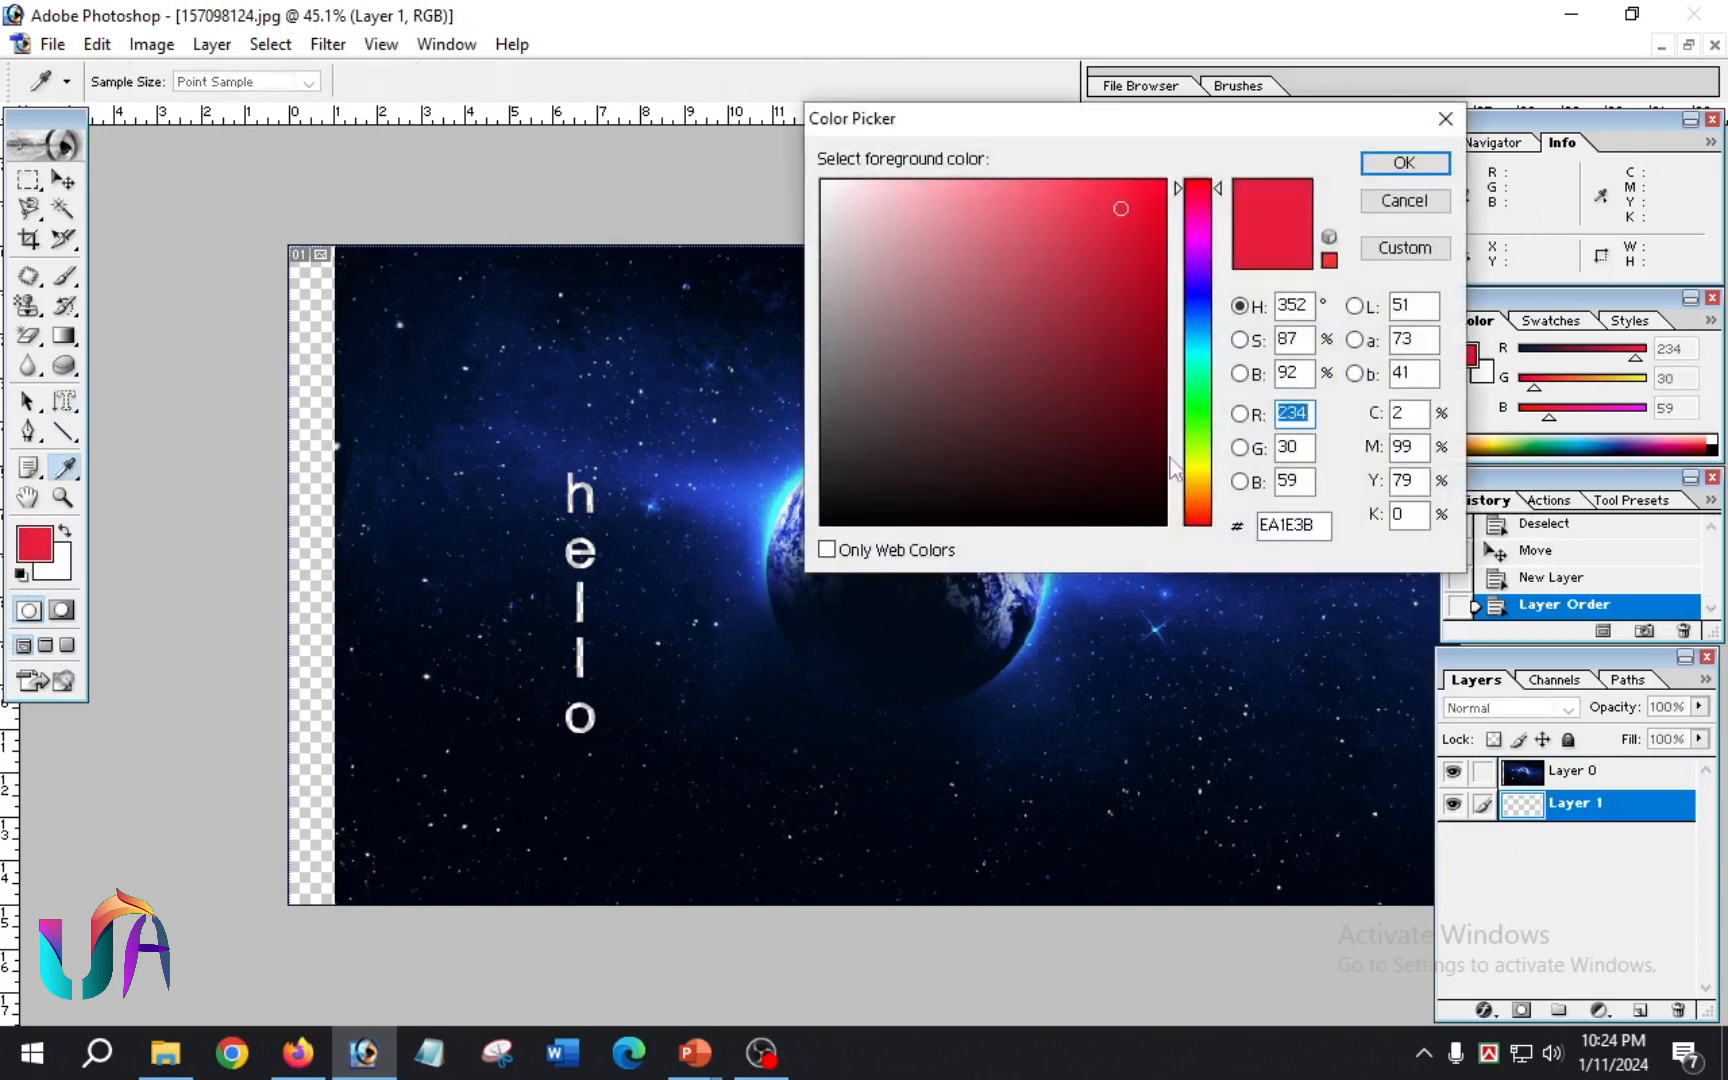
click(1204, 416)
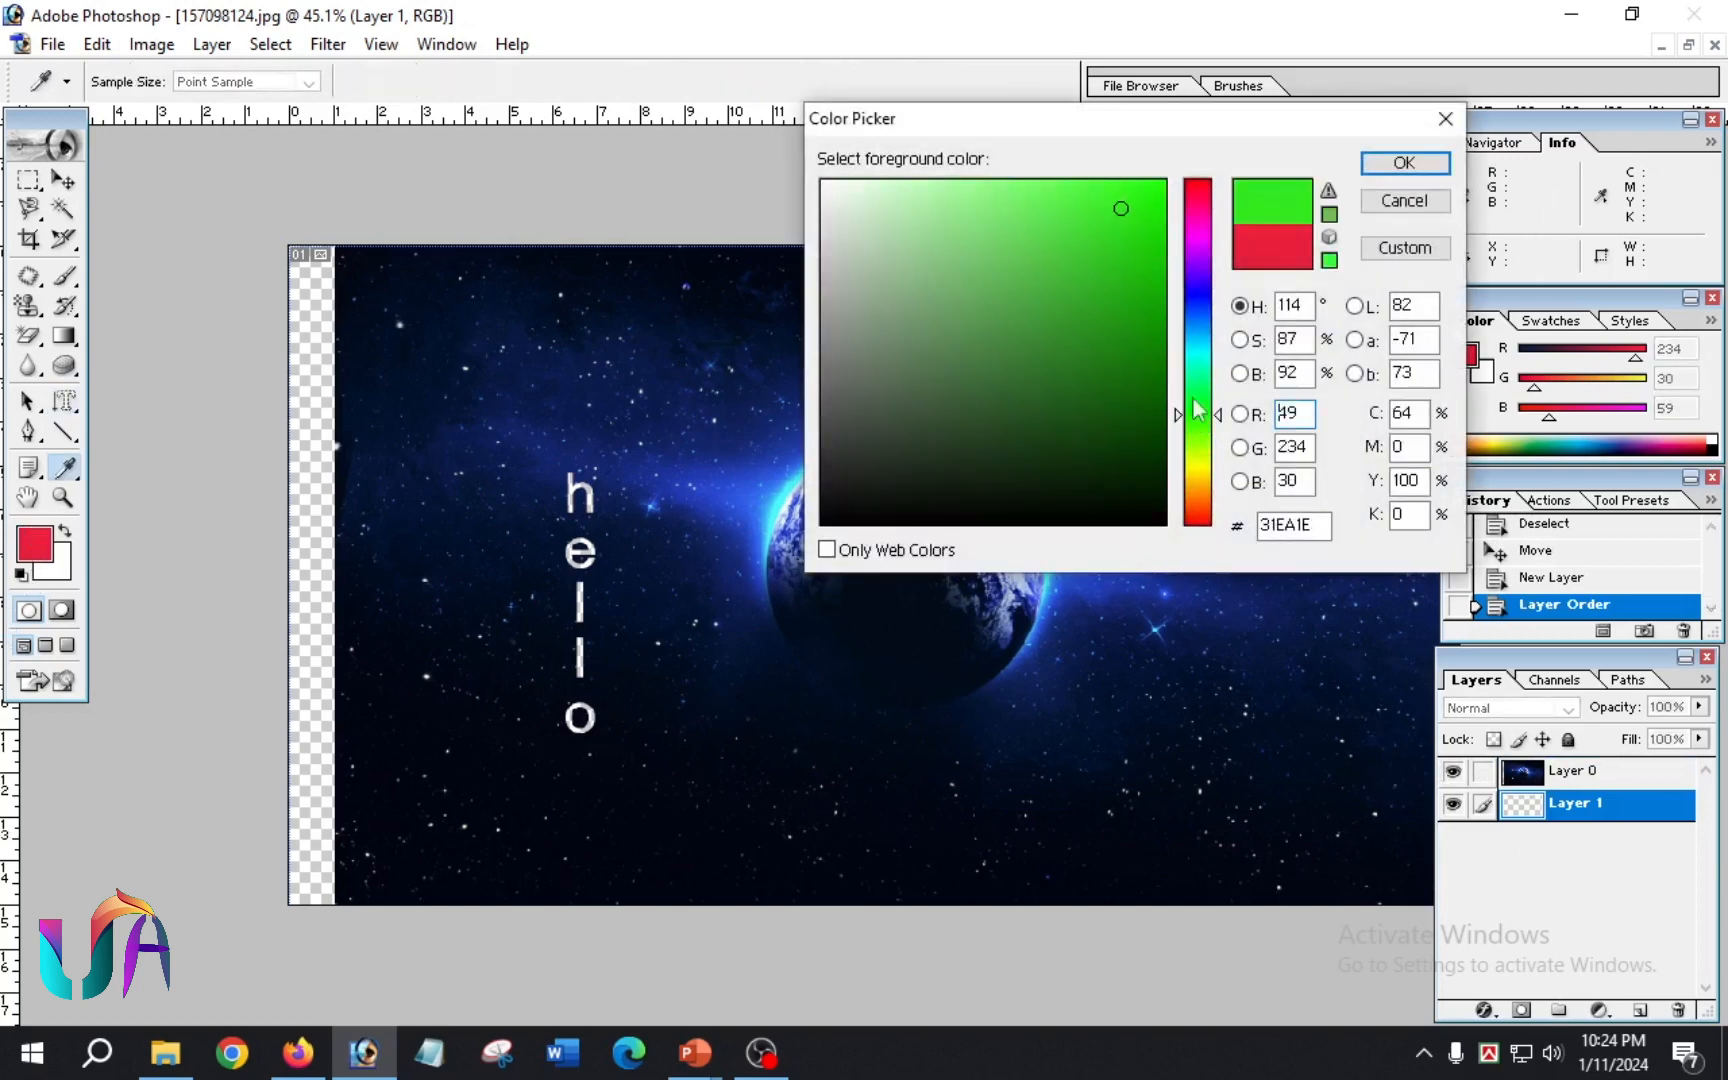
click(1398, 163)
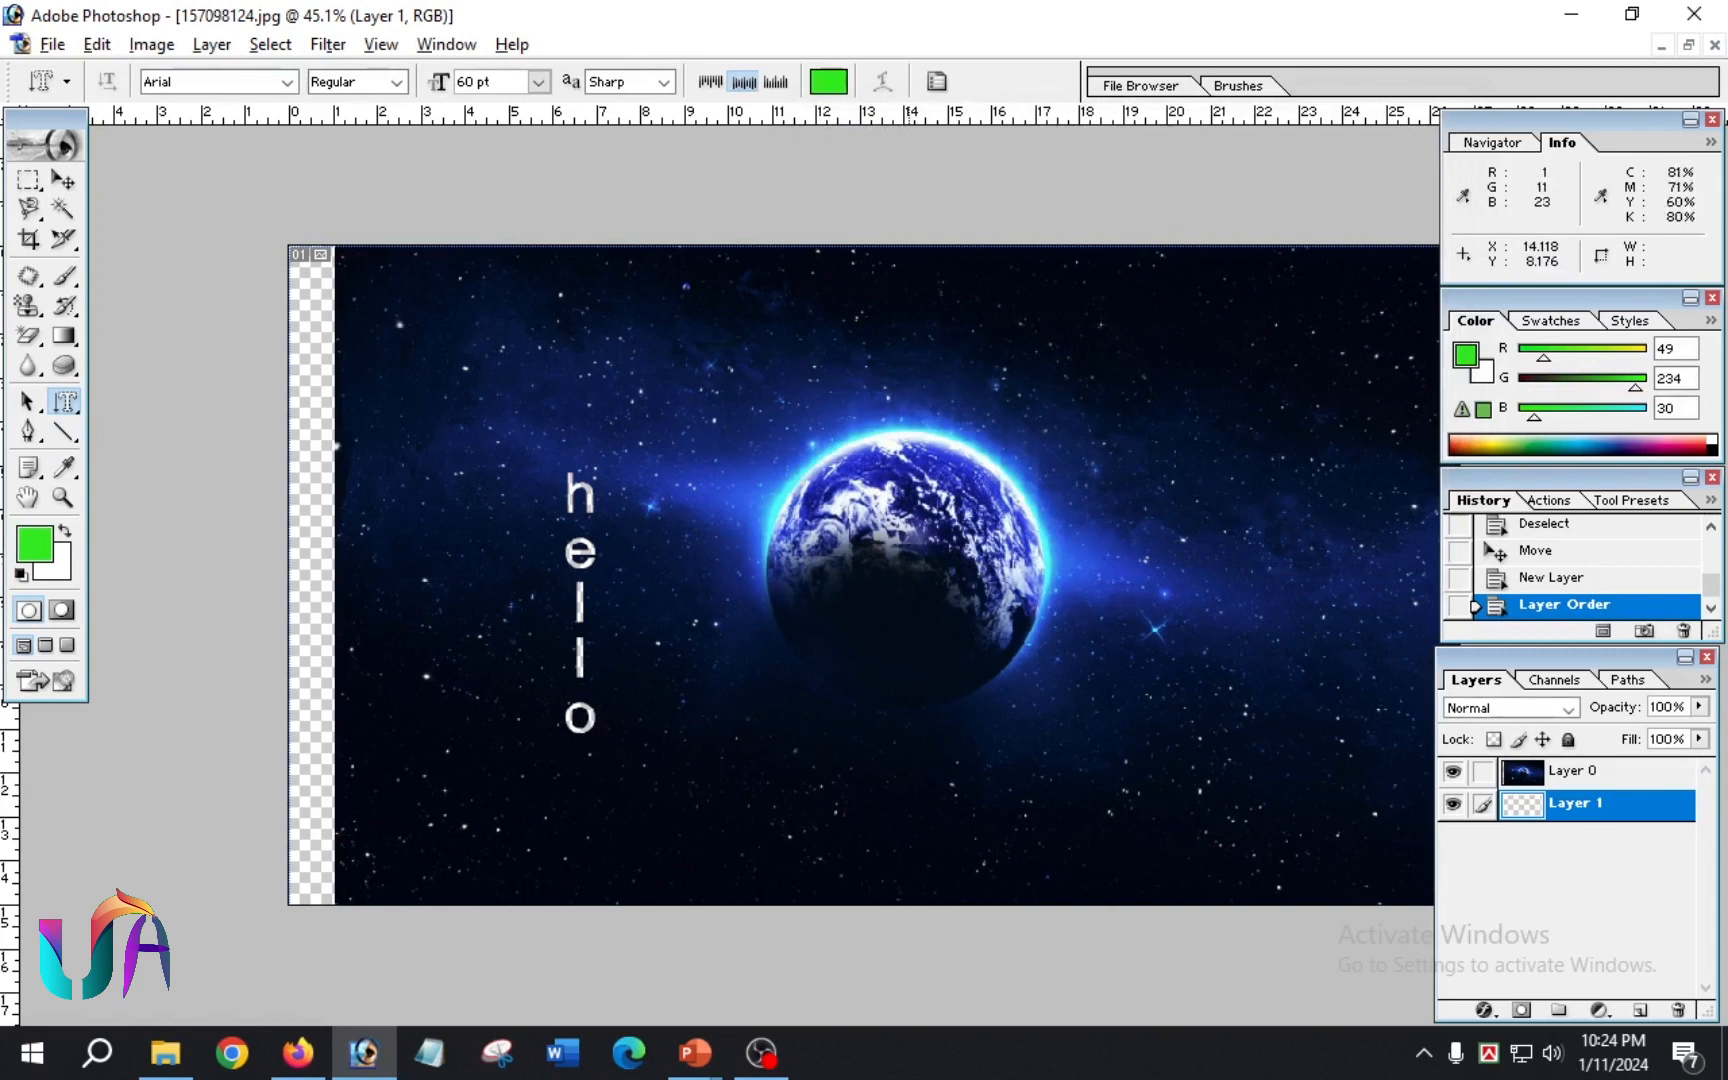
Step: Fill Layer 1 with the green foreground color and shift the Earth image layer slightly right over it
key(alt+BackSpace)
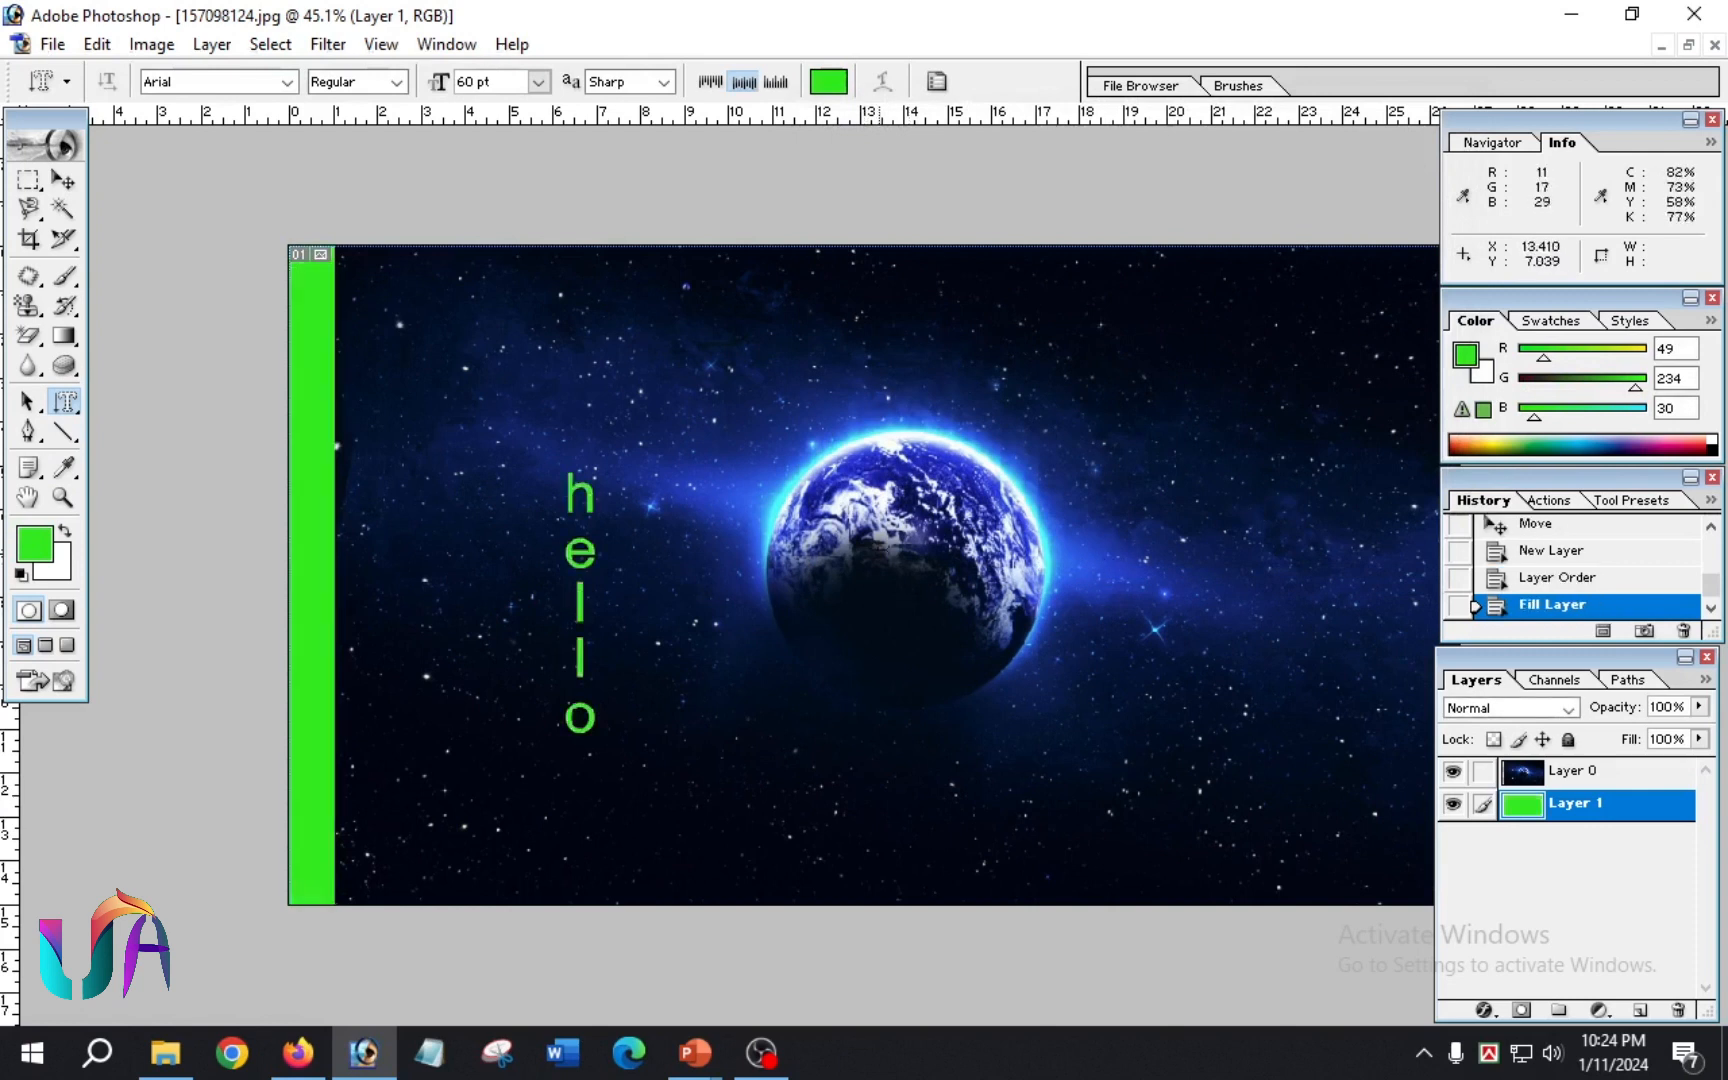
ctrl+drag(577, 392, 594, 392)
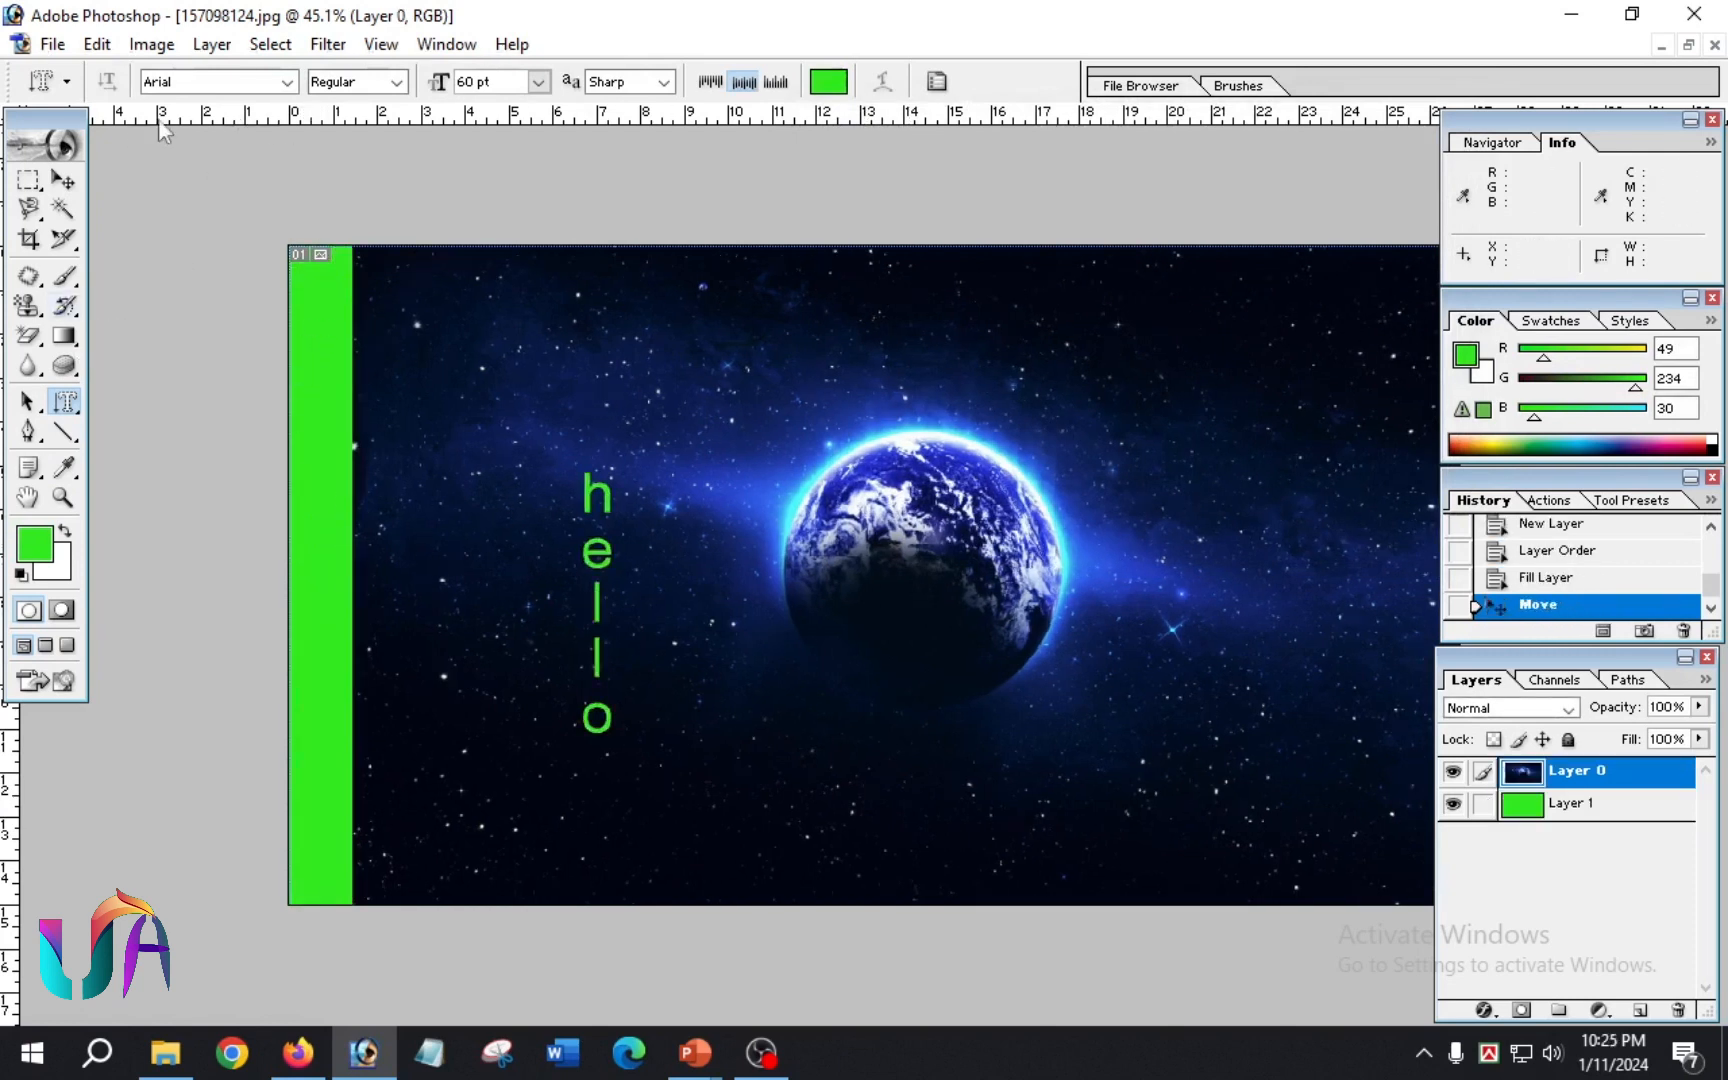
Step: Cover Layer 1 with an orange-yellow-orange diamond gradient at 100% opacity, drawn diagonally from the canvas's upper-left corner toward the cut-out letters
ctrl+click(315, 338)
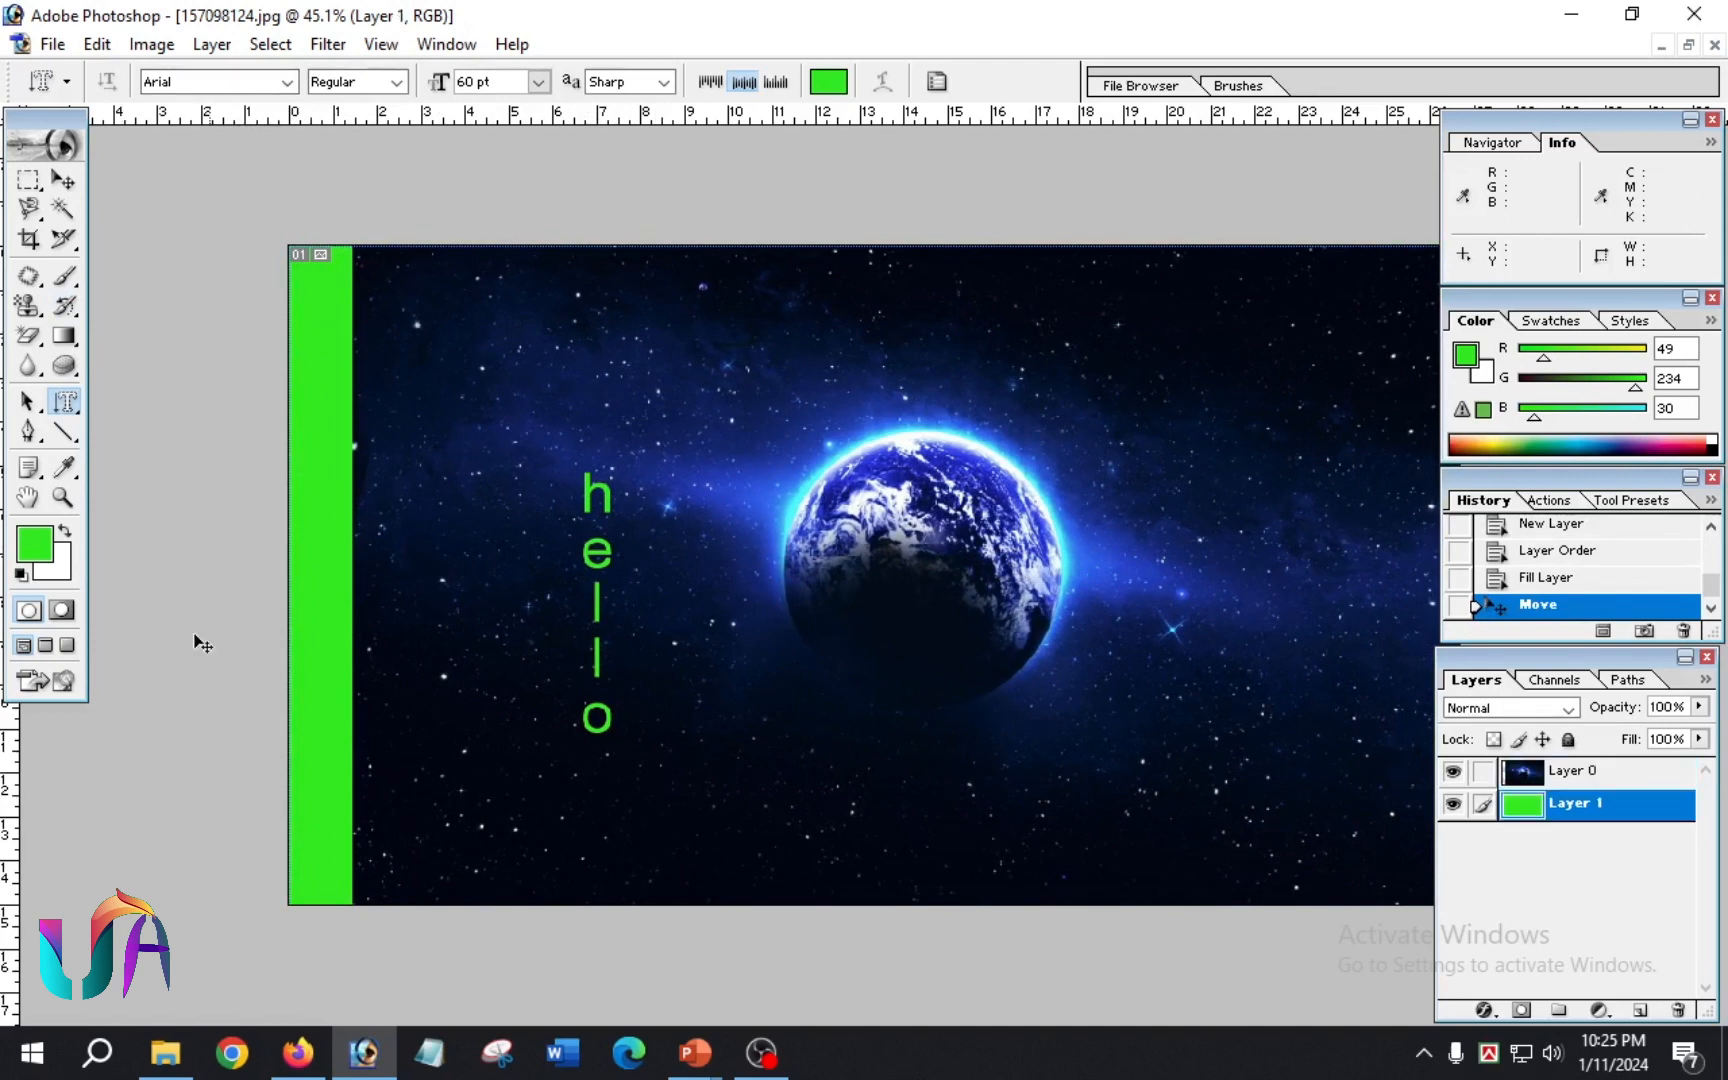
click(64, 335)
click(200, 81)
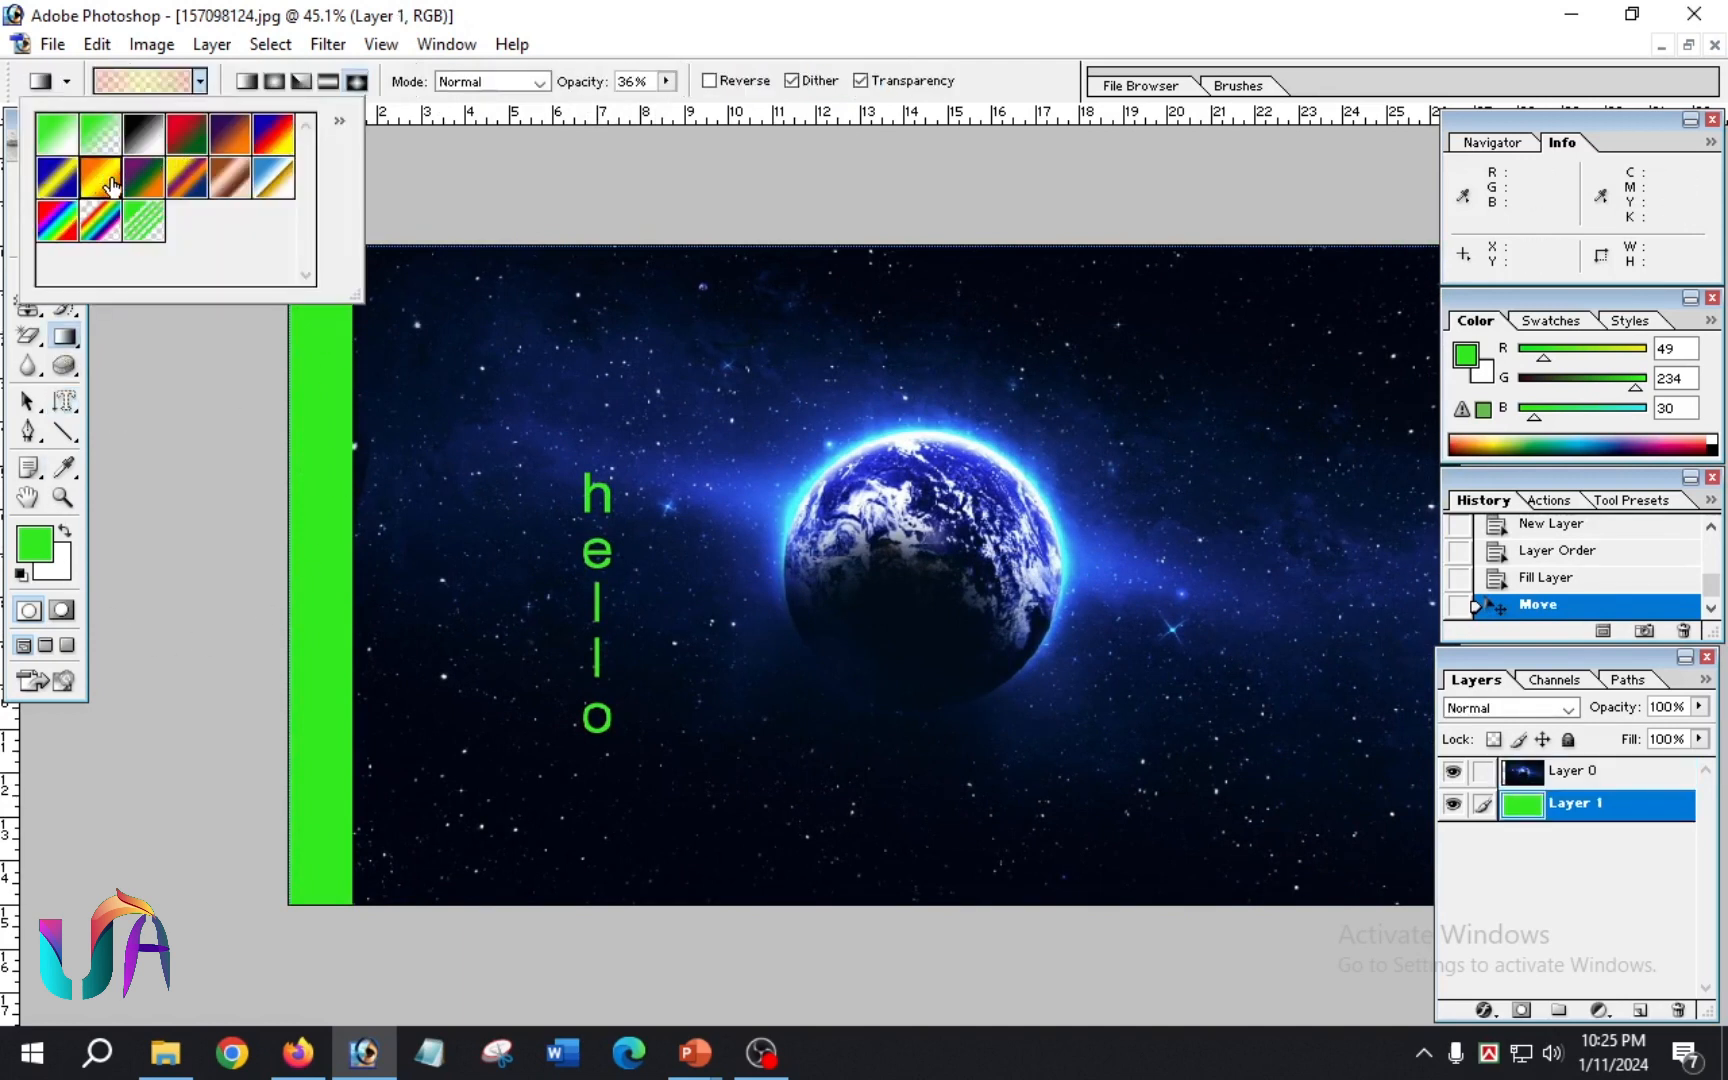
click(284, 402)
drag(305, 262, 610, 524)
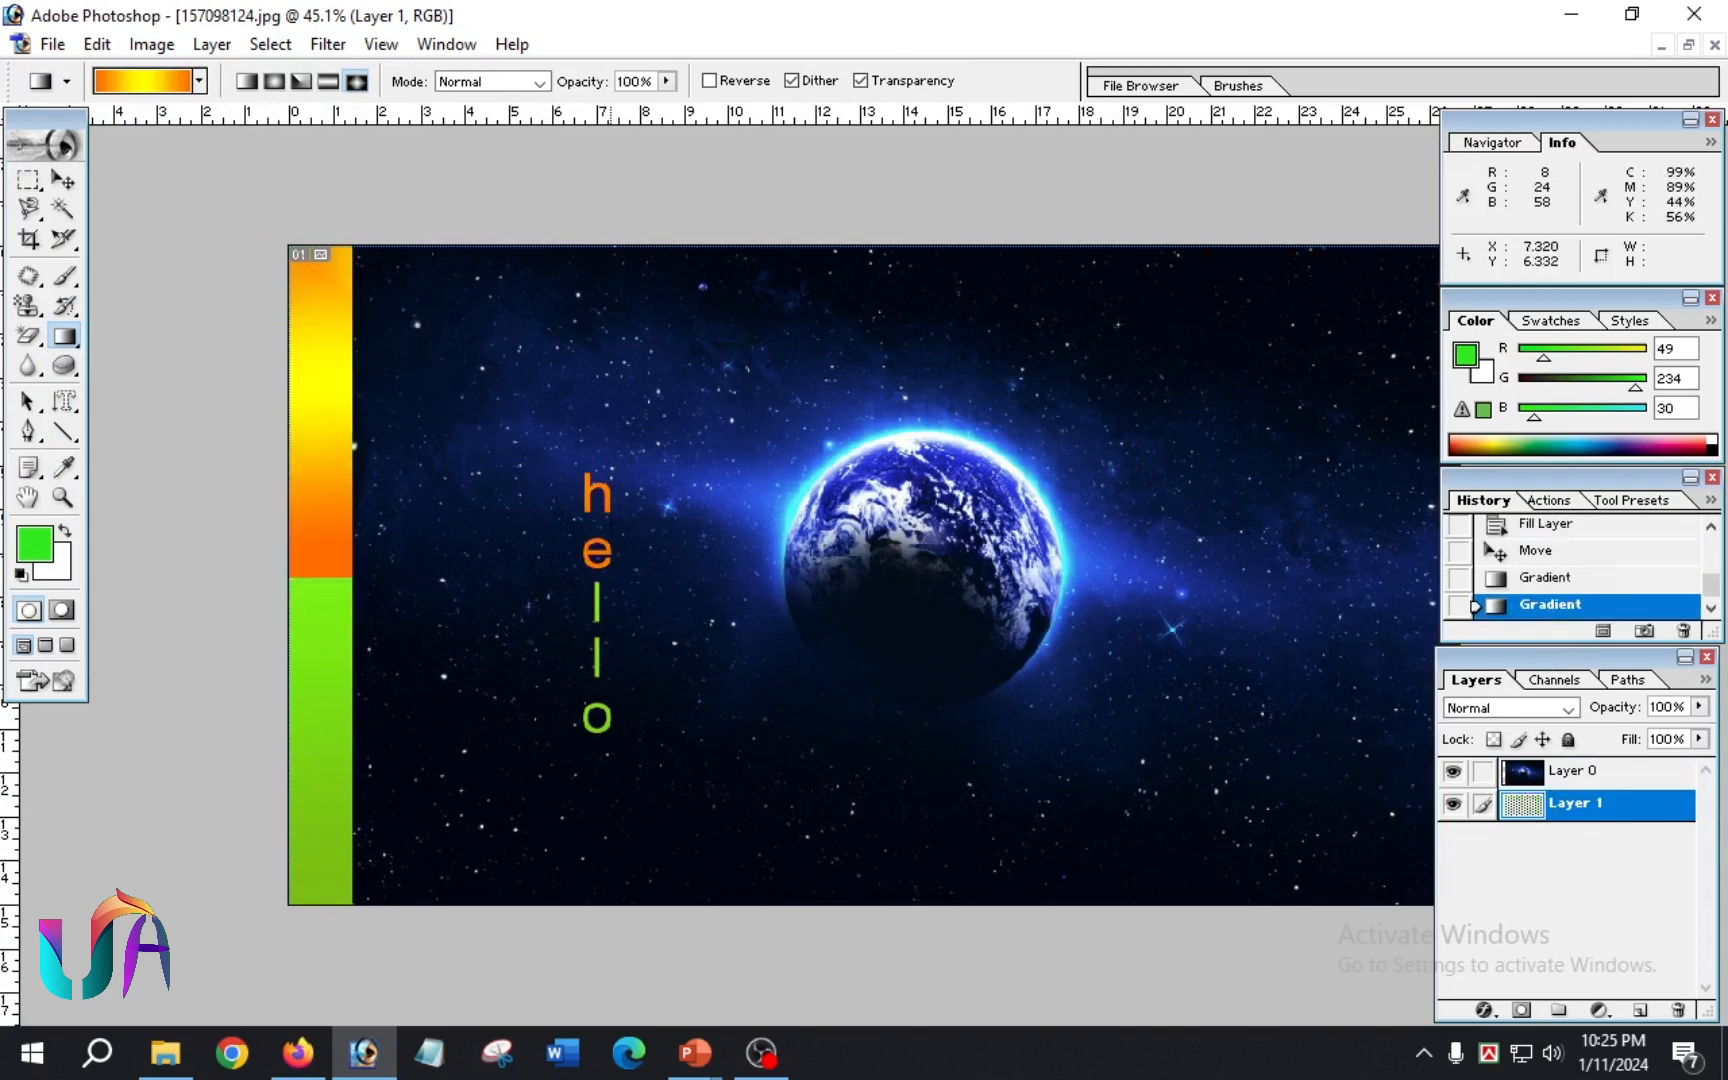
Step: Move the Earth image layer around over the gradient layer, ending with the image aligned to the canvas and covering it
ctrl+drag(787, 605, 664, 501)
ctrl+drag(822, 563, 333, 450)
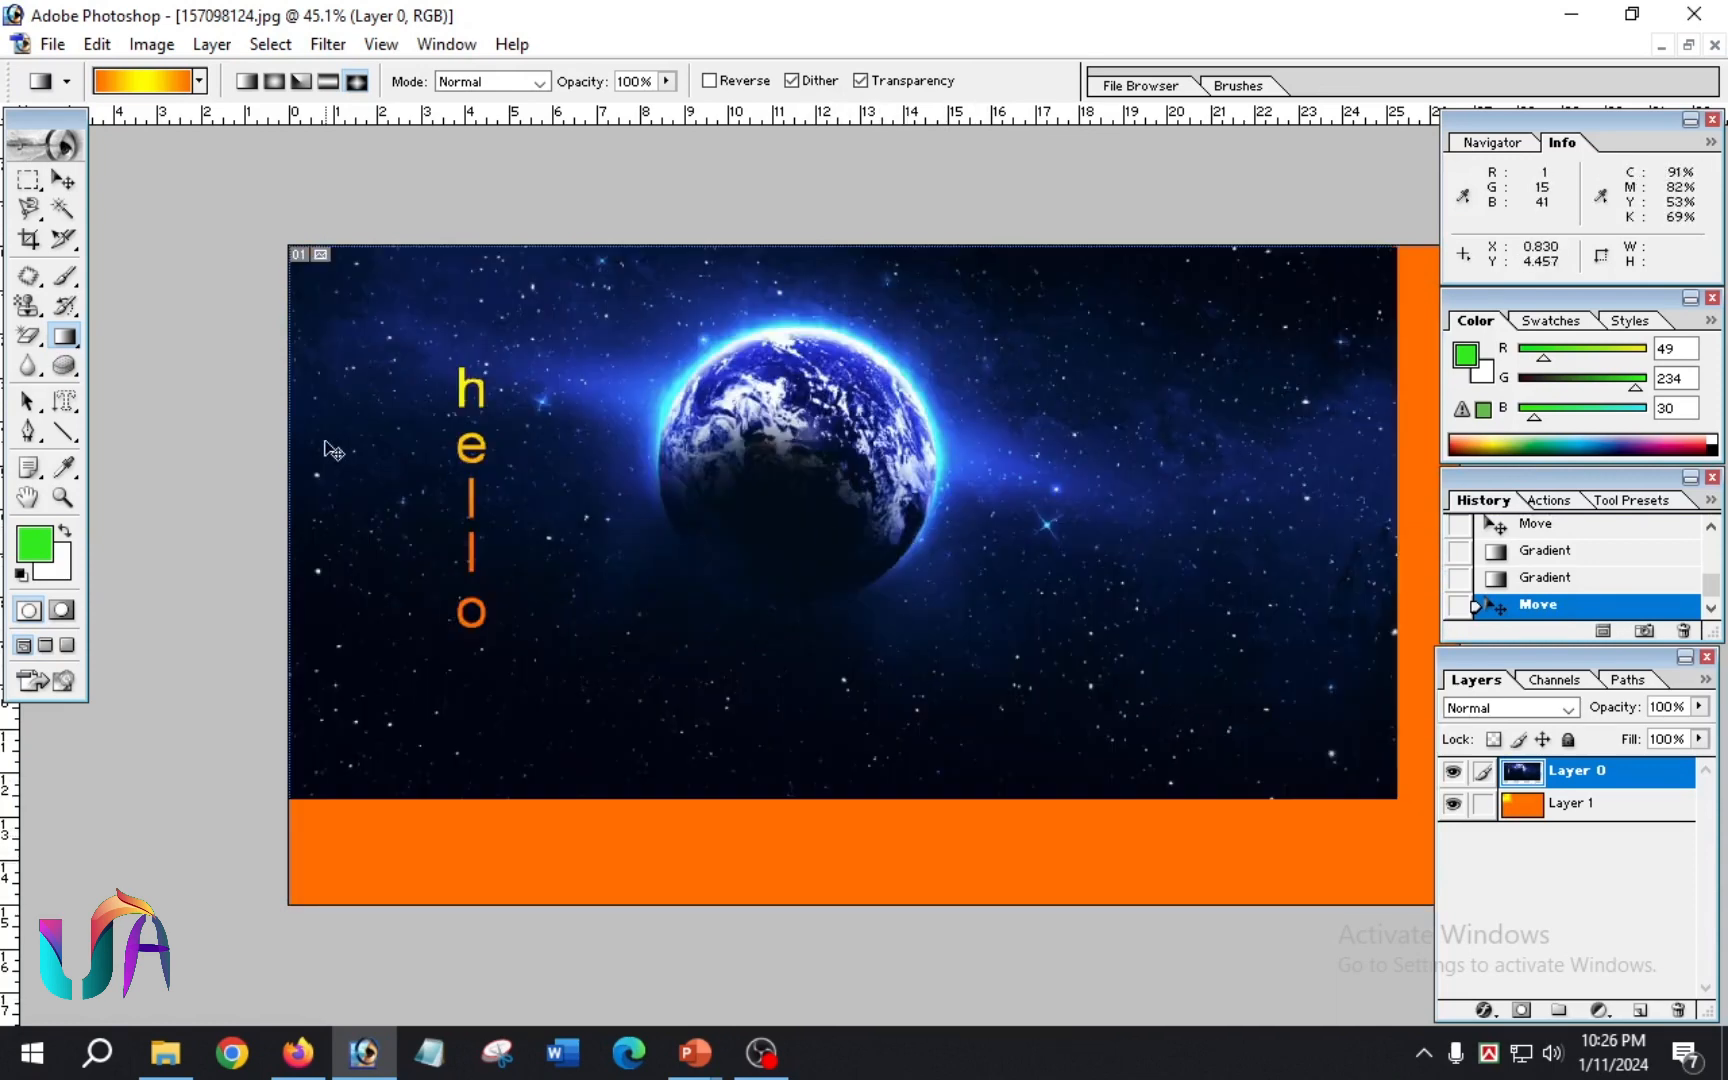
ctrl+drag(552, 343, 748, 544)
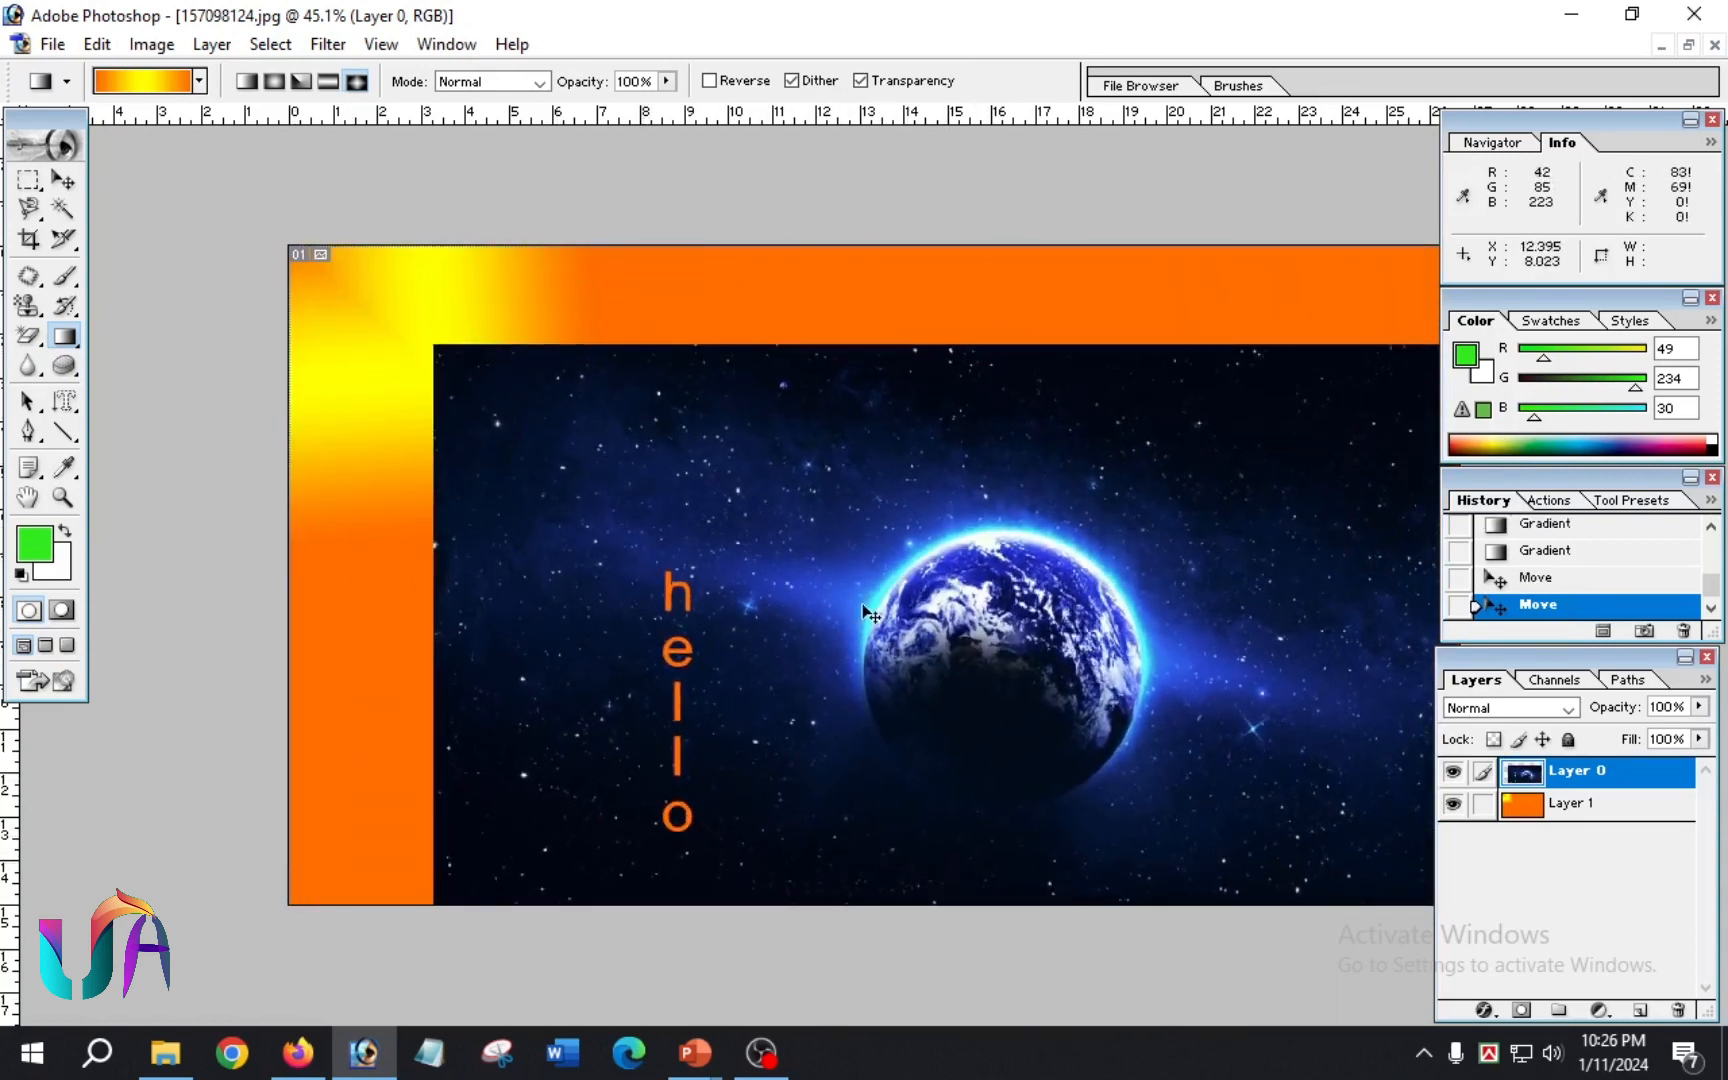
ctrl+drag(866, 610, 725, 513)
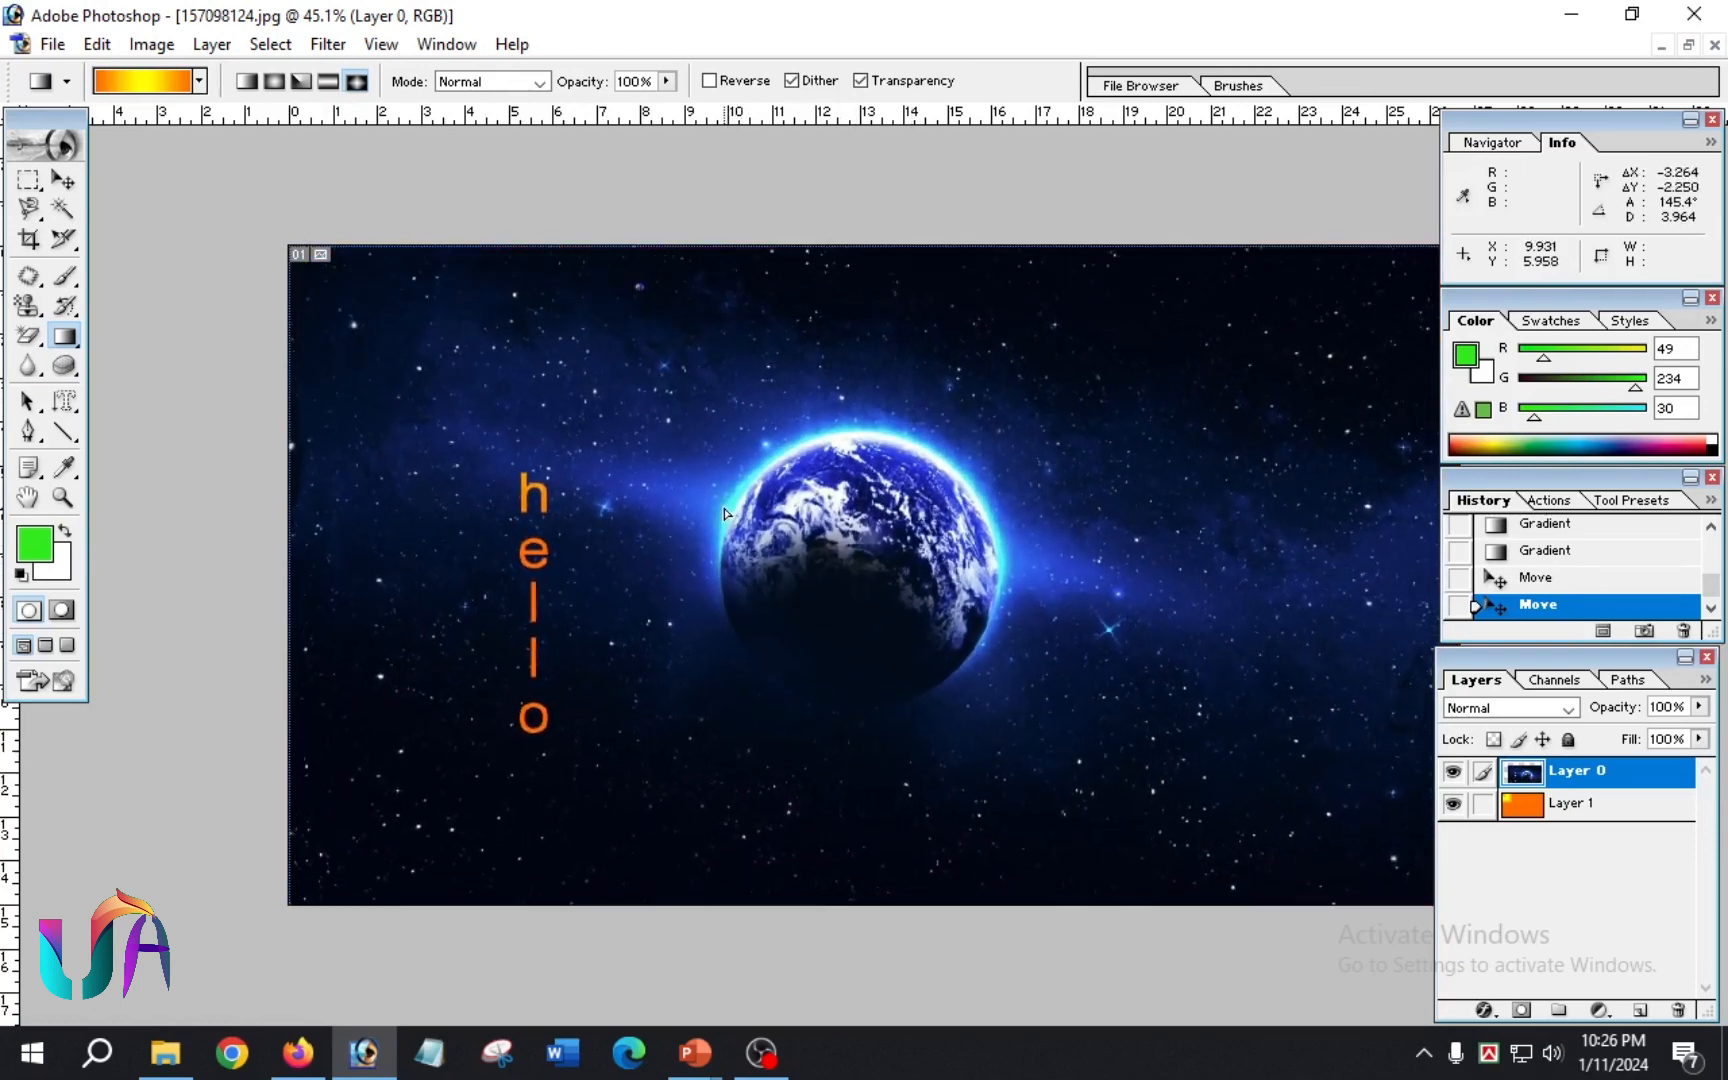